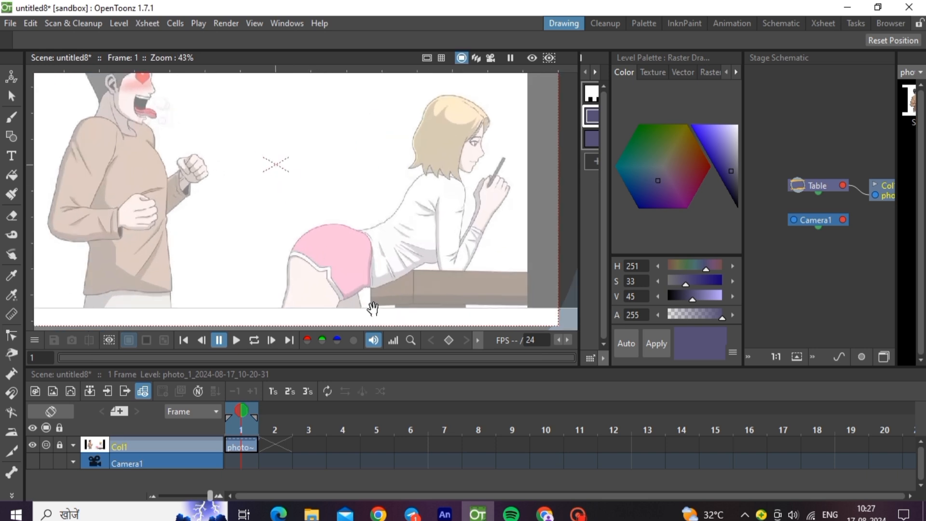
pyautogui.scroll(-1, 373, 309)
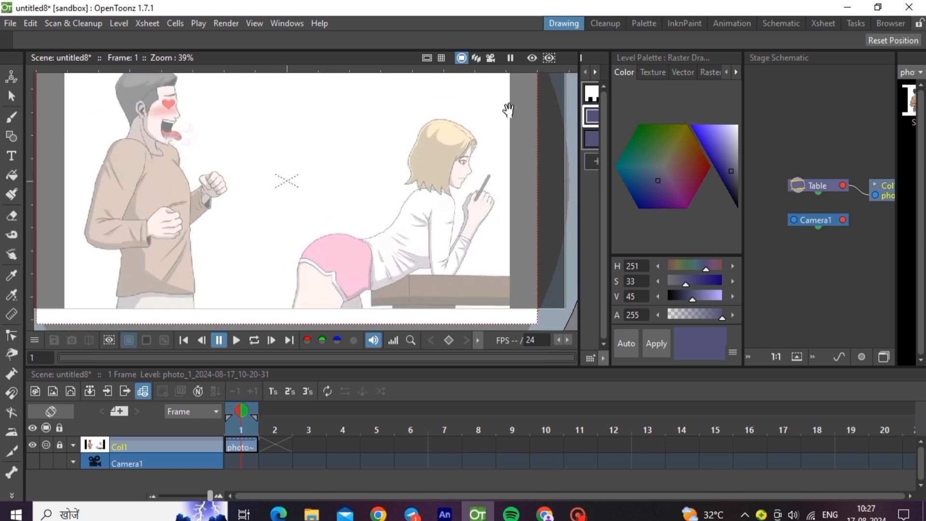
pyautogui.scroll(1, 508, 110)
pyautogui.scroll(4, 310, 172)
pyautogui.scroll(-5, 310, 171)
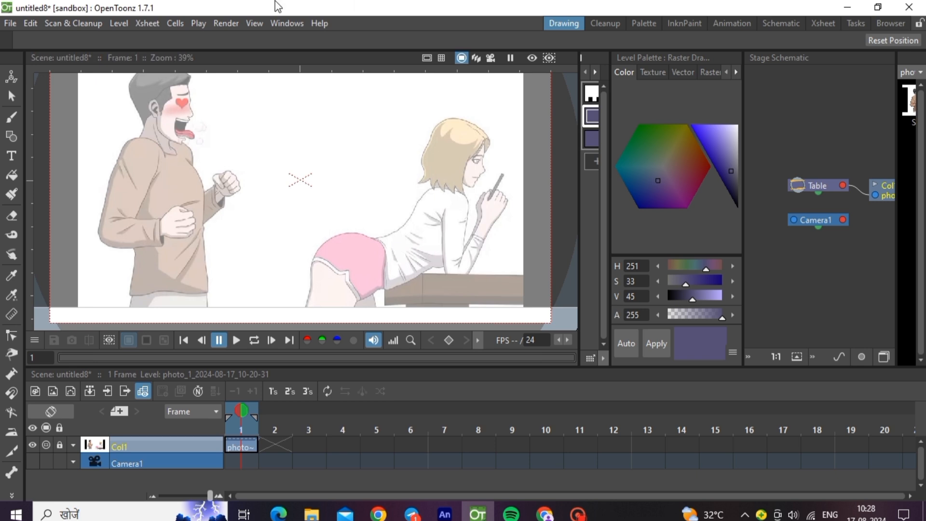
# - Create a new Toonz vector level named AQY above the reference image
pyautogui.click(119, 23)
pyautogui.moveTo(240, 39)
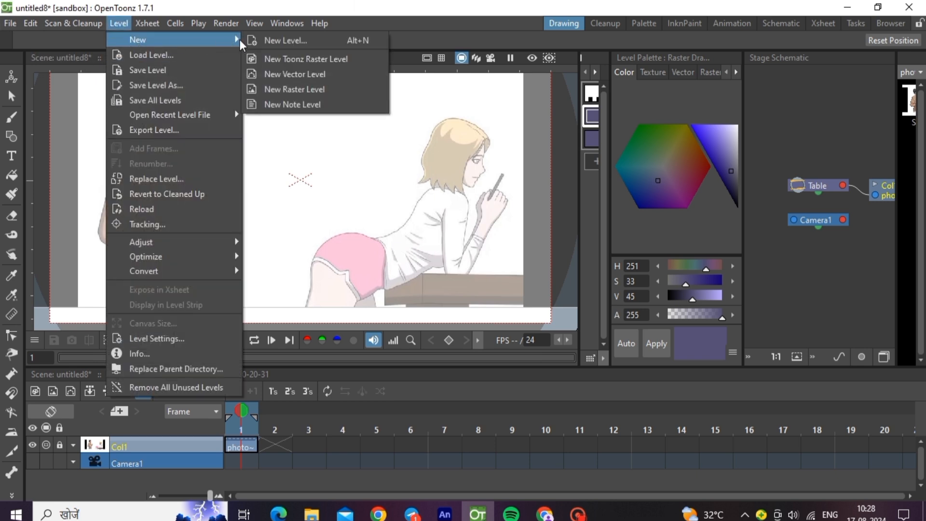
pyautogui.click(293, 77)
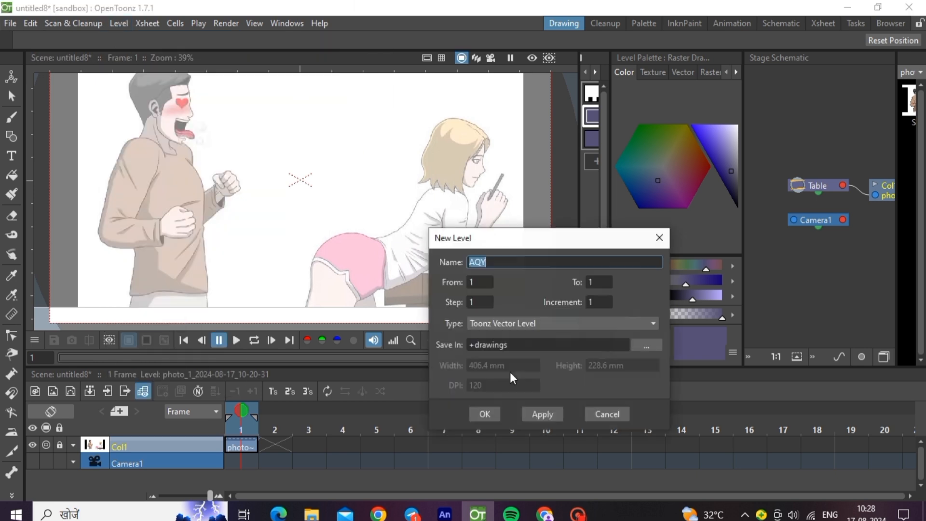
pyautogui.write('AQY')
pyautogui.click(485, 410)
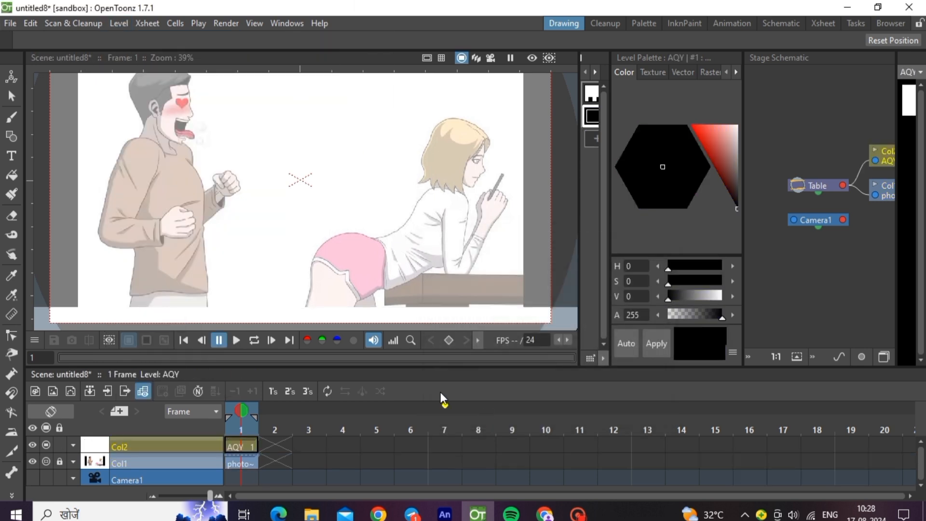
# - Rename the new level's column as girlface
pyautogui.doubleClick(169, 443)
pyautogui.write('g')
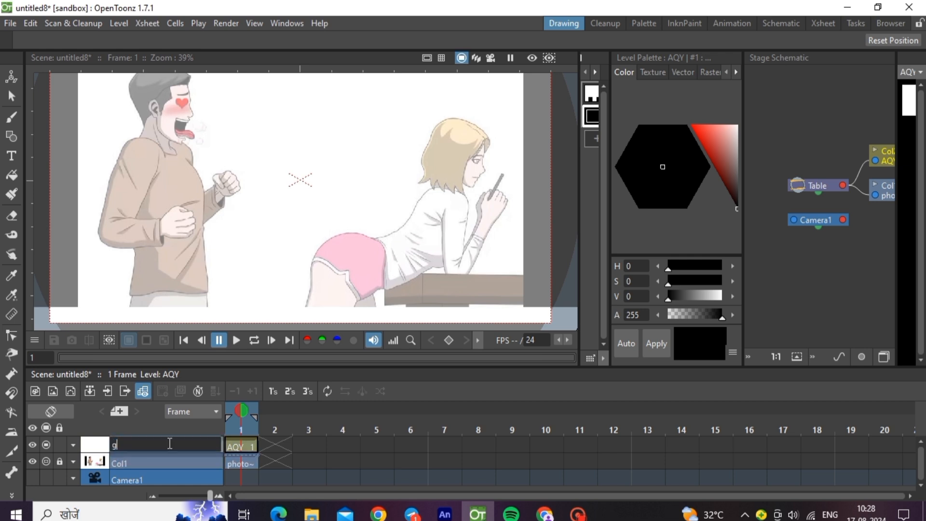
pyautogui.write('irlface')
pyautogui.press('Return')
# - Start a polyline around the girl's head from the rear hair tip over the crown and down the forehead to the nose
pyautogui.scroll(4, 482, 144)
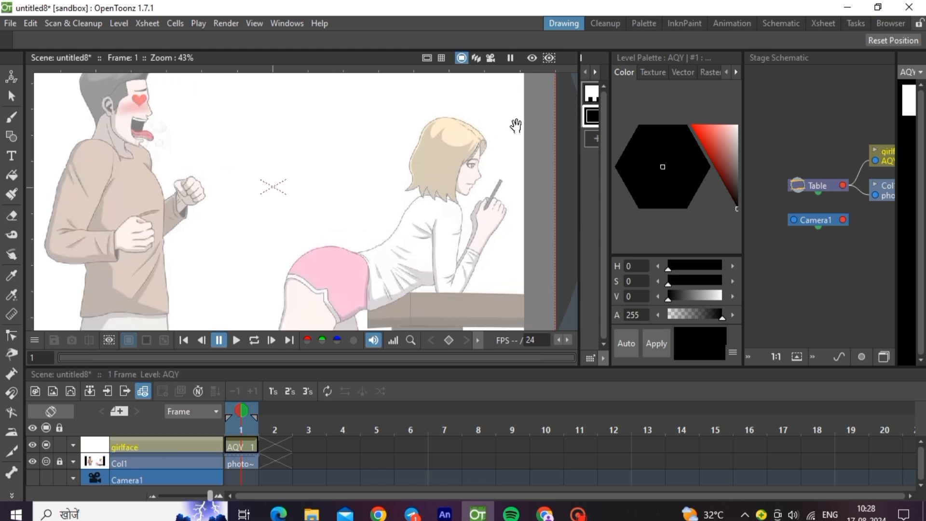
pyautogui.scroll(1, 466, 160)
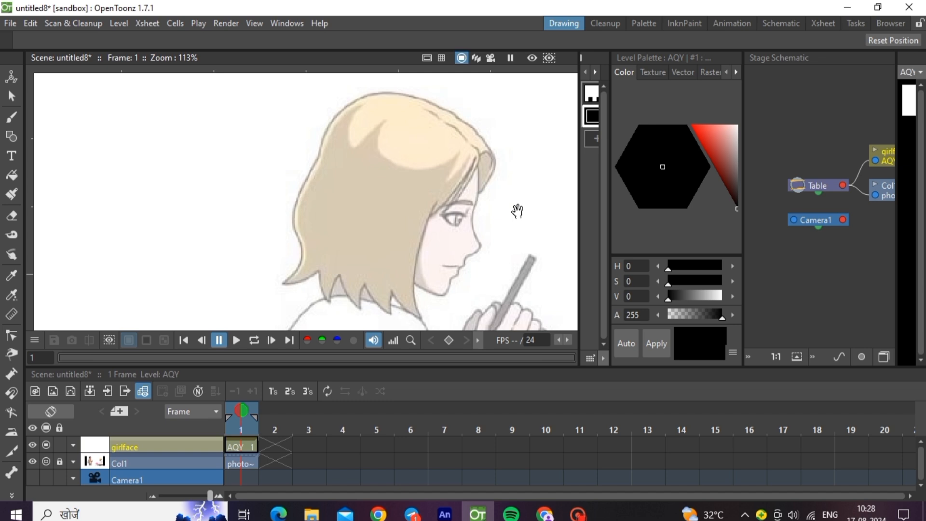
pyautogui.click(14, 137)
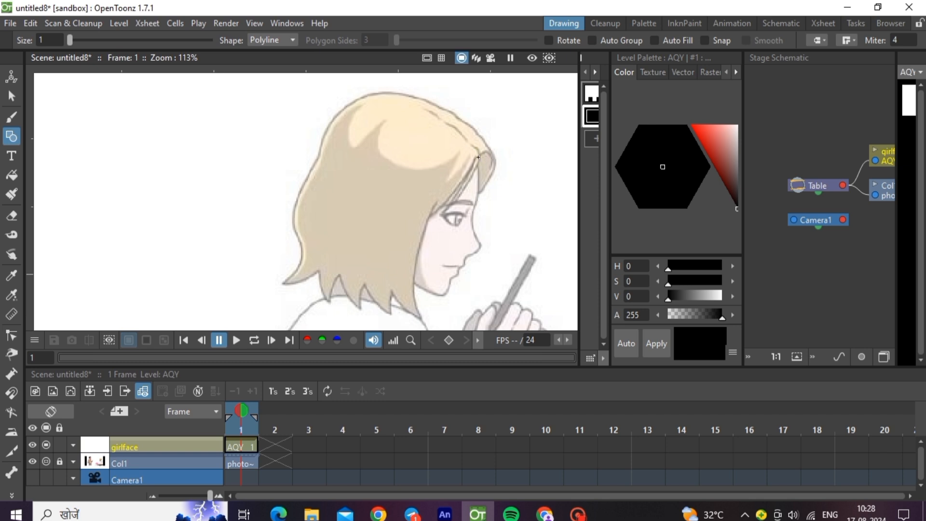
pyautogui.click(319, 272)
pyautogui.click(283, 285)
pyautogui.click(318, 156)
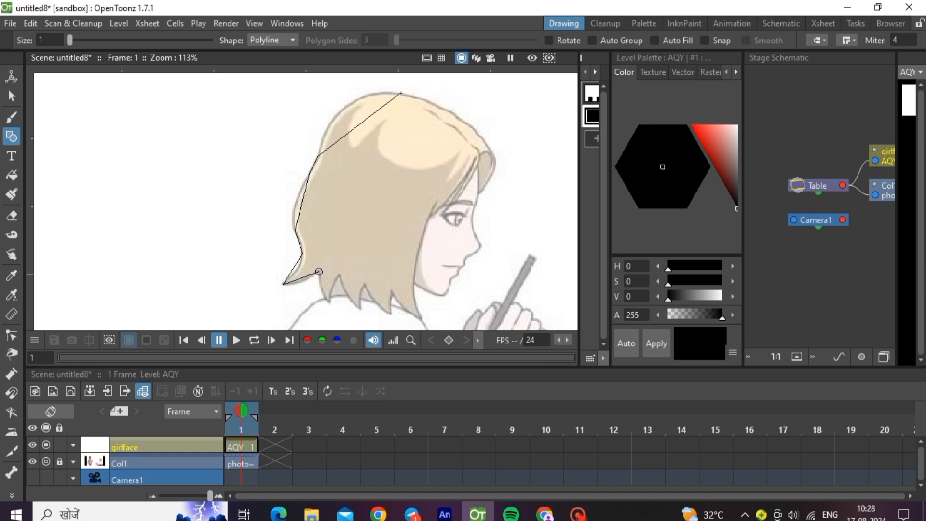
pyautogui.click(401, 93)
pyautogui.click(491, 152)
pyautogui.click(477, 196)
pyautogui.click(480, 242)
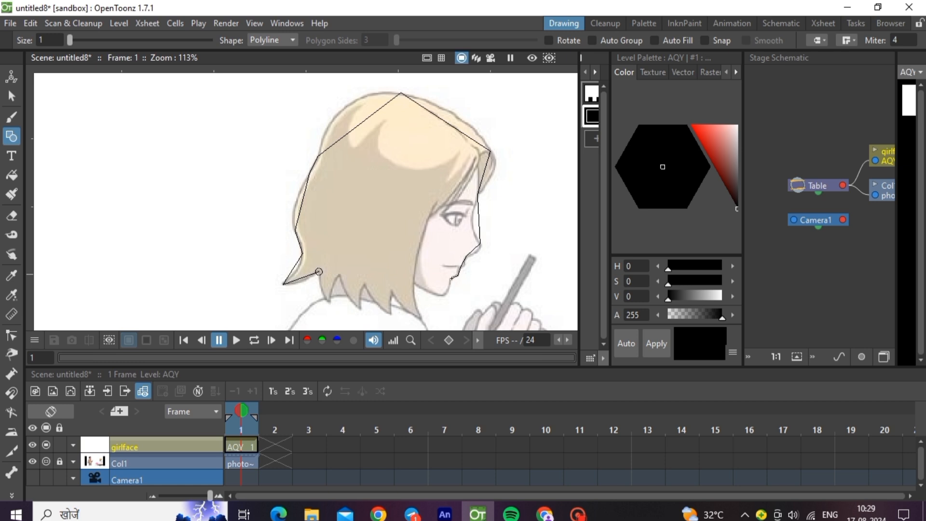
# - Continue the polyline under the chin and along the jagged hair tips, closing it at its starting point
pyautogui.click(431, 293)
pyautogui.click(421, 317)
pyautogui.click(392, 292)
pyautogui.click(392, 313)
pyautogui.click(364, 286)
pyautogui.click(361, 309)
pyautogui.click(340, 276)
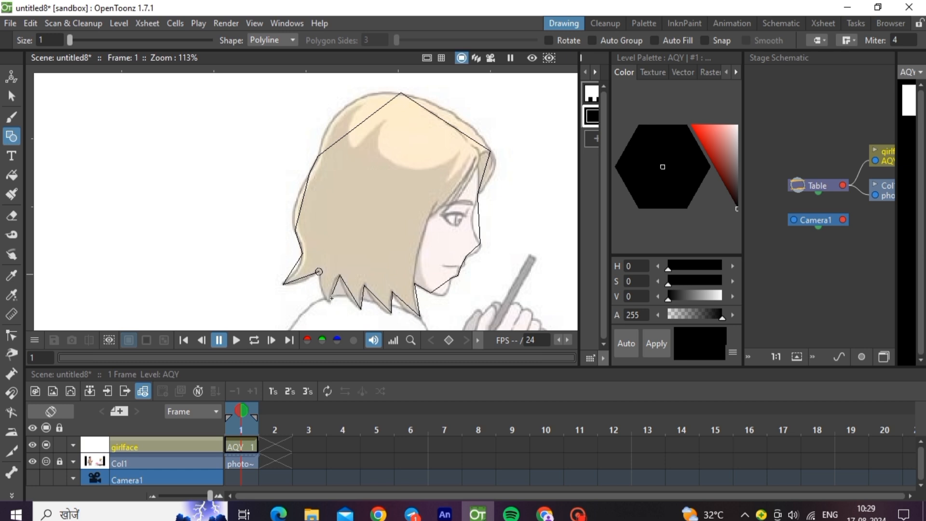
pyautogui.click(329, 303)
pyautogui.click(318, 272)
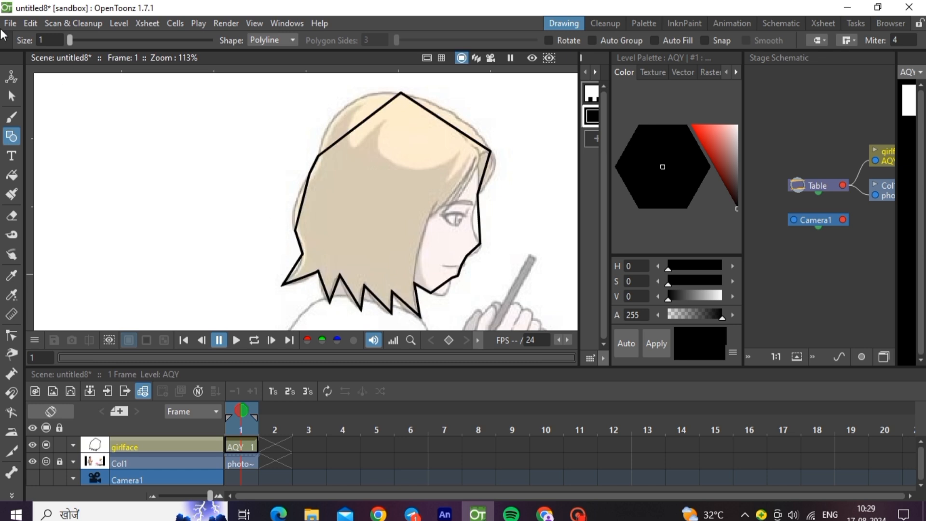
# - Select the closed head outline and reduce its stroke thickness to a thin line
pyautogui.click(12, 96)
pyautogui.click(387, 314)
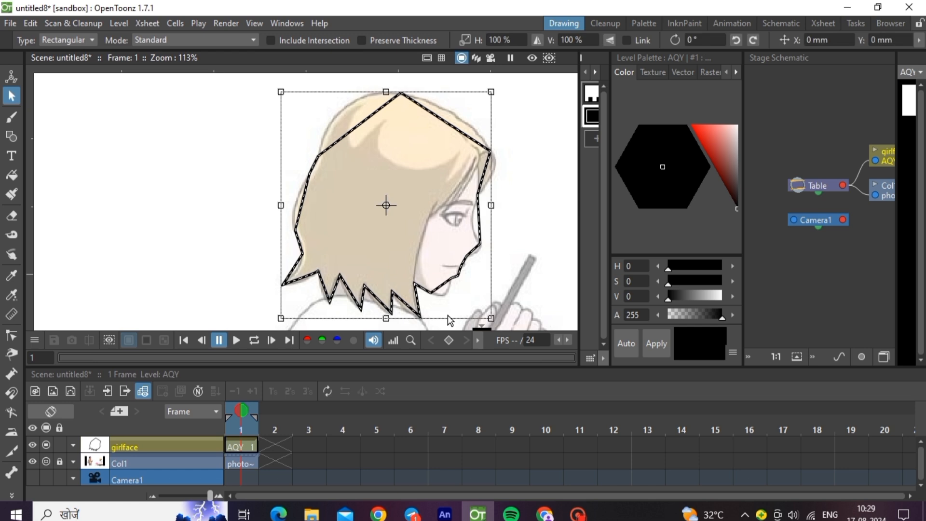
pyautogui.scroll(-2, 488, 211)
pyautogui.scroll(6, 486, 292)
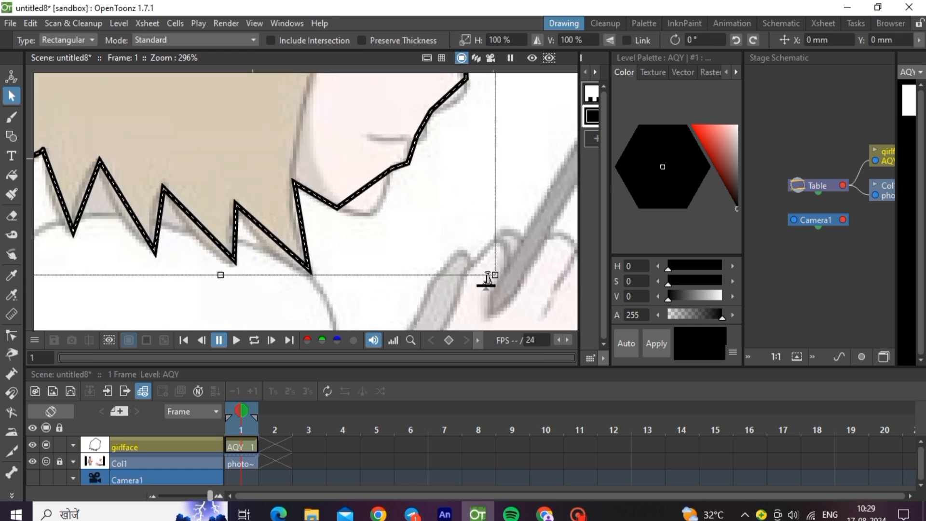
pyautogui.moveTo(487, 279); pyautogui.dragTo(487, 286)
pyautogui.click(409, 286)
pyautogui.scroll(-2, 409, 285)
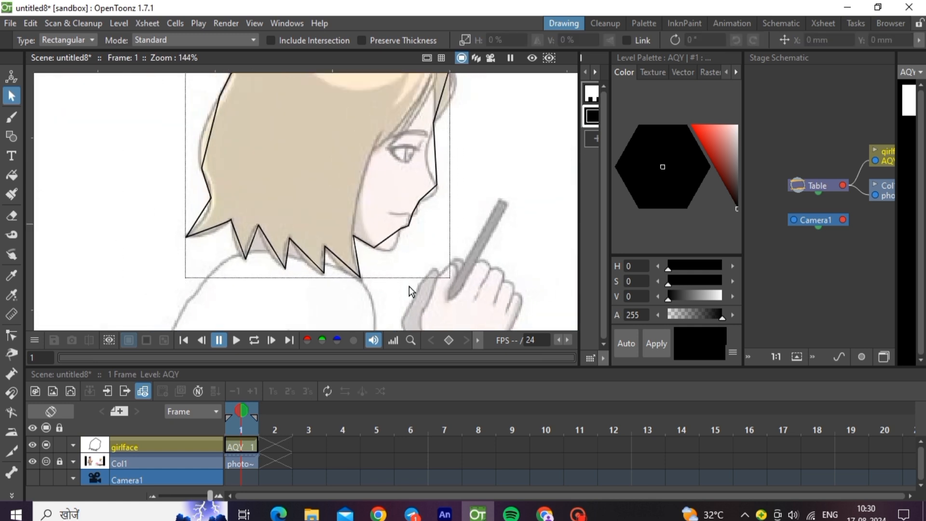
pyautogui.scroll(-2, 409, 285)
pyautogui.scroll(1, 406, 197)
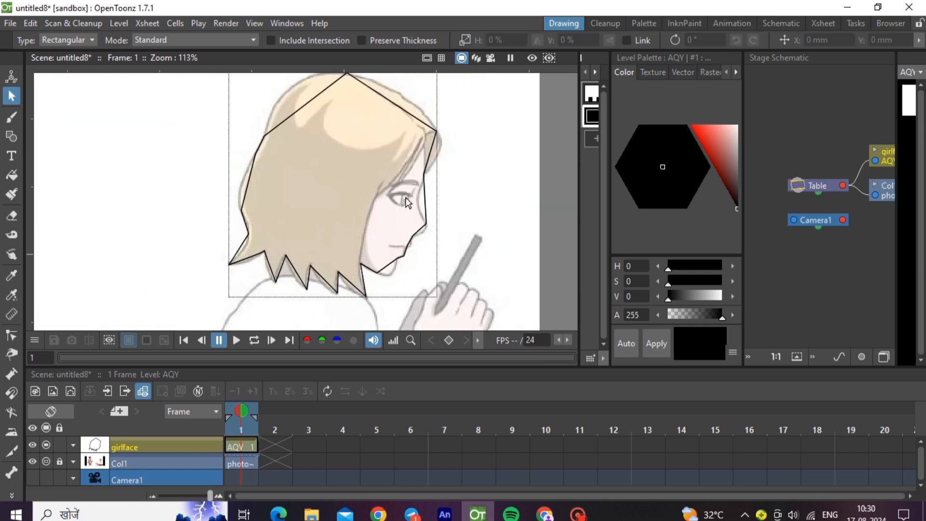
# - Reshape the head outline's control points so the chin and lips follow the reference drawing
pyautogui.click(12, 332)
pyautogui.click(385, 267)
pyautogui.scroll(4, 391, 268)
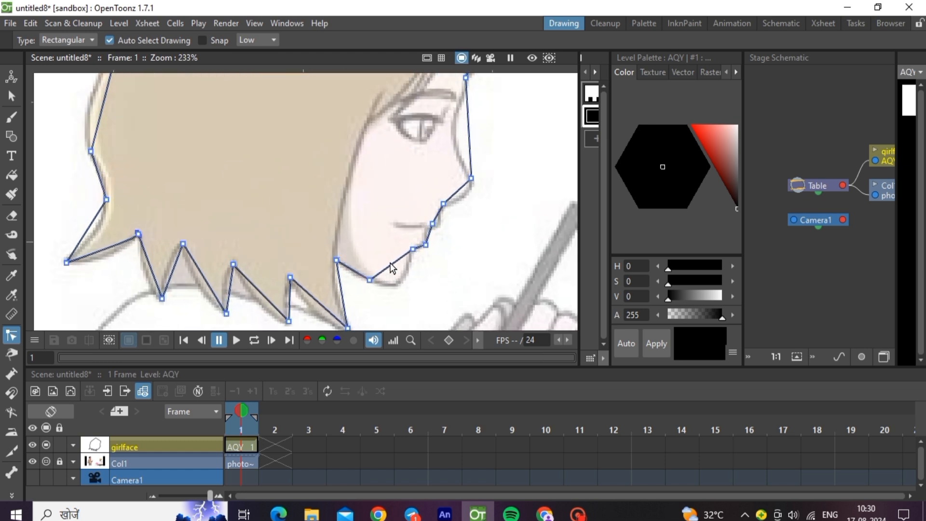
pyautogui.scroll(3, 392, 268)
pyautogui.moveTo(395, 277); pyautogui.dragTo(402, 302)
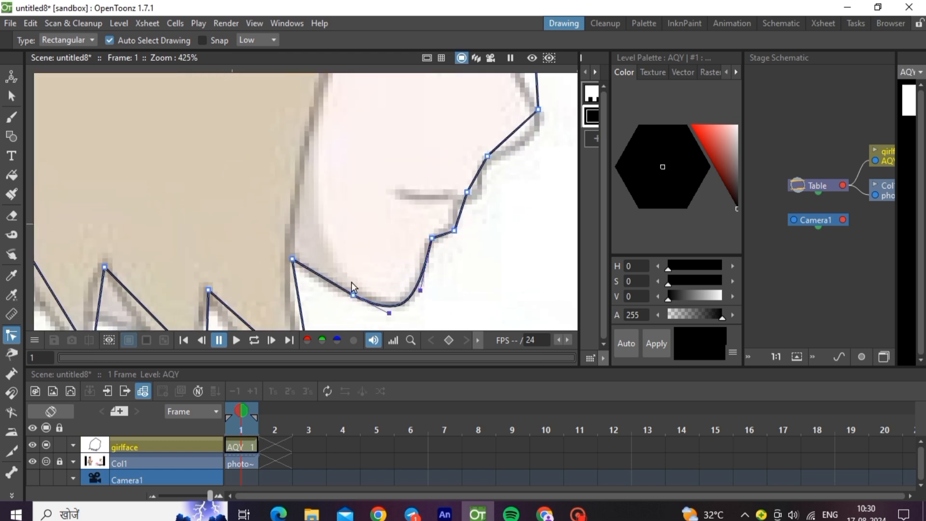
pyautogui.moveTo(469, 193)
pyautogui.mouseDown()
pyautogui.moveTo(459, 202)
pyautogui.moveTo(487, 195)
pyautogui.moveTo(480, 169)
pyautogui.moveTo(475, 201)
pyautogui.mouseUp()
pyautogui.click(473, 200)
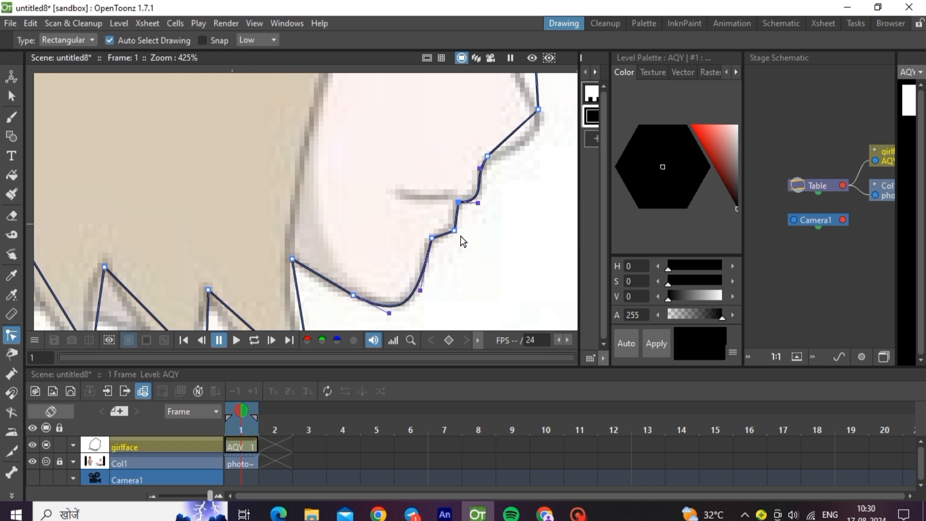
# - Curve the outline around the nose tip and along the nose bridge to match the reference profile
pyautogui.moveTo(525, 145); pyautogui.dragTo(547, 135)
pyautogui.scroll(-5, 546, 136)
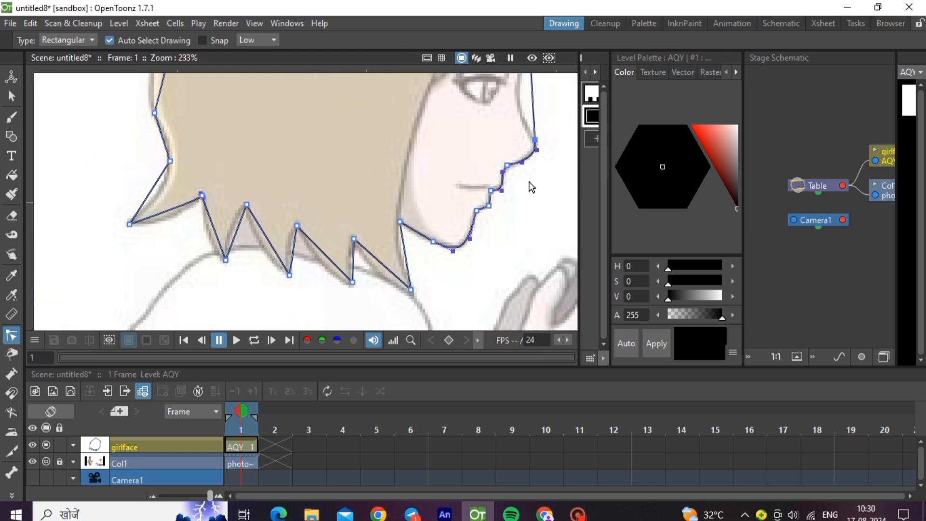
pyautogui.scroll(3, 513, 119)
pyautogui.moveTo(488, 163); pyautogui.dragTo(479, 142)
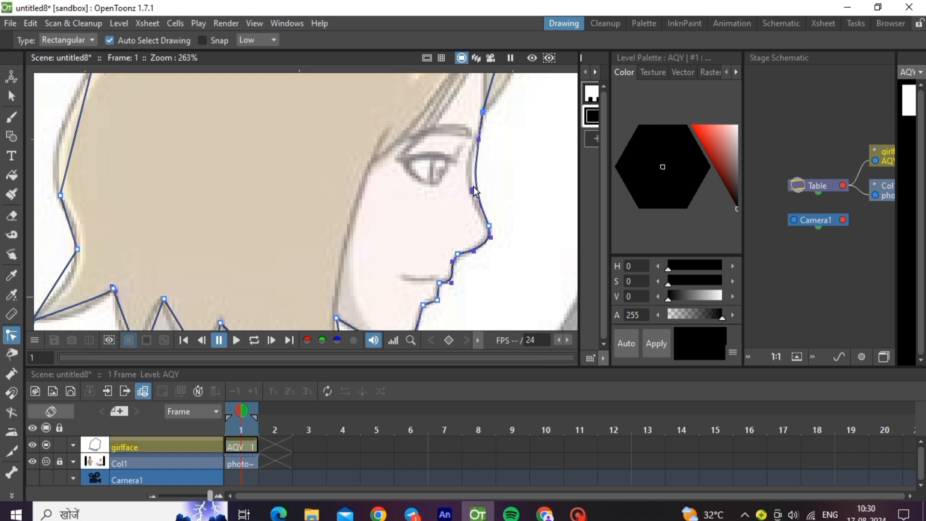
pyautogui.moveTo(473, 190); pyautogui.dragTo(466, 191)
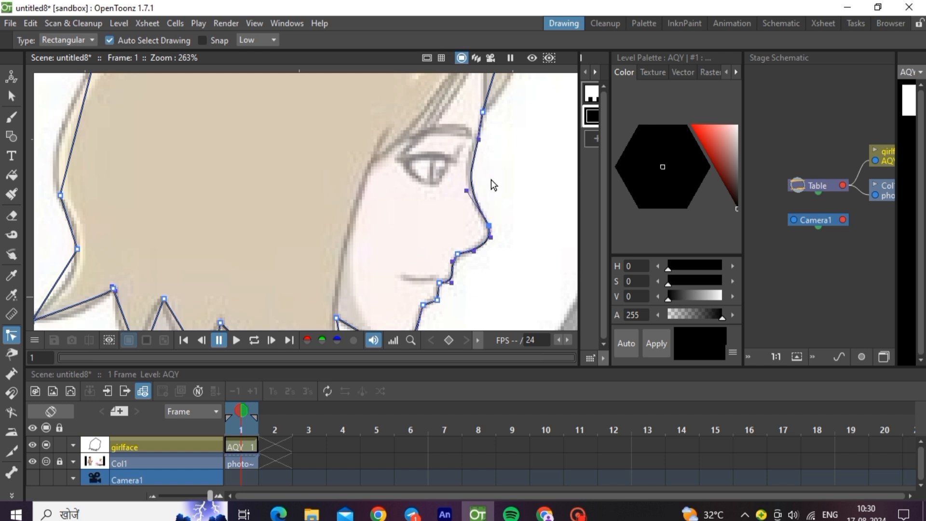
# - Bend the straight outline segments around the fringe, over the crown and down the back of the hair
pyautogui.scroll(-2, 488, 149)
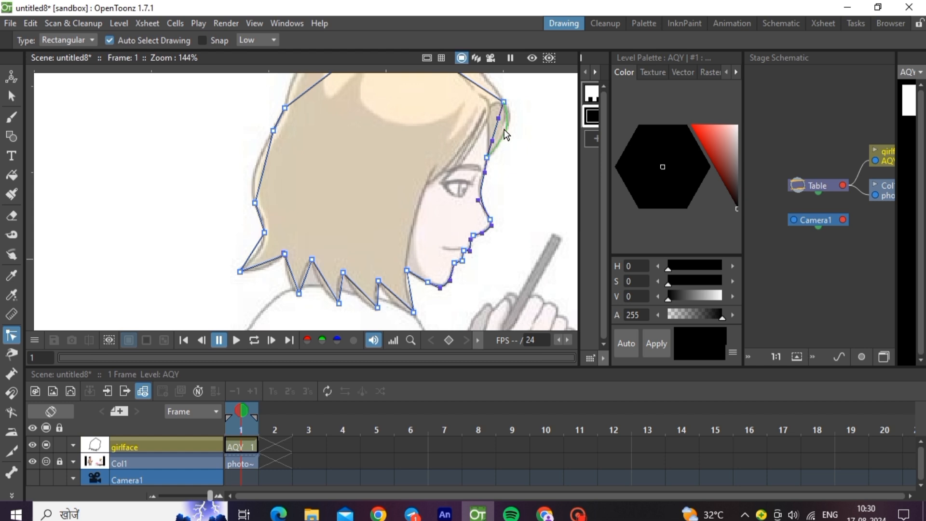
pyautogui.scroll(-2, 507, 97)
pyautogui.scroll(3, 490, 193)
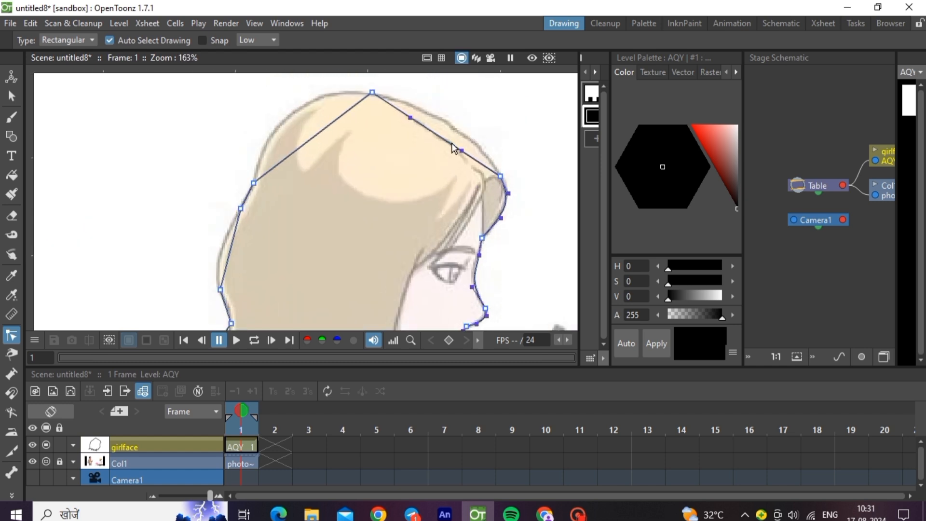
pyautogui.moveTo(452, 142); pyautogui.dragTo(451, 121)
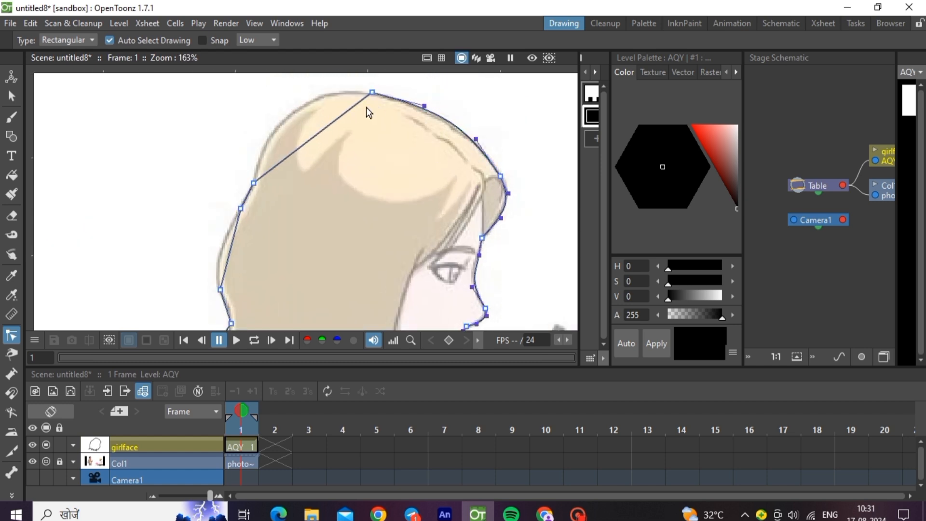
pyautogui.moveTo(317, 135); pyautogui.dragTo(297, 111)
pyautogui.scroll(-2, 314, 178)
pyautogui.scroll(5, 280, 202)
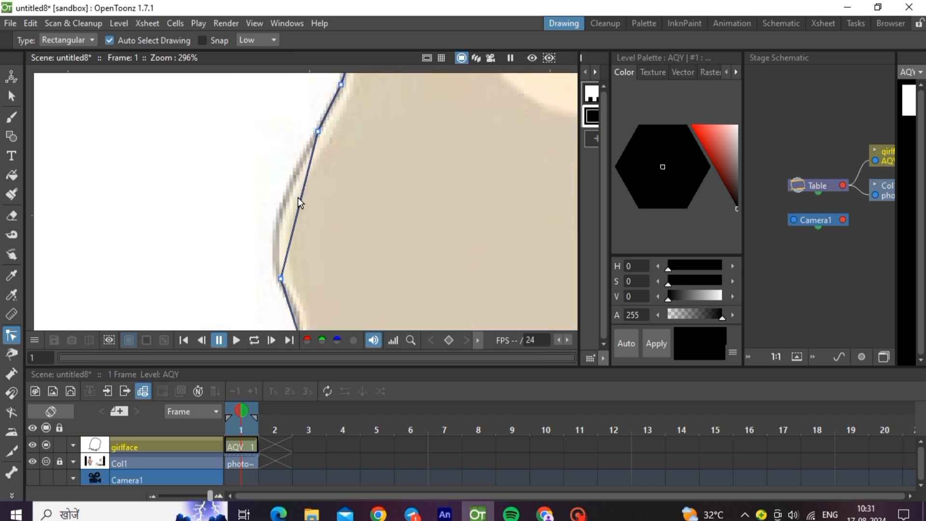
pyautogui.moveTo(298, 204); pyautogui.dragTo(274, 225)
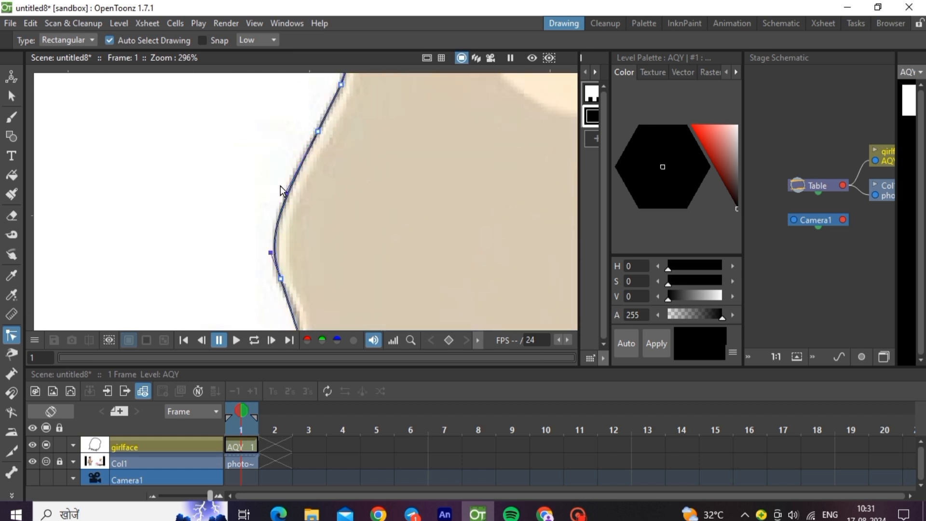
# - Curve both sides of the outward-flicked hair tip at the back of the head
pyautogui.scroll(-2, 285, 151)
pyautogui.scroll(-3, 285, 151)
pyautogui.scroll(5, 302, 275)
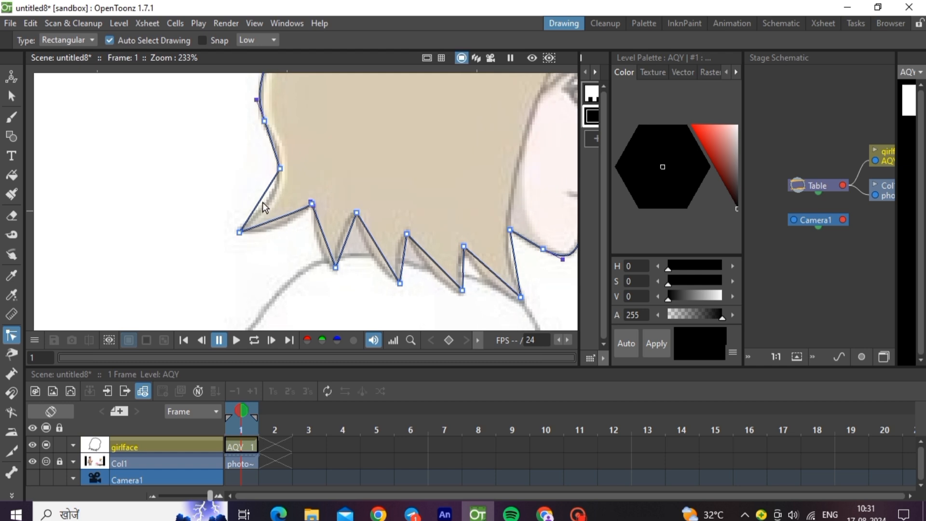
pyautogui.click(310, 204)
pyautogui.moveTo(307, 205); pyautogui.dragTo(278, 225)
pyautogui.moveTo(259, 195); pyautogui.dragTo(273, 196)
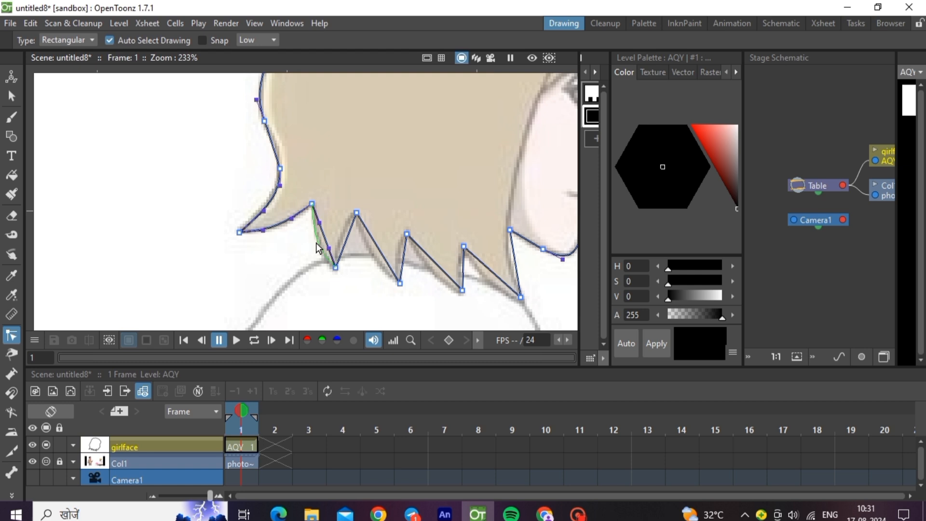
# - Curve the remaining jagged hair-tip segments to match the reference and deselect the finished outline
pyautogui.moveTo(316, 243)
pyautogui.mouseDown()
pyautogui.moveTo(401, 257)
pyautogui.moveTo(431, 276)
pyautogui.mouseUp()
pyautogui.click(379, 248)
pyautogui.click(436, 268)
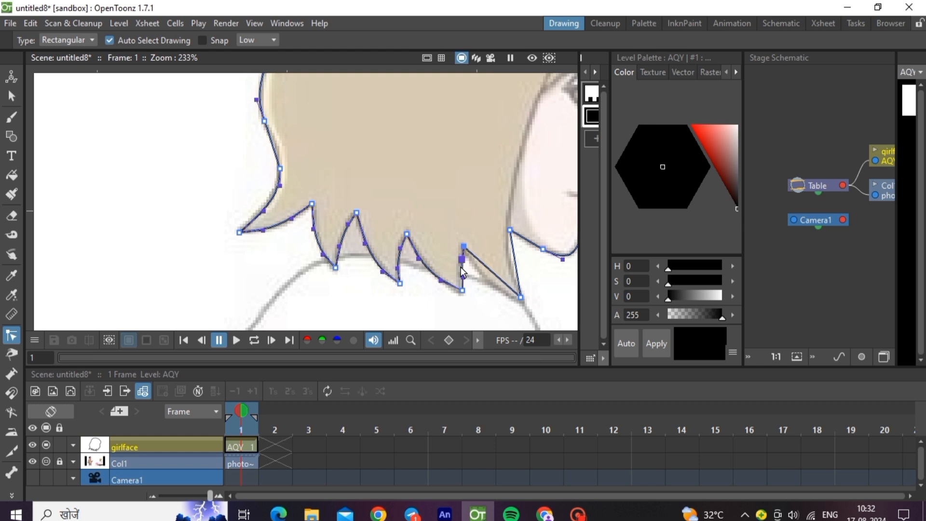
pyautogui.moveTo(457, 269); pyautogui.dragTo(458, 279)
pyautogui.click(492, 273)
pyautogui.moveTo(491, 276); pyautogui.dragTo(487, 282)
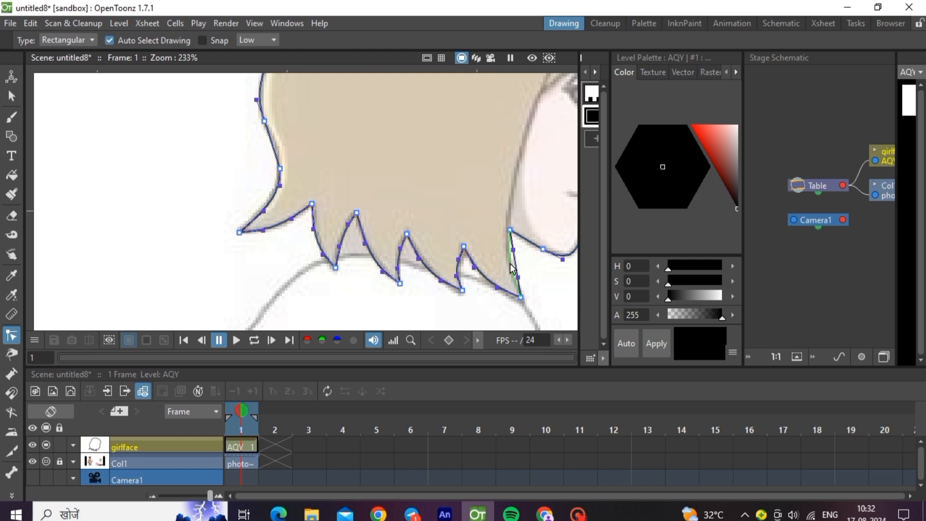
pyautogui.scroll(-6, 186, 275)
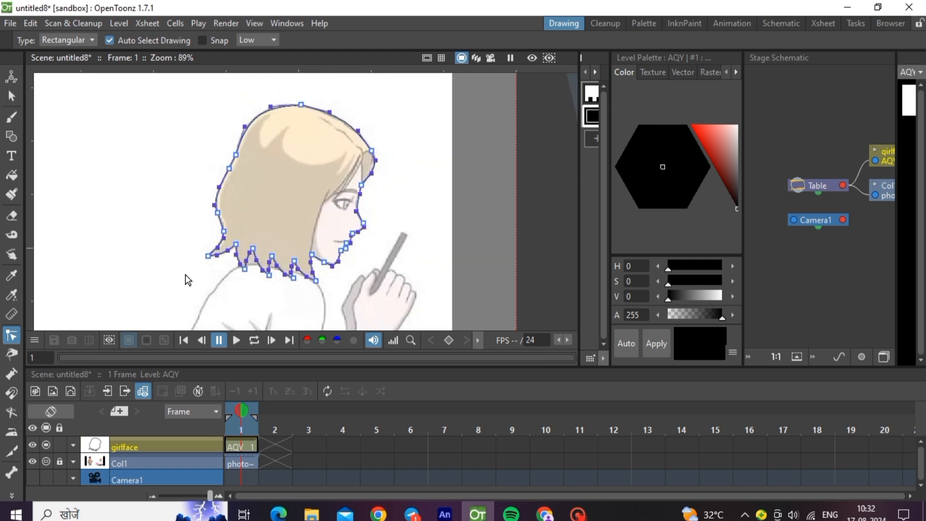
pyautogui.click(424, 189)
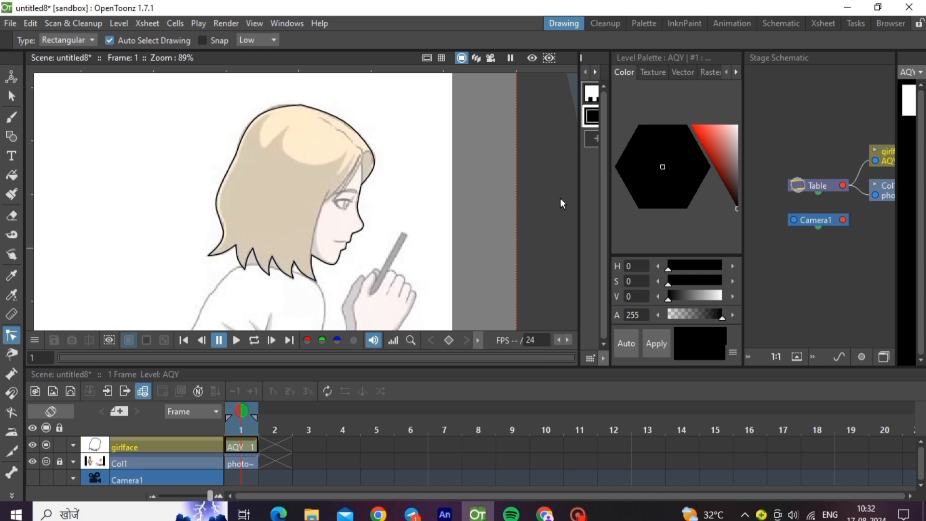
pyautogui.scroll(2, 332, 117)
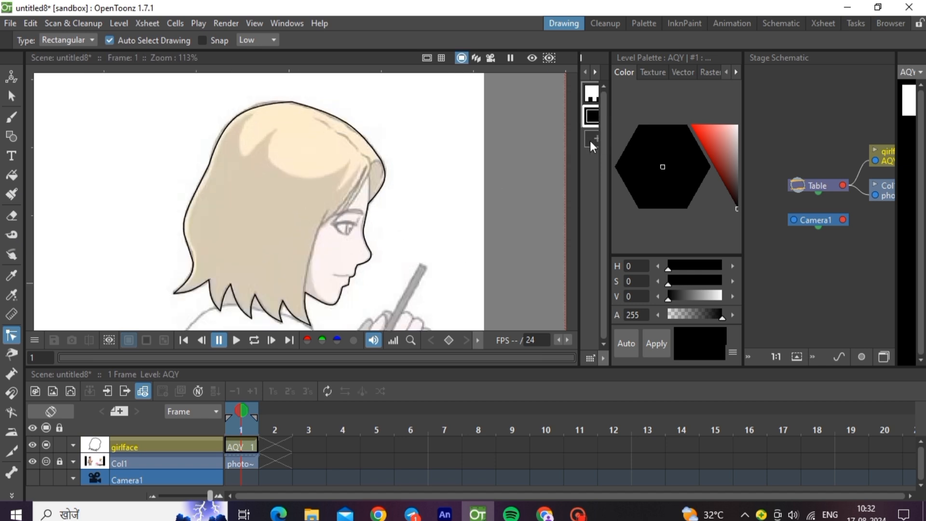
# - Add a new style to the level palette and sample the beige hair colour from the reference image with the RGB picker
pyautogui.moveTo(579, 163); pyautogui.dragTo(558, 157)
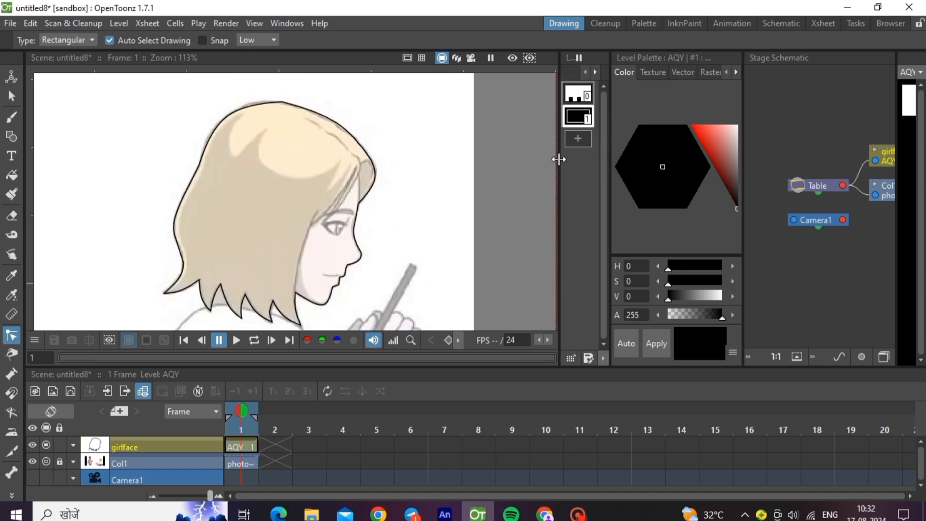
pyautogui.click(570, 142)
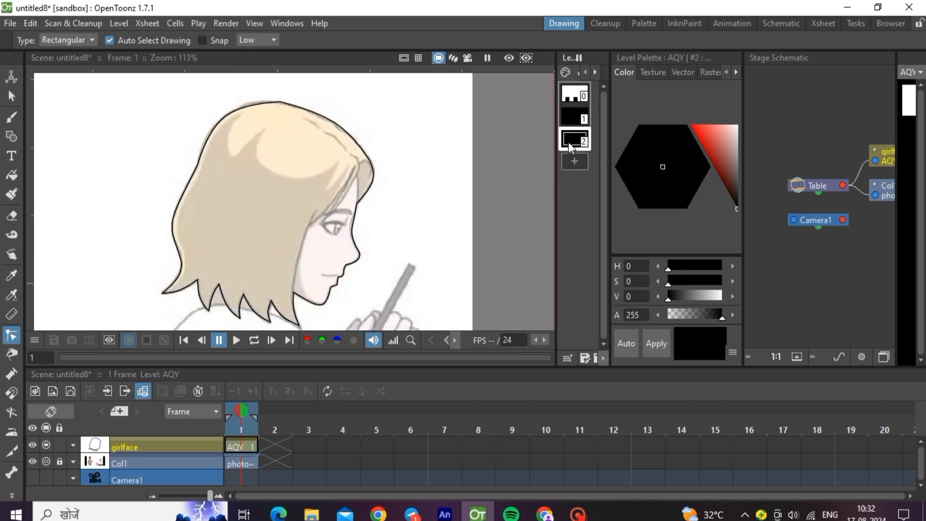
pyautogui.click(11, 295)
pyautogui.click(250, 231)
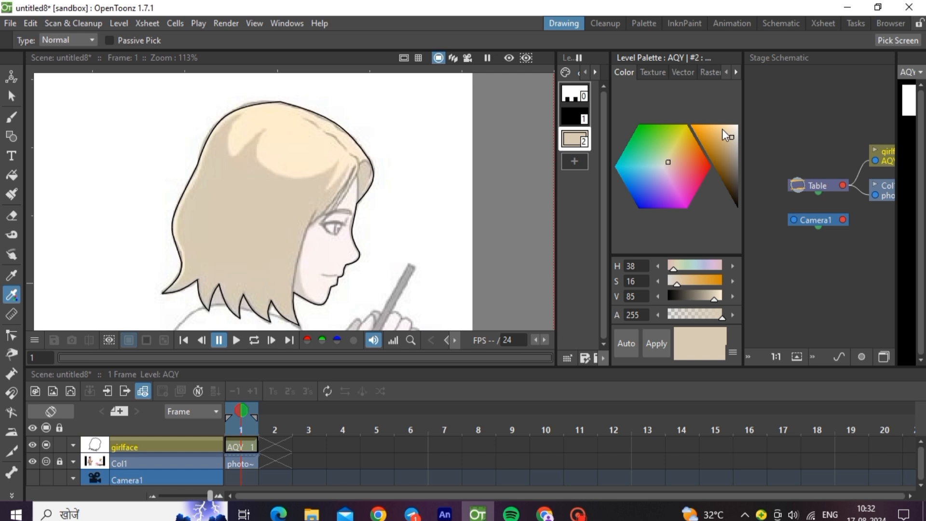
# - Adjust the sampled hair colour to H 38, S 30, V 84 and apply it to style 2
pyautogui.moveTo(723, 129); pyautogui.dragTo(722, 139)
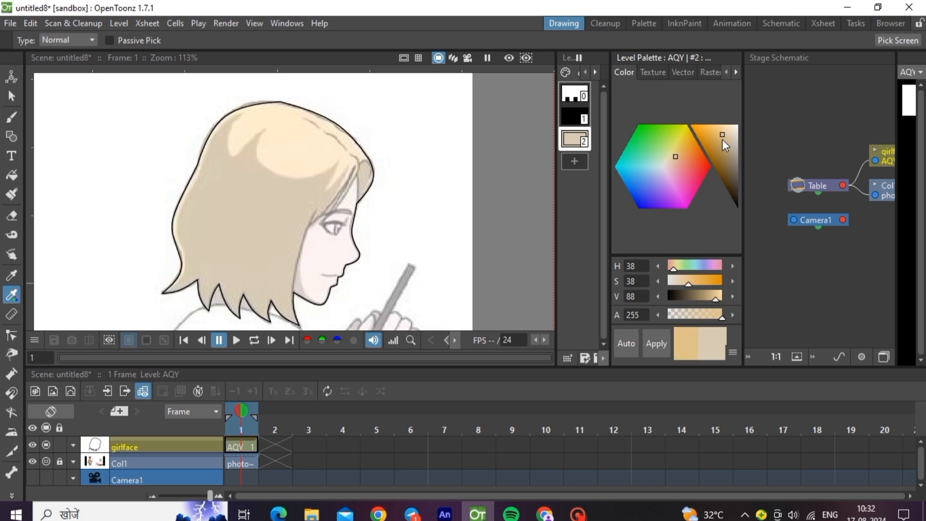
pyautogui.click(711, 295)
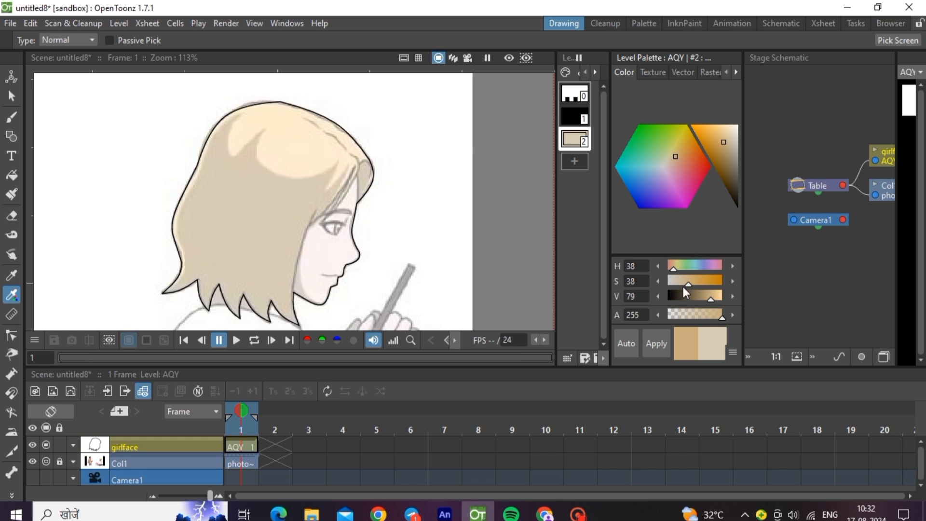
pyautogui.click(685, 282)
pyautogui.click(715, 296)
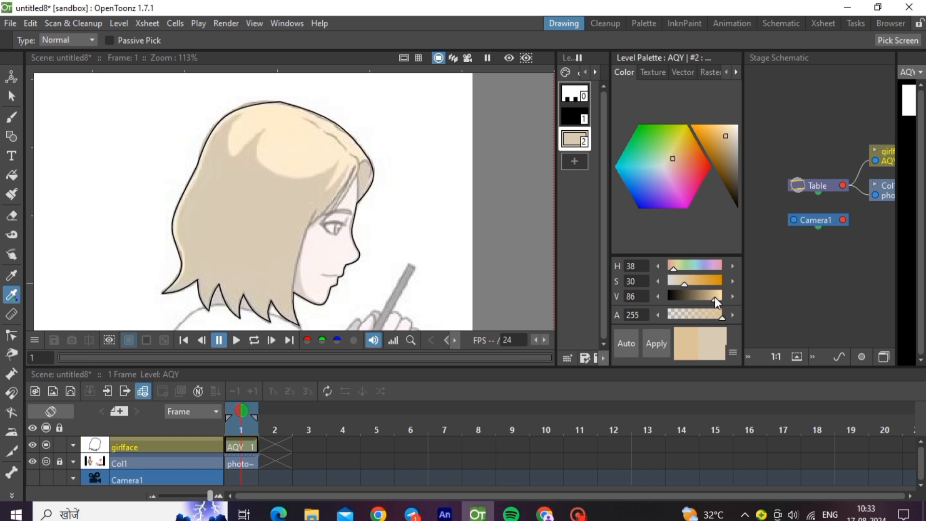
pyautogui.click(714, 298)
pyautogui.click(645, 342)
# - Fill the whole head outline with hair style 2 and make the girlface column semi-transparent to show the reference
pyautogui.click(12, 175)
pyautogui.moveTo(114, 89); pyautogui.dragTo(386, 343)
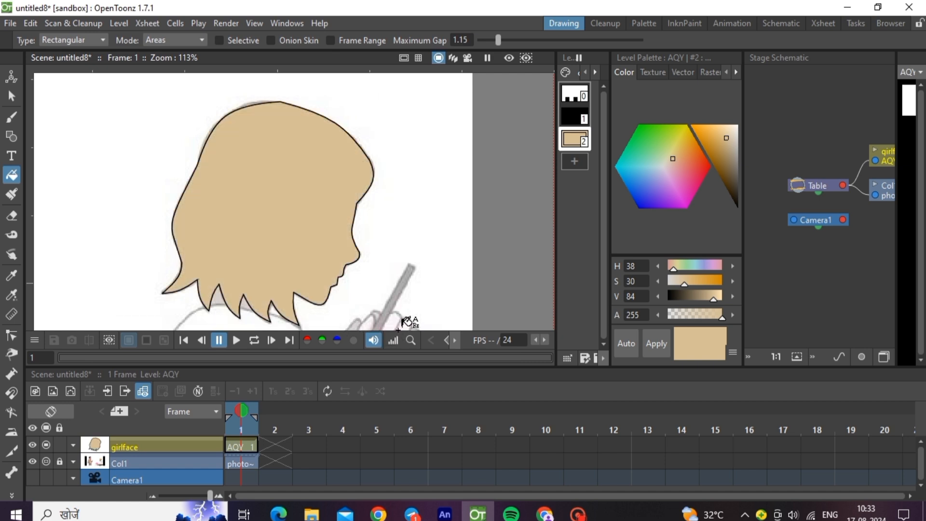
pyautogui.click(70, 447)
pyautogui.moveTo(120, 459); pyautogui.dragTo(126, 459)
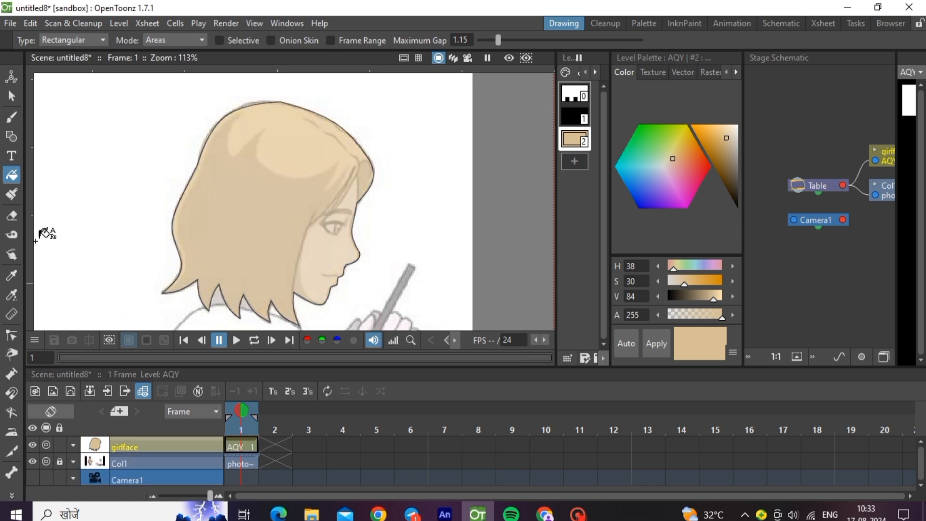
# - Draw a black polyline along the hair-face boundary, from the jaw up the fringe edge to its peak and down to the forehead
pyautogui.click(12, 137)
pyautogui.click(574, 116)
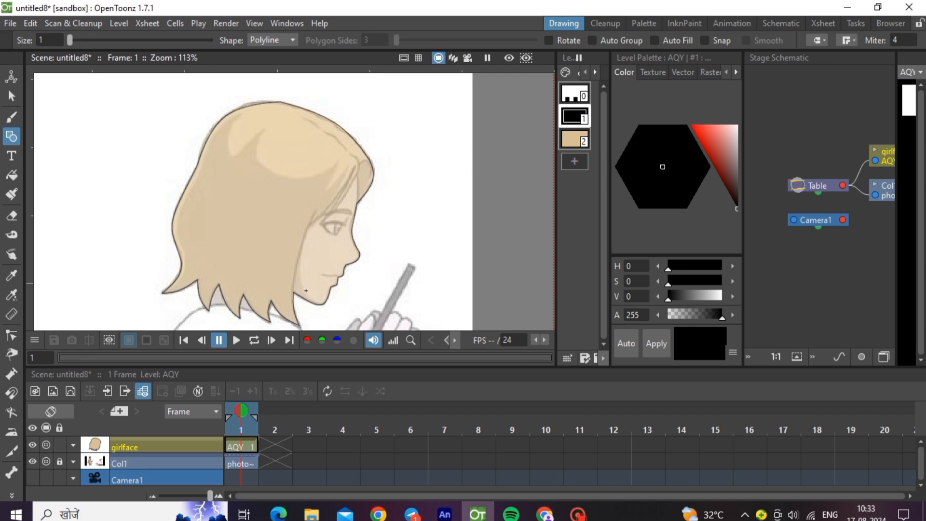
pyautogui.scroll(1, 366, 188)
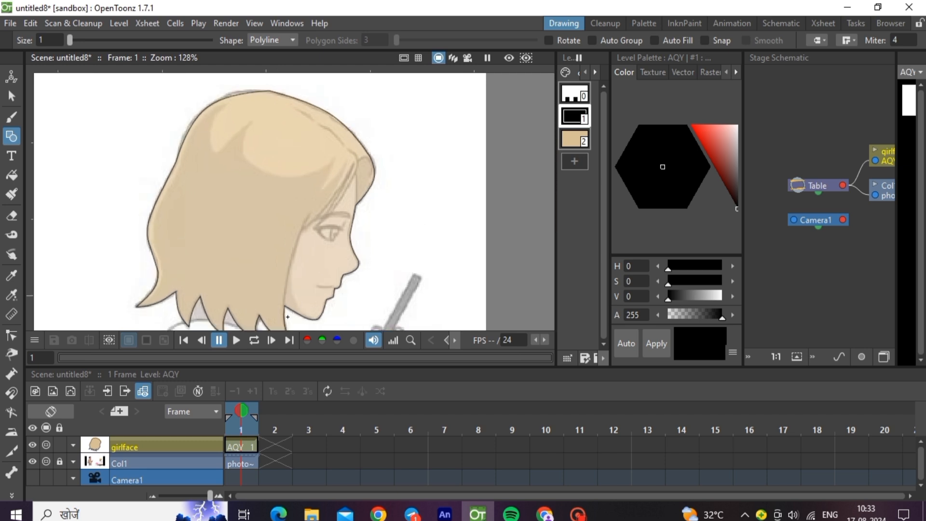
pyautogui.scroll(2, 287, 317)
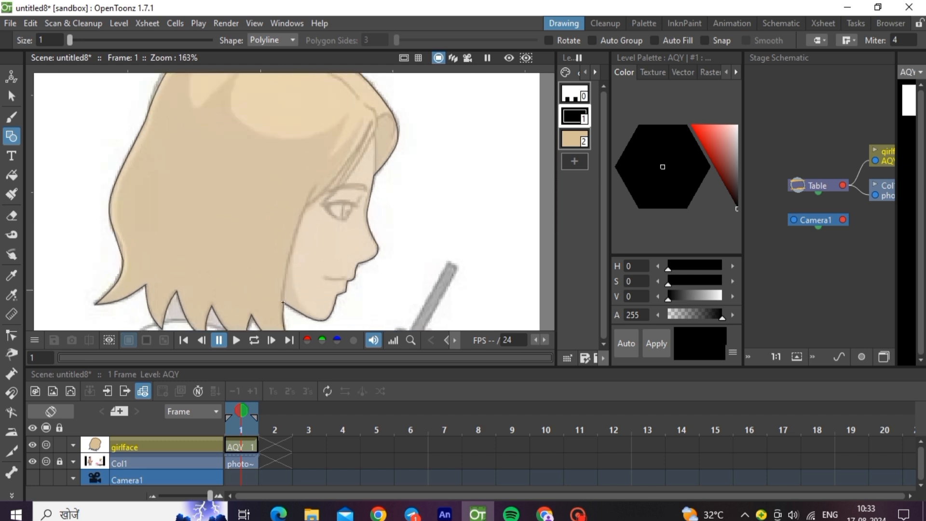
pyautogui.click(285, 303)
pyautogui.click(306, 206)
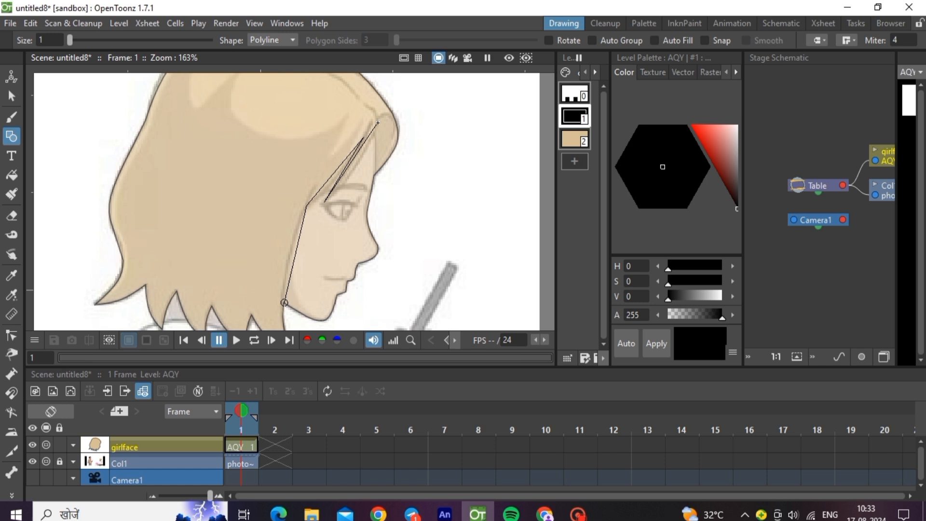
pyautogui.press('BackSpace')
pyautogui.press('BackSpace')
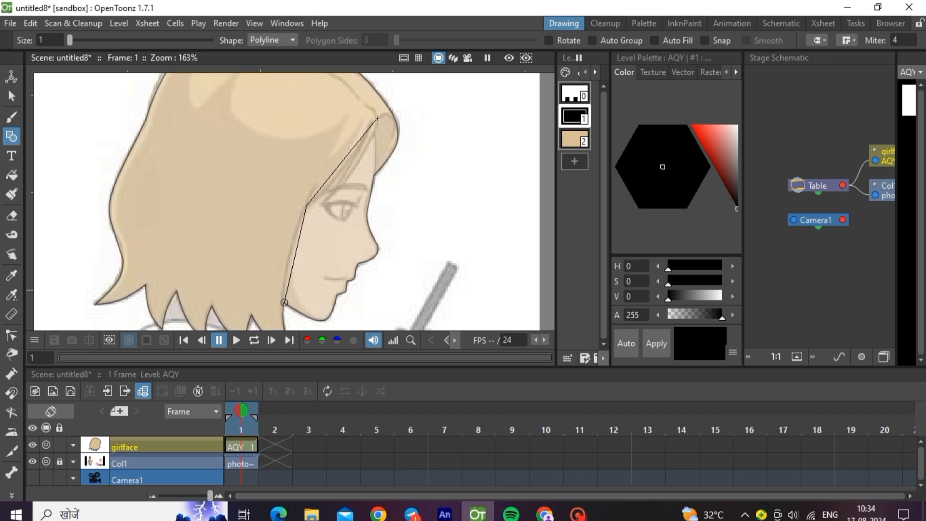
pyautogui.doubleClick(374, 175)
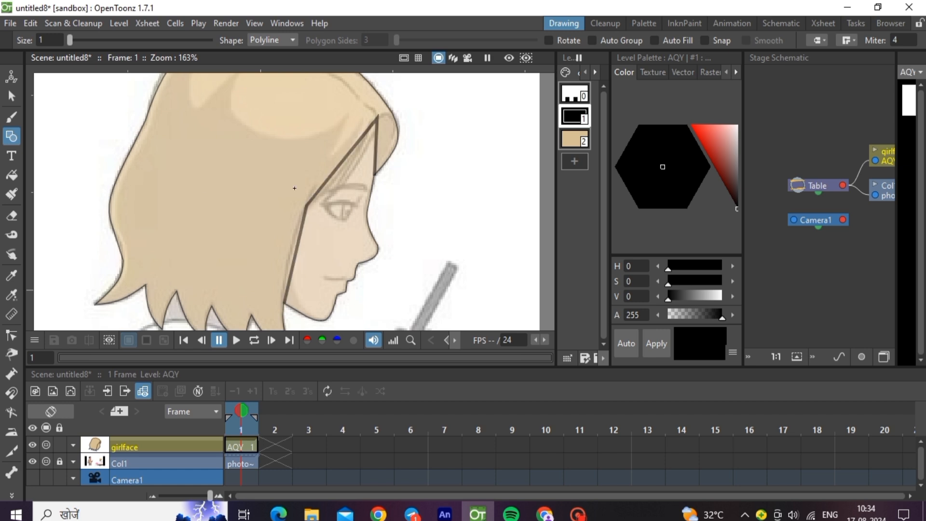
# - Reduce the thickness of the hair-face boundary line to match the thin head outline
pyautogui.press('s')
pyautogui.click(344, 158)
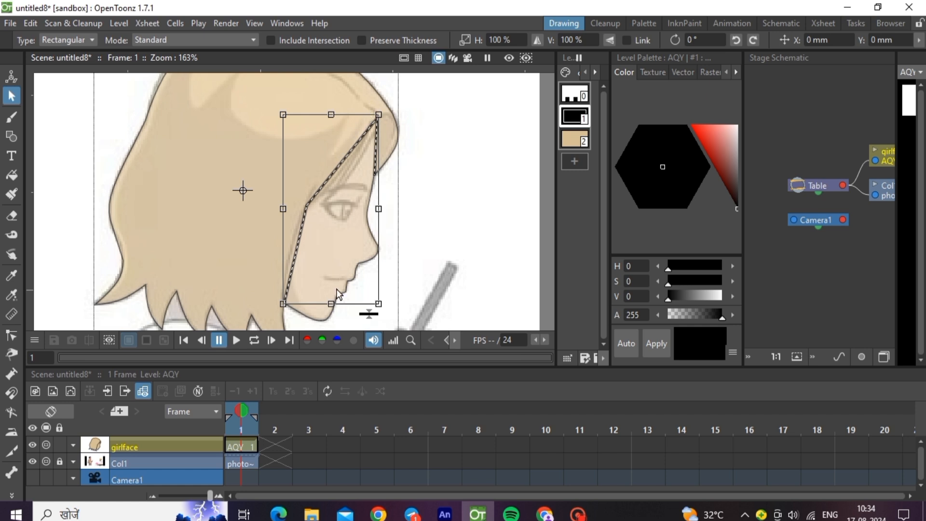
pyautogui.scroll(5, 368, 311)
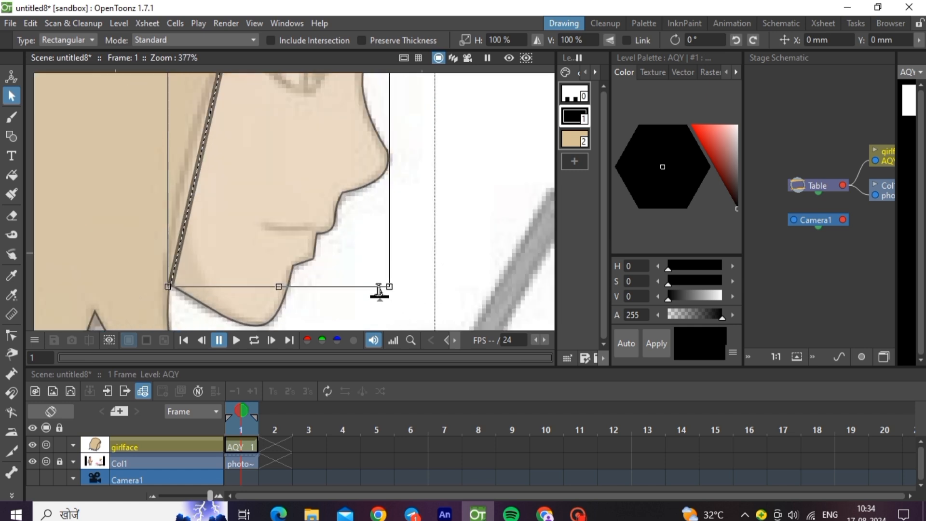
pyautogui.moveTo(379, 291); pyautogui.dragTo(381, 307)
pyautogui.click(384, 274)
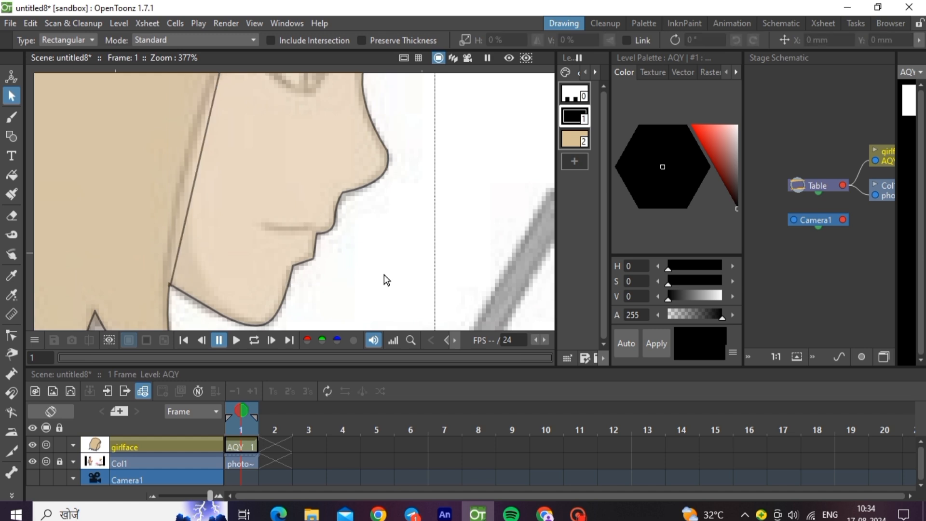
# - Curve the hair-face boundary segments beside the cheek and fringe to follow the reference, and deselect the line
pyautogui.scroll(-3, 374, 283)
pyautogui.click(12, 336)
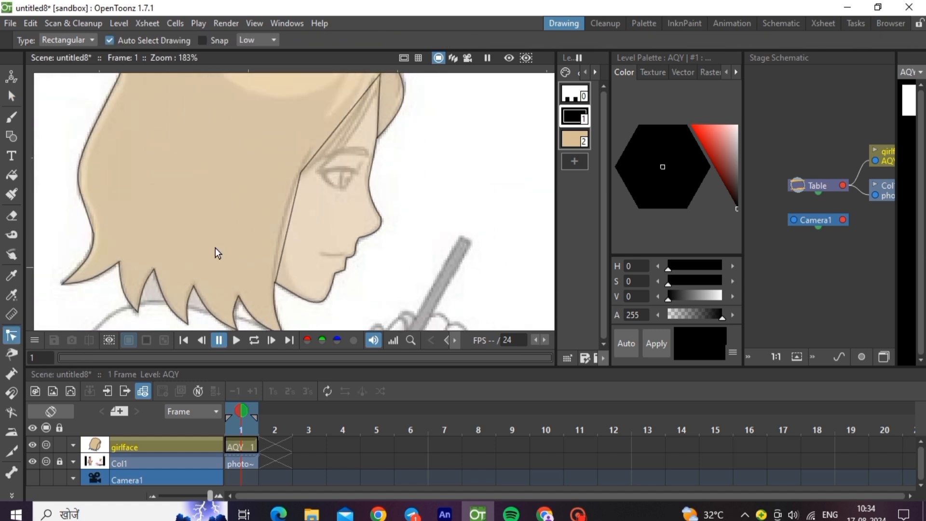
pyautogui.click(286, 232)
pyautogui.scroll(-1, 284, 232)
pyautogui.scroll(2, 346, 139)
pyautogui.scroll(4, 304, 212)
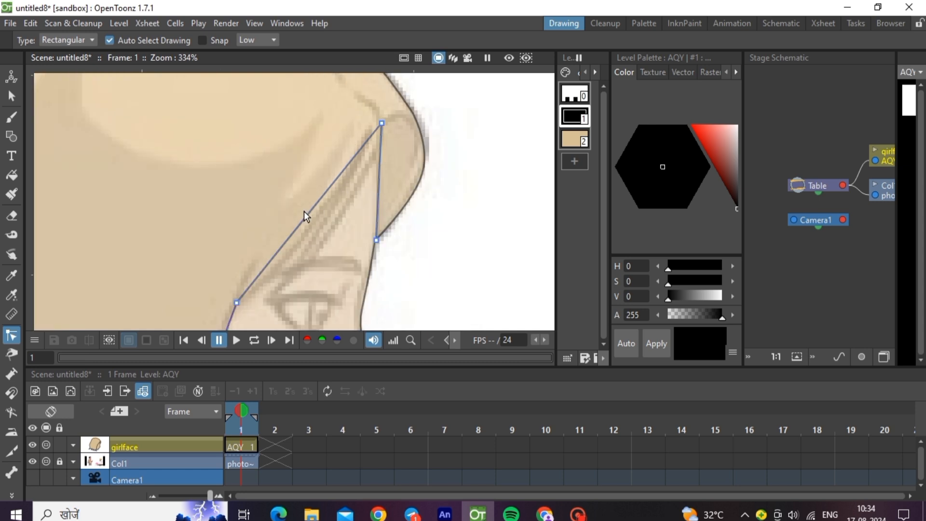
pyautogui.moveTo(304, 218); pyautogui.dragTo(363, 186)
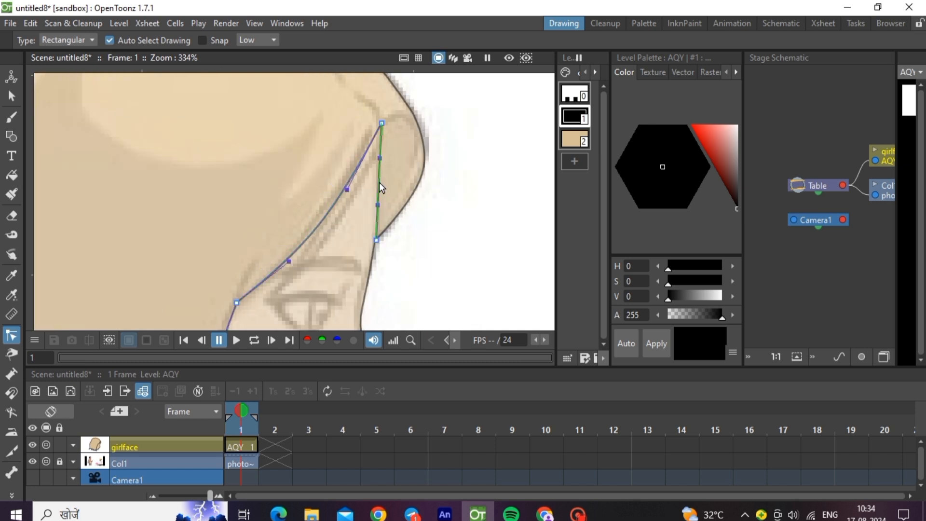
pyautogui.scroll(-4, 451, 109)
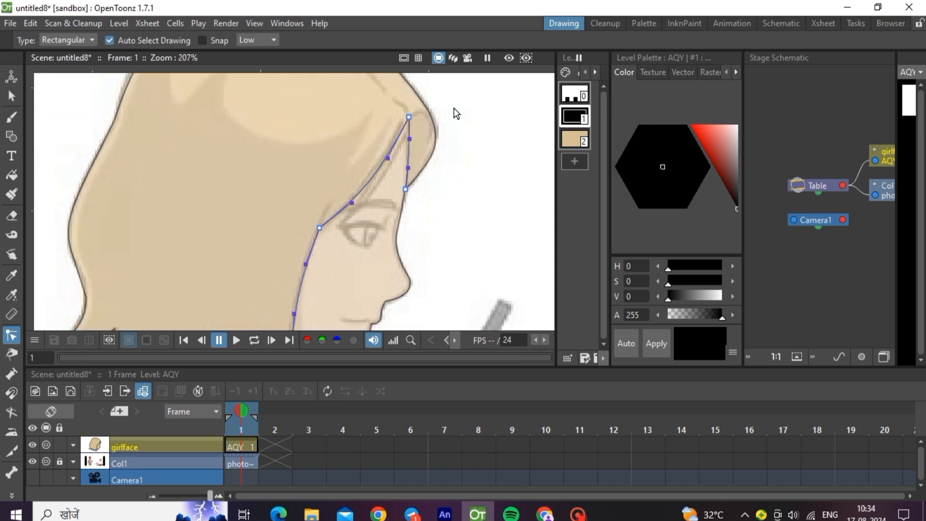
pyautogui.scroll(-6, 399, 163)
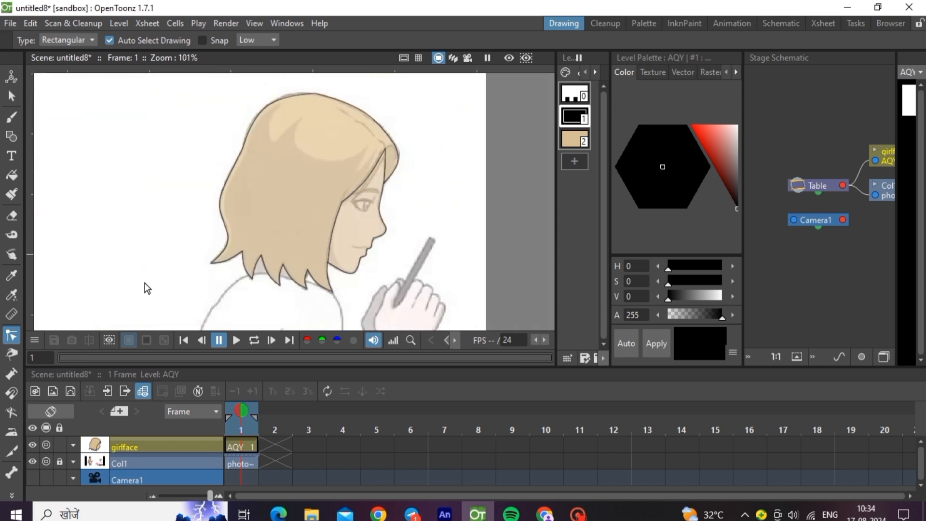
# - Add palette style 3 based on the hair colour and choose a darker tan of H 38, S 31, V 72
pyautogui.scroll(10, 406, 143)
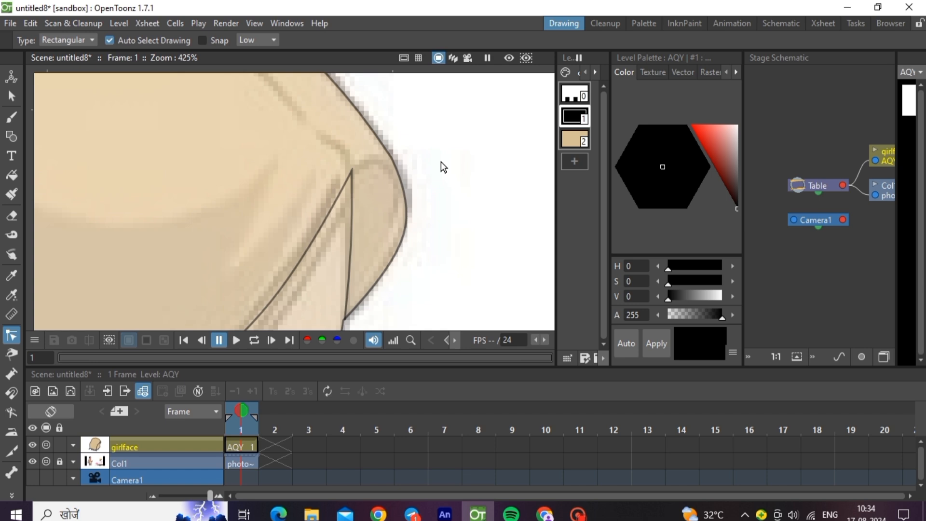
pyautogui.click(567, 141)
pyautogui.click(569, 158)
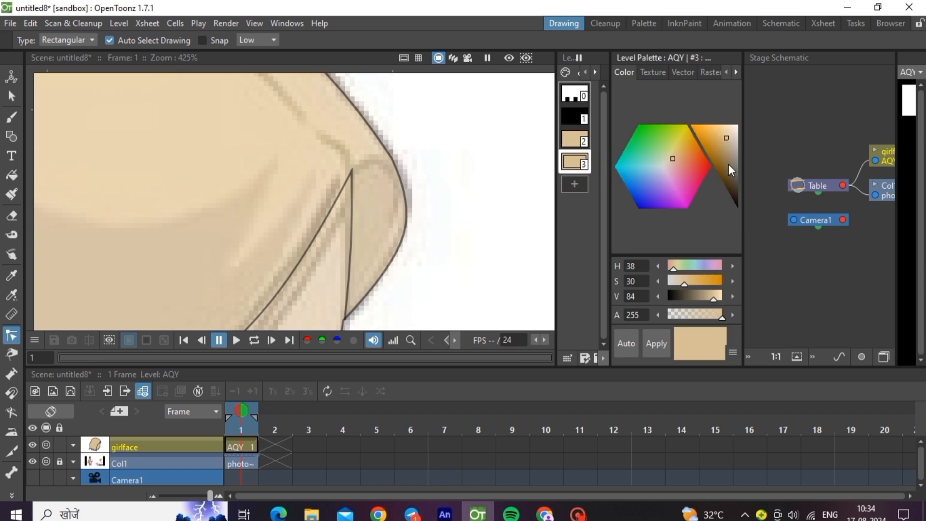
pyautogui.click(704, 296)
pyautogui.click(705, 296)
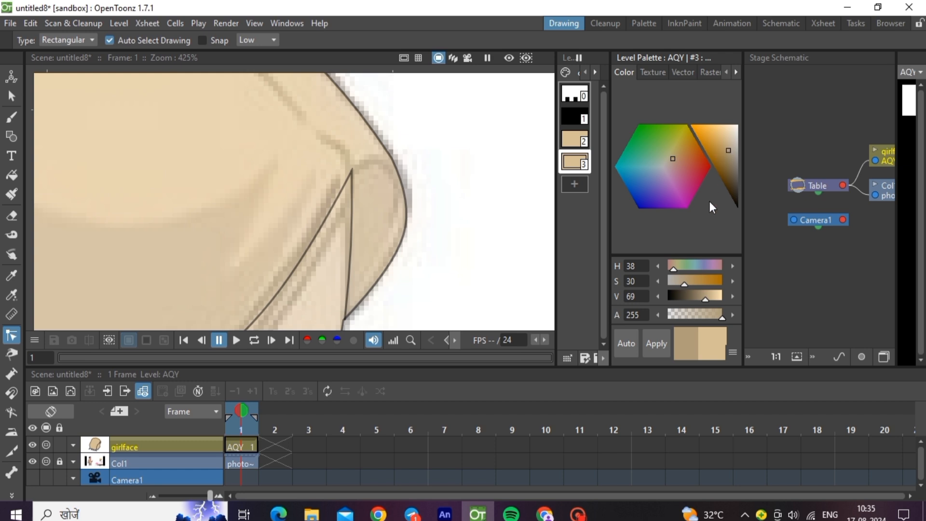
pyautogui.click(730, 144)
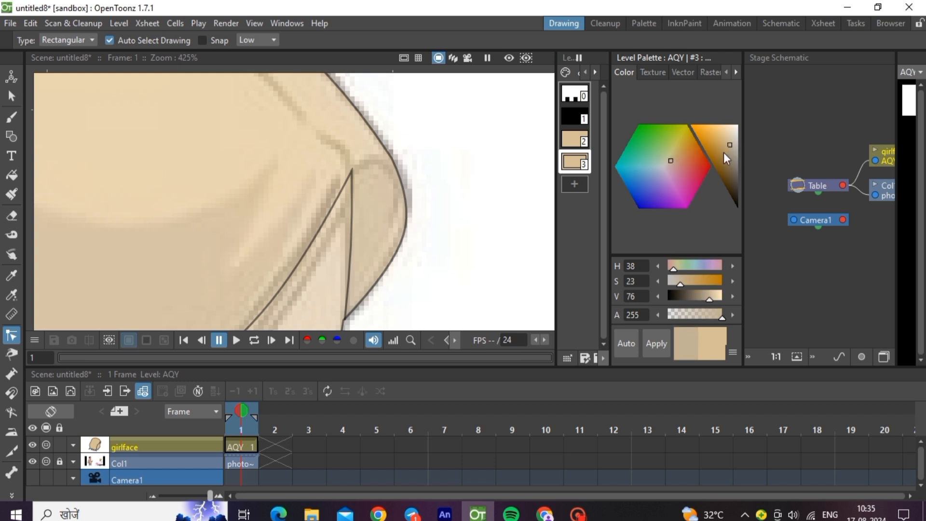
pyautogui.click(724, 152)
pyautogui.click(728, 152)
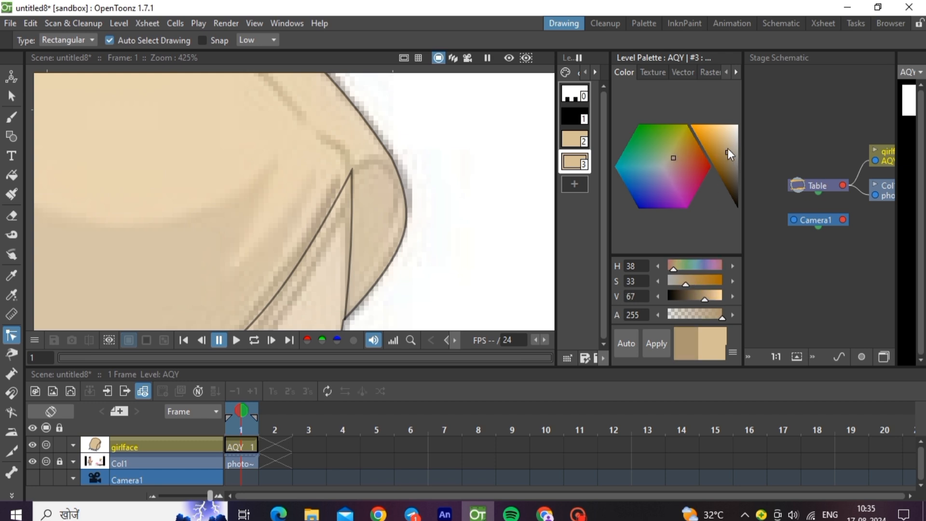
pyautogui.click(728, 148)
# - Draw a short style 3 line from the fringe peak to the outer hair outline and minimise its thickness
pyautogui.scroll(-2, 420, 151)
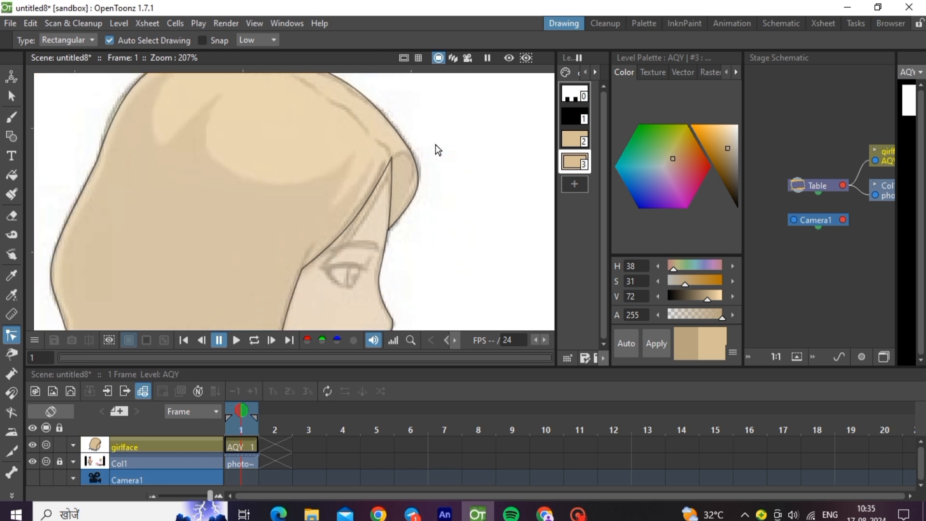
pyautogui.scroll(-2, 438, 150)
pyautogui.scroll(5, 438, 150)
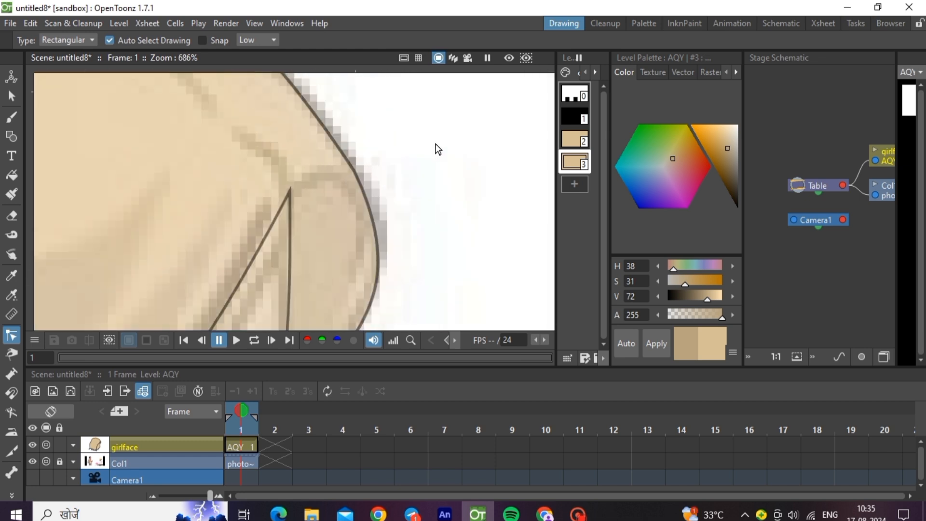
pyautogui.scroll(1, 439, 150)
pyautogui.press('g')
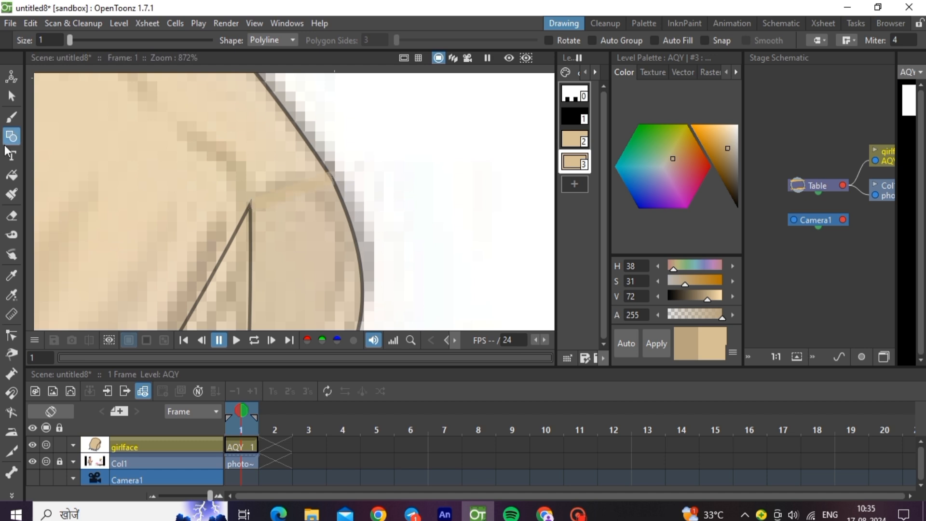
pyautogui.click(12, 96)
pyautogui.click(288, 195)
pyautogui.moveTo(330, 233); pyautogui.dragTo(322, 226)
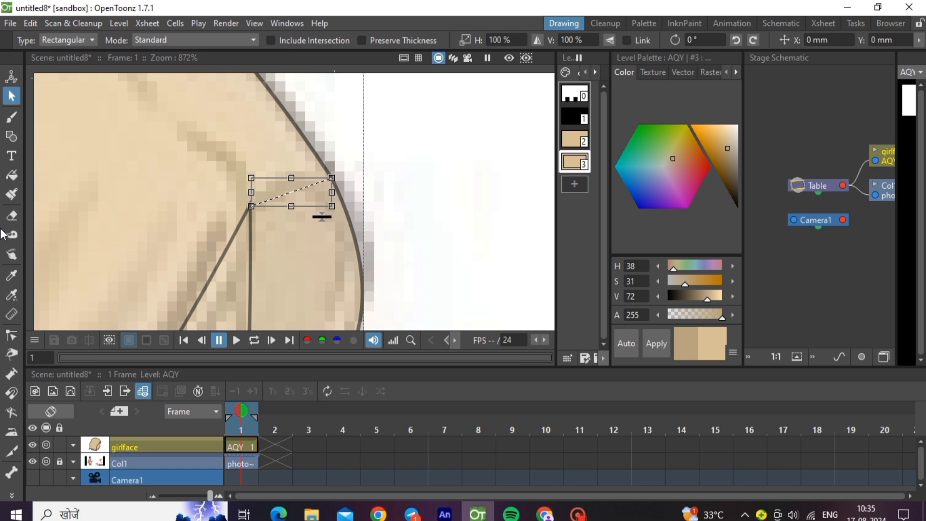
# - Bend the short fringe line upward to match the curved lock in the reference and deselect it
pyautogui.click(12, 335)
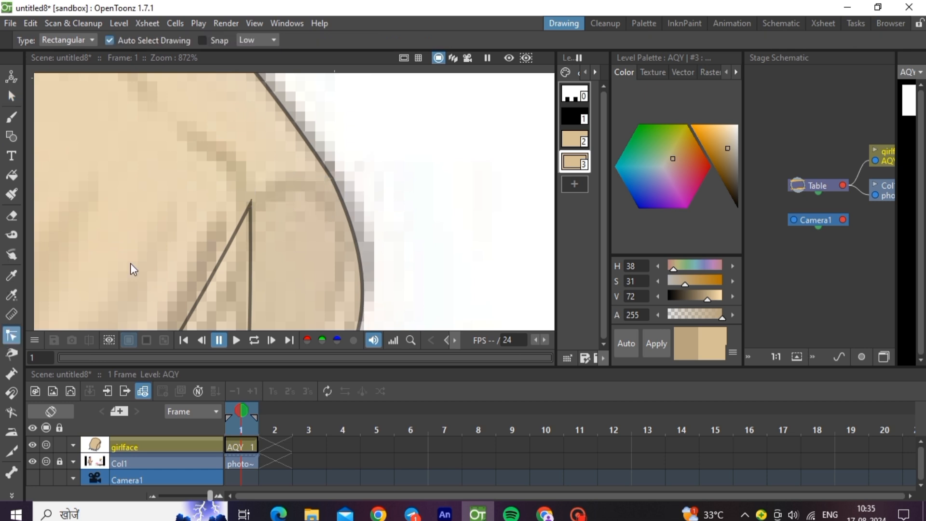
pyautogui.click(292, 192)
pyautogui.moveTo(294, 197); pyautogui.dragTo(286, 176)
pyautogui.click(440, 143)
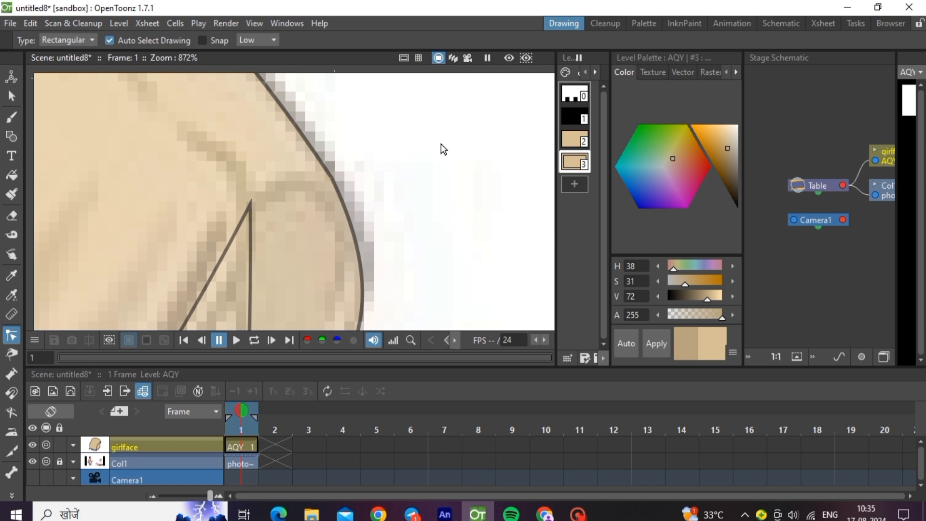
# - Fill the enclosed front fringe lock with style 3 using a rectangular area fill
pyautogui.scroll(-3, 460, 128)
pyautogui.scroll(-2, 347, 109)
pyautogui.scroll(-1, 367, 126)
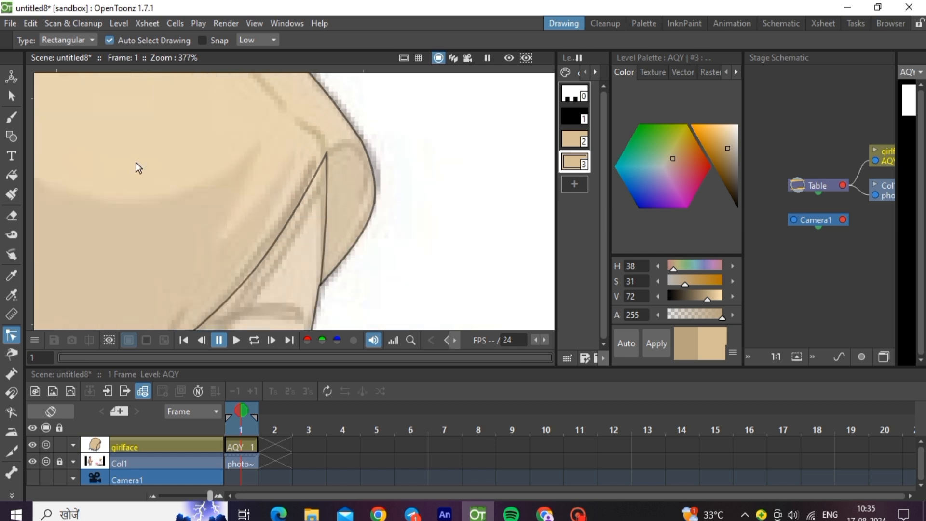
pyautogui.click(12, 175)
pyautogui.moveTo(271, 116); pyautogui.dragTo(417, 310)
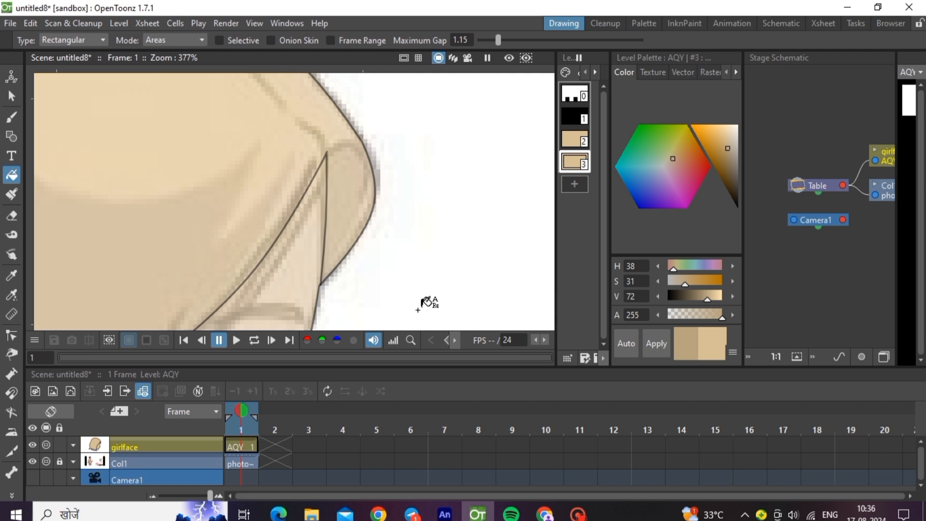
# - Raise the girlface column's opacity to 100% and apply the chosen darker tan to palette style 3
pyautogui.click(74, 444)
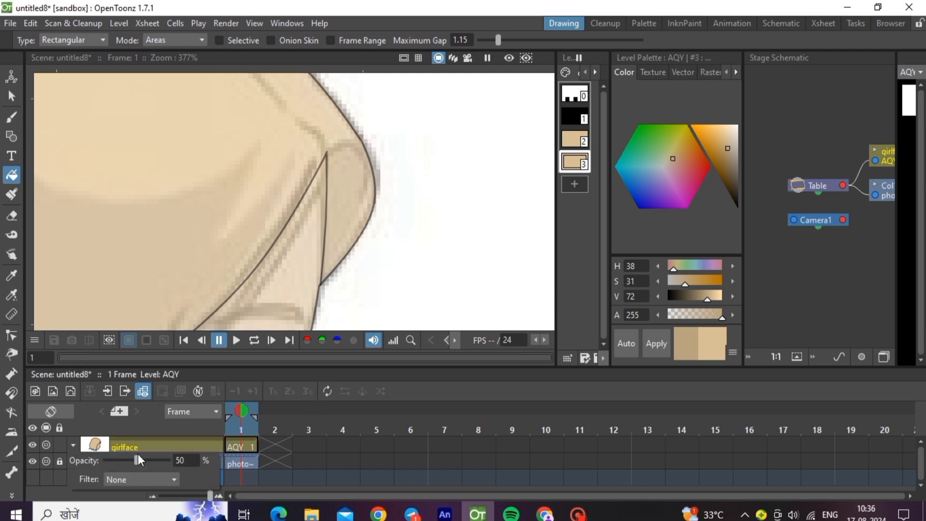
pyautogui.moveTo(138, 463); pyautogui.dragTo(174, 468)
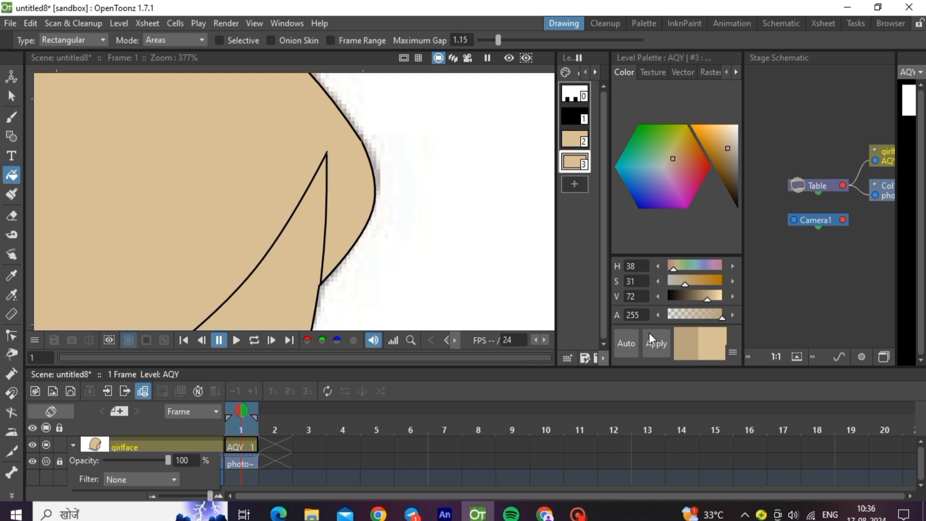
pyautogui.click(653, 345)
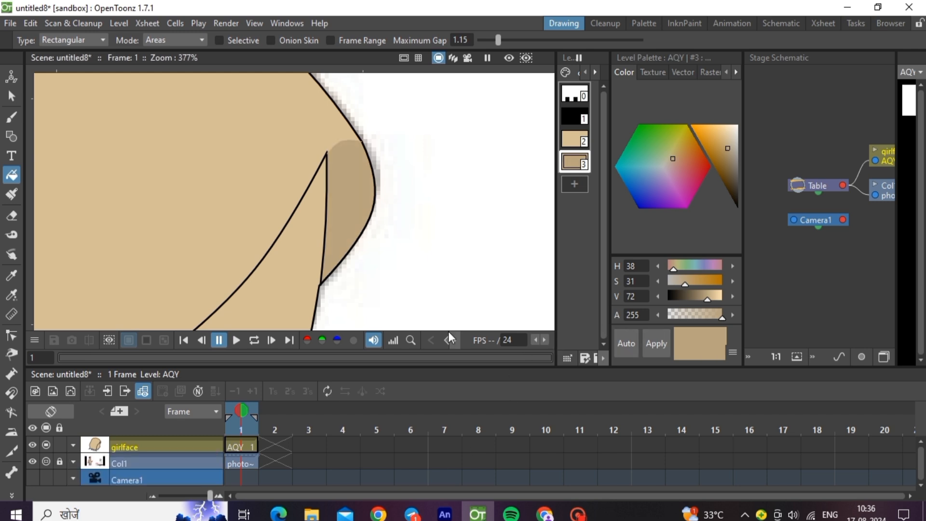
# - Lower the girlface column's opacity to 40% so the reference image can be traced through it
pyautogui.click(75, 448)
pyautogui.click(133, 462)
pyautogui.click(133, 461)
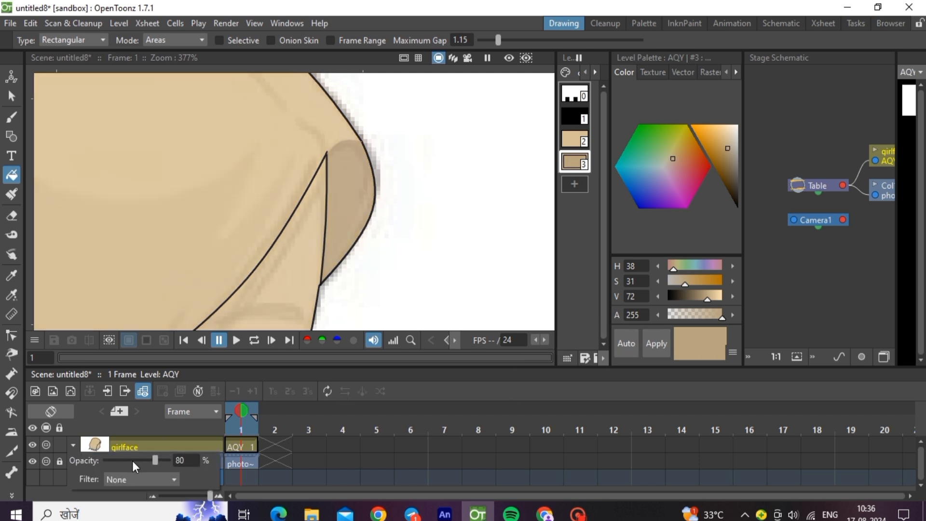
pyautogui.click(133, 462)
pyautogui.click(133, 461)
pyautogui.click(132, 462)
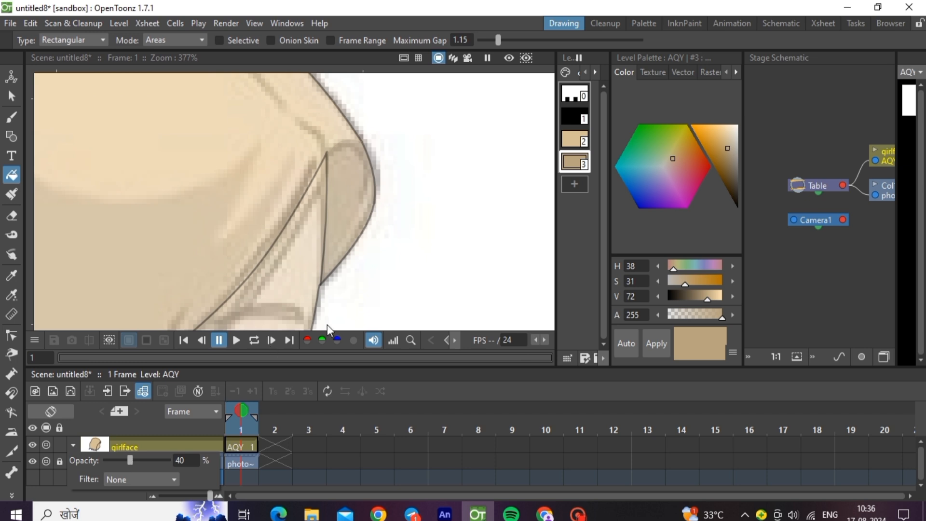
pyautogui.click(239, 455)
# - Dismiss the advert and start a style 3 polyline from the fringe edge, through the front highlight tips and across the crown highlight
pyautogui.scroll(-7, 438, 140)
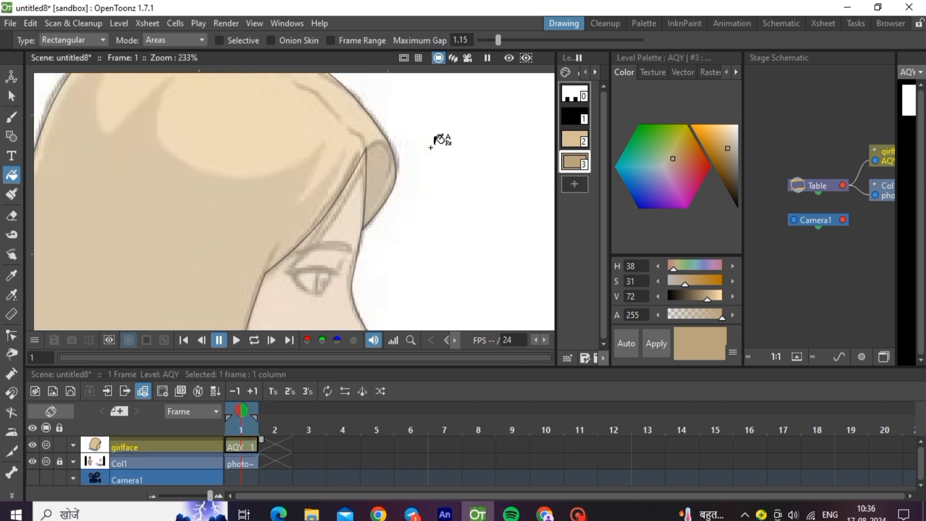
pyautogui.scroll(5, 378, 158)
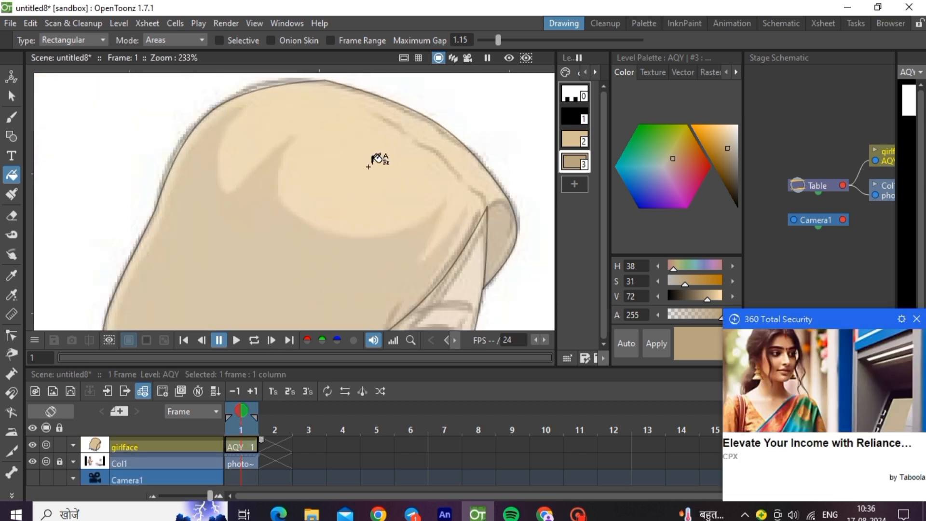
pyautogui.click(916, 318)
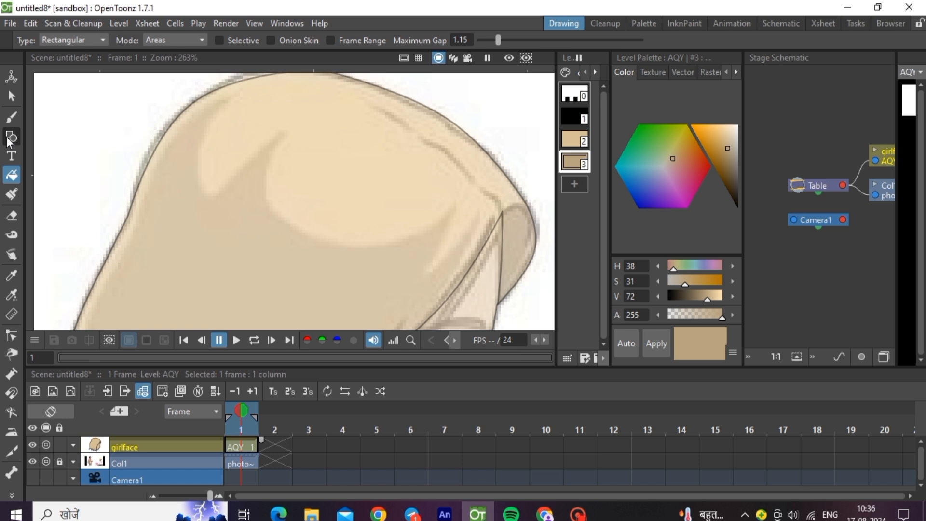
pyautogui.click(12, 136)
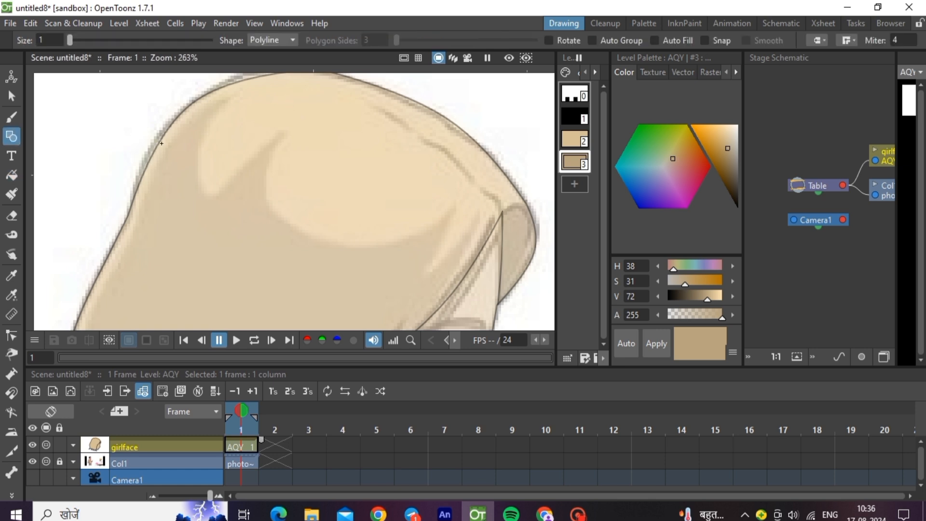
pyautogui.scroll(-4, 162, 143)
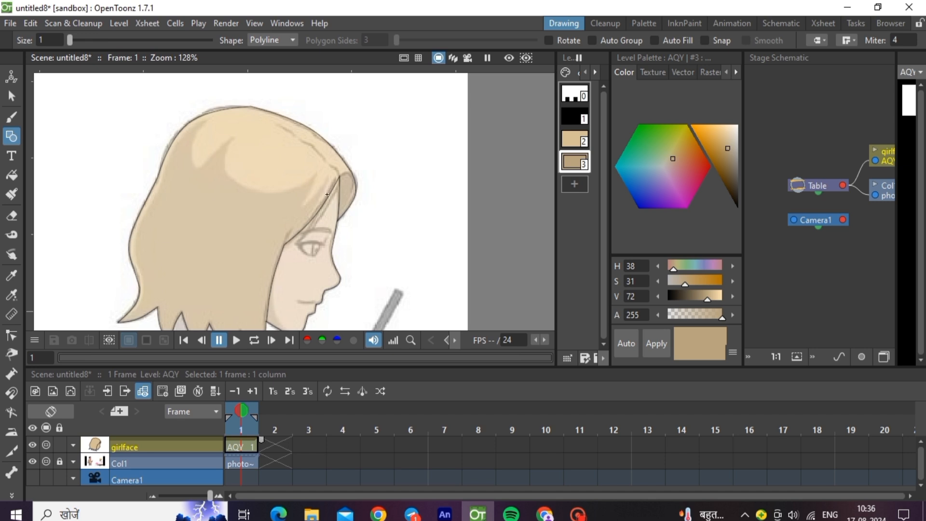
pyautogui.scroll(2, 263, 272)
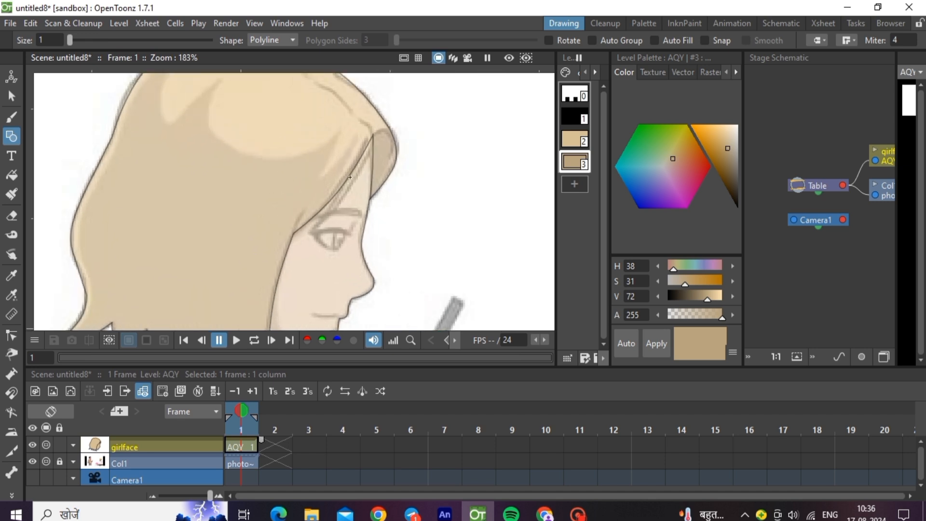
pyautogui.scroll(3, 327, 191)
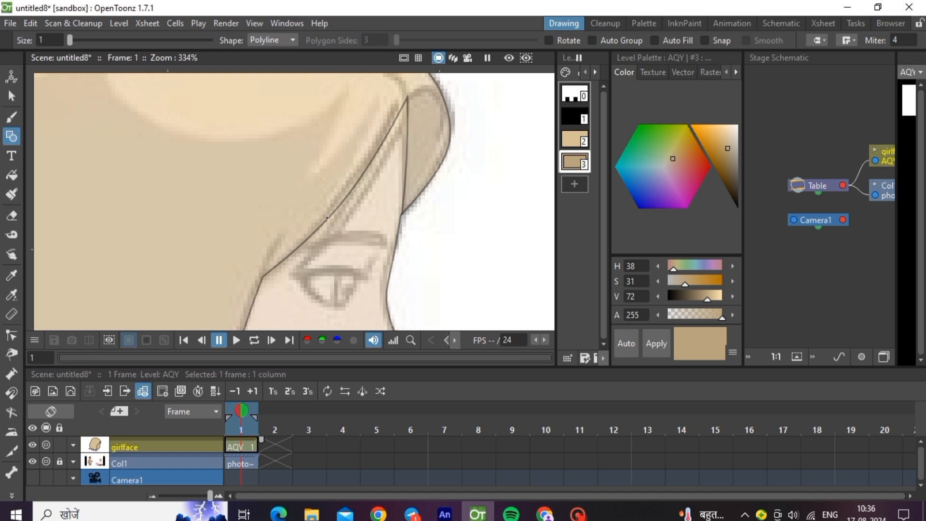
pyautogui.scroll(3, 327, 218)
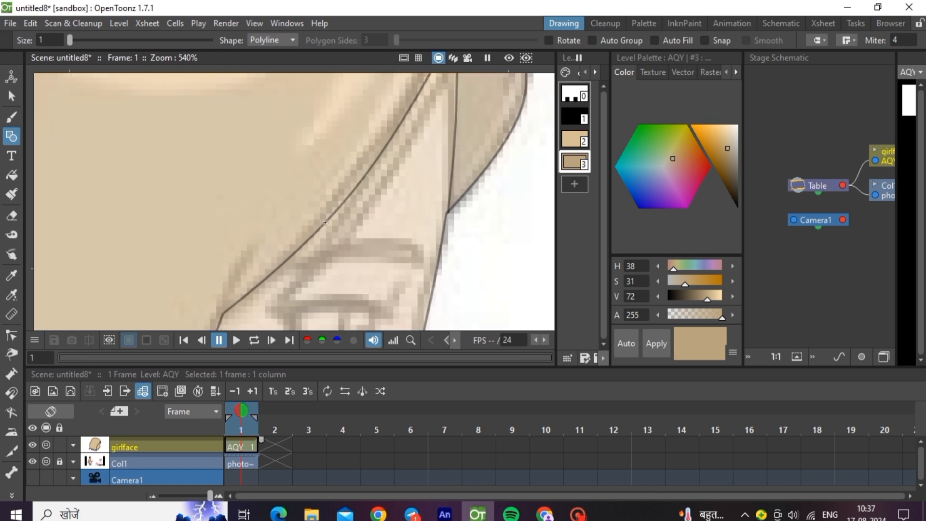
pyautogui.scroll(-3, 325, 223)
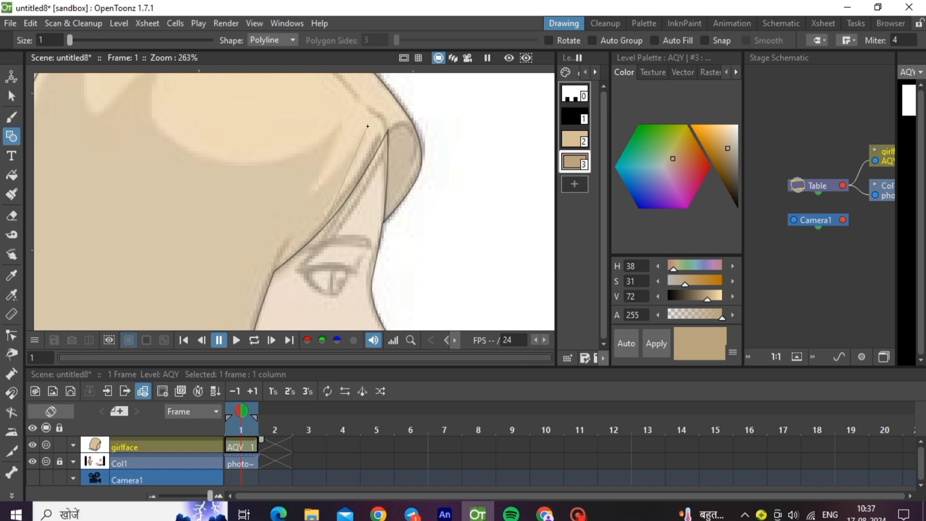
pyautogui.click(311, 191)
pyautogui.click(343, 121)
pyautogui.click(151, 119)
pyautogui.scroll(-4, 173, 154)
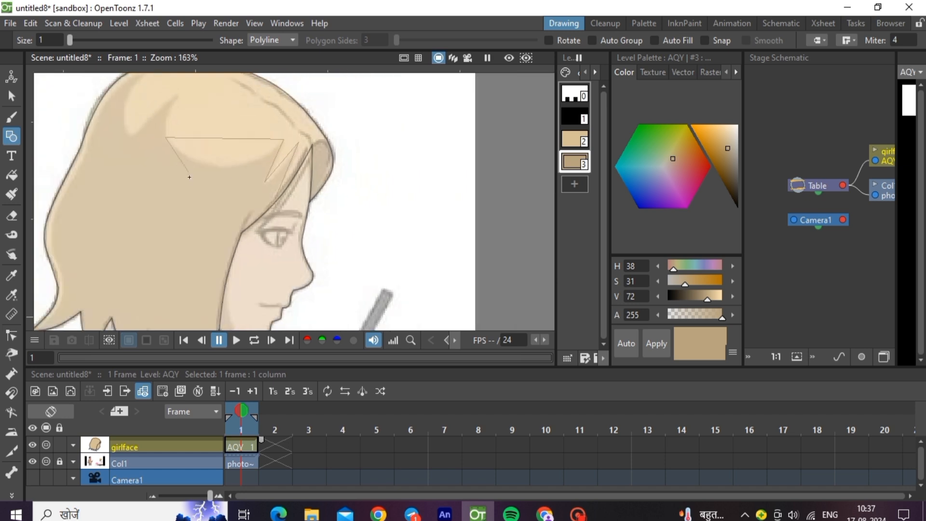
# - Continue the polyline through the rear highlight spikes and down the back of the hair to the outer hair outline
pyautogui.scroll(6, 193, 181)
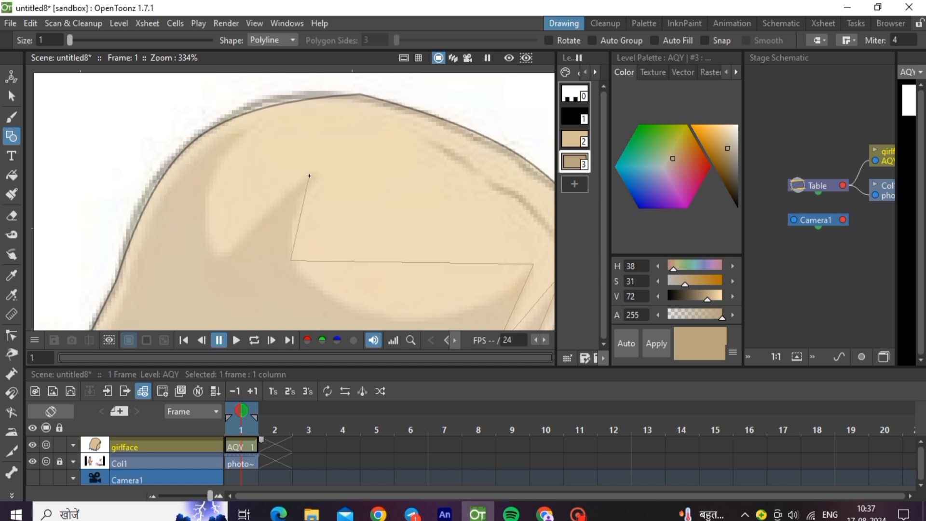
pyautogui.click(315, 174)
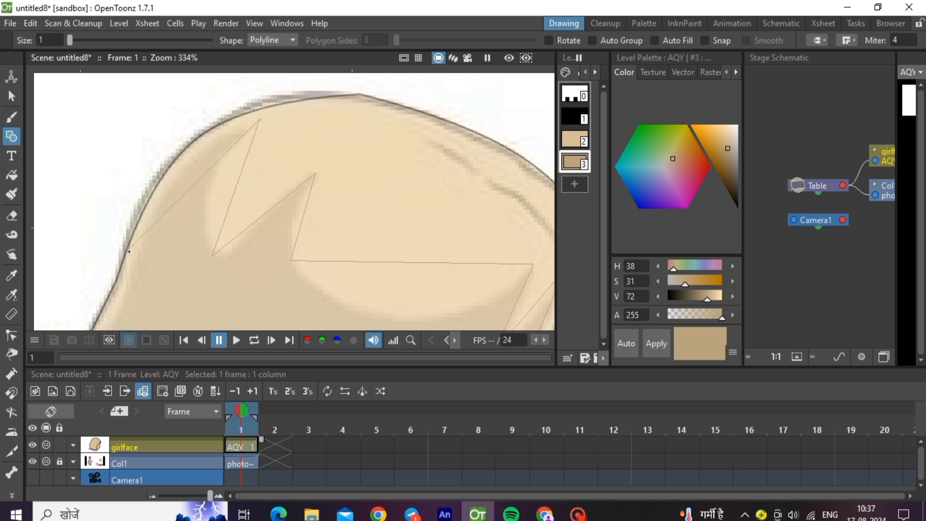
pyautogui.click(133, 276)
pyautogui.scroll(-8, 334, 172)
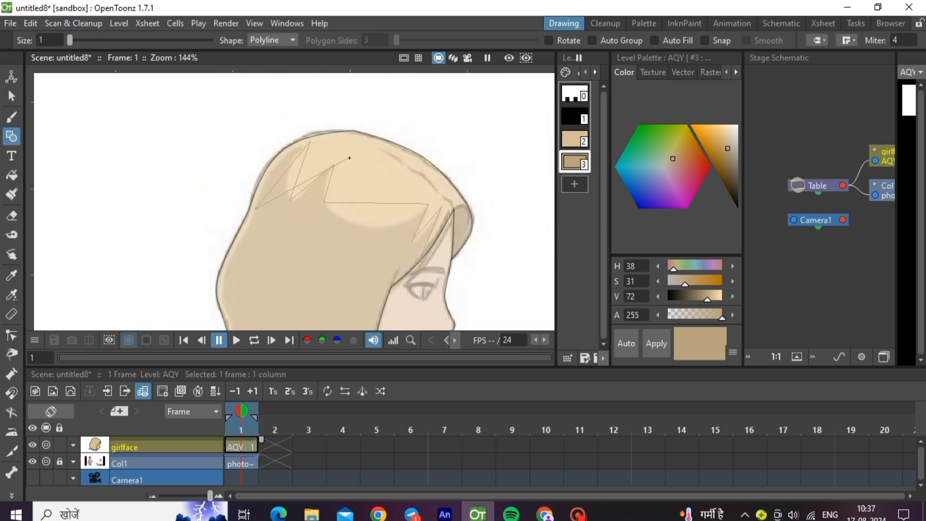
pyautogui.scroll(4, 278, 153)
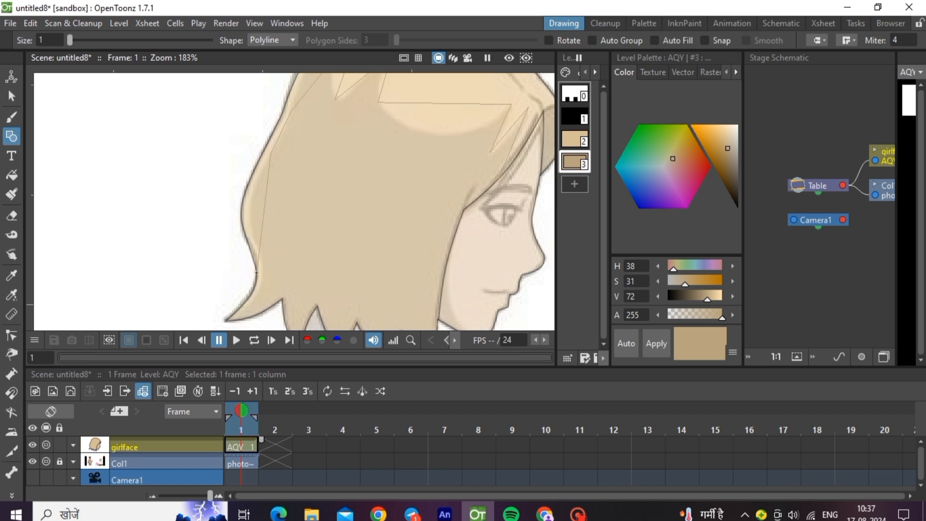
pyautogui.scroll(-3, 332, 279)
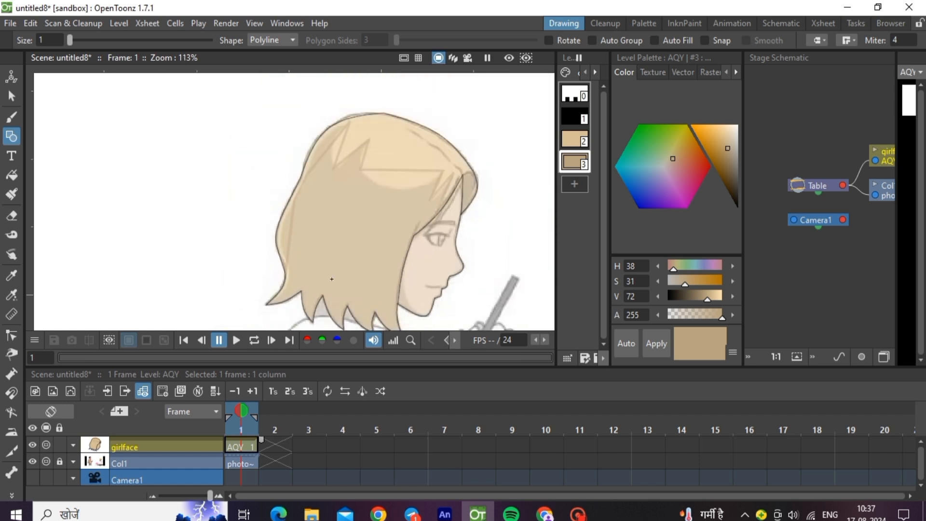
pyautogui.scroll(2, 473, 134)
# - Select the shading polyline and bend its long straight segment downward along the lower edge of the crown highlight
pyautogui.click(11, 96)
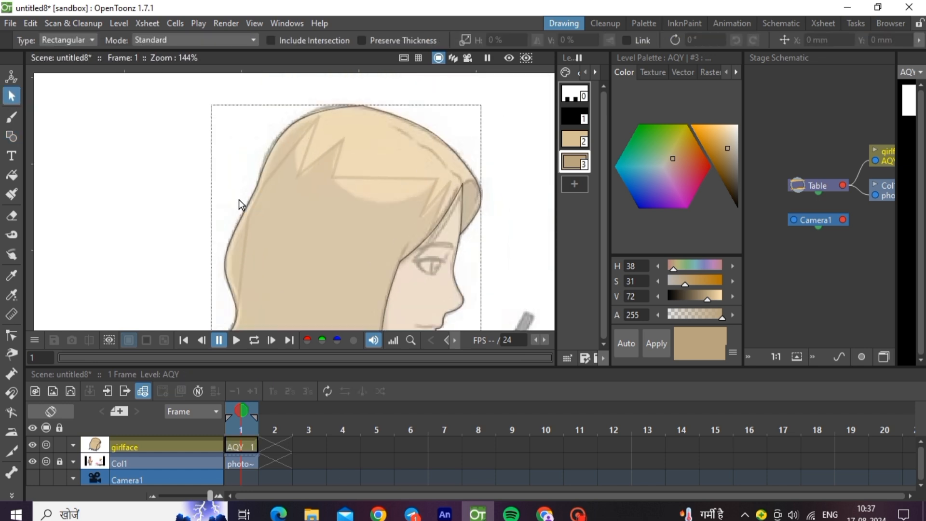
pyautogui.click(365, 178)
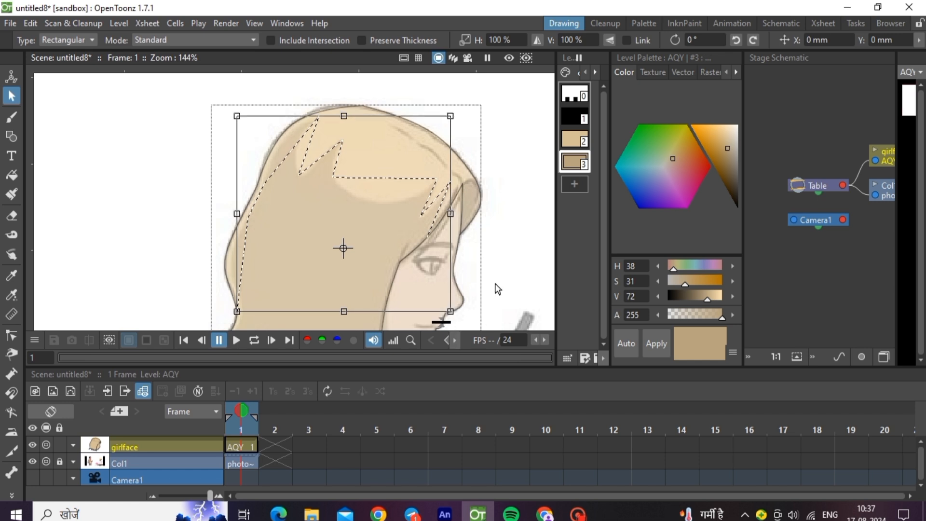
pyautogui.scroll(-1, 497, 284)
pyautogui.click(12, 335)
pyautogui.scroll(3, 381, 254)
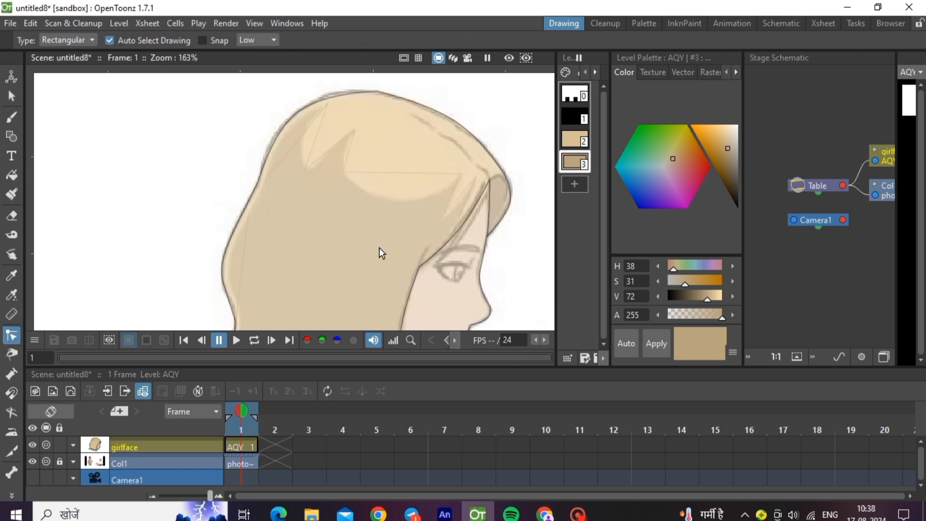
pyautogui.click(415, 165)
pyautogui.moveTo(401, 163)
pyautogui.mouseDown()
pyautogui.moveTo(416, 192)
pyautogui.moveTo(355, 190)
pyautogui.moveTo(366, 193)
pyautogui.mouseUp()
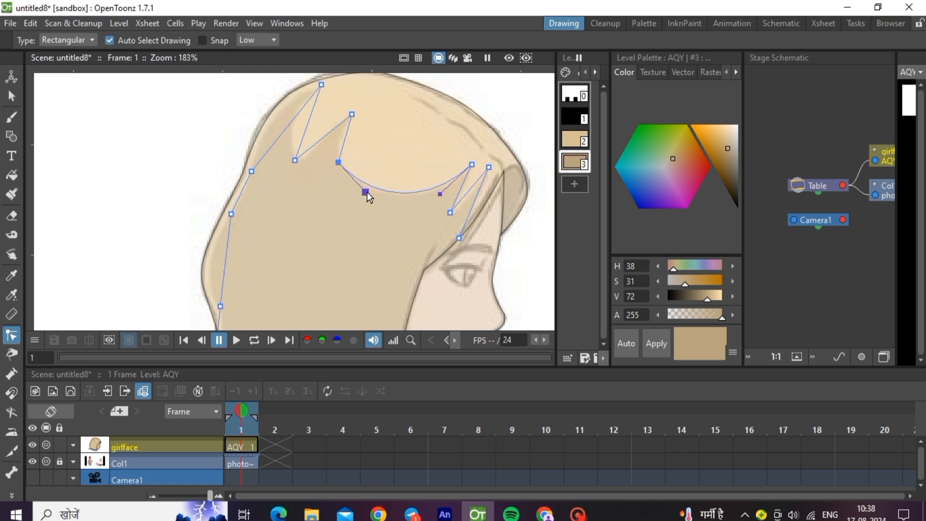
# - Bend the short zigzag segments beside the fringe to follow the narrow front highlight tips in the reference
pyautogui.scroll(8, 479, 197)
pyautogui.moveTo(475, 198); pyautogui.dragTo(449, 207)
pyautogui.scroll(-2, 445, 208)
pyautogui.scroll(-2, 432, 275)
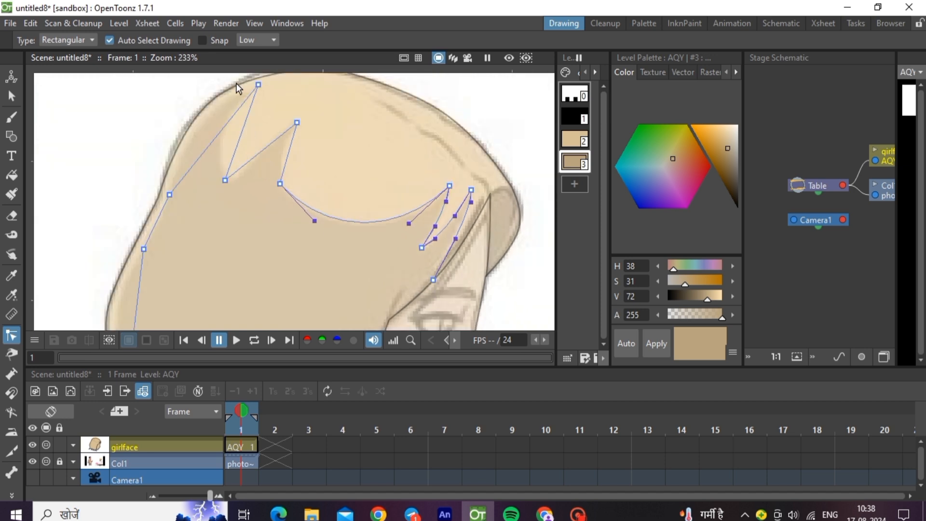
# - Curve the four segments around the rear highlight spikes to match the shading edges near the back of the crown
pyautogui.scroll(5, 236, 87)
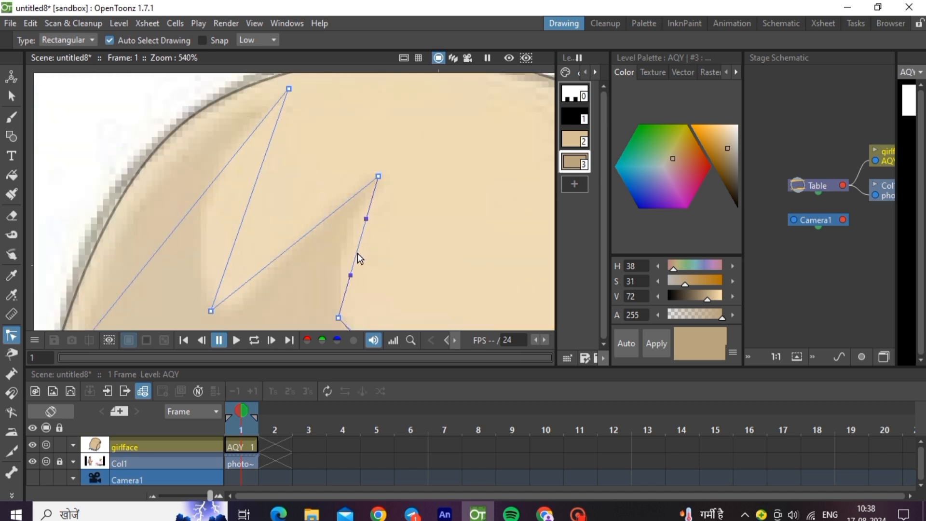
pyautogui.moveTo(359, 259); pyautogui.dragTo(345, 246)
pyautogui.click(327, 217)
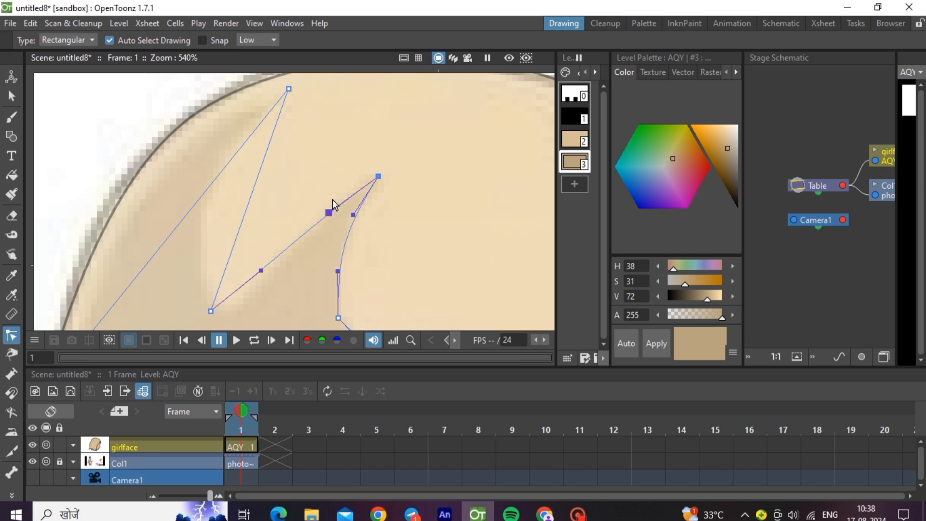
pyautogui.moveTo(333, 205); pyautogui.dragTo(331, 193)
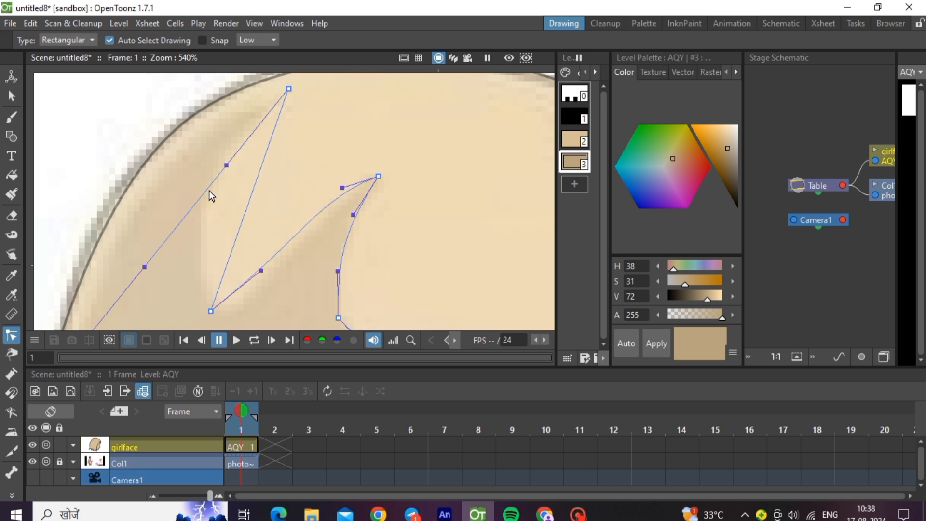
pyautogui.moveTo(210, 196)
pyautogui.mouseDown()
pyautogui.moveTo(196, 196)
pyautogui.moveTo(180, 176)
pyautogui.mouseUp()
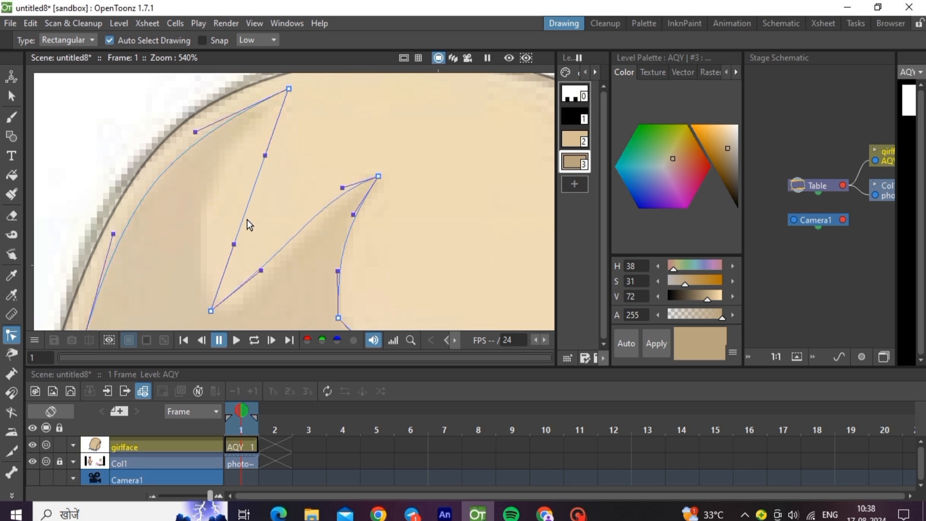
pyautogui.moveTo(249, 225); pyautogui.dragTo(209, 198)
pyautogui.scroll(-2, 310, 157)
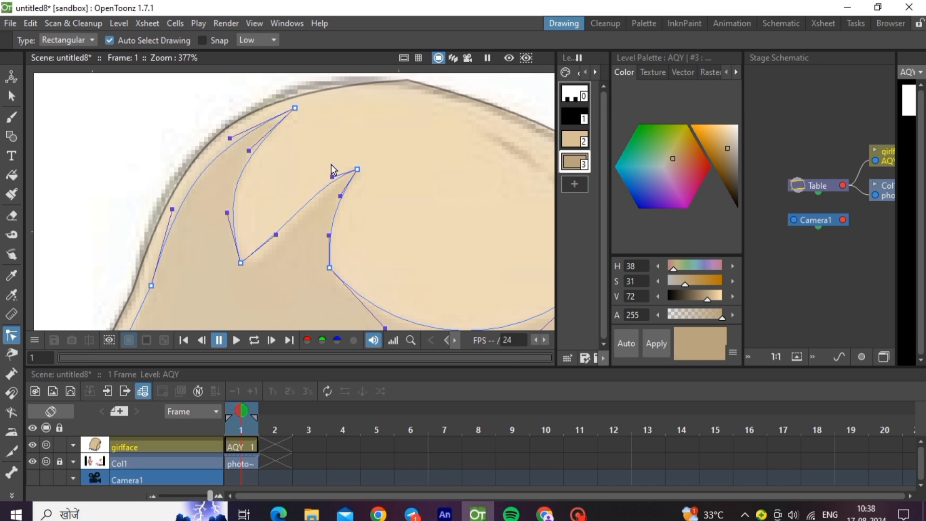
# - Bend the shading line's segment at the back of the head outward to run parallel to the hair outline
pyautogui.scroll(-5, 332, 168)
pyautogui.scroll(5, 279, 241)
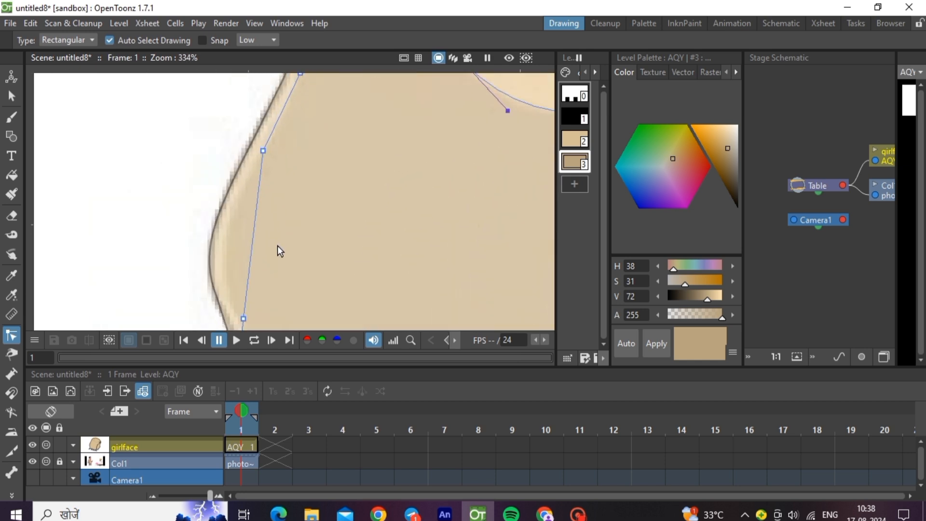
pyautogui.moveTo(253, 241); pyautogui.dragTo(227, 253)
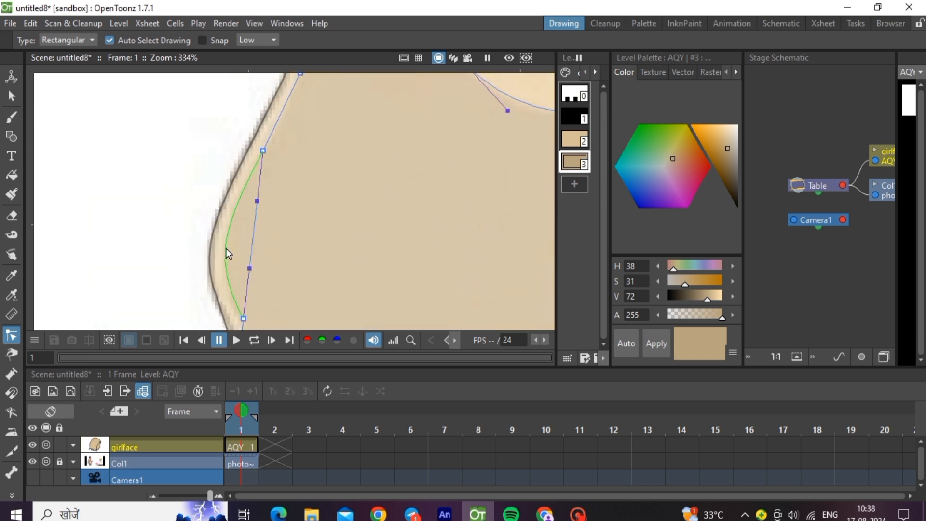
pyautogui.scroll(-5, 217, 151)
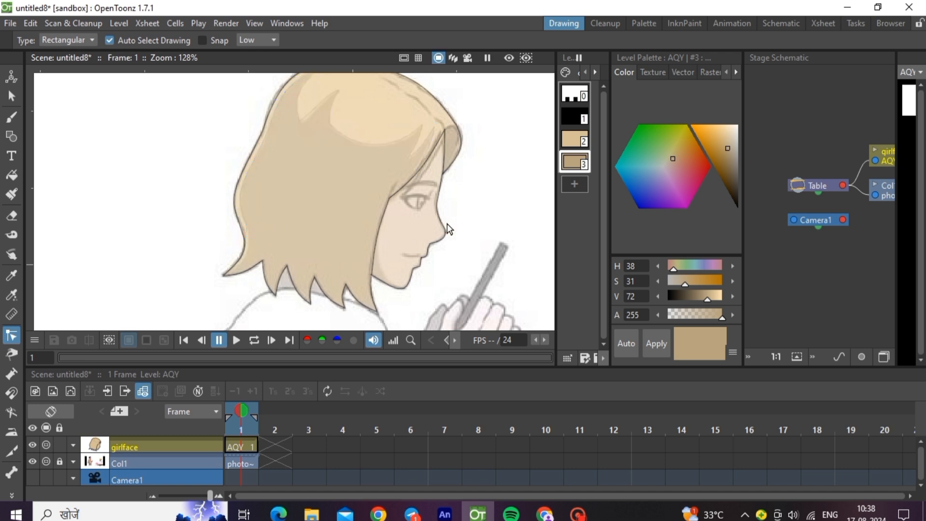
# - Fill the enclosed hair shading below the highlight with style 3 using a rectangular area fill around the head
pyautogui.click(11, 174)
pyautogui.scroll(-2, 170, 308)
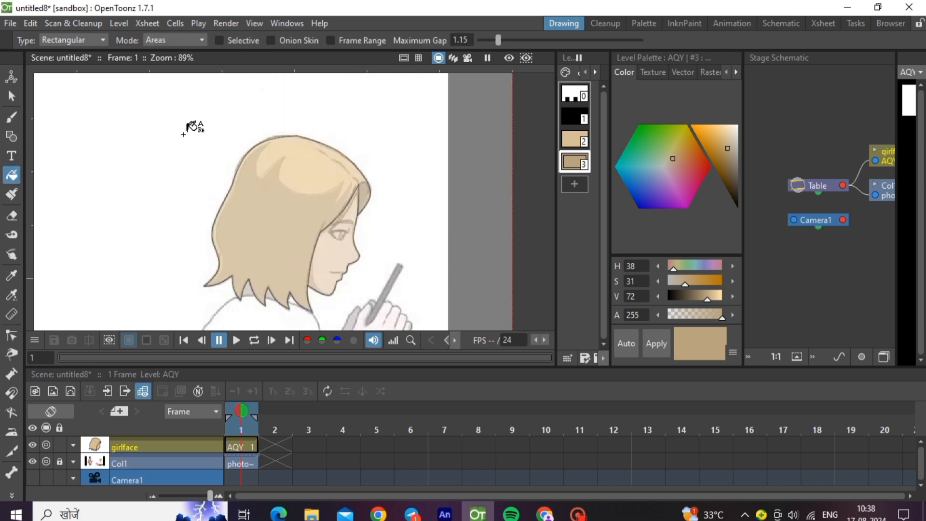
pyautogui.moveTo(194, 114); pyautogui.dragTo(304, 260)
pyautogui.moveTo(220, 132); pyautogui.dragTo(356, 333)
pyautogui.moveTo(161, 135); pyautogui.dragTo(360, 322)
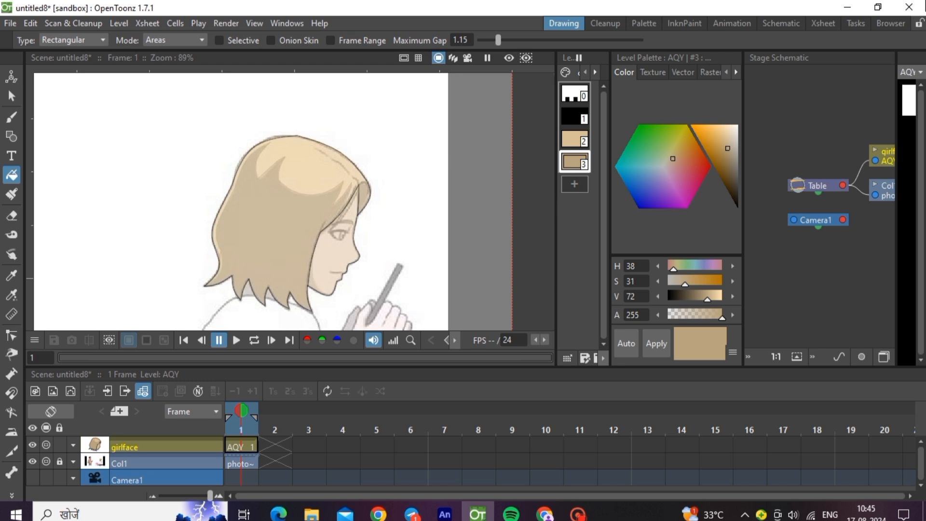
# - Add palette style 4 and set it to a pinkish skin tone with H 18, S 32 and V 83
pyautogui.click(575, 184)
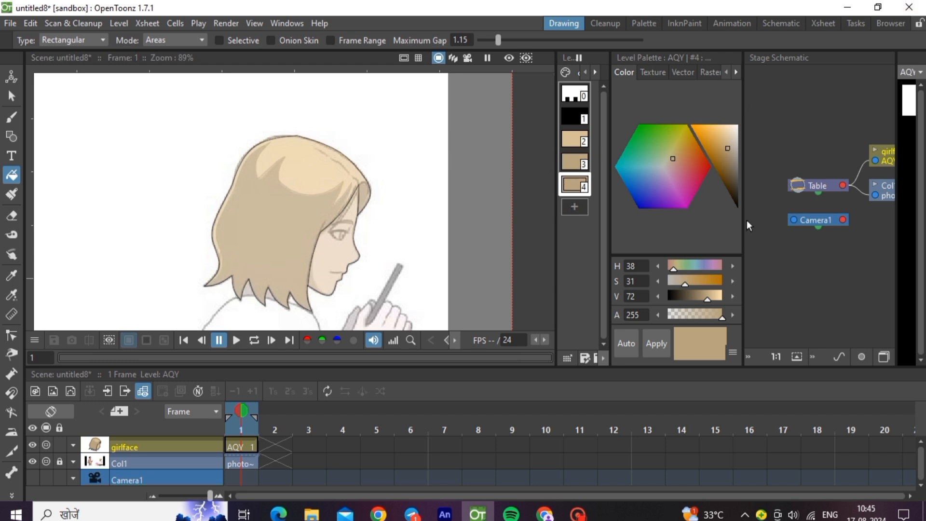
pyautogui.click(672, 264)
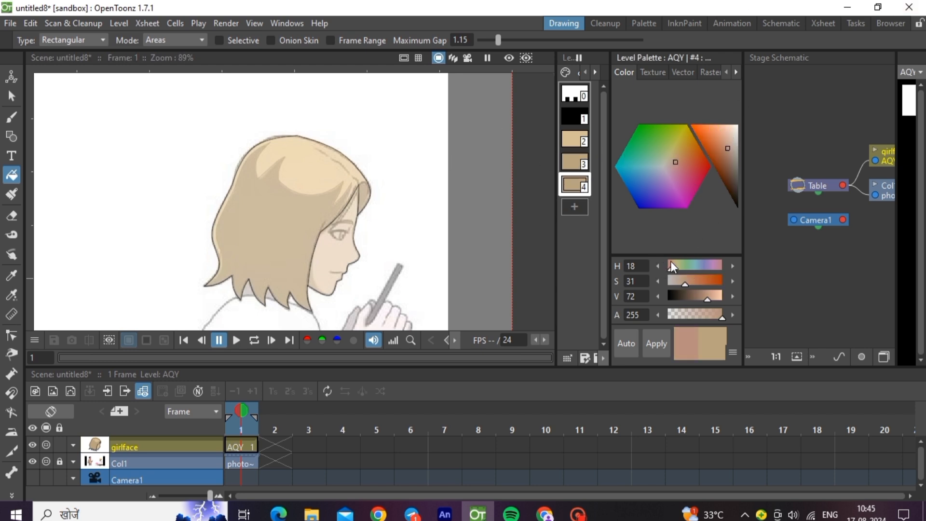
pyautogui.click(727, 135)
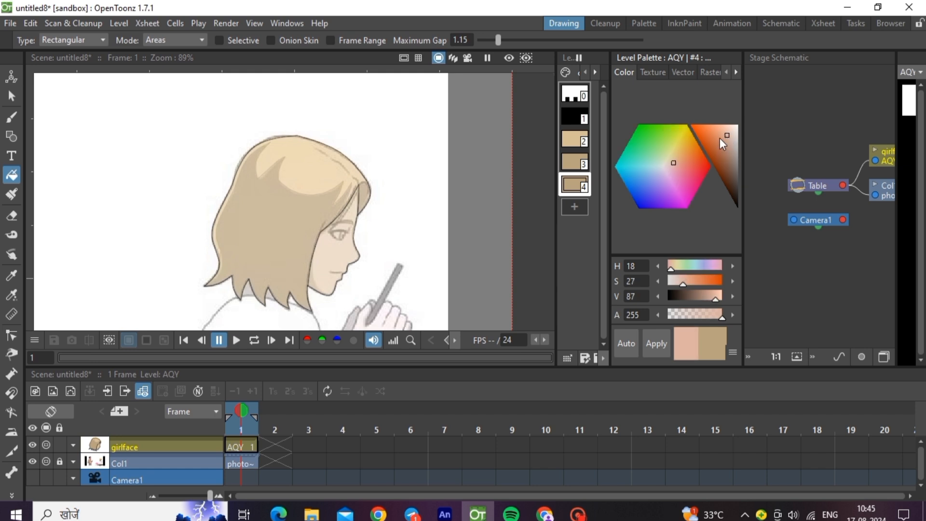
pyautogui.click(723, 138)
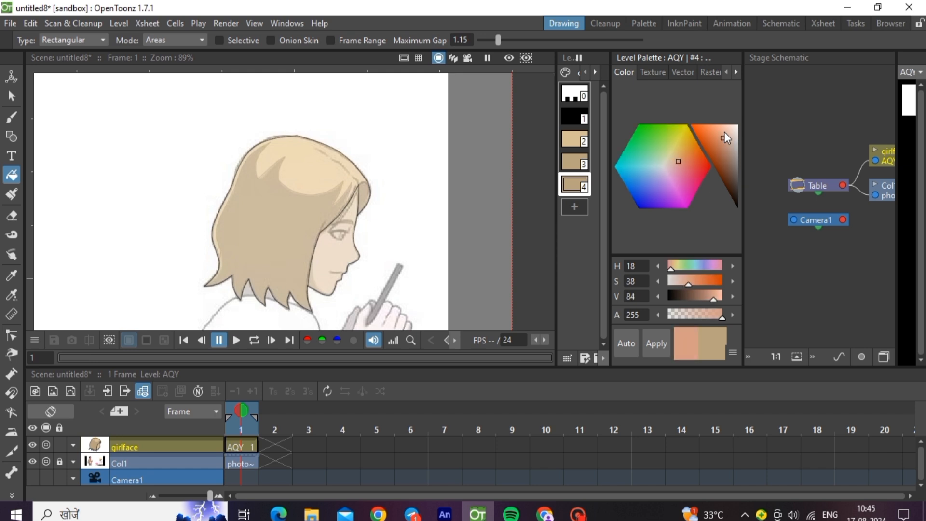
pyautogui.click(725, 139)
pyautogui.click(657, 344)
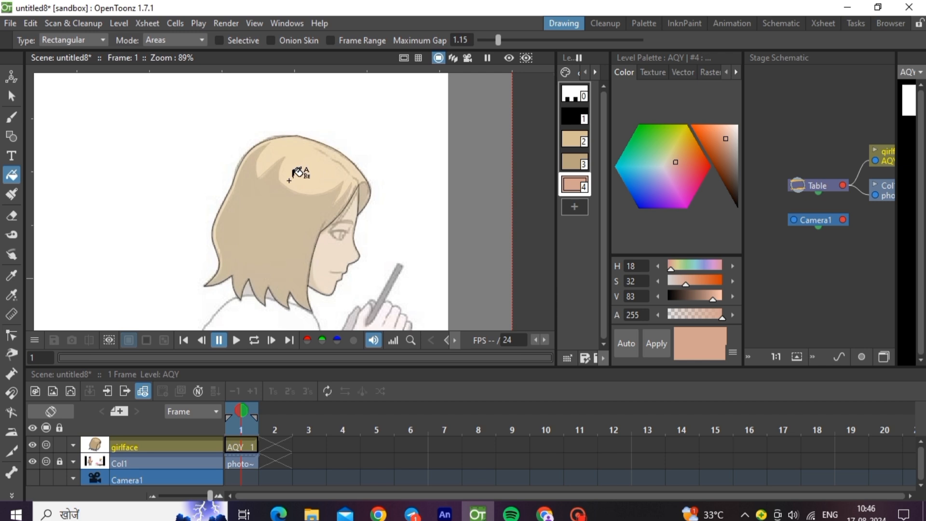
# - Fill the face with style 4 using a rectangular area fill and raise the girlface column's opacity to 100%
pyautogui.moveTo(289, 180); pyautogui.dragTo(365, 309)
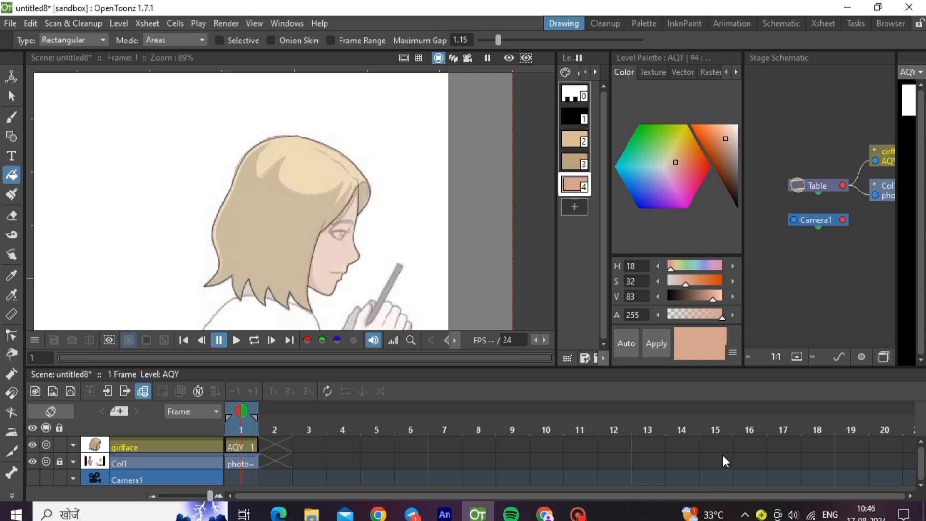
pyautogui.click(74, 445)
pyautogui.moveTo(128, 462); pyautogui.dragTo(168, 461)
# - Lighten the style 4 skin tone to saturation 19 and value 89
pyautogui.moveTo(680, 283); pyautogui.dragTo(682, 283)
pyautogui.click(647, 351)
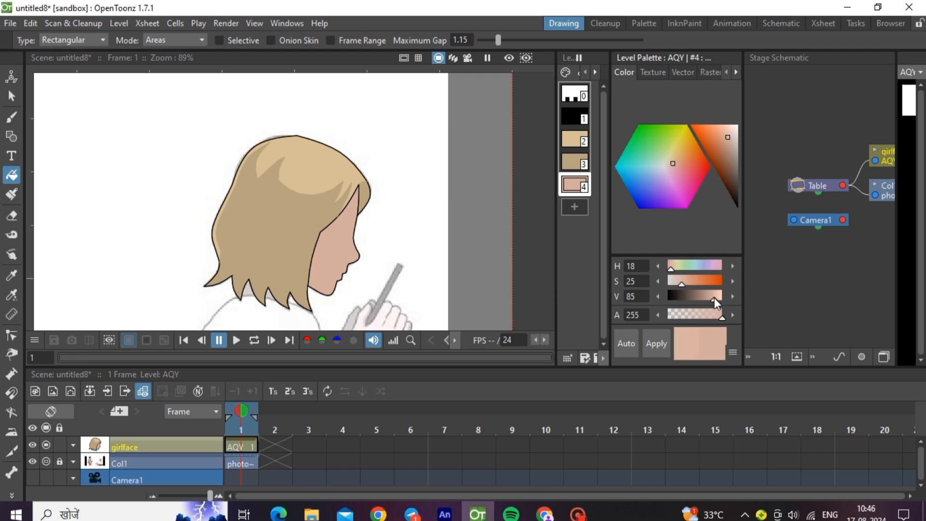
pyautogui.moveTo(714, 297); pyautogui.dragTo(716, 298)
pyautogui.click(651, 349)
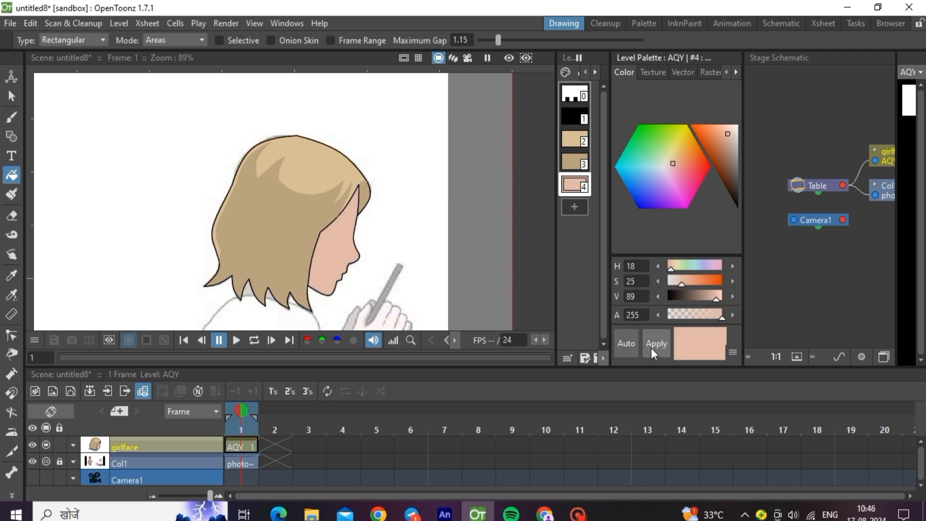
pyautogui.click(679, 283)
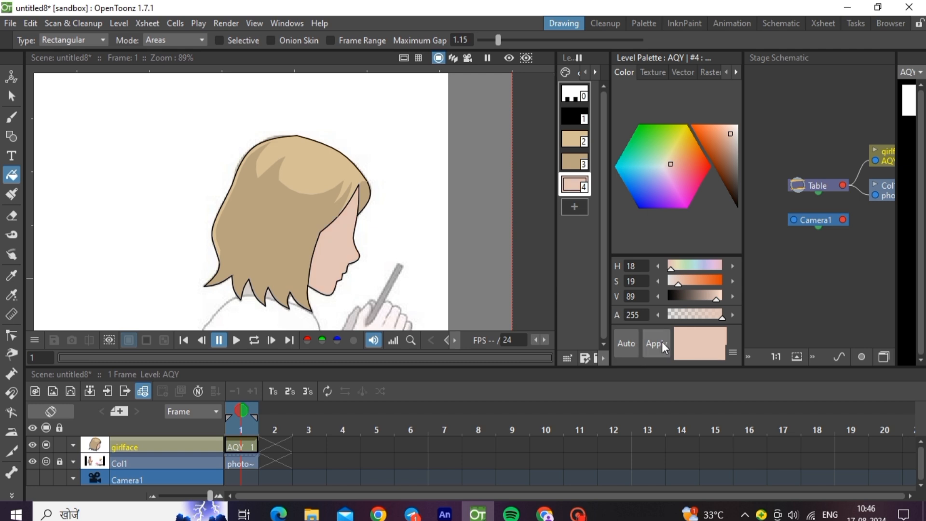
# - Lower the girlface column's opacity until the reference's eye and mouth lines show through the coloured face
pyautogui.scroll(-1, 475, 214)
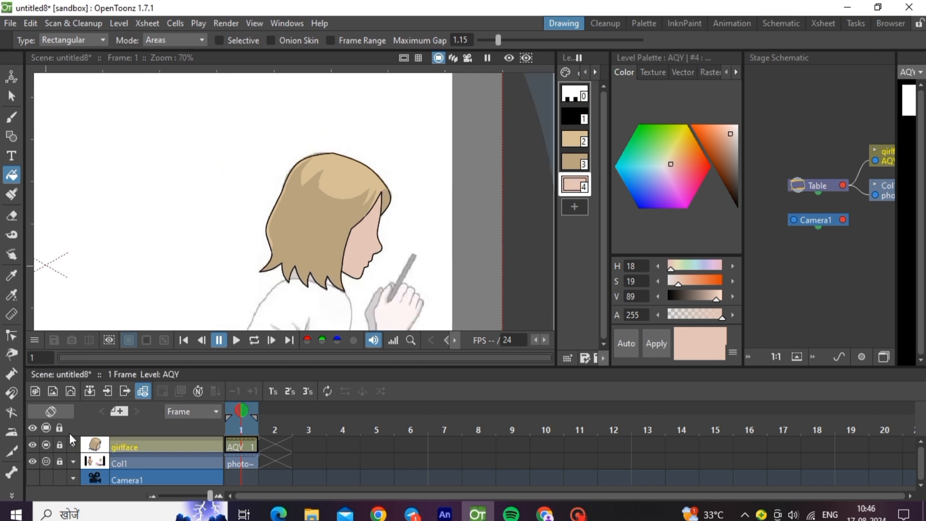
pyautogui.click(74, 445)
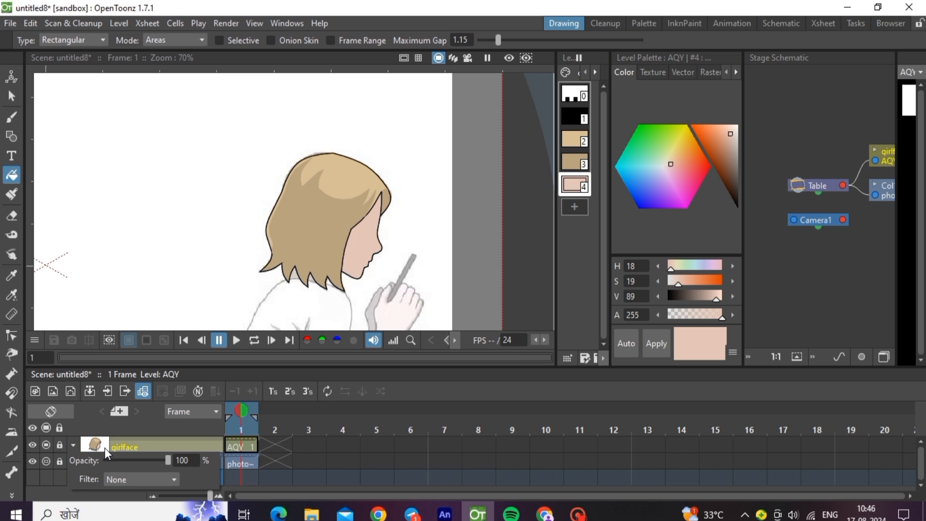
pyautogui.click(130, 461)
pyautogui.click(149, 445)
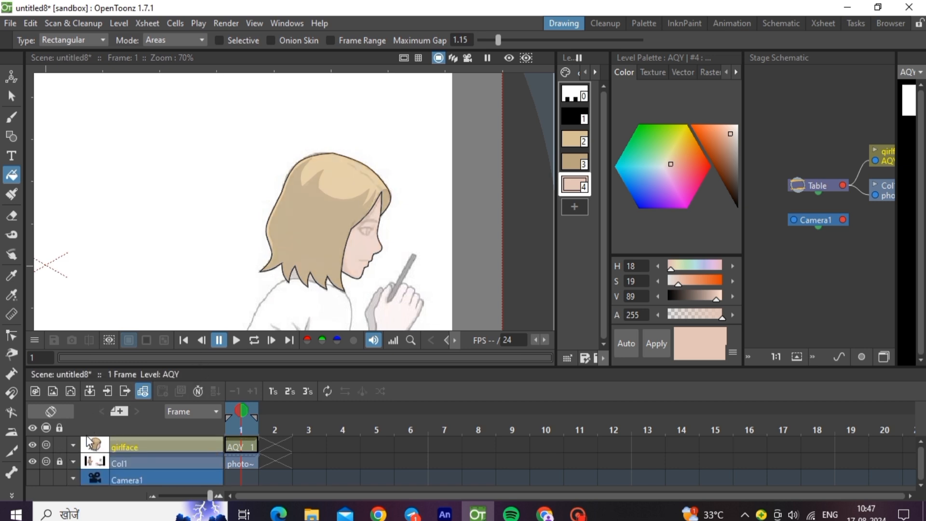
pyautogui.click(73, 445)
pyautogui.click(124, 461)
pyautogui.click(148, 445)
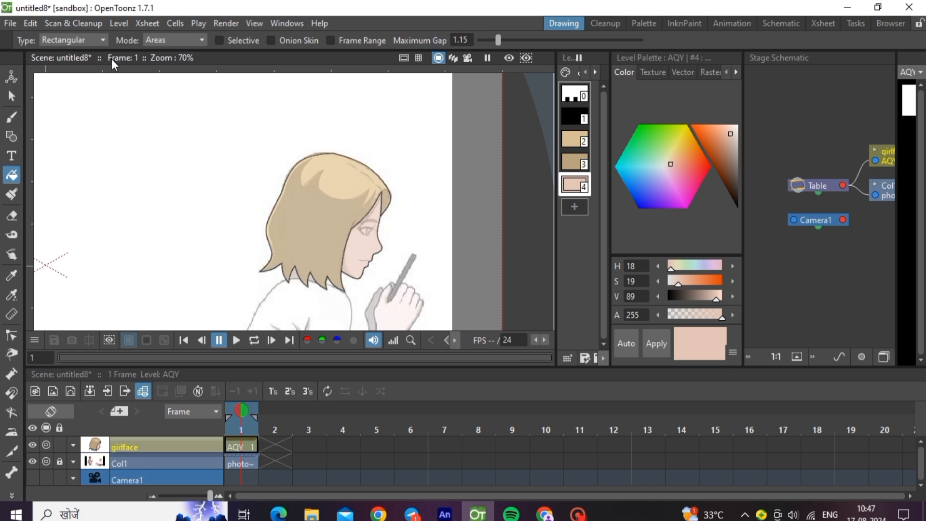
# - Draw a straight mouth line over the reference with a Polyline in black style 1, ending just behind the lips
pyautogui.click(12, 135)
pyautogui.click(575, 116)
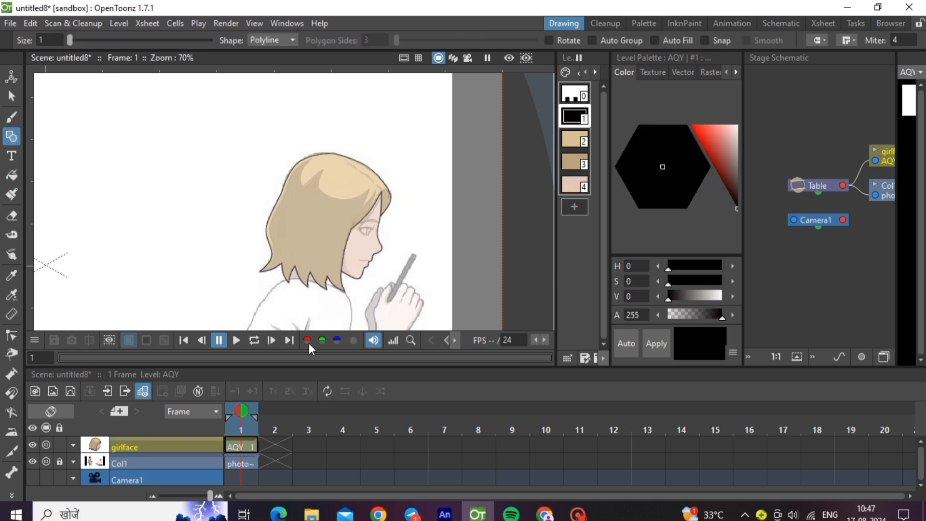
pyautogui.scroll(5, 343, 260)
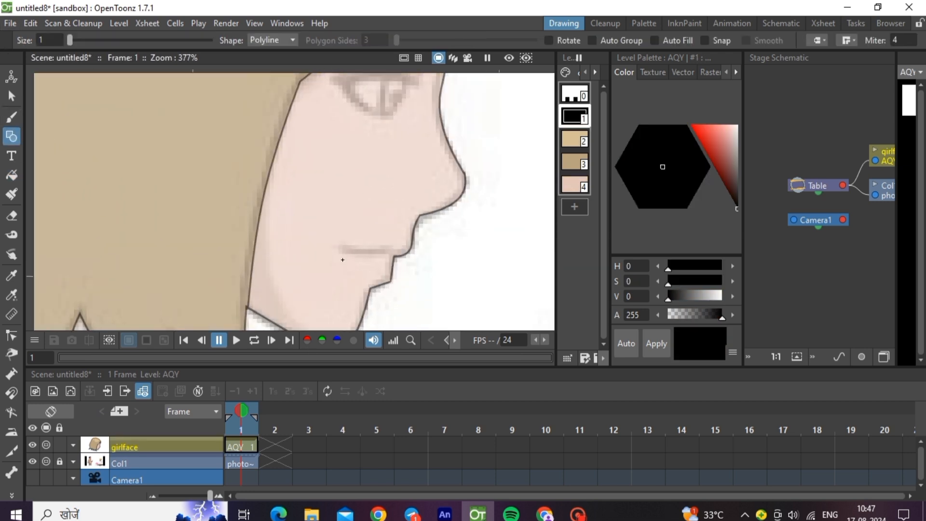
pyautogui.click(342, 251)
pyautogui.doubleClick(389, 252)
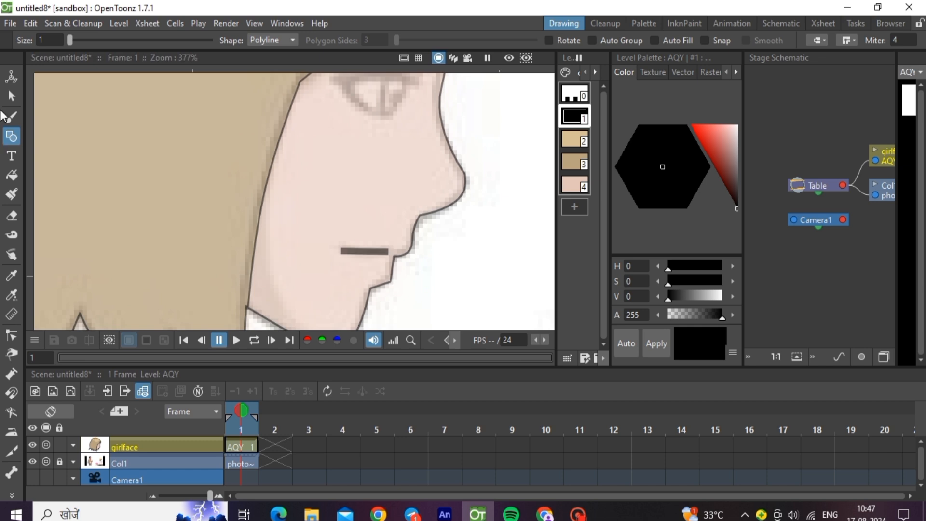
# - Reduce the mouth line's stroke thickness to match the thin face outline
pyautogui.press('s')
pyautogui.click(364, 254)
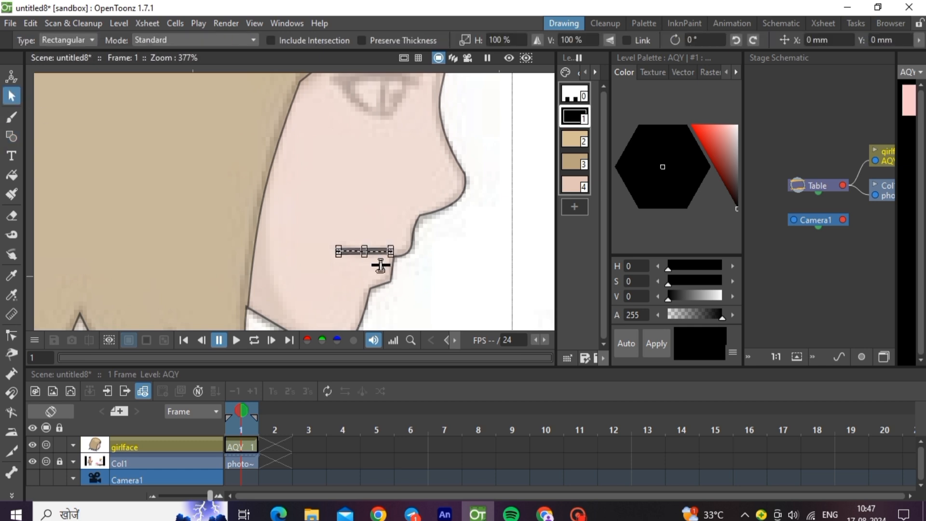
pyautogui.moveTo(381, 264); pyautogui.dragTo(382, 276)
pyautogui.click(401, 293)
# - Draw a closed, narrow triangular eyebrow over the reference brow with a black Polyline
pyautogui.scroll(-3, 400, 295)
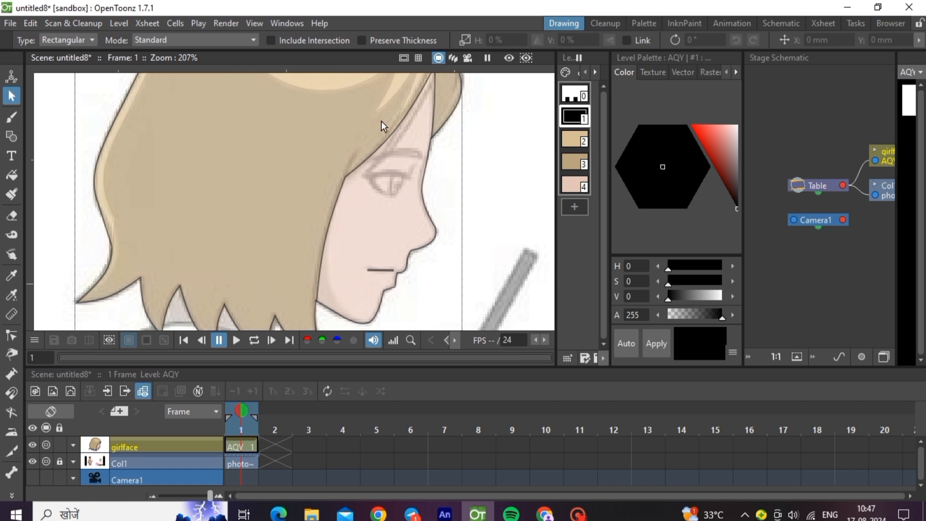
pyautogui.scroll(7, 382, 121)
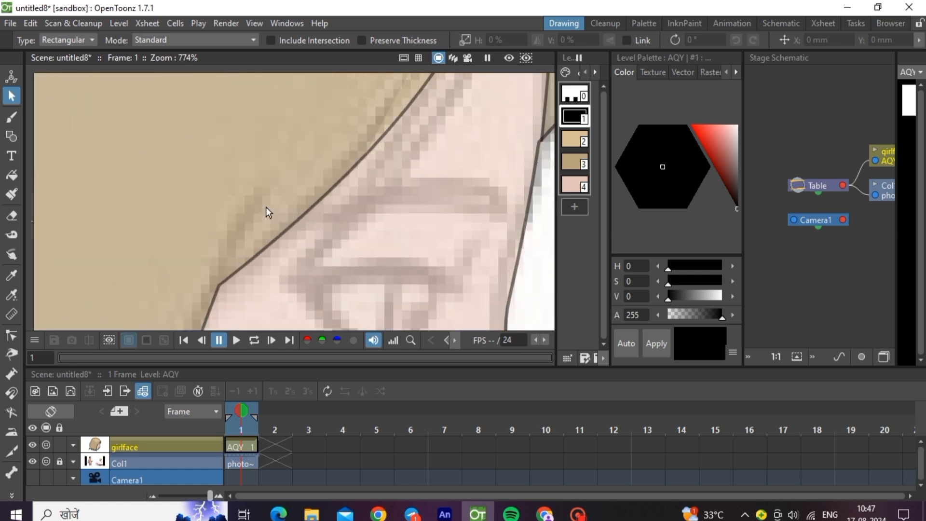
pyautogui.click(12, 136)
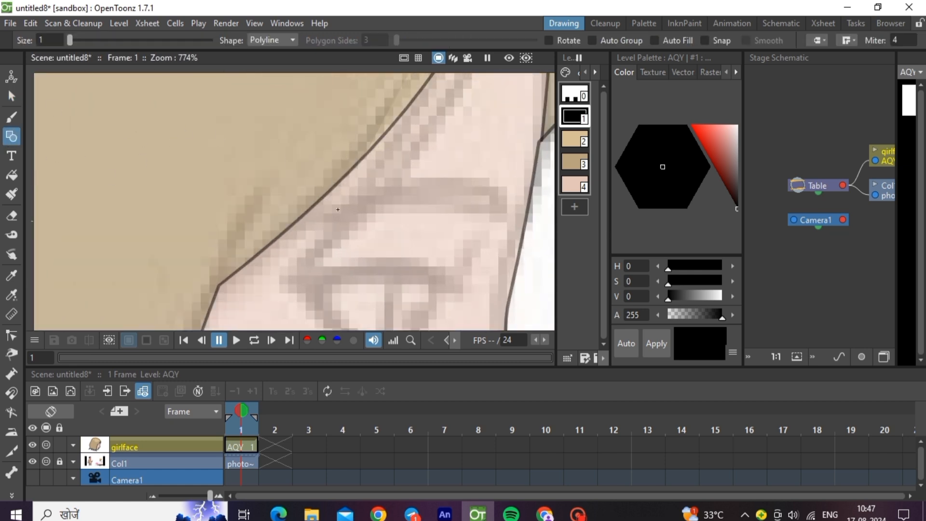
pyautogui.click(330, 210)
pyautogui.click(505, 211)
pyautogui.click(330, 209)
pyautogui.click(330, 210)
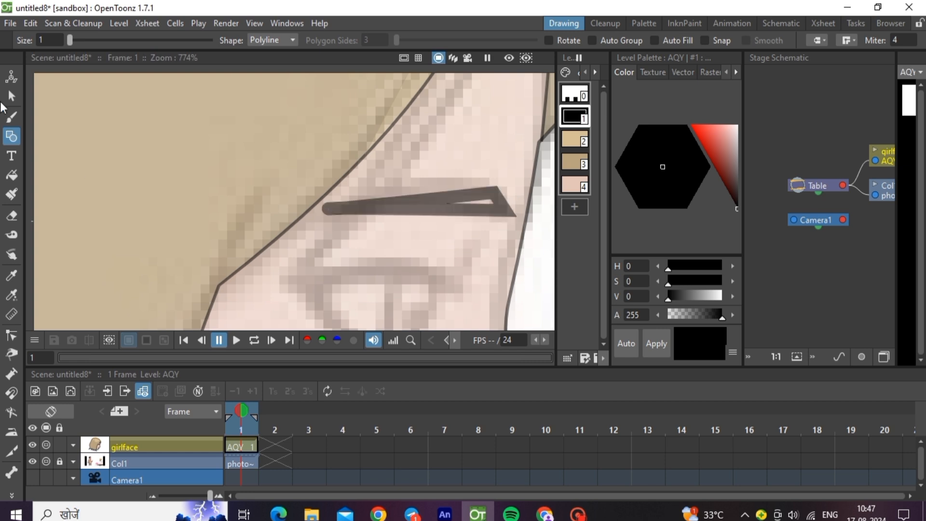
# - Reduce the eyebrow outline's stroke thickness to a hairline
pyautogui.click(12, 96)
pyautogui.click(489, 214)
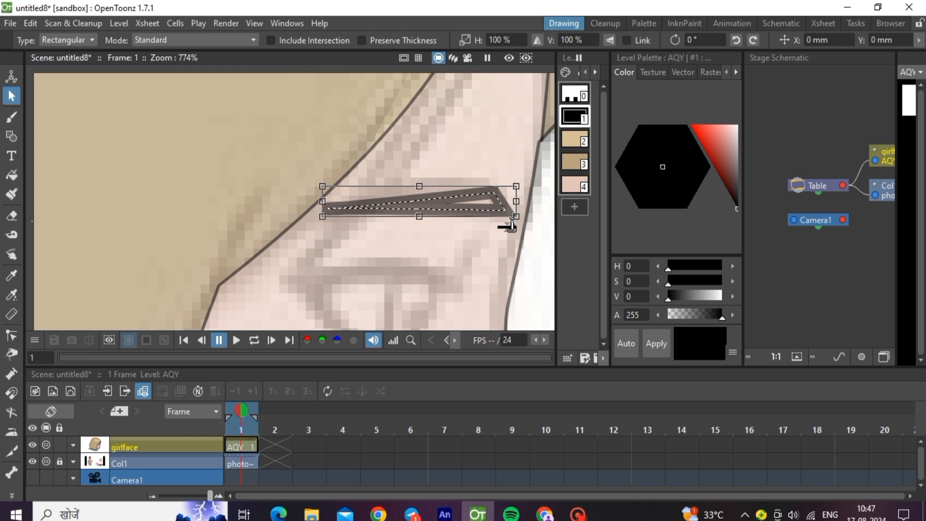
pyautogui.moveTo(503, 227); pyautogui.dragTo(509, 250)
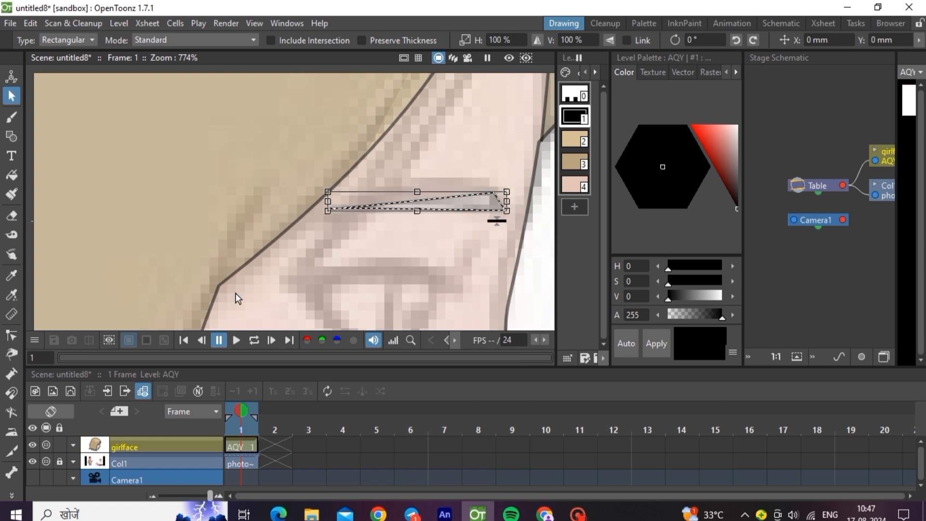
# - Curve the eyebrow's upper edge upward into an arch and bend its lower edge slightly upward
pyautogui.click(12, 335)
pyautogui.click(421, 200)
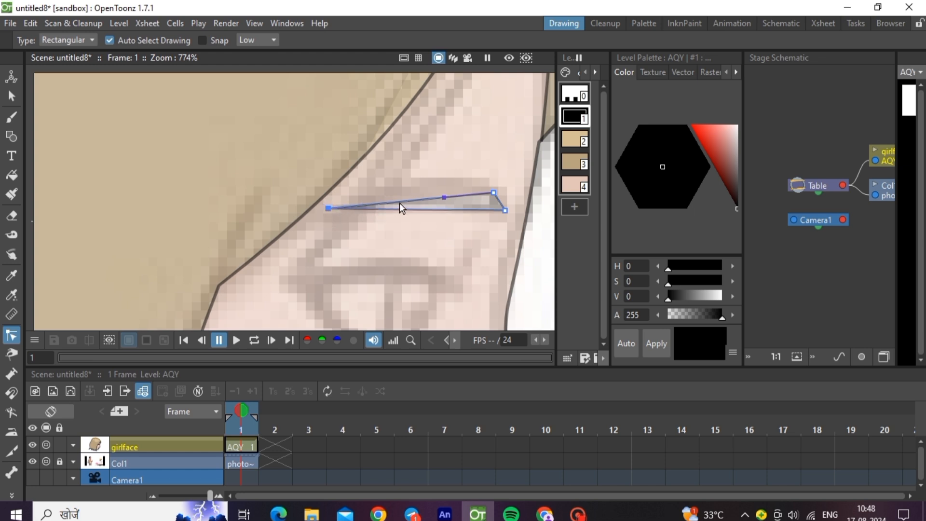
pyautogui.moveTo(413, 201); pyautogui.dragTo(443, 179)
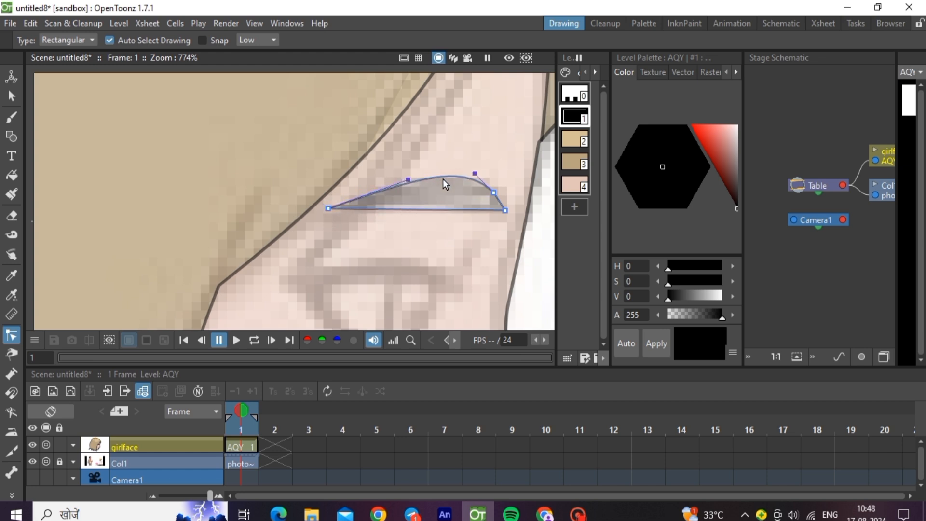
pyautogui.moveTo(421, 211)
pyautogui.mouseDown()
pyautogui.moveTo(424, 198)
pyautogui.moveTo(427, 209)
pyautogui.mouseUp()
pyautogui.click(489, 236)
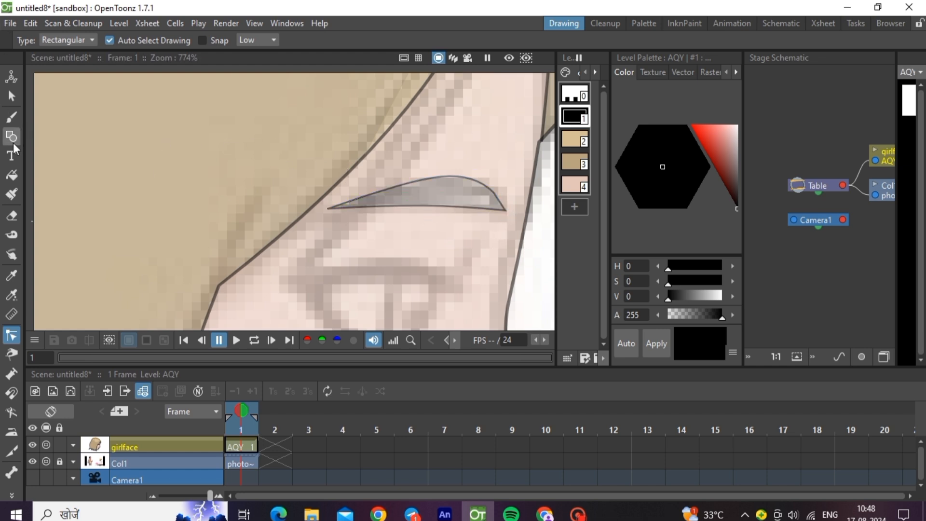
# - Add a dark grey style 5 with V 15 and fill the eyebrow with it using a rectangular area fill
pyautogui.click(579, 207)
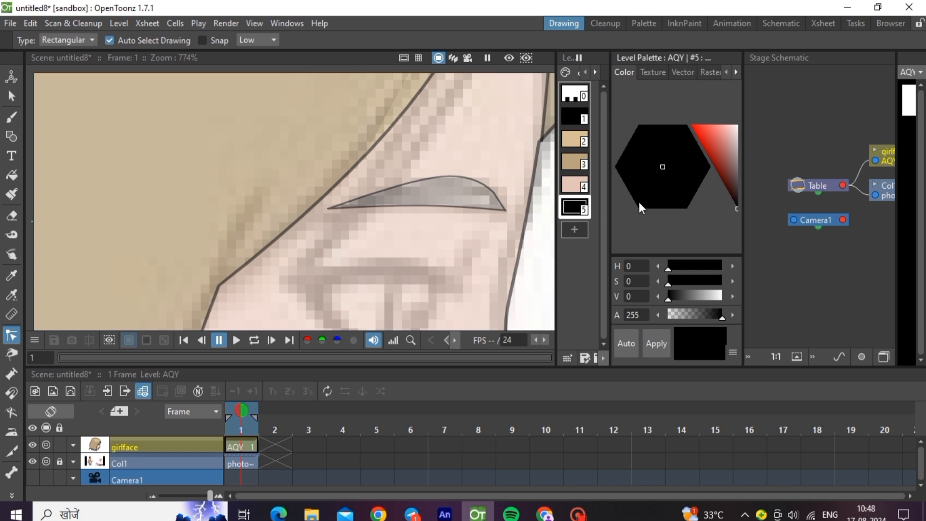
pyautogui.click(677, 296)
pyautogui.click(658, 343)
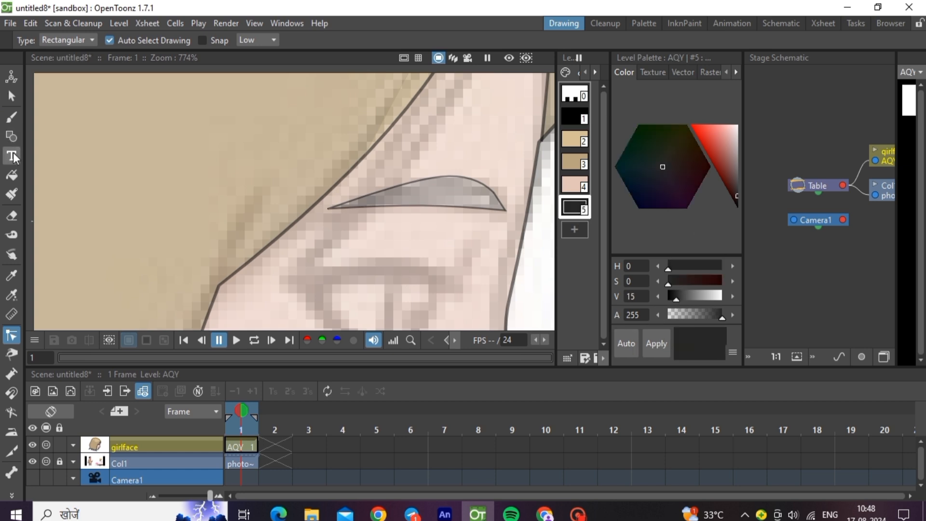
pyautogui.click(11, 175)
pyautogui.moveTo(244, 165); pyautogui.dragTo(528, 261)
pyautogui.scroll(-2, 530, 148)
pyautogui.scroll(-4, 530, 148)
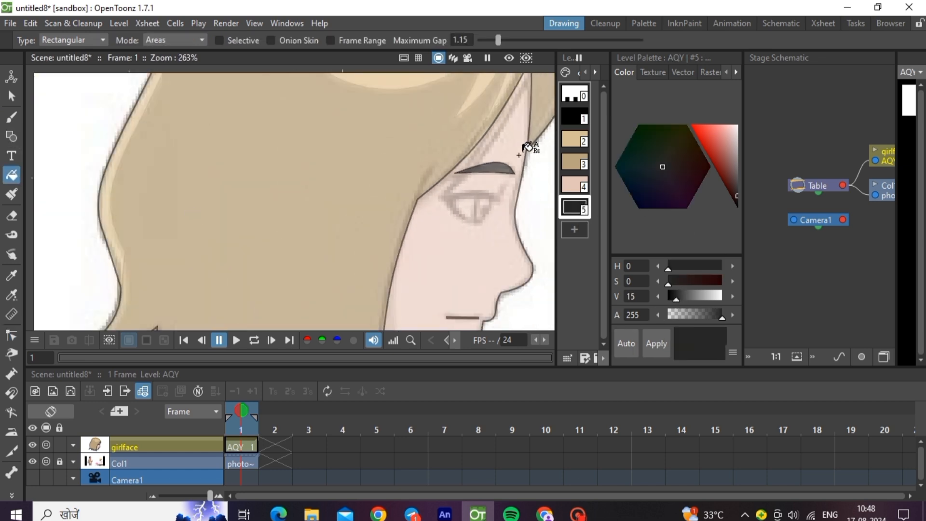
# - Select the girlface column and unlock it for drawing
pyautogui.scroll(3, 515, 195)
pyautogui.scroll(2, 514, 195)
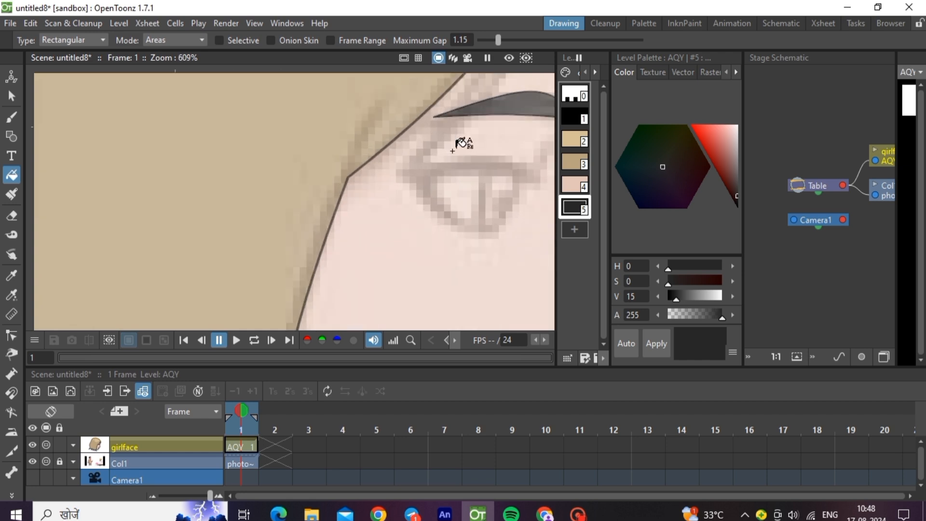
pyautogui.click(120, 23)
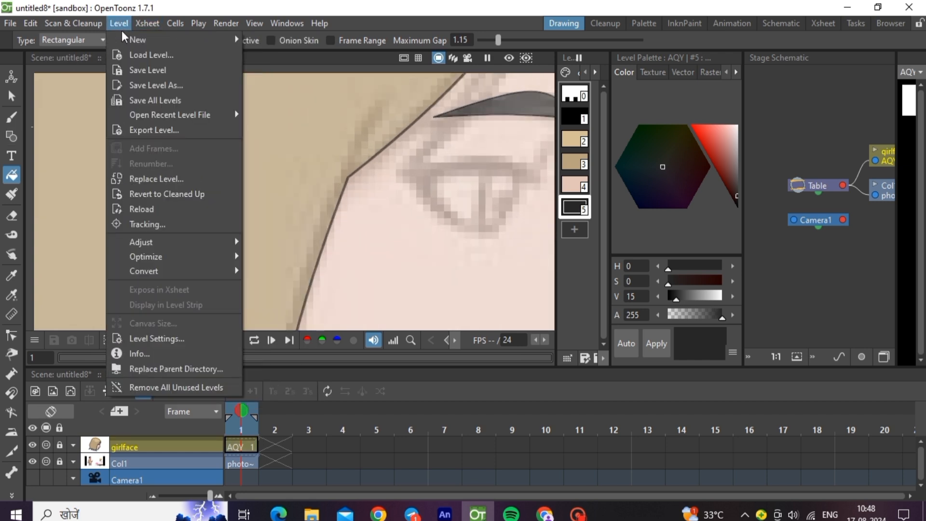
pyautogui.click(140, 450)
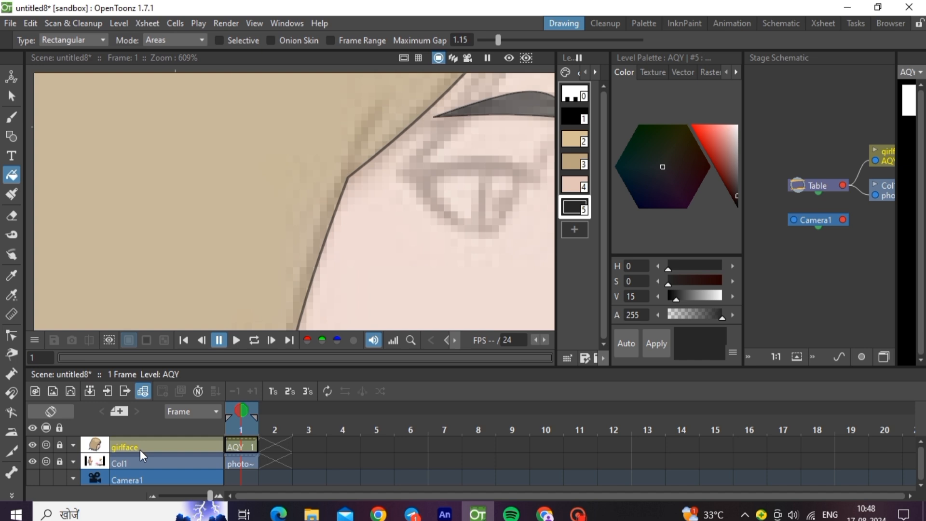
pyautogui.click(60, 444)
# - Draw a closed triangular polyline over the reference eye and reduce its stroke thickness to a hairline
pyautogui.press('g')
pyautogui.scroll(-2, 330, 209)
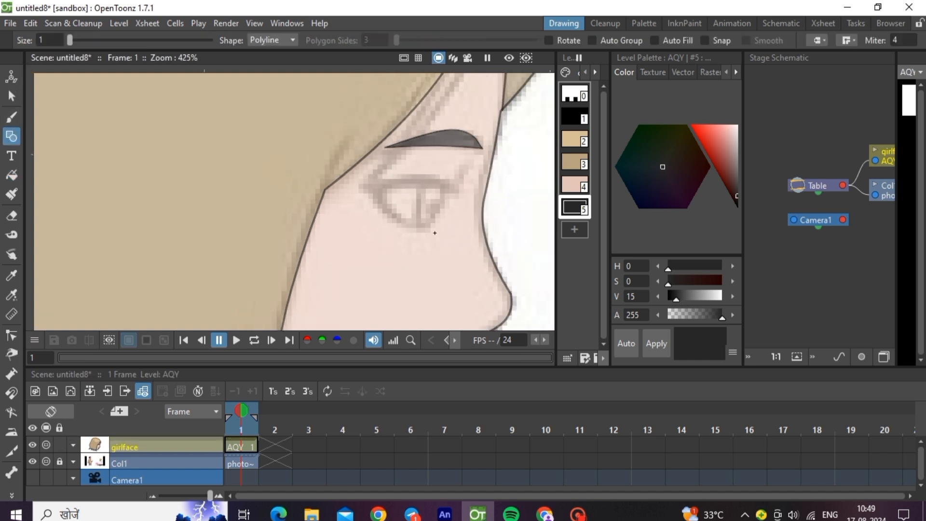
pyautogui.scroll(4, 445, 242)
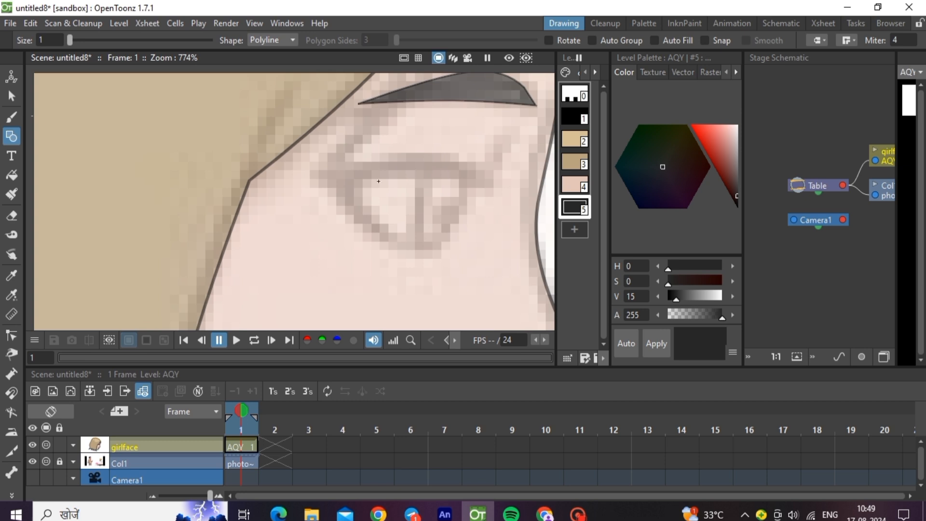
pyautogui.click(316, 177)
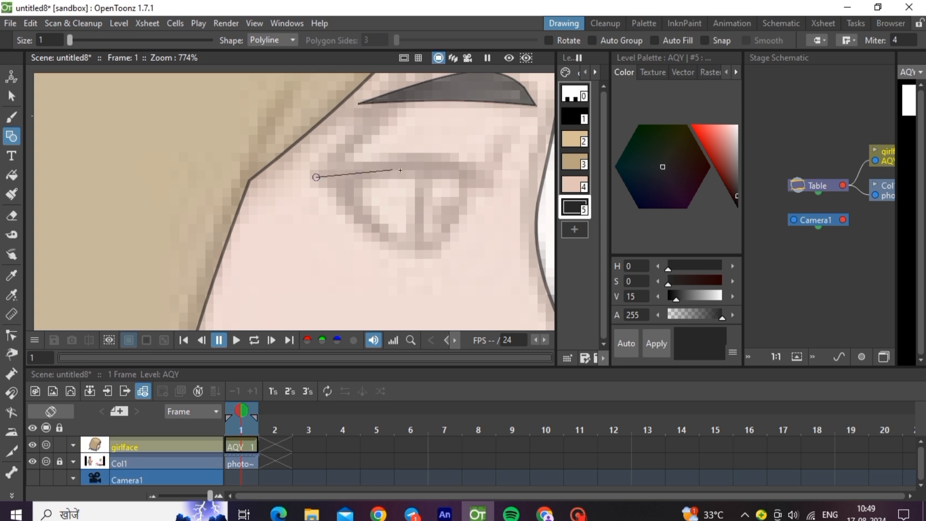
pyautogui.click(464, 179)
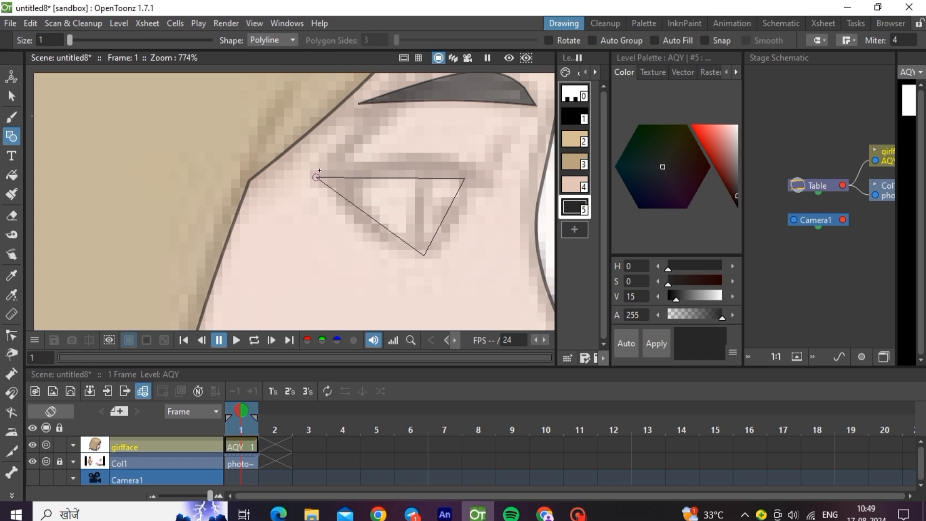
pyautogui.click(316, 178)
pyautogui.click(13, 96)
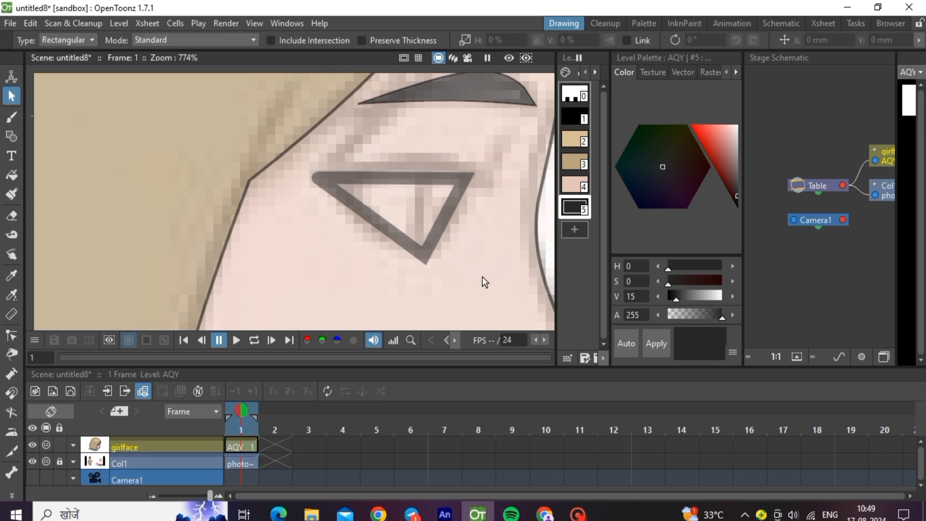
pyautogui.click(430, 251)
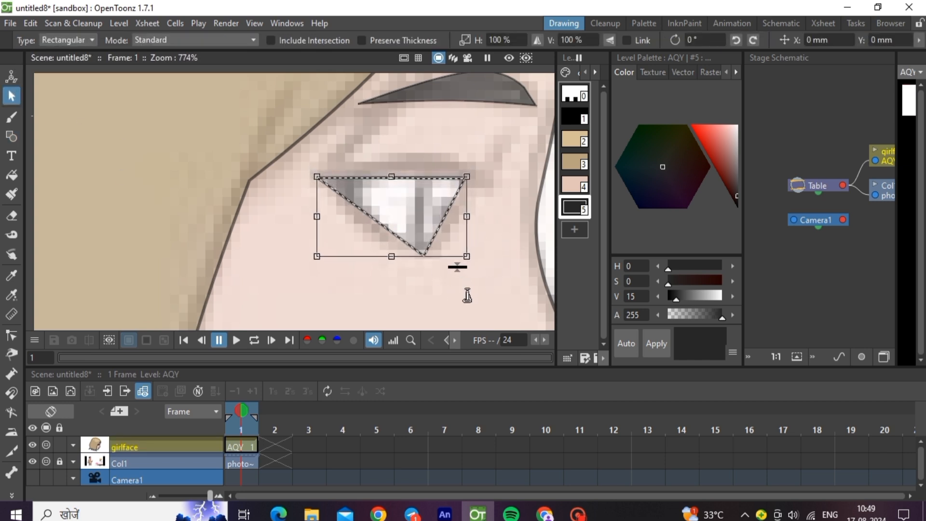
# - Curve the eye outline's two lower edges outward and bend its upper edge slightly upward
pyautogui.press('c')
pyautogui.moveTo(445, 218); pyautogui.dragTo(450, 224)
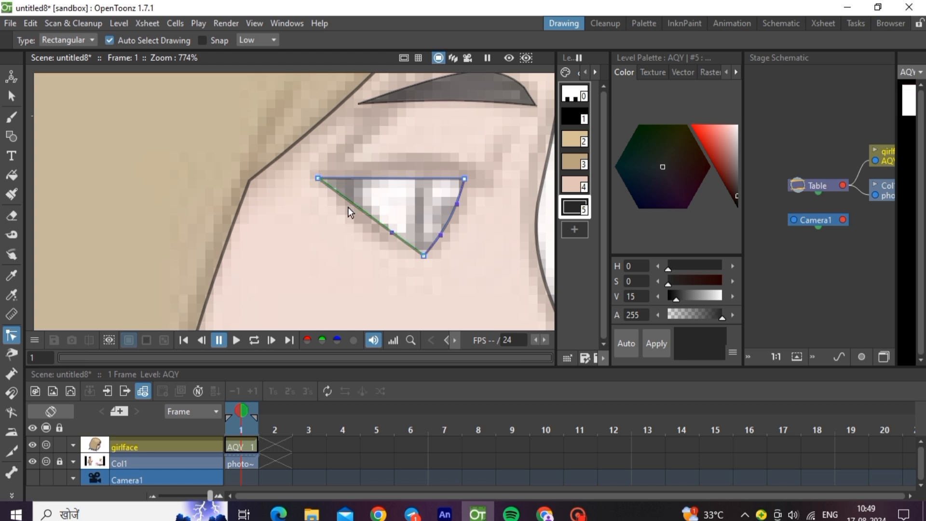
pyautogui.moveTo(360, 210); pyautogui.dragTo(360, 216)
pyautogui.scroll(-3, 399, 267)
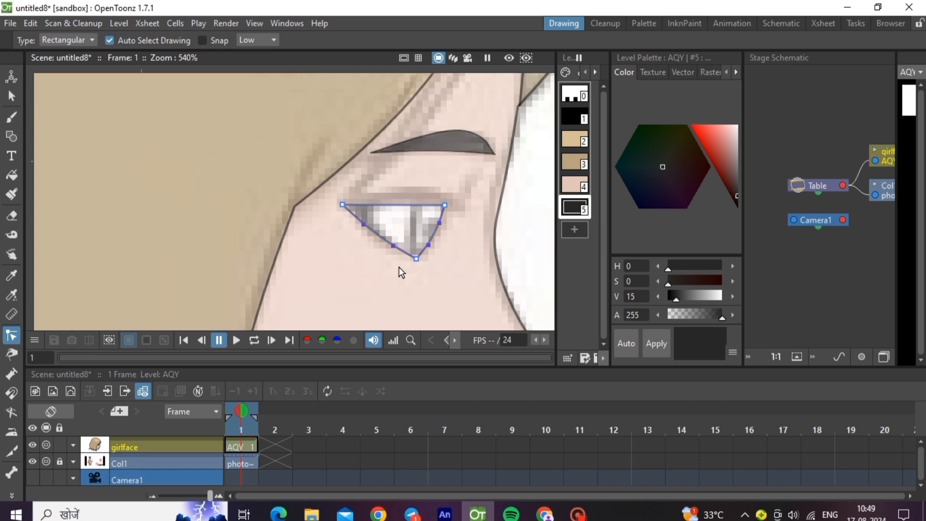
pyautogui.moveTo(402, 213); pyautogui.dragTo(411, 209)
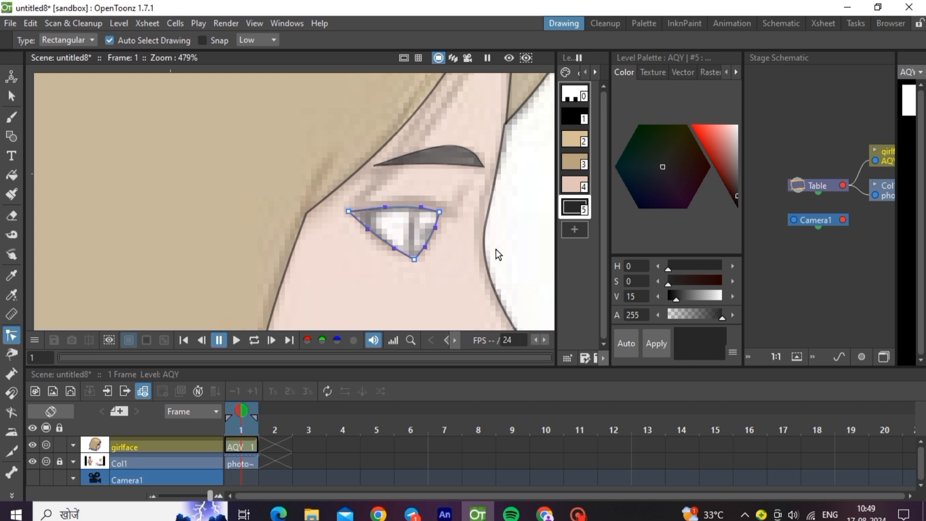
pyautogui.scroll(-2, 496, 239)
pyautogui.click(494, 241)
# - Add a near-white style 6 with H 0, S 4, V 94 and fill the eye with it using a rectangular area fill
pyautogui.click(575, 228)
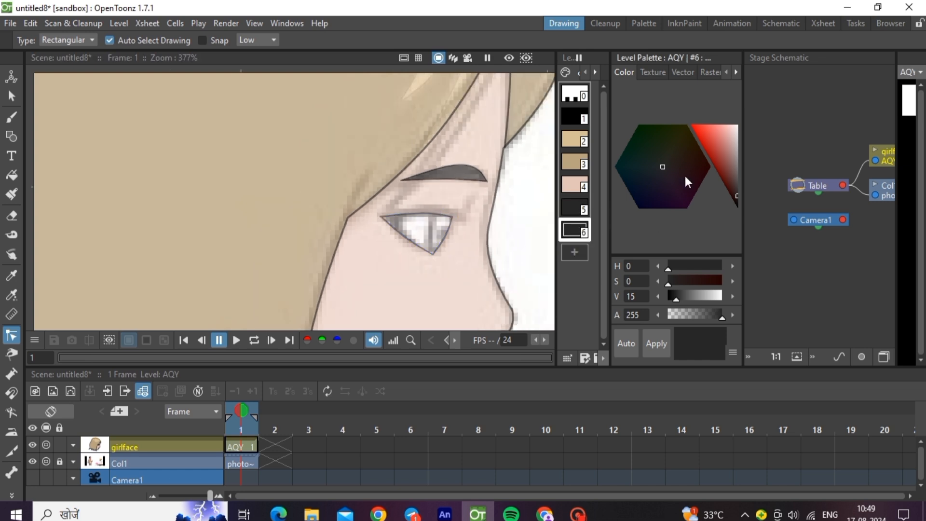
pyautogui.click(732, 146)
pyautogui.moveTo(731, 145); pyautogui.dragTo(737, 129)
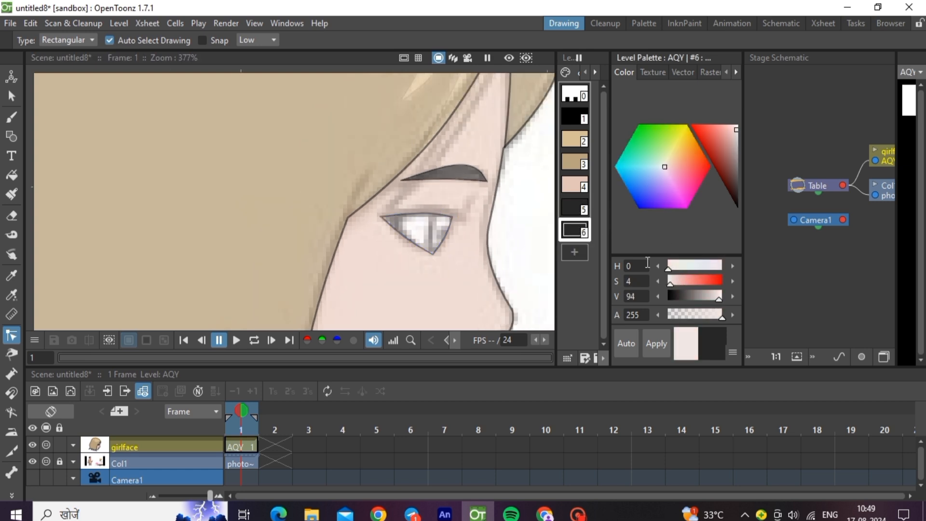
pyautogui.click(657, 343)
pyautogui.click(12, 175)
pyautogui.moveTo(335, 190); pyautogui.dragTo(472, 306)
# - Draw a circle for the iris inside the eye using black style 1
pyautogui.scroll(3, 441, 243)
pyautogui.scroll(3, 448, 236)
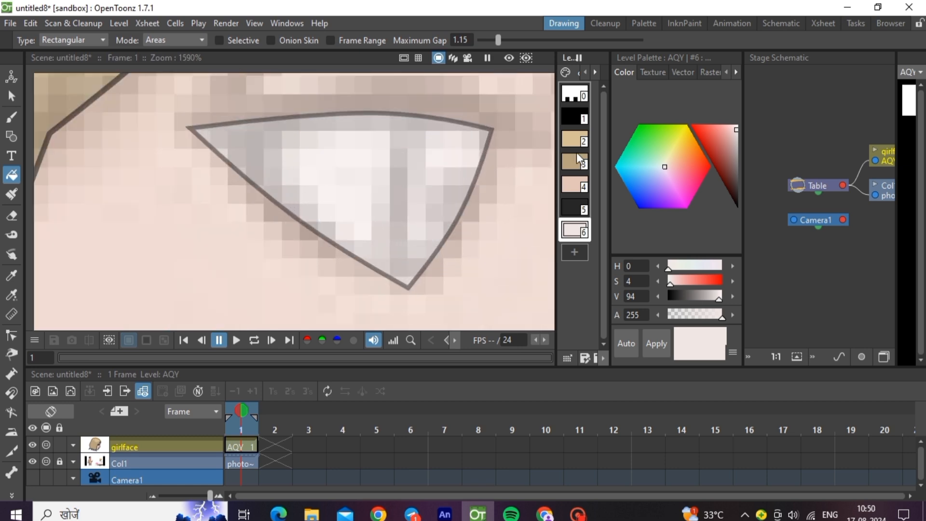
pyautogui.click(574, 116)
pyautogui.click(198, 42)
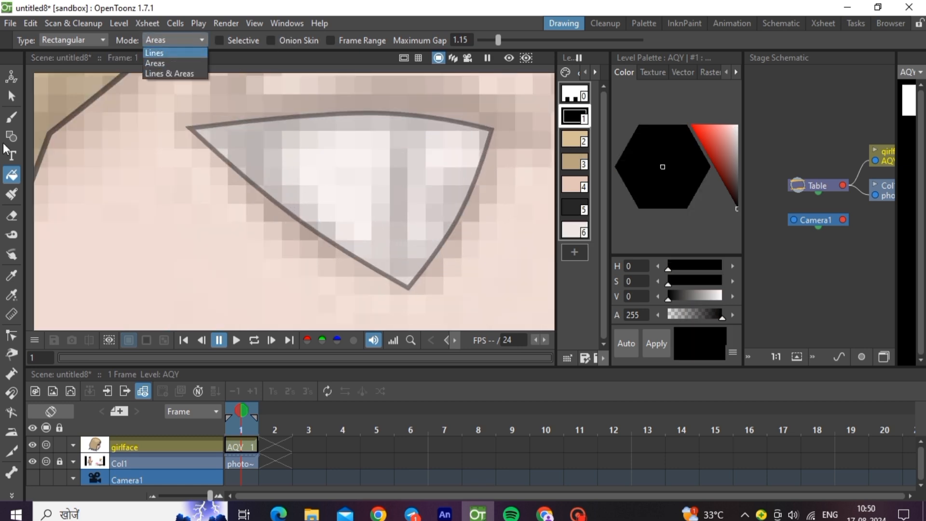
pyautogui.press('g')
pyautogui.click(291, 40)
pyautogui.click(286, 65)
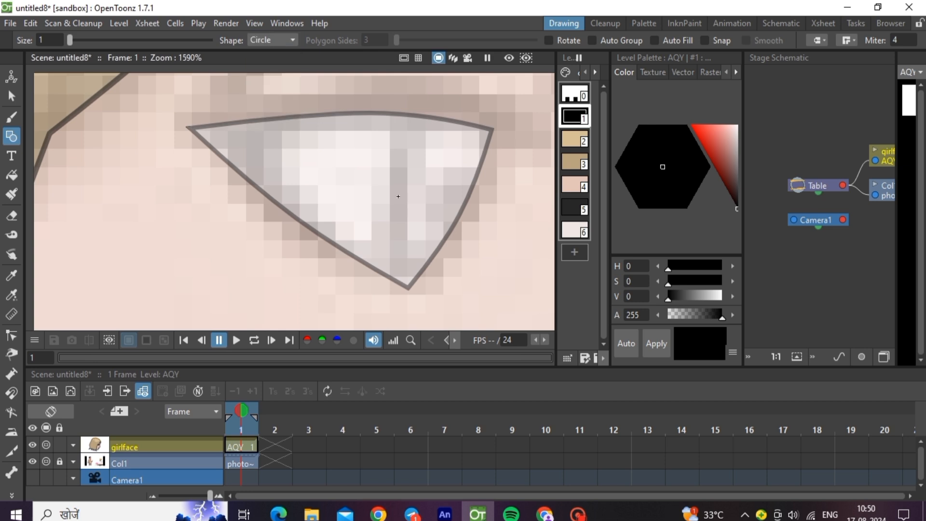
pyautogui.moveTo(399, 195); pyautogui.dragTo(439, 244)
# - Reduce the iris circle's stroke thickness to a hairline and fill the circle with black style 1
pyautogui.click(12, 96)
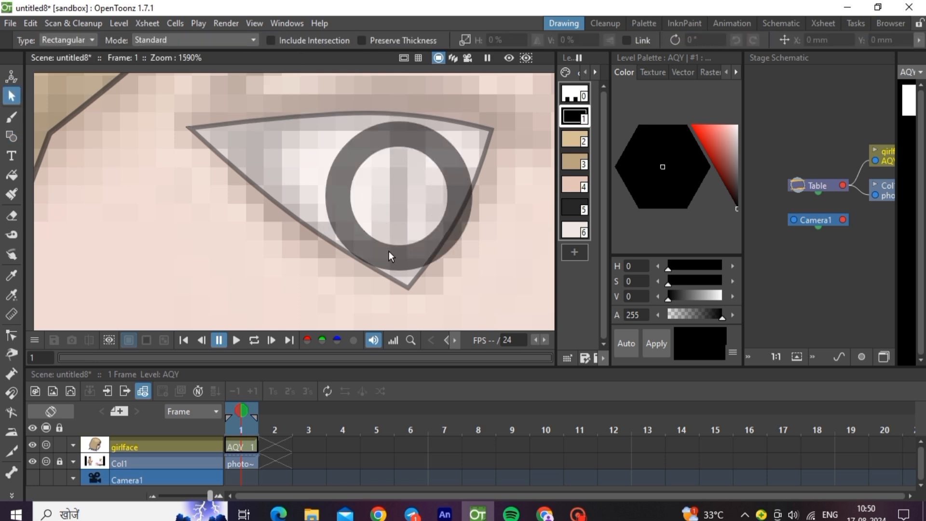
pyautogui.click(391, 257)
pyautogui.moveTo(463, 289); pyautogui.dragTo(462, 357)
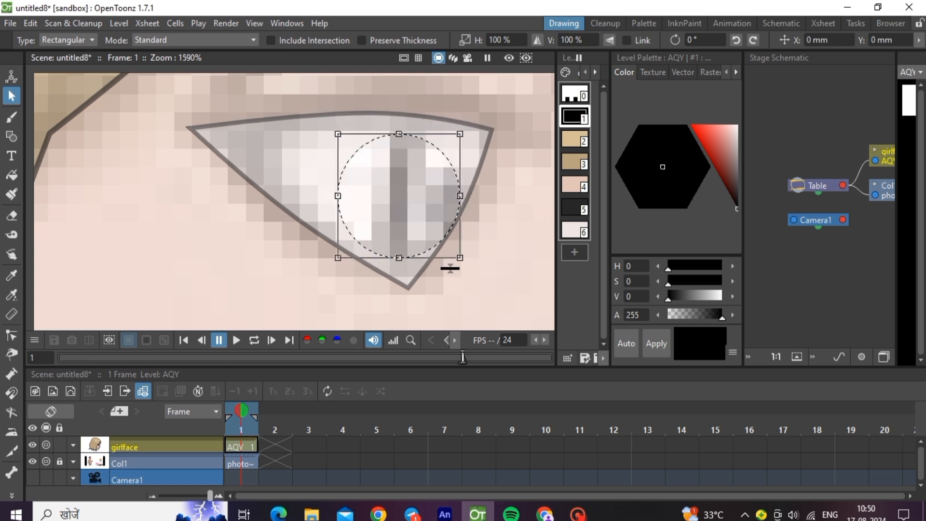
pyautogui.click(12, 175)
pyautogui.moveTo(254, 117); pyautogui.dragTo(472, 307)
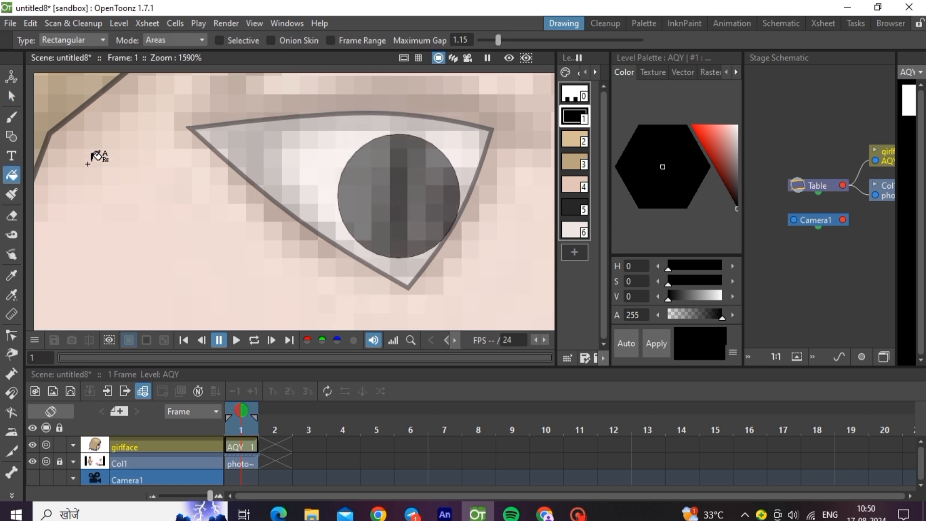
pyautogui.click(11, 96)
pyautogui.click(413, 255)
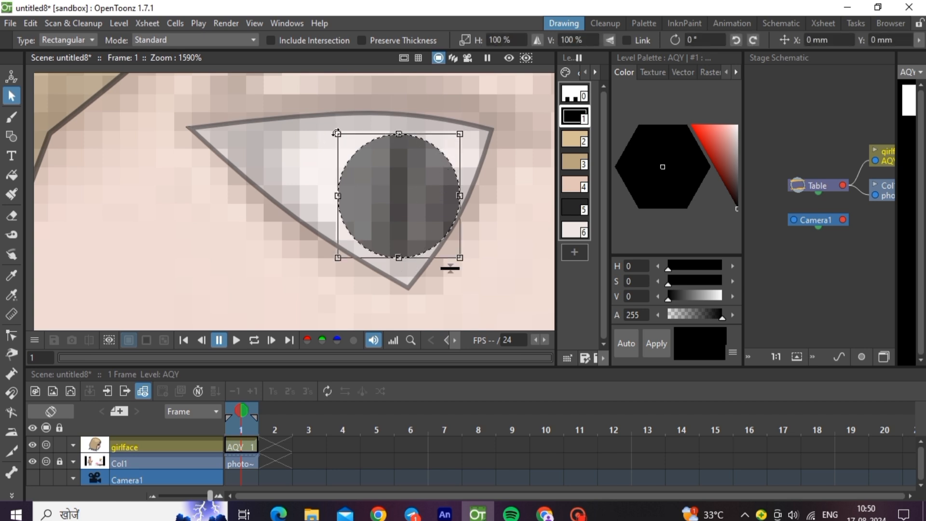
pyautogui.moveTo(339, 135); pyautogui.dragTo(412, 124)
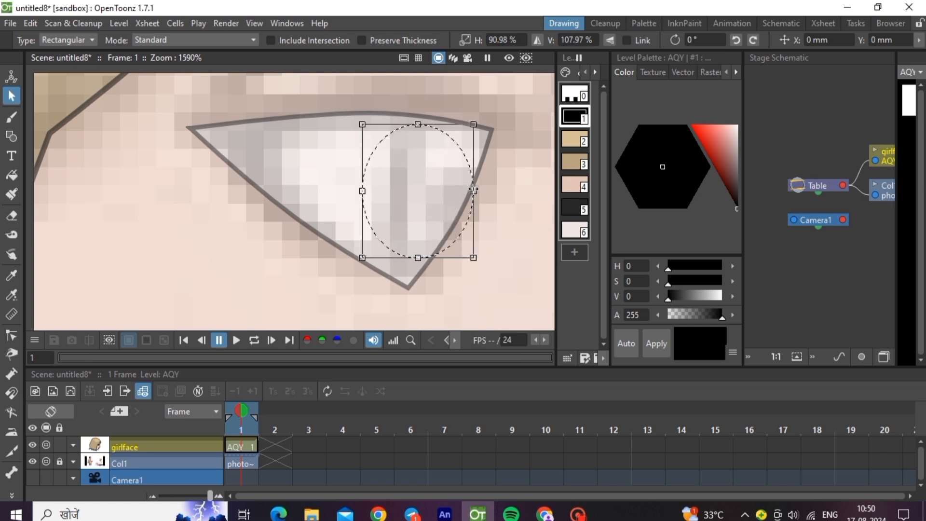
pyautogui.moveTo(460, 176); pyautogui.dragTo(458, 177)
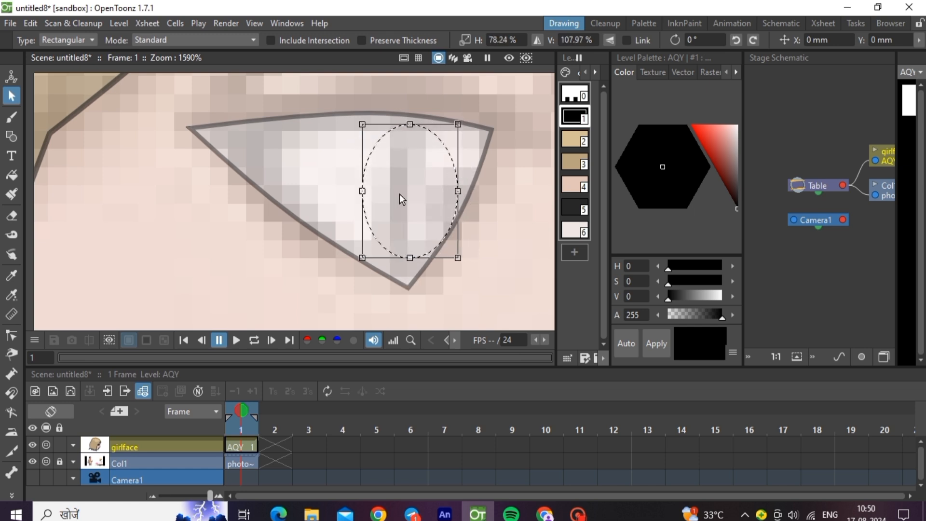
pyautogui.moveTo(397, 290); pyautogui.dragTo(482, 273)
pyautogui.hotkey('ctrl', 'z')
pyautogui.hotkey('ctrl', 'z')
pyautogui.hotkey('ctrl', 'z')
pyautogui.hotkey('ctrl', 'z')
pyautogui.hotkey('ctrl', 'z')
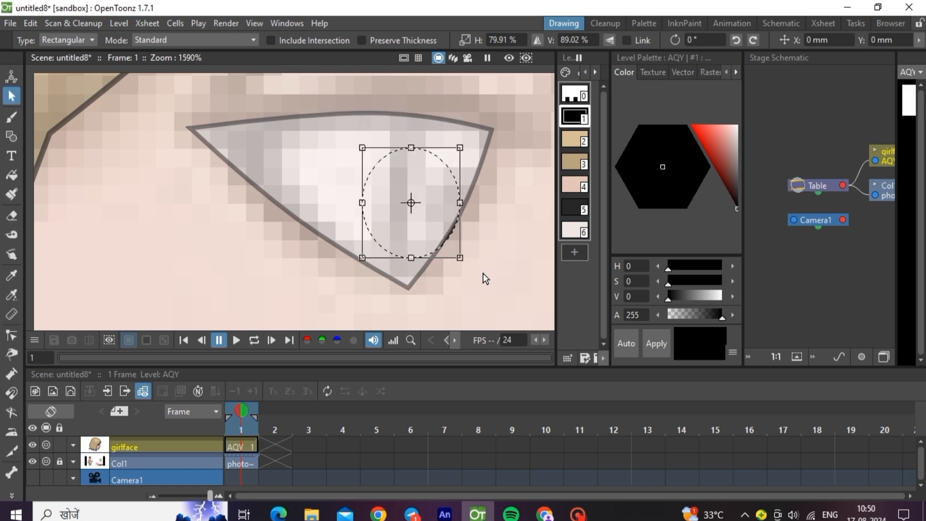
pyautogui.moveTo(478, 270); pyautogui.dragTo(436, 296)
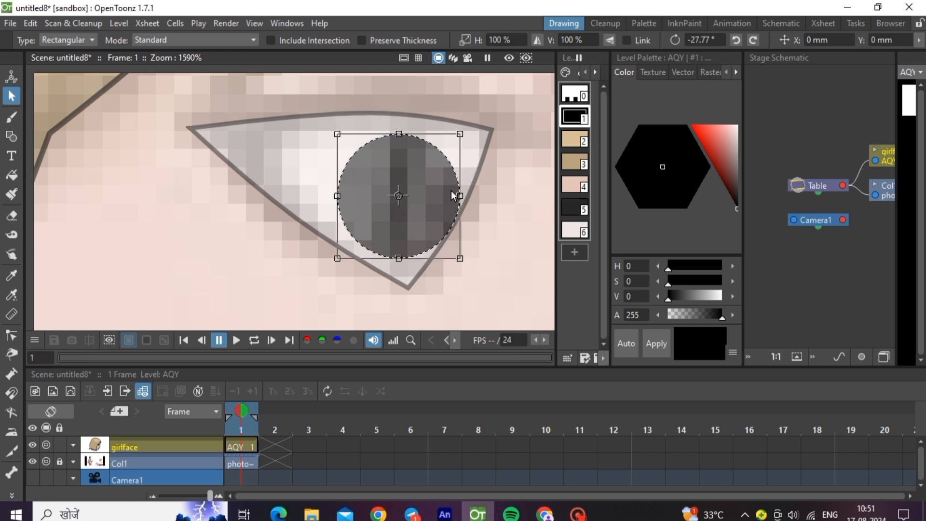
pyautogui.click(487, 216)
# - Stretch the iris upward to about 108% height and narrow it from its left side into an upright oval
pyautogui.scroll(-5, 326, 189)
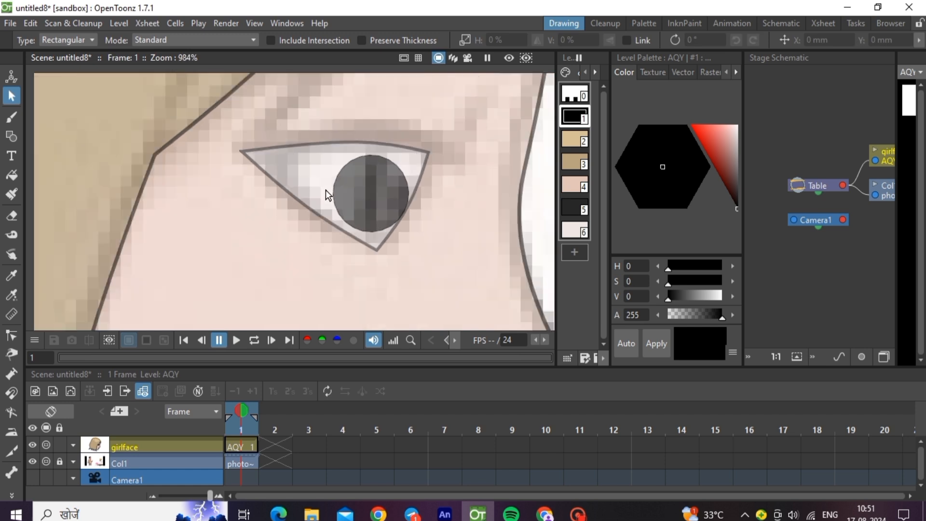
pyautogui.scroll(5, 347, 189)
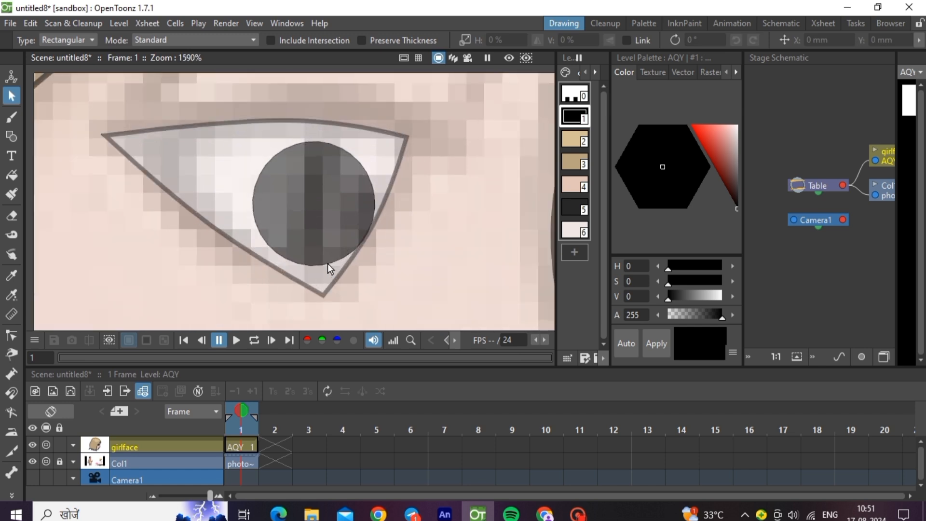
pyautogui.click(326, 265)
pyautogui.moveTo(313, 140); pyautogui.dragTo(313, 131)
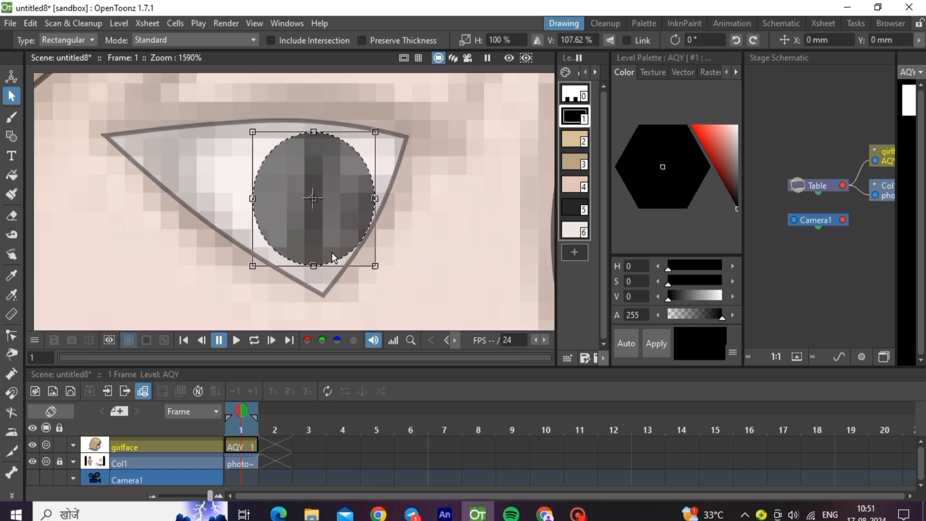
pyautogui.moveTo(254, 198); pyautogui.dragTo(275, 198)
pyautogui.scroll(-3, 386, 250)
pyautogui.click(420, 222)
# - Draw a small highlight circle on the iris's upper-left edge using near-white style 6
pyautogui.scroll(5, 411, 213)
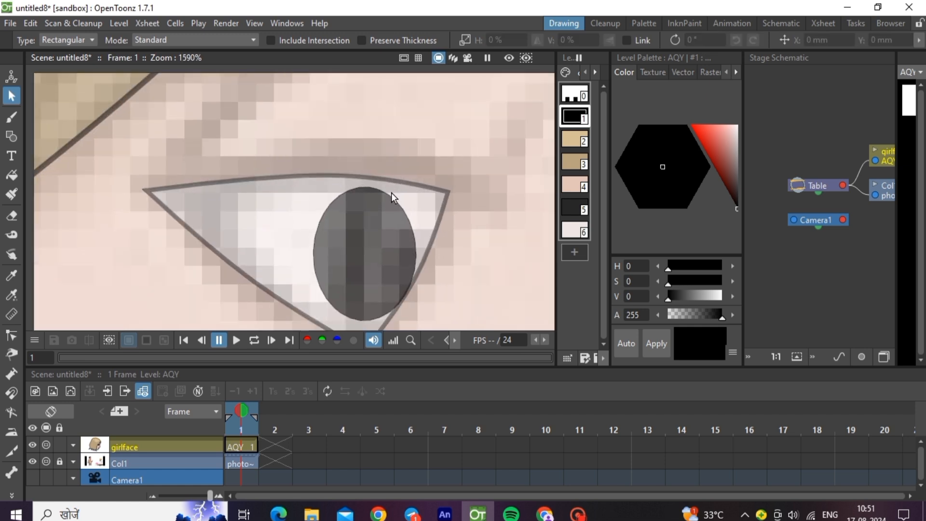
pyautogui.click(575, 231)
pyautogui.click(12, 138)
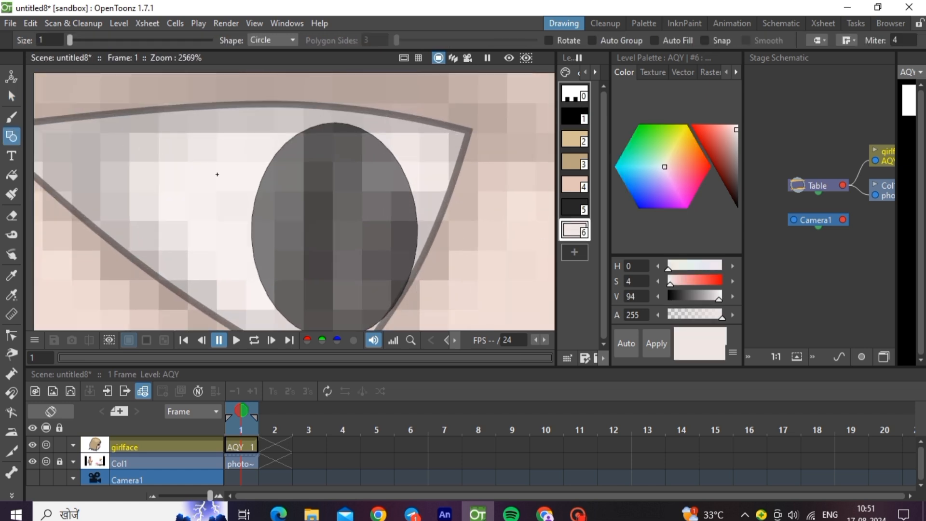
pyautogui.moveTo(278, 176); pyautogui.dragTo(296, 192)
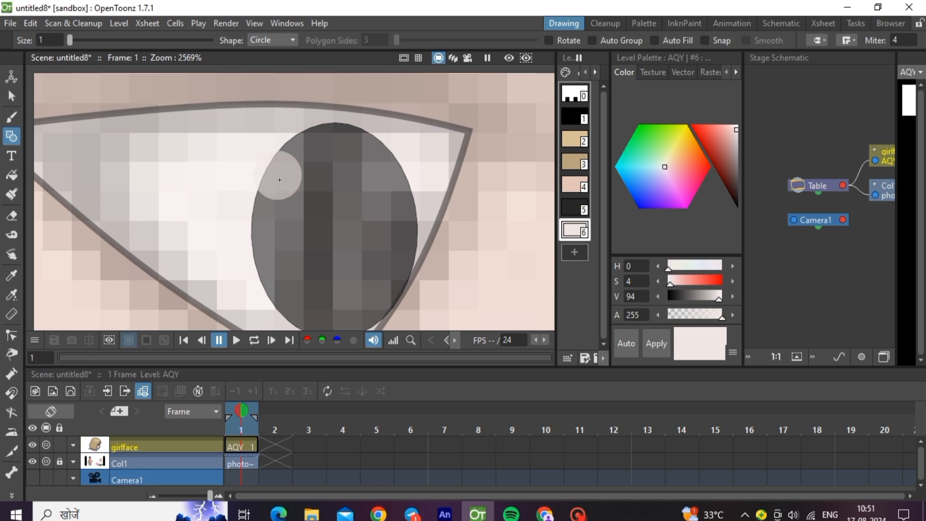
# - Set the girlface column's opacity to 46% and lock the column
pyautogui.scroll(-4, 269, 137)
pyautogui.scroll(-4, 269, 137)
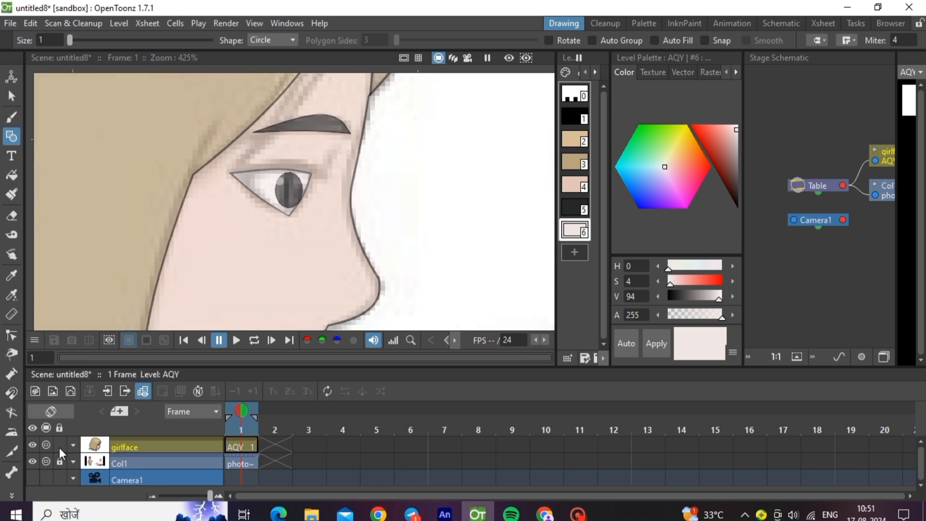
pyautogui.click(72, 462)
pyautogui.click(117, 460)
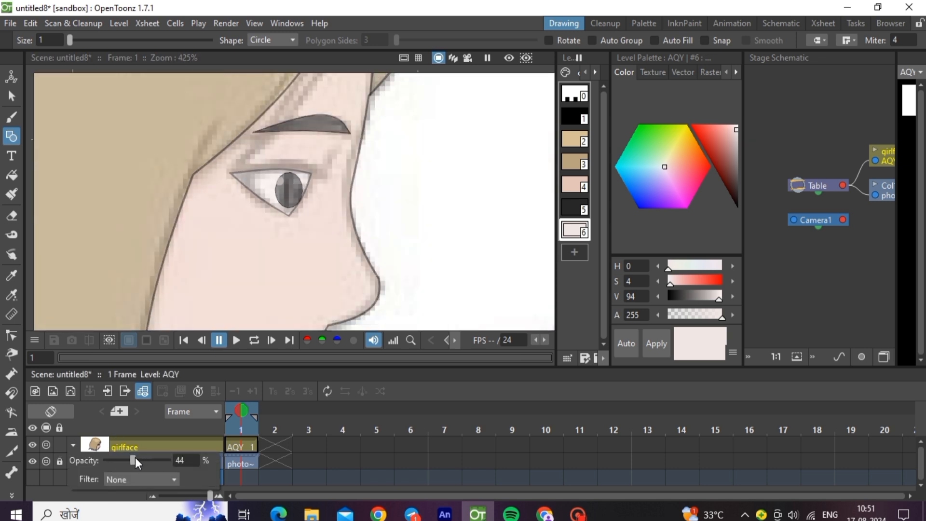
pyautogui.moveTo(134, 459)
pyautogui.mouseDown()
pyautogui.moveTo(186, 471)
pyautogui.moveTo(134, 460)
pyautogui.mouseUp()
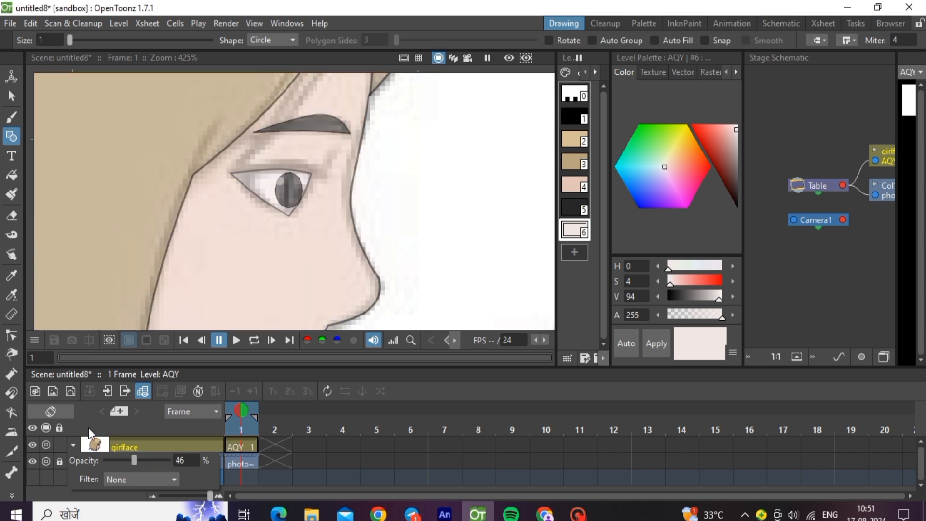
pyautogui.click(57, 441)
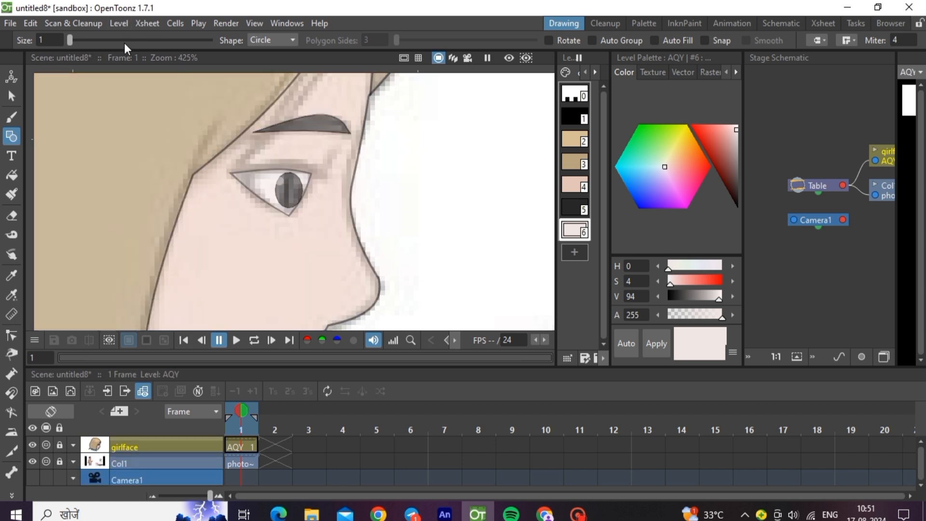
# - Create a new Toonz Vector Level named AQZ and rename its column to pipni
pyautogui.click(120, 23)
pyautogui.moveTo(226, 39)
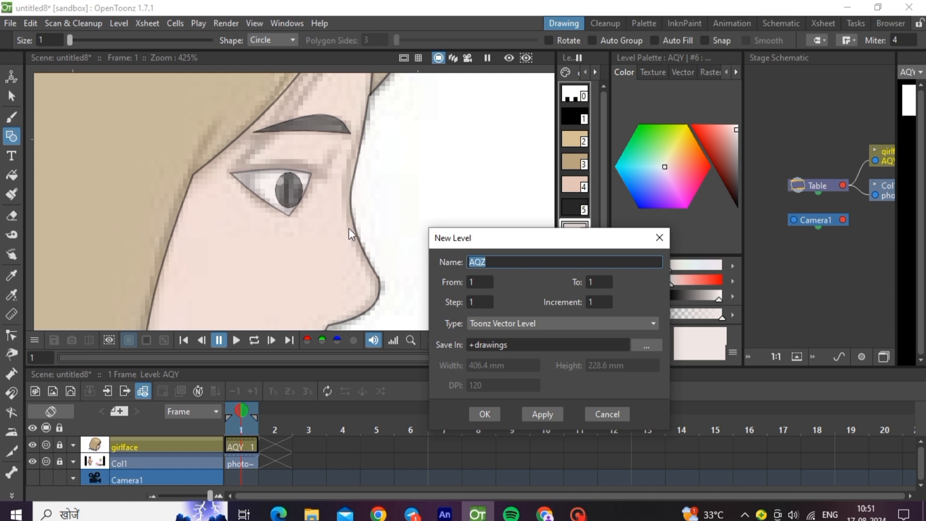
pyautogui.click(485, 413)
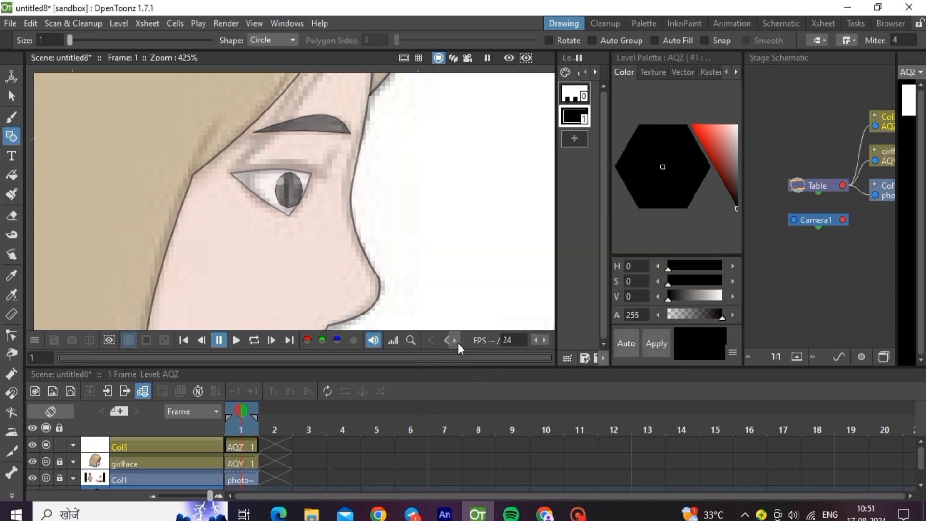
pyautogui.doubleClick(196, 443)
pyautogui.write('pi')
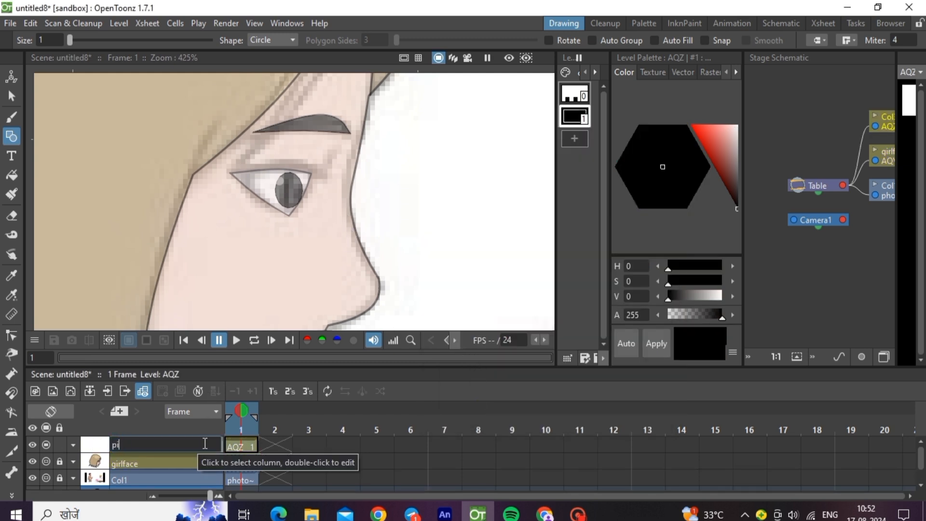
pyautogui.write('pni')
pyautogui.press('Return')
# - Draw a closed black triangular polyline above the eye, from its outer corner past the inner corner and up toward the eyebrow
pyautogui.scroll(4, 272, 154)
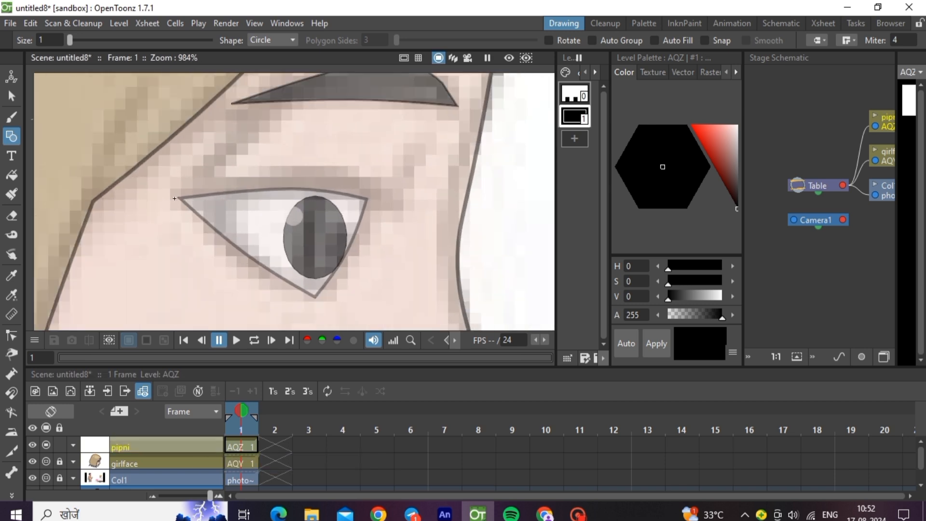
pyautogui.click(273, 40)
pyautogui.click(279, 90)
pyautogui.click(175, 197)
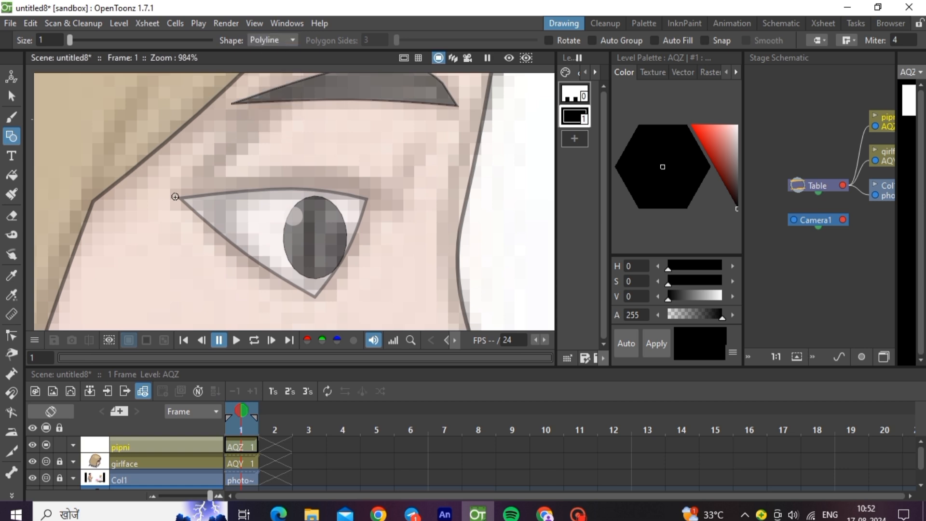
pyautogui.click(380, 197)
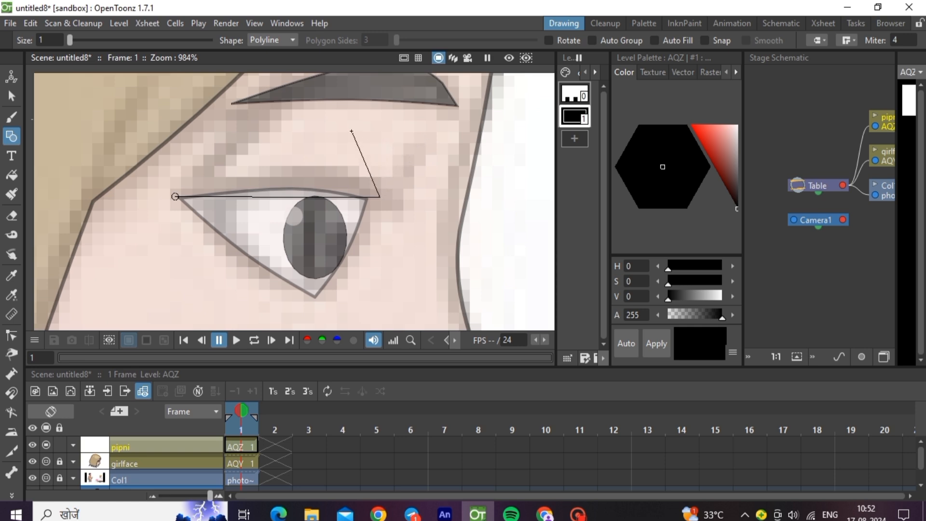
pyautogui.click(352, 131)
pyautogui.click(175, 196)
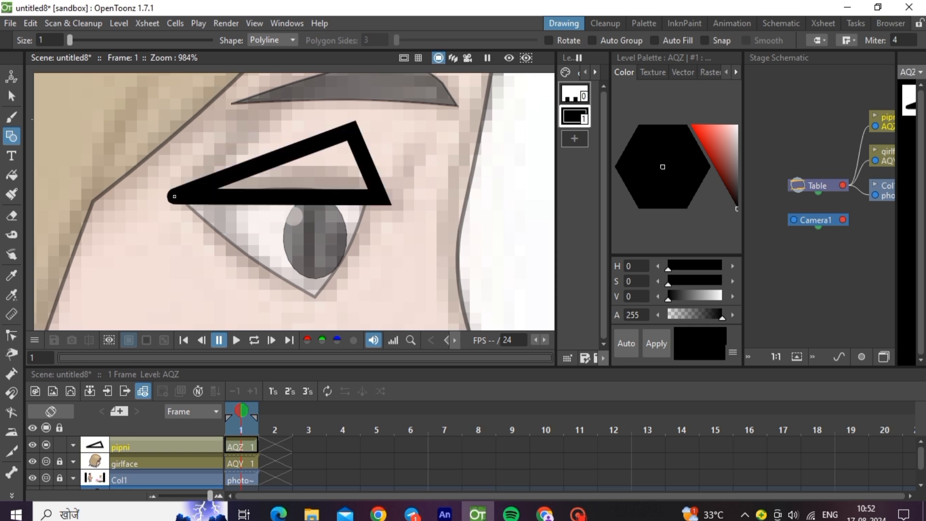
# - Reduce the stroke thickness of the eyelid triangle to a thin outline
pyautogui.click(11, 97)
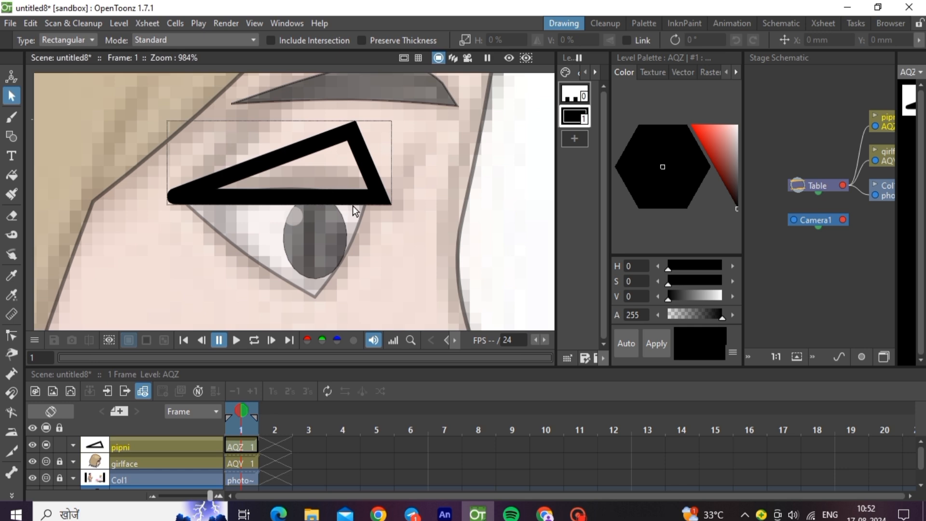
pyautogui.moveTo(381, 213); pyautogui.dragTo(382, 247)
pyautogui.click(385, 259)
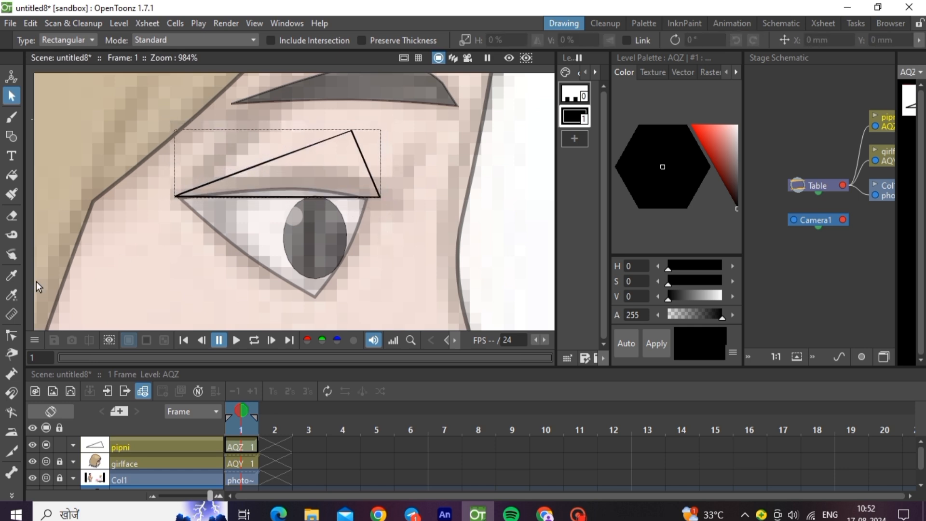
# - Curve the eyelid triangle's upper edge outward, bend its lower edge along the eye's upper line, and align its lower corner with the eye corner
pyautogui.click(12, 335)
pyautogui.click(261, 165)
pyautogui.click(276, 157)
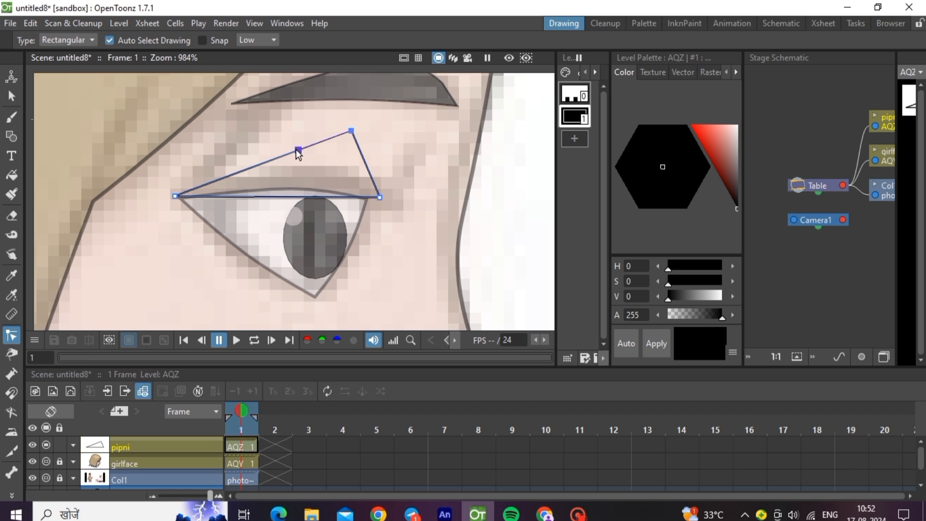
pyautogui.moveTo(298, 152); pyautogui.dragTo(329, 127)
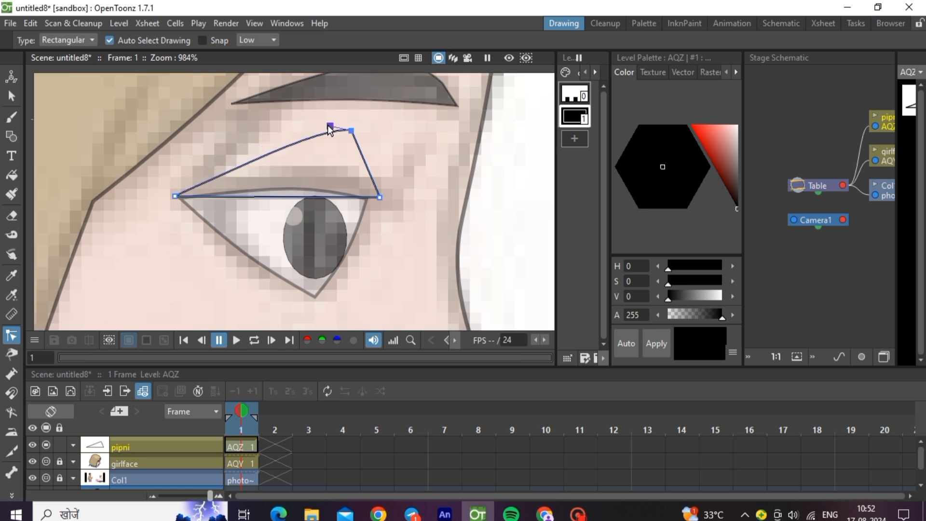
pyautogui.click(304, 196)
pyautogui.moveTo(282, 198); pyautogui.dragTo(287, 190)
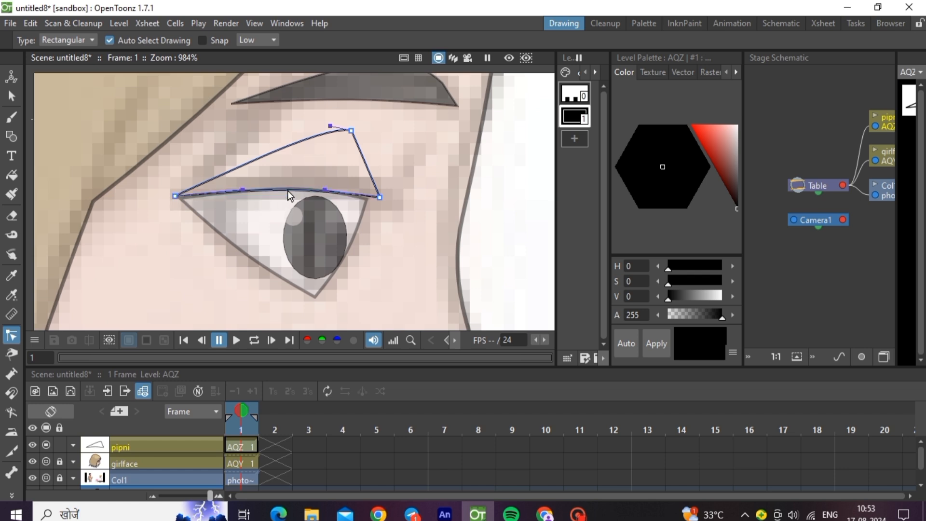
pyautogui.moveTo(379, 198); pyautogui.dragTo(371, 198)
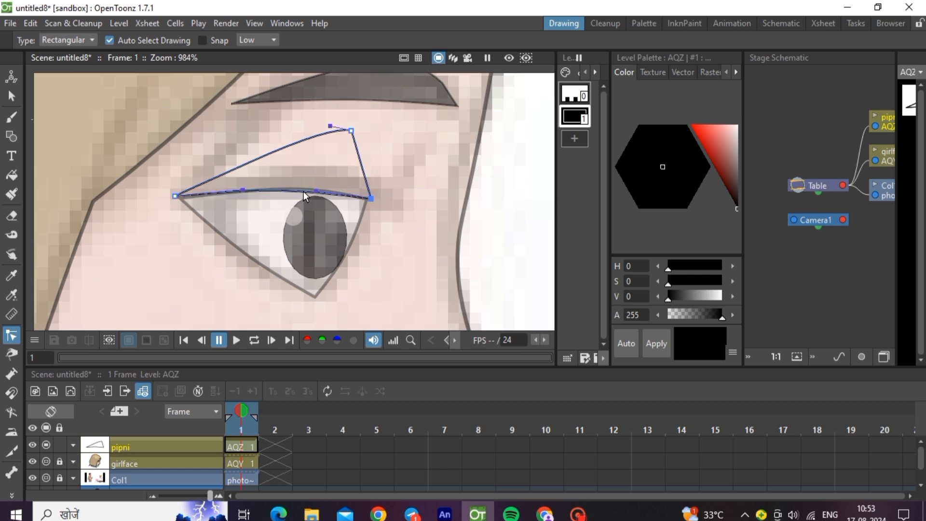
pyautogui.moveTo(314, 190); pyautogui.dragTo(315, 188)
pyautogui.click(394, 210)
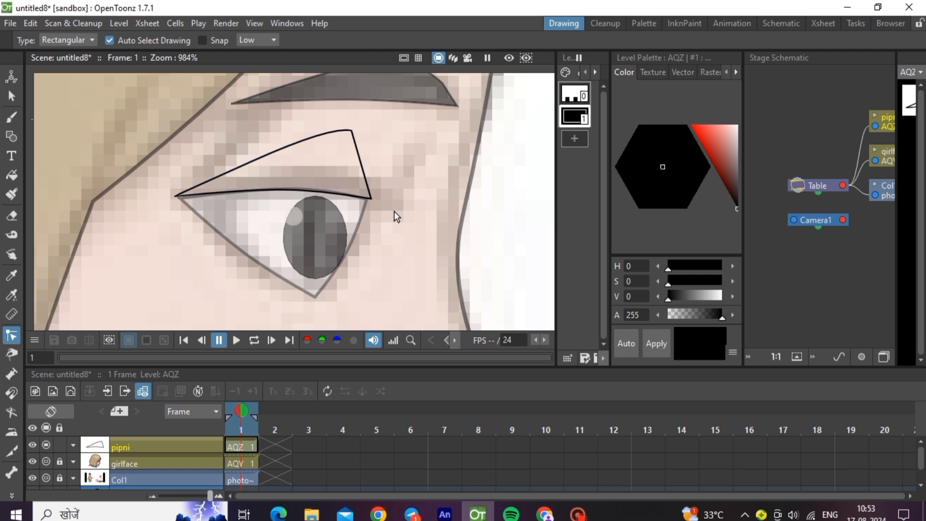
# - Copy skin style 4 from the girlface palette and paste it as a new style into the pipni palette
pyautogui.click(241, 462)
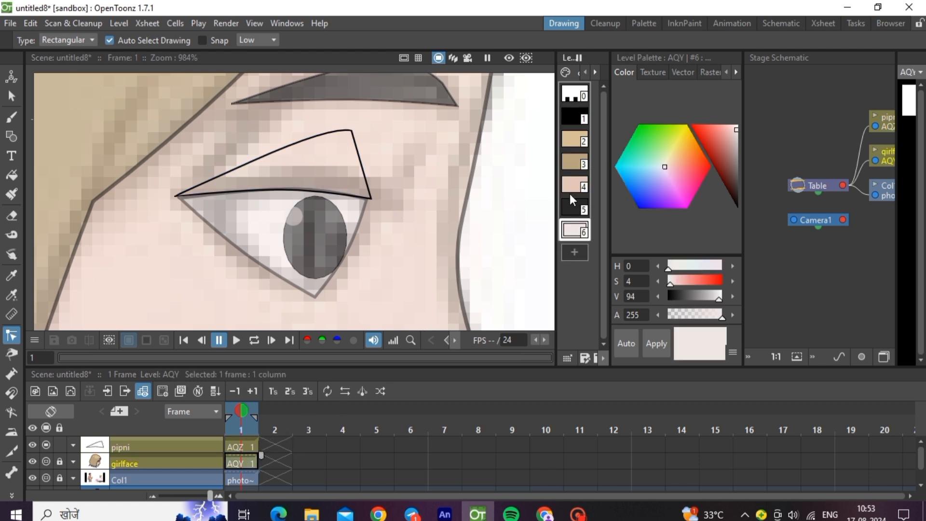
pyautogui.rightClick(578, 182)
pyautogui.click(603, 190)
pyautogui.click(238, 450)
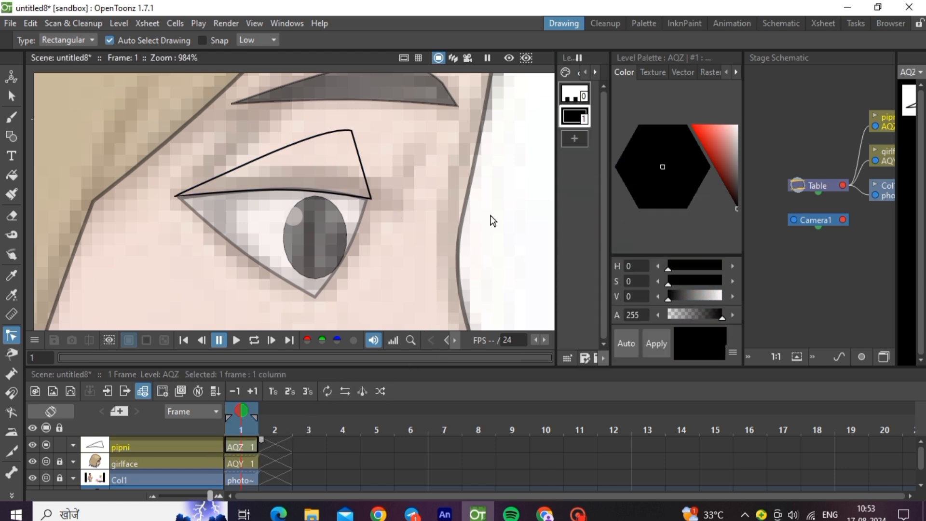
pyautogui.rightClick(575, 140)
pyautogui.click(605, 190)
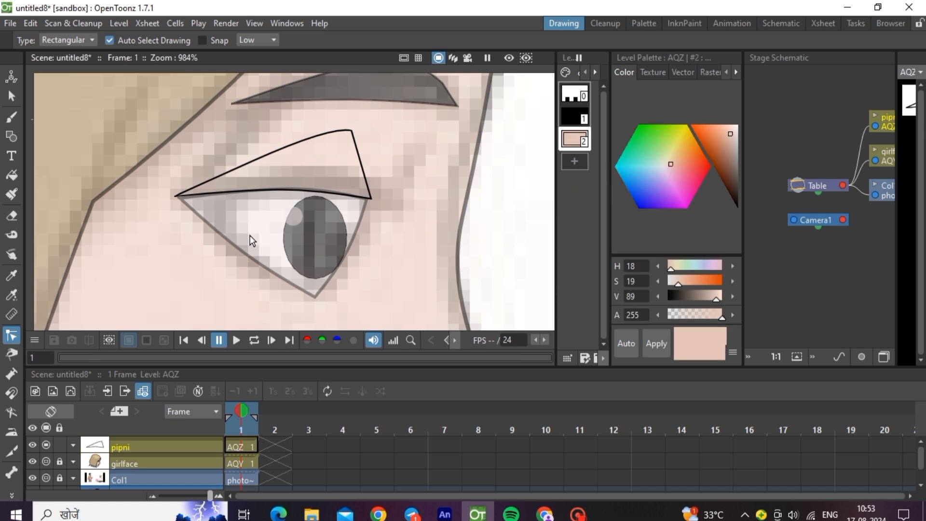
# - Fill the eyelid shape with skin style 2 using a rectangular area fill
pyautogui.click(11, 175)
pyautogui.moveTo(98, 153); pyautogui.dragTo(348, 208)
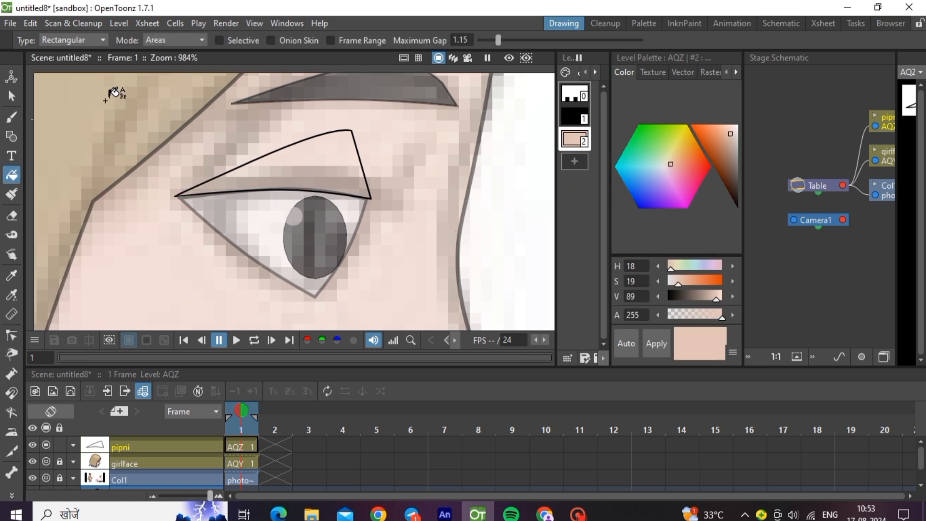
pyautogui.moveTo(103, 100); pyautogui.dragTo(415, 282)
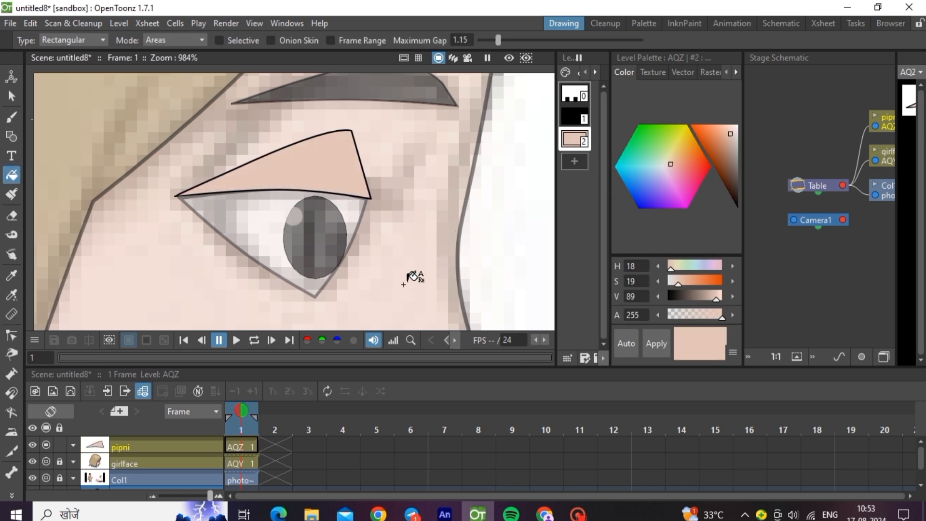
# - Draw a skin-coloured polyline over the eyelid's black outline, from the outer corner to the peak and down to the inner corner
pyautogui.click(11, 136)
pyautogui.scroll(2, 354, 111)
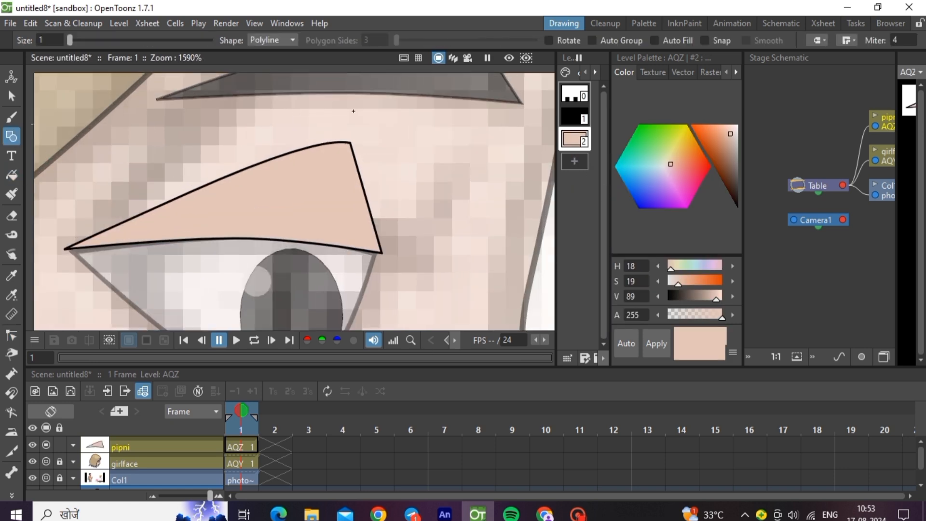
pyautogui.click(71, 245)
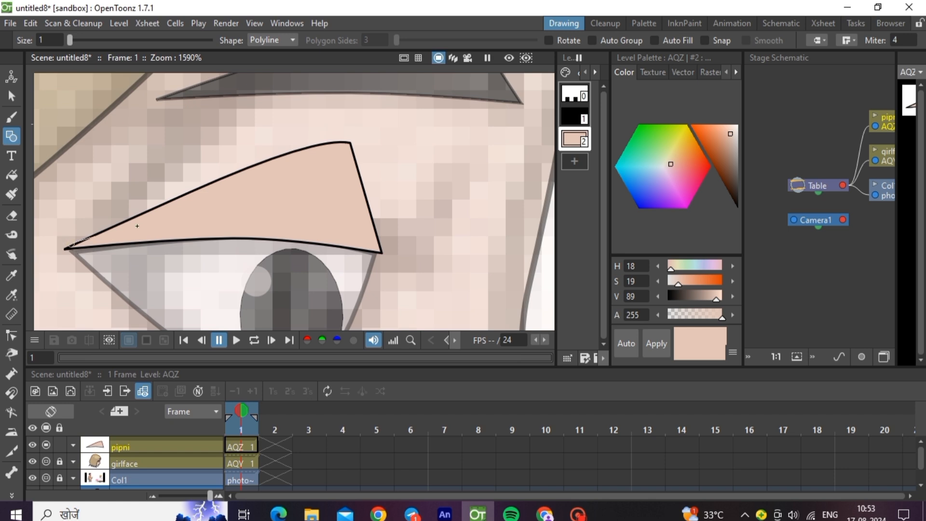
pyautogui.click(351, 144)
pyautogui.doubleClick(381, 252)
# - Select the skin-coloured polyline and reduce its stroke thickness to match the eyelid outline
pyautogui.click(12, 96)
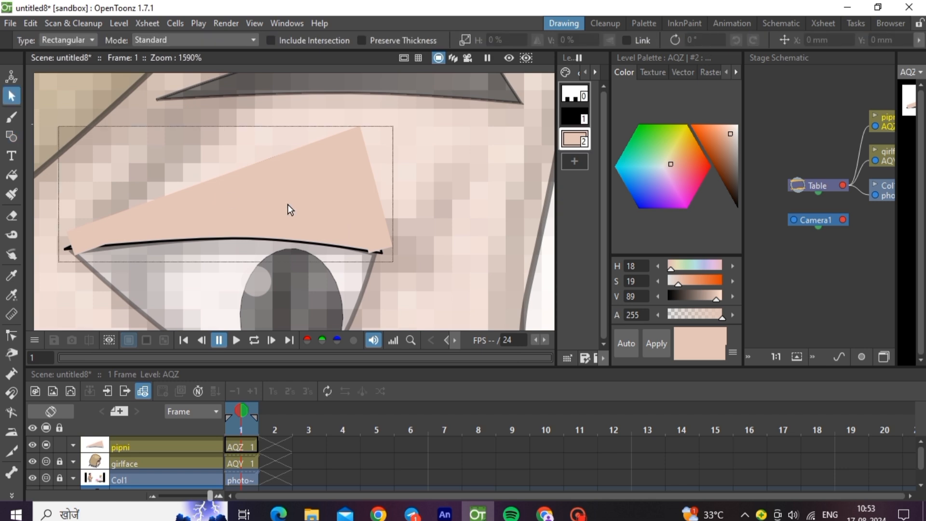
pyautogui.click(313, 214)
pyautogui.click(350, 188)
pyautogui.click(356, 139)
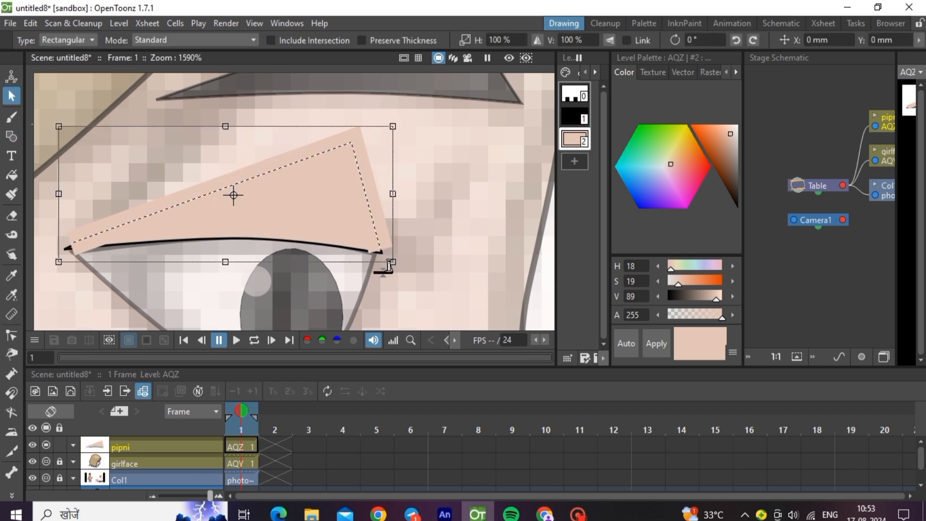
pyautogui.moveTo(381, 268); pyautogui.dragTo(385, 322)
# - Bend the skin-coloured line's long segment to follow the eyelid's upper curve so that it covers the black outline there
pyautogui.click(11, 335)
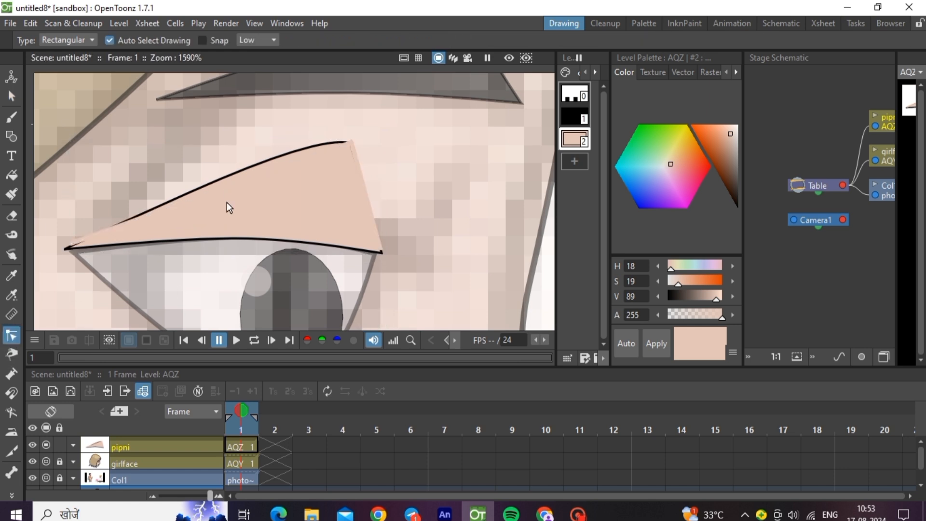
pyautogui.click(98, 234)
pyautogui.click(85, 230)
pyautogui.click(144, 212)
pyautogui.click(236, 184)
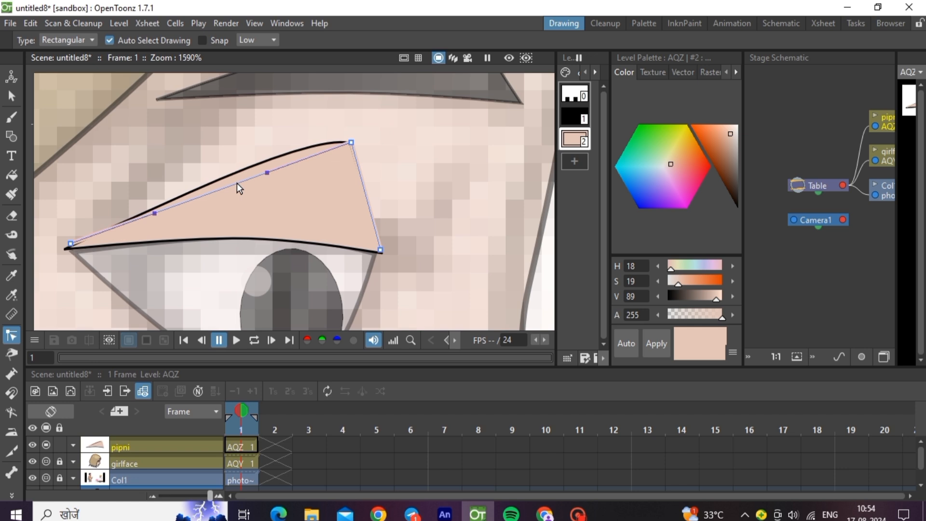
pyautogui.moveTo(296, 146); pyautogui.dragTo(296, 146)
pyautogui.moveTo(212, 181); pyautogui.dragTo(75, 244)
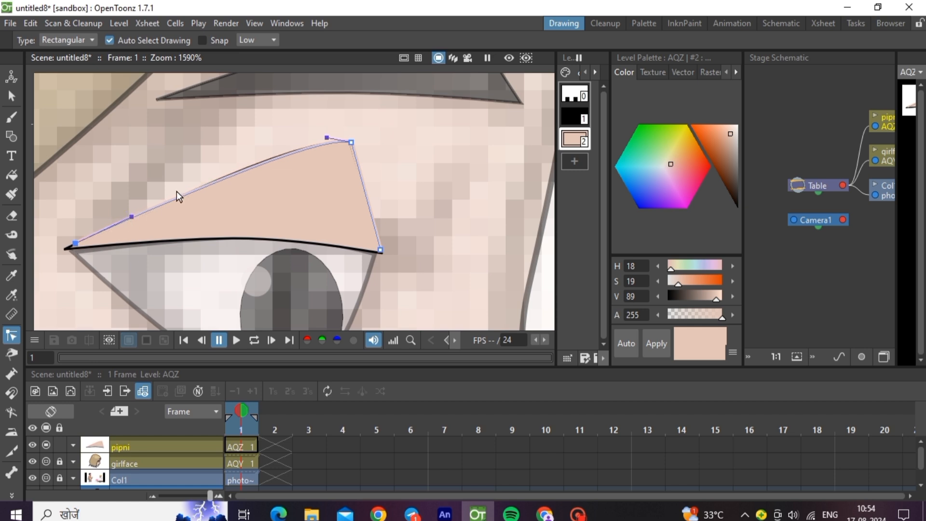
pyautogui.moveTo(328, 137); pyautogui.dragTo(318, 135)
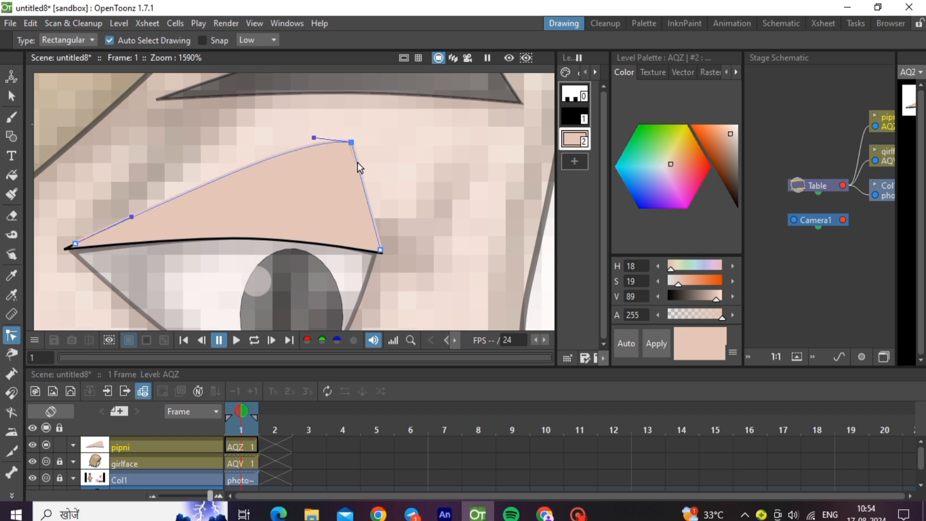
pyautogui.click(284, 121)
# - Restore the girlface column to full opacity and lock the pipni column
pyautogui.scroll(-4, 284, 120)
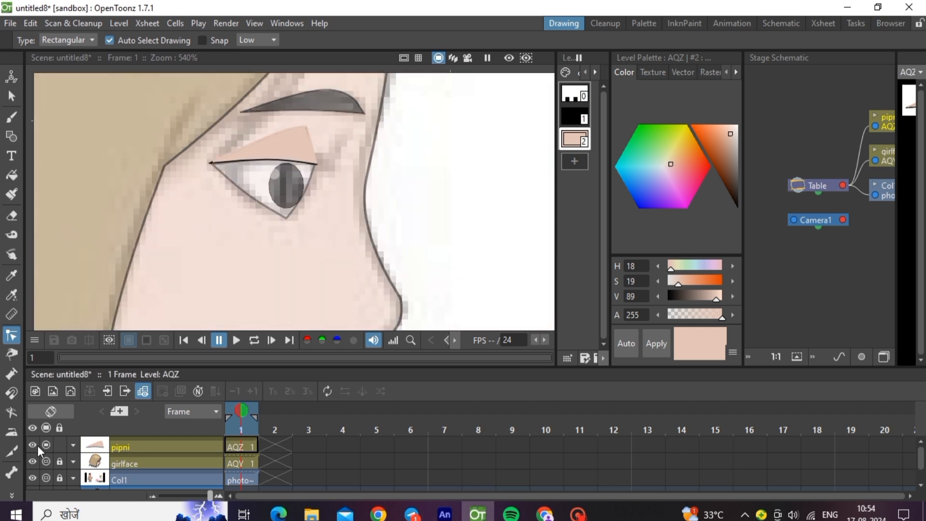
pyautogui.scroll(-4, 290, 186)
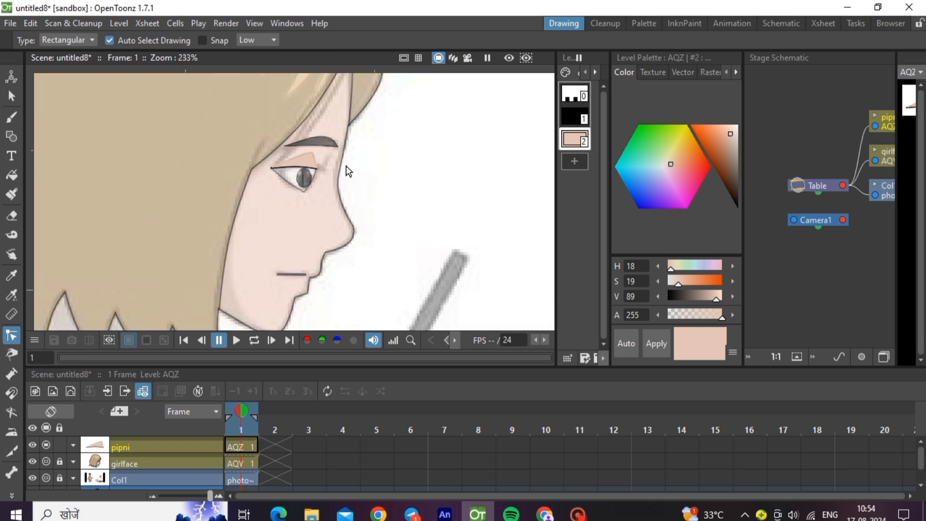
pyautogui.scroll(-3, 346, 166)
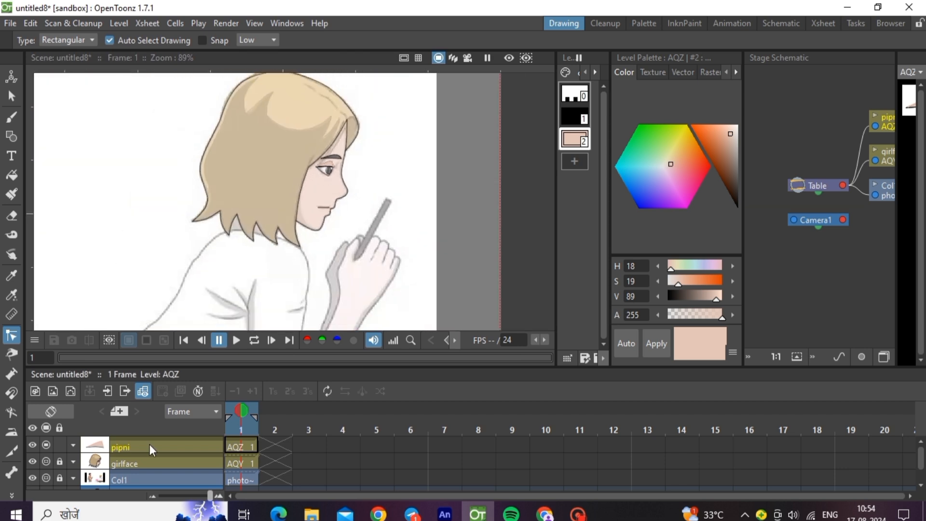
pyautogui.click(73, 445)
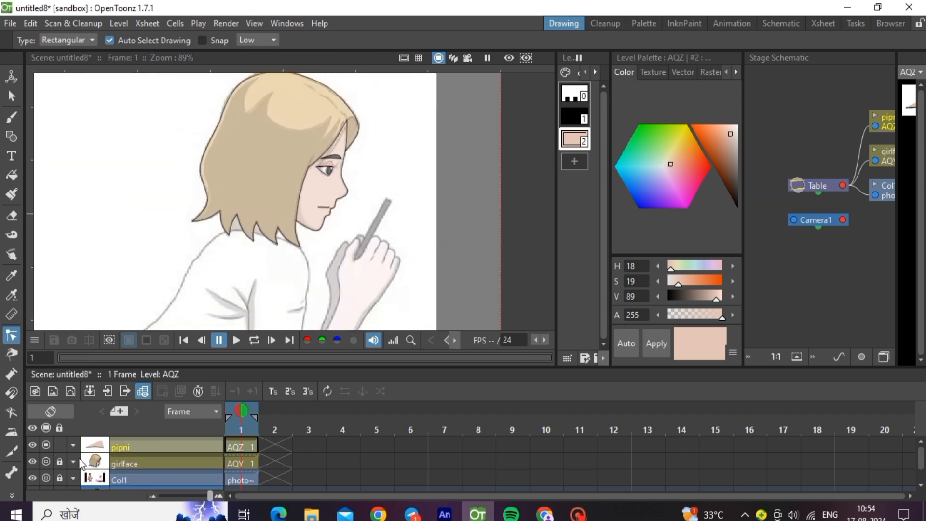
pyautogui.click(73, 462)
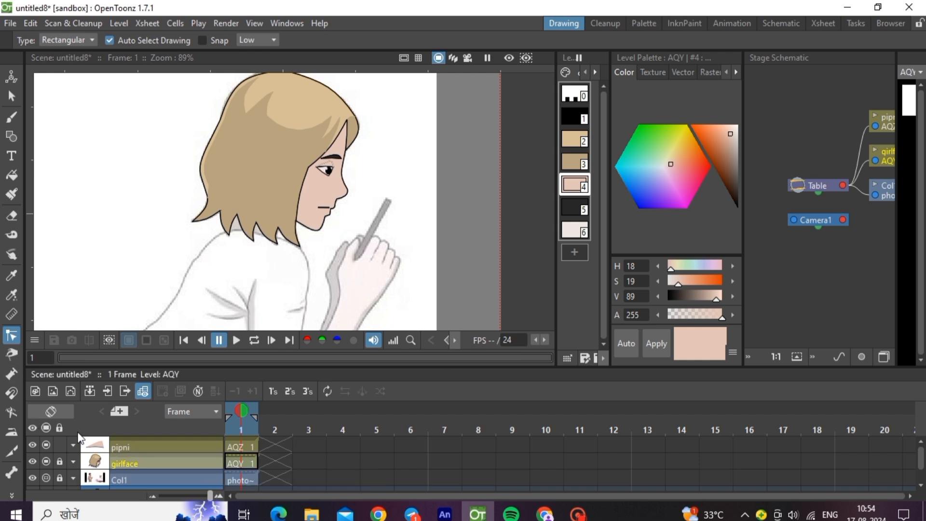
pyautogui.click(60, 445)
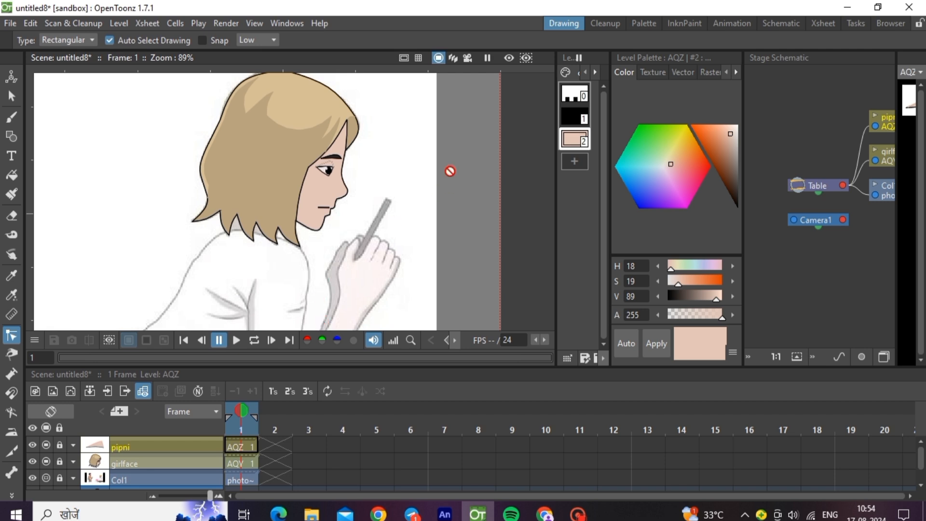
# - Widen the drawing viewer and frame the girl's body on the reference image
pyautogui.scroll(-4, 450, 159)
pyautogui.scroll(2, 409, 189)
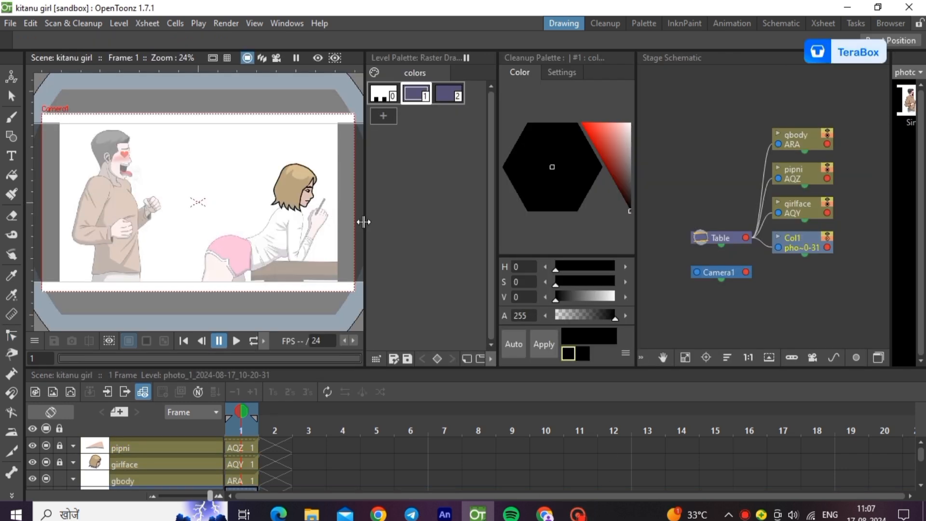
pyautogui.moveTo(364, 222); pyautogui.dragTo(585, 222)
pyautogui.scroll(3, 366, 263)
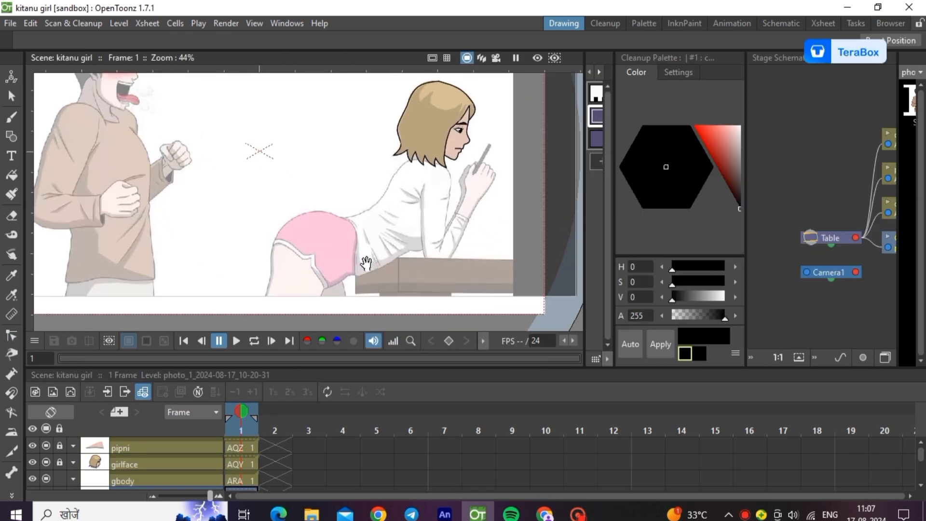
# - On the gbody column, start a polyline under the girl's hair and trace along her back to the rear of the shorts
pyautogui.scroll(1, 367, 263)
pyautogui.click(118, 481)
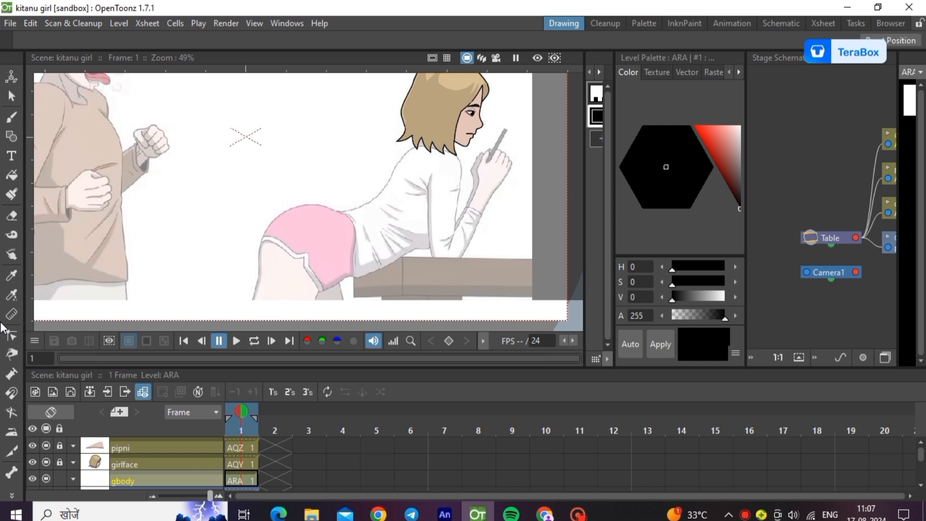
pyautogui.click(11, 138)
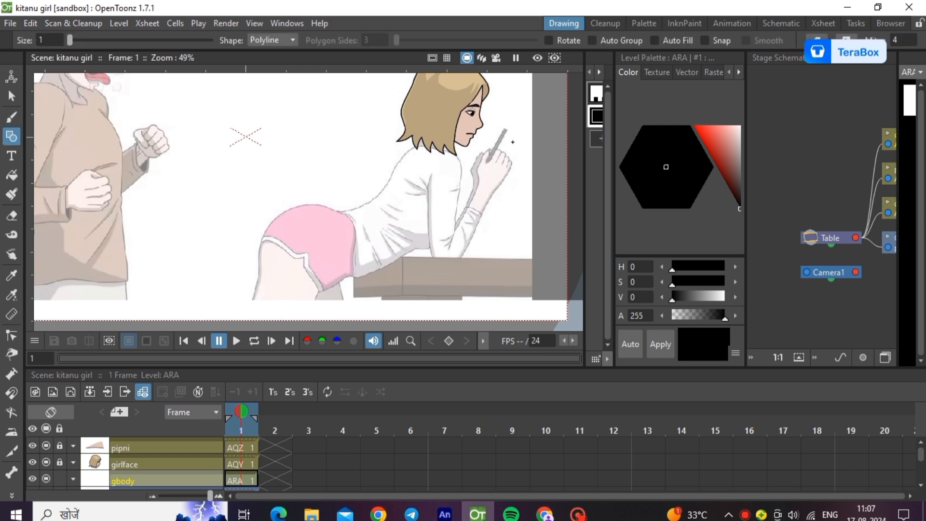
pyautogui.click(440, 121)
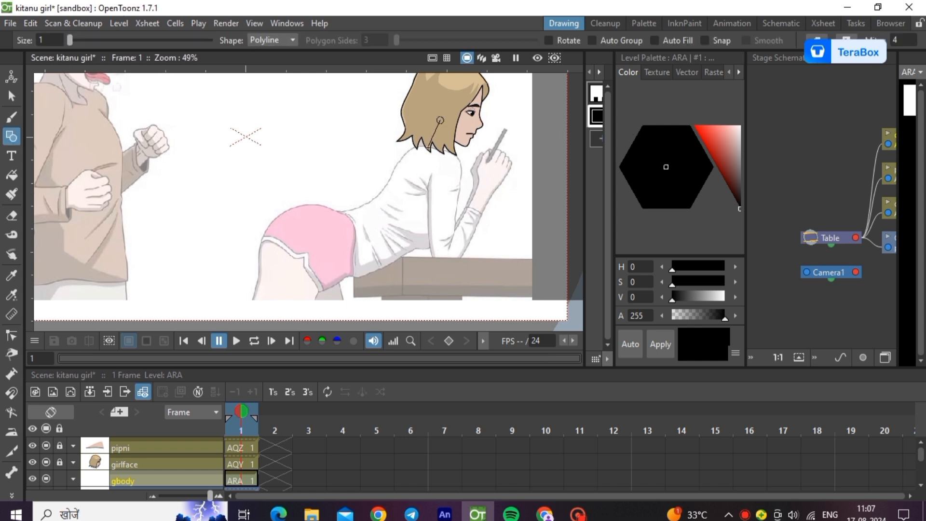
pyautogui.click(428, 148)
pyautogui.click(393, 169)
pyautogui.click(368, 201)
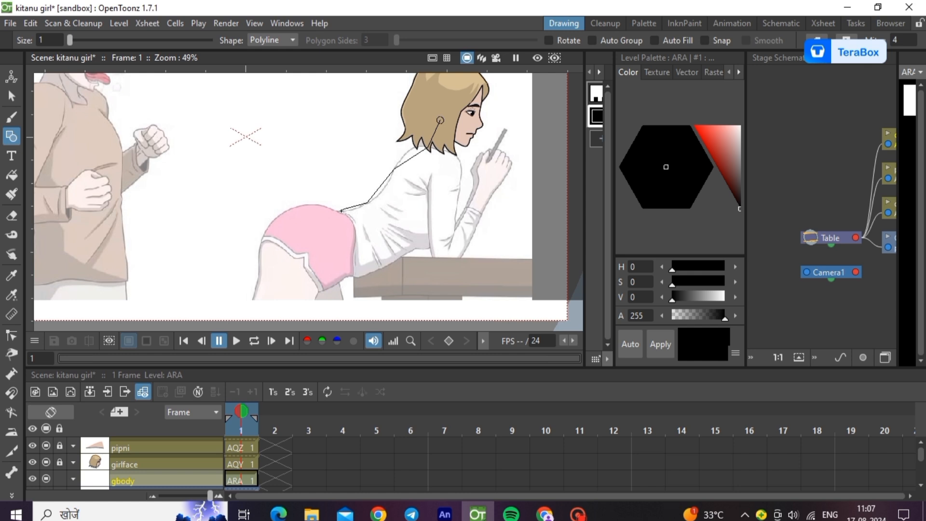
pyautogui.click(261, 241)
# - Continue the body polyline around both legs, extending them below the reference image with a gap between them
pyautogui.scroll(-1, 244, 331)
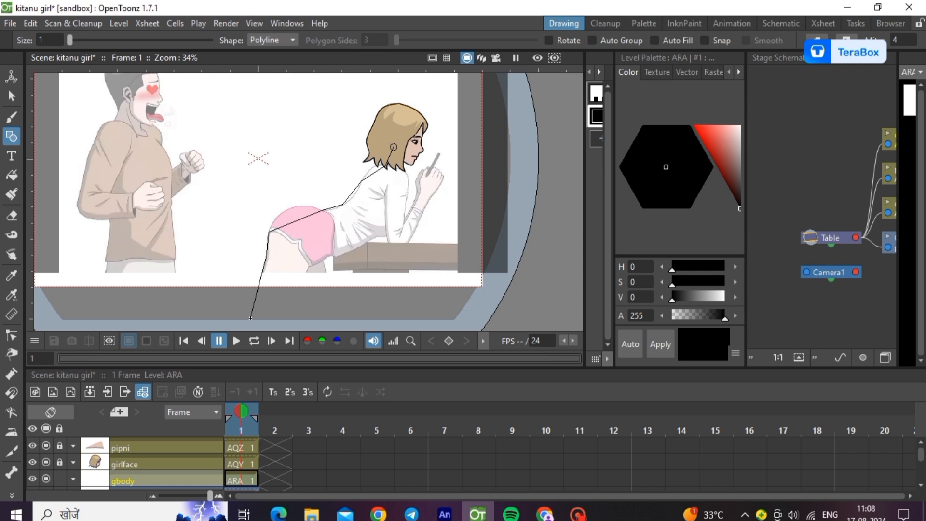
pyautogui.click(252, 318)
pyautogui.click(278, 318)
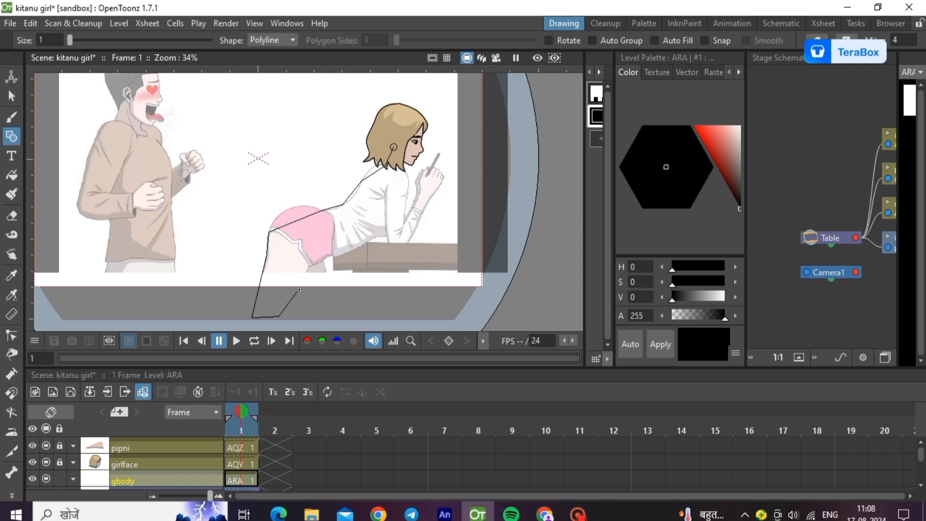
pyautogui.click(294, 289)
pyautogui.click(302, 316)
pyautogui.click(330, 312)
# - Continue the body polyline along the shorts' lower edge and the shirt's underside, around the elbow and up the forearm to the hand
pyautogui.scroll(2, 332, 256)
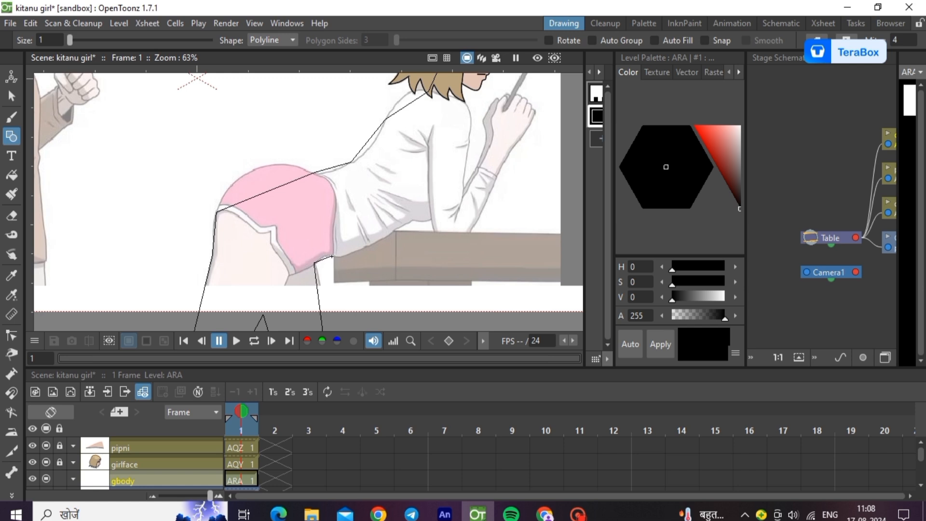
pyautogui.click(331, 254)
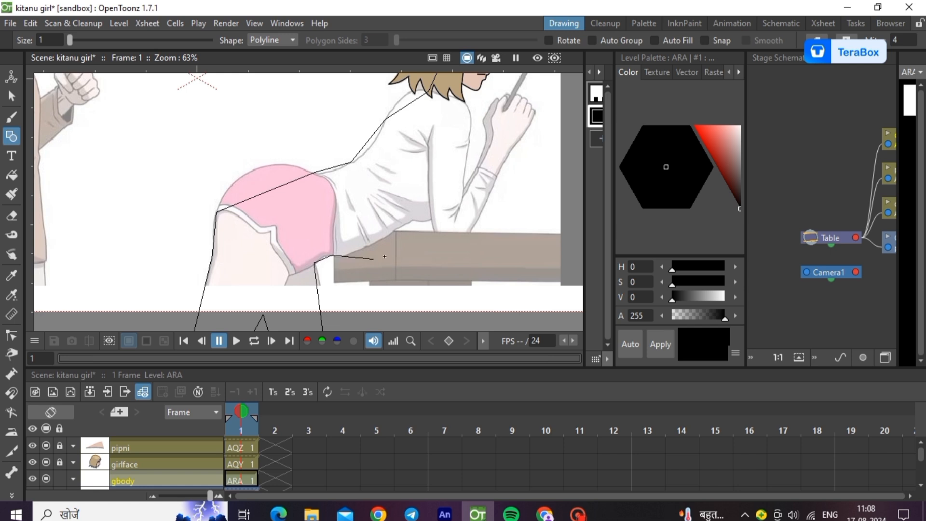
pyautogui.click(410, 222)
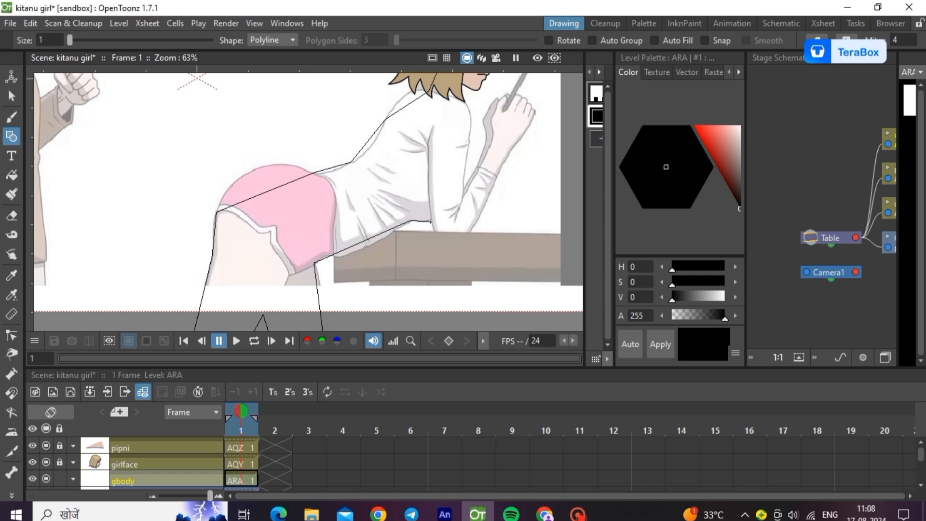
pyautogui.click(431, 222)
pyautogui.click(467, 237)
pyautogui.scroll(-1, 506, 193)
pyautogui.scroll(2, 531, 121)
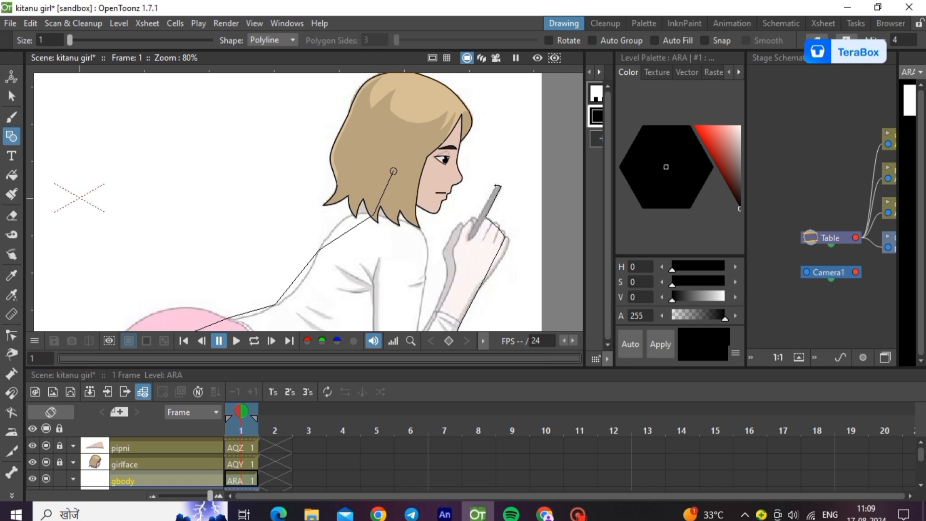
# - Trace the pen, the inner forearm and the upper arm, and close the body polyline at its starting point under the hair
pyautogui.click(498, 186)
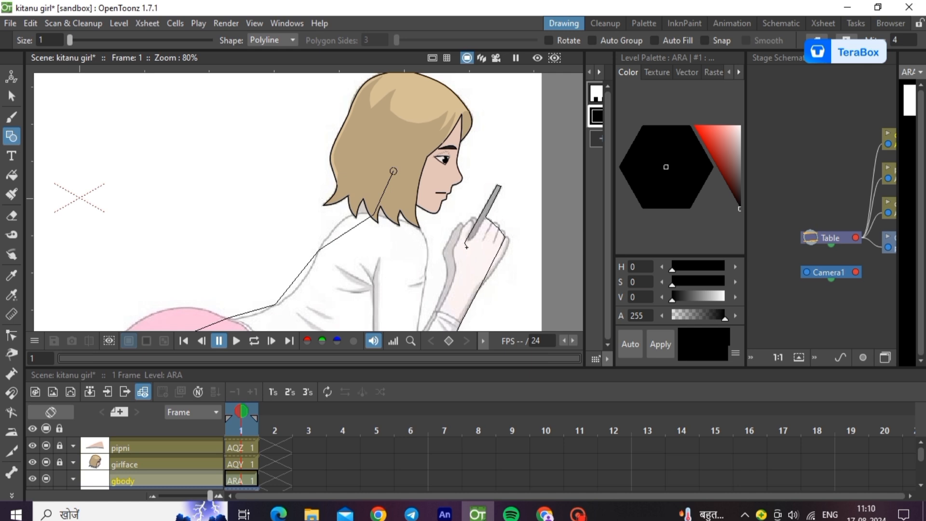
pyautogui.click(448, 271)
pyautogui.scroll(-2, 448, 271)
pyautogui.scroll(4, 458, 292)
pyautogui.scroll(1, 458, 292)
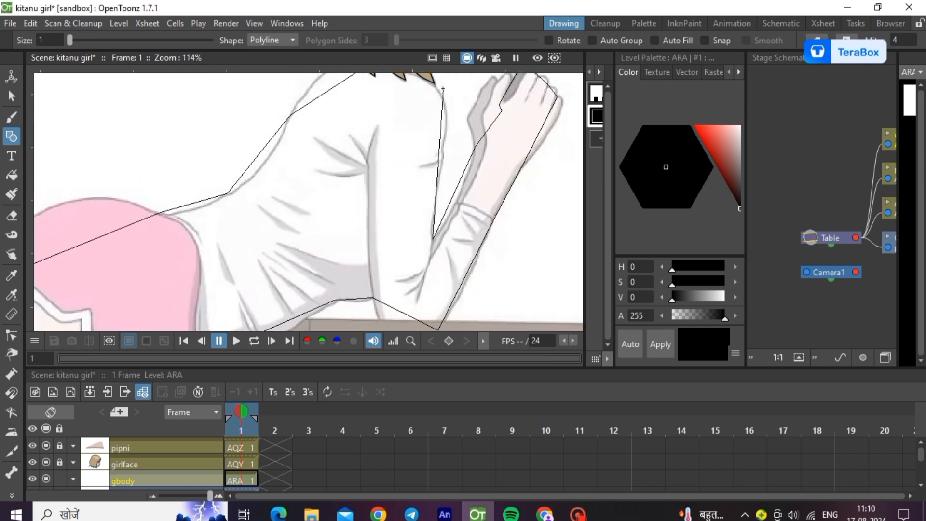
pyautogui.scroll(-2, 478, 270)
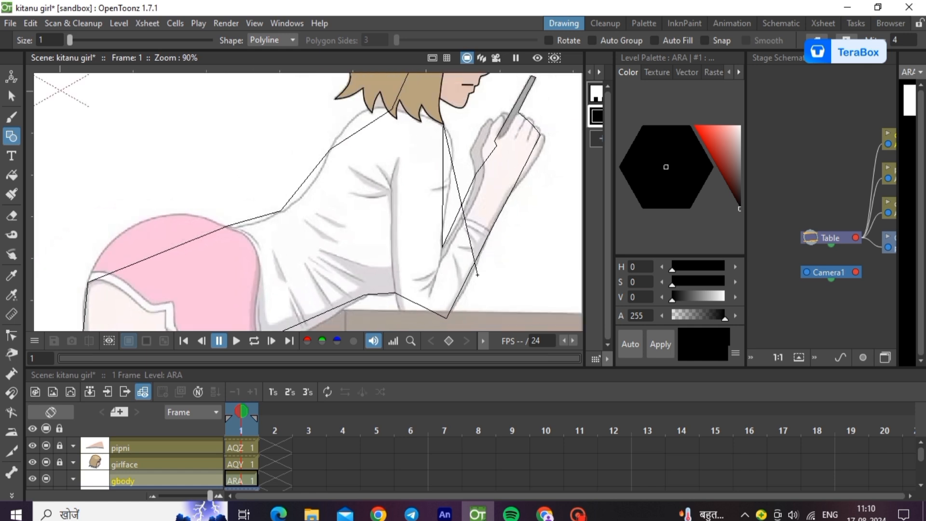
pyautogui.click(434, 82)
pyautogui.scroll(2, 414, 88)
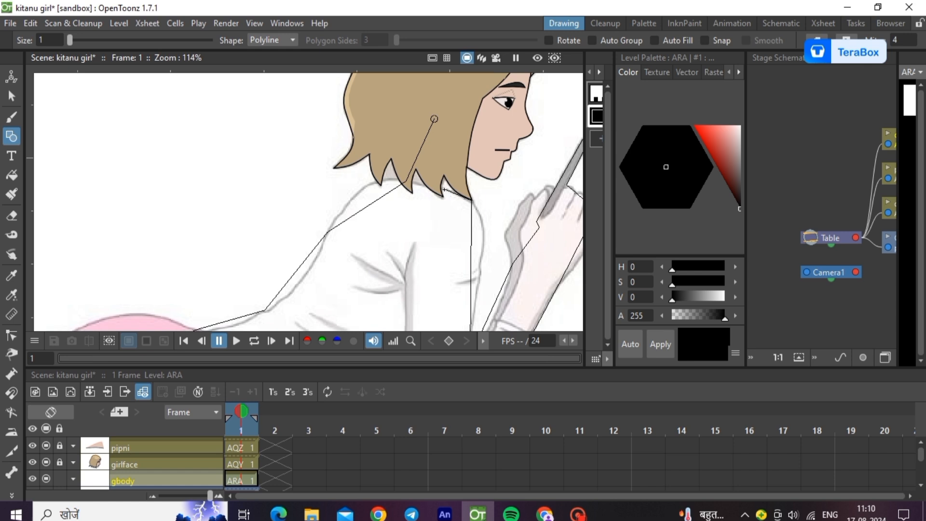
pyautogui.click(444, 190)
pyautogui.click(435, 119)
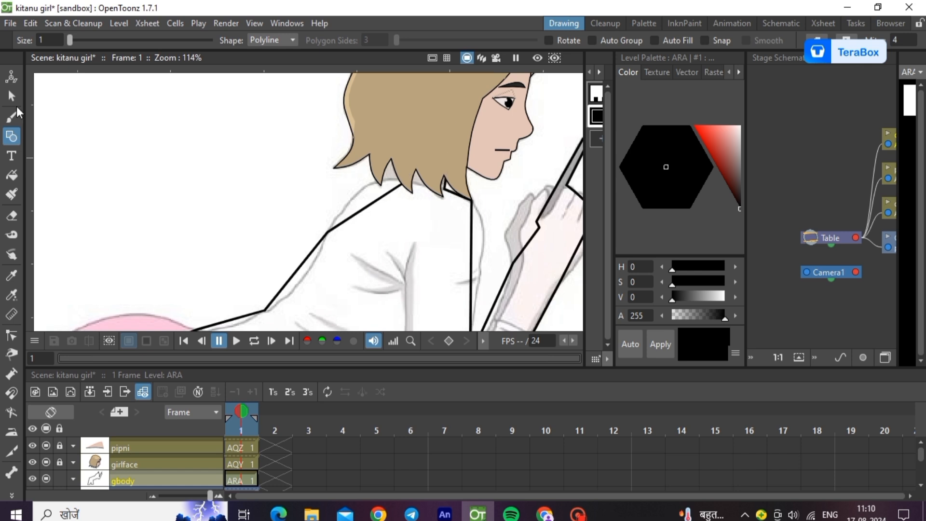
# - Select the whole body outline and reduce its stroke thickness
pyautogui.click(12, 96)
pyautogui.click(444, 125)
pyautogui.scroll(-5, 444, 125)
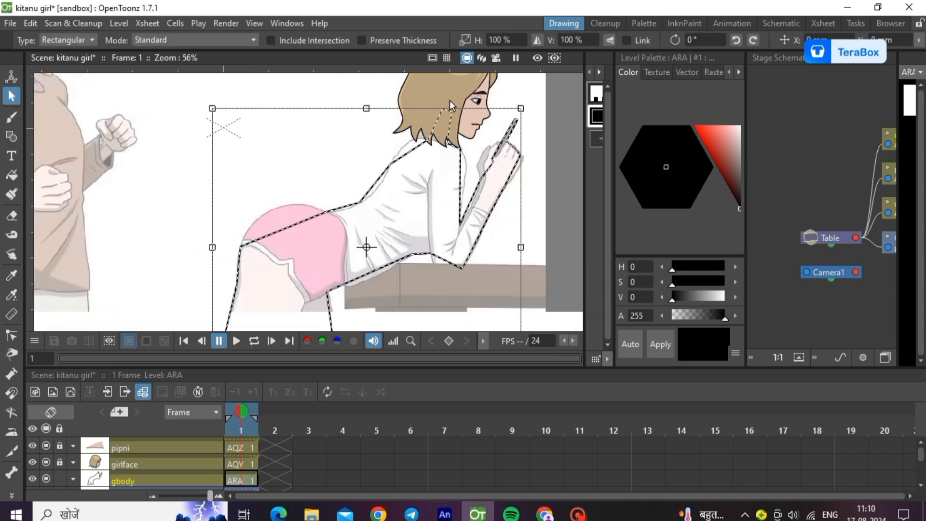
pyautogui.scroll(3, 491, 309)
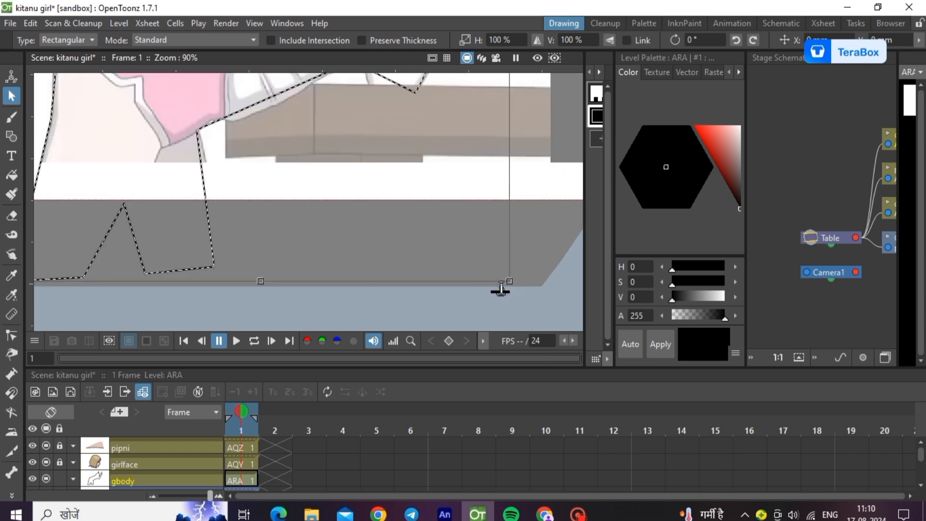
# - Bend the body outline's segments over the pink shorts and down the back of the thigh to match the reference
pyautogui.press('c')
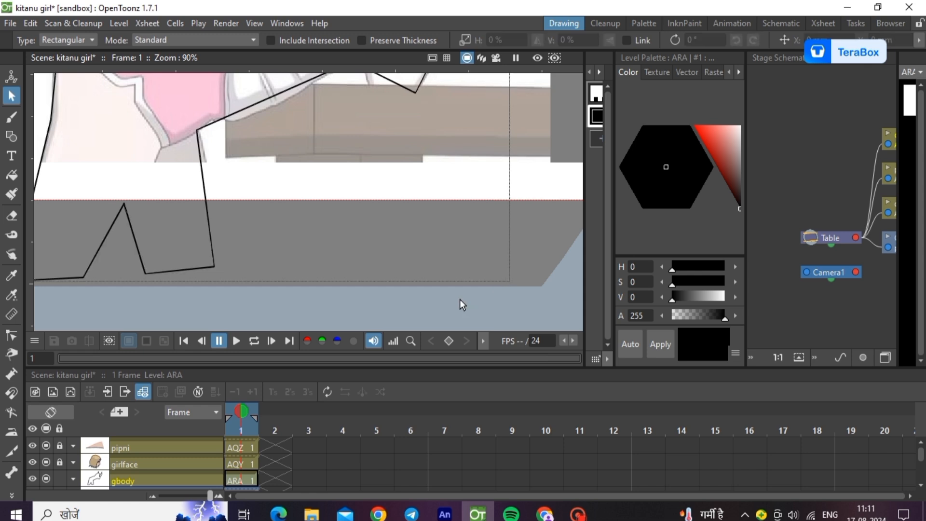
pyautogui.scroll(-3, 473, 296)
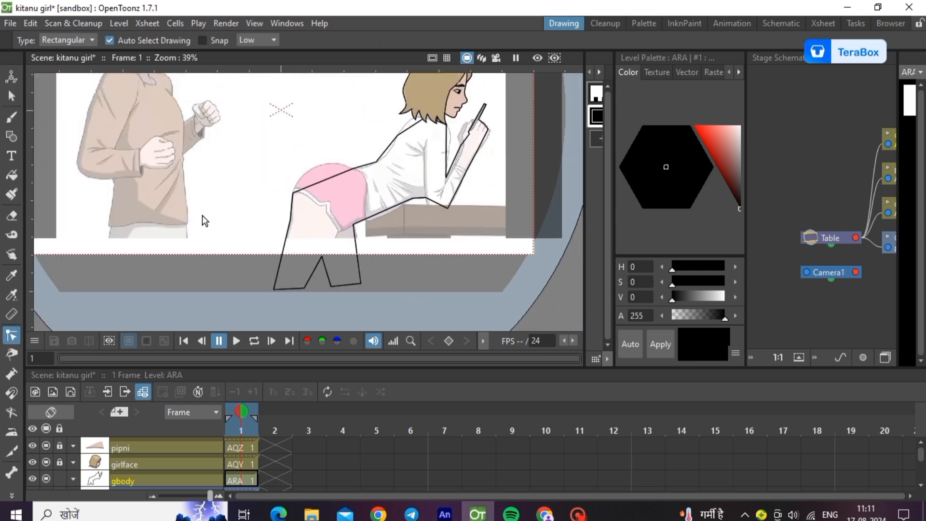
pyautogui.click(314, 183)
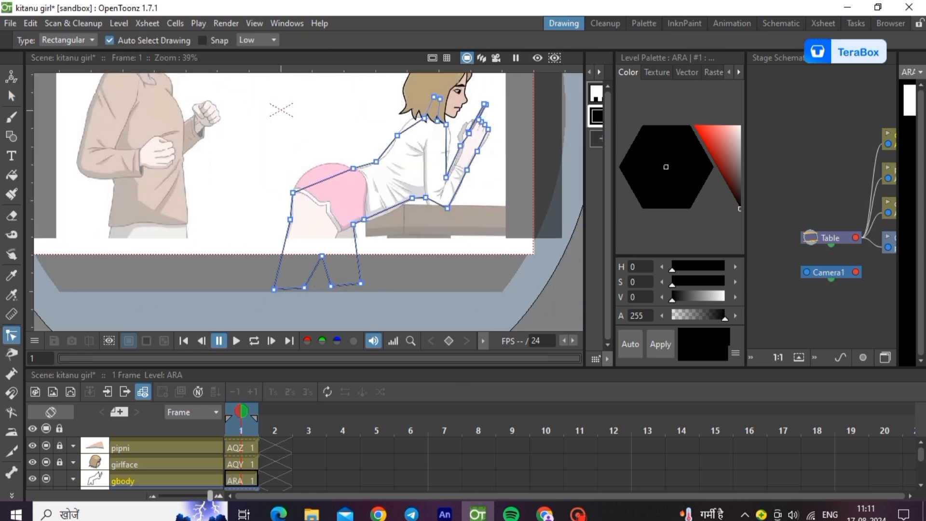
pyautogui.scroll(3, 342, 146)
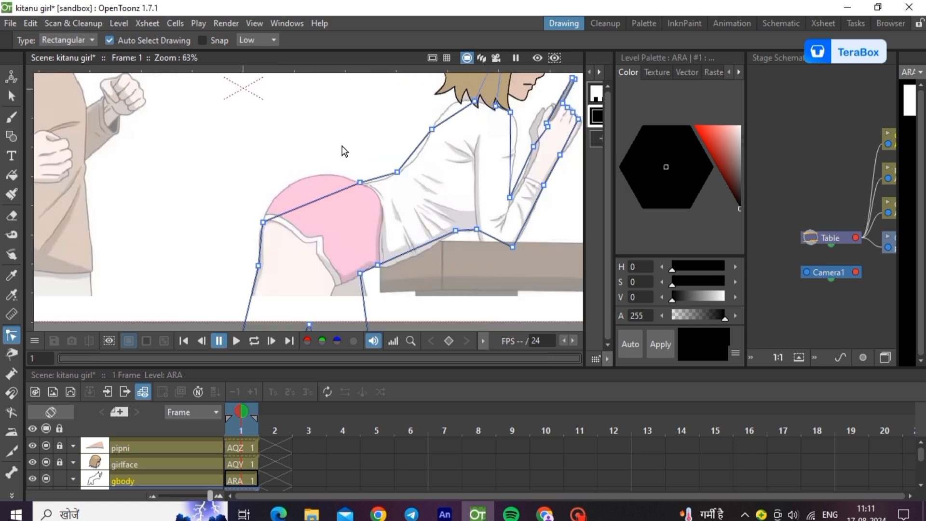
pyautogui.moveTo(310, 209); pyautogui.dragTo(330, 174)
pyautogui.moveTo(273, 193); pyautogui.dragTo(262, 195)
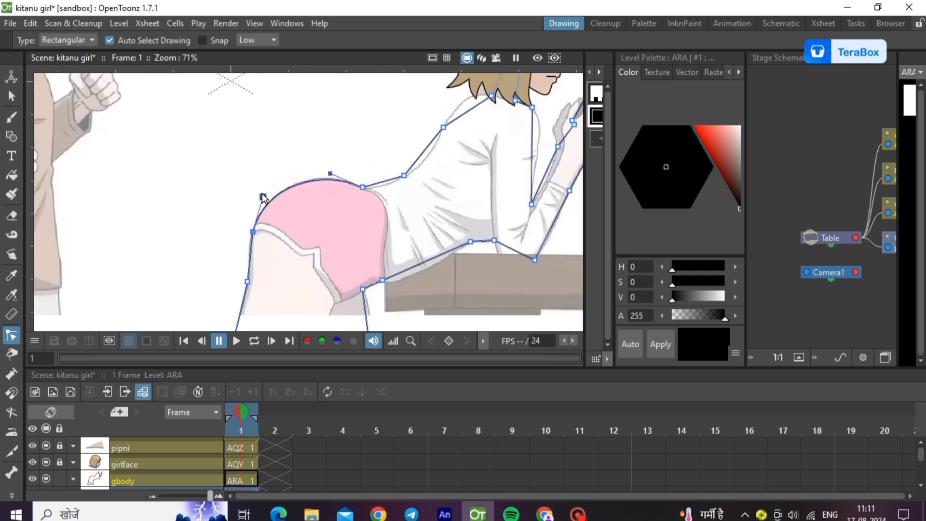
pyautogui.moveTo(331, 173); pyautogui.dragTo(333, 172)
pyautogui.scroll(-2, 290, 231)
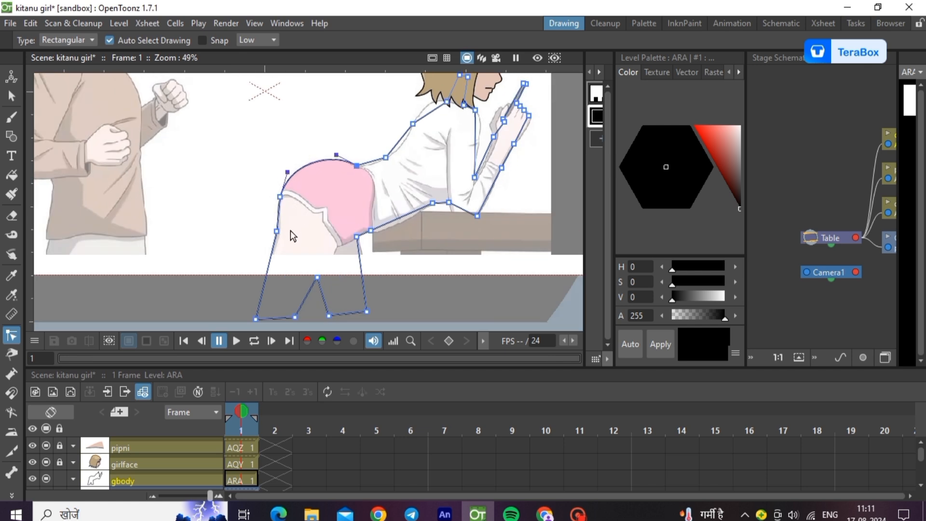
pyautogui.scroll(6, 290, 230)
pyautogui.click(254, 161)
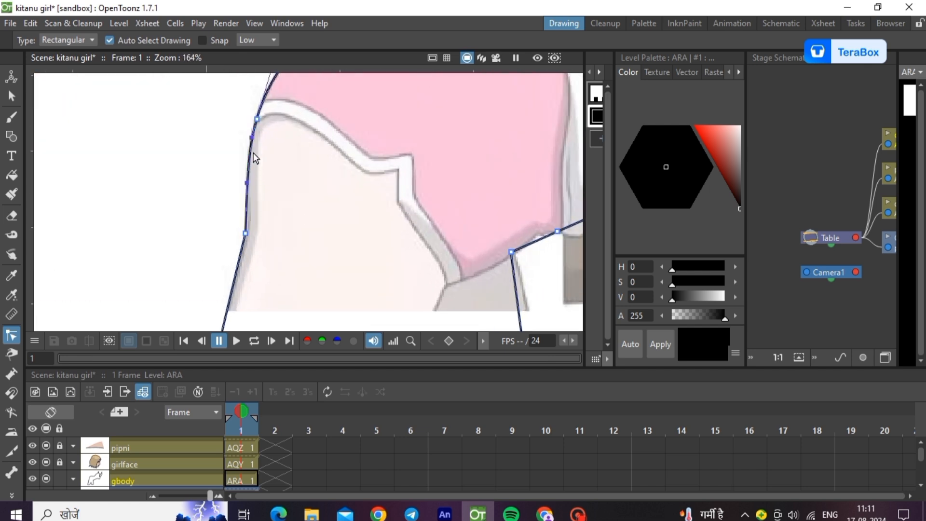
# - Adjust the points and curve the segments beneath the shorts and along the shirt's lower edge to follow the reference
pyautogui.scroll(-3, 254, 153)
pyautogui.scroll(7, 415, 171)
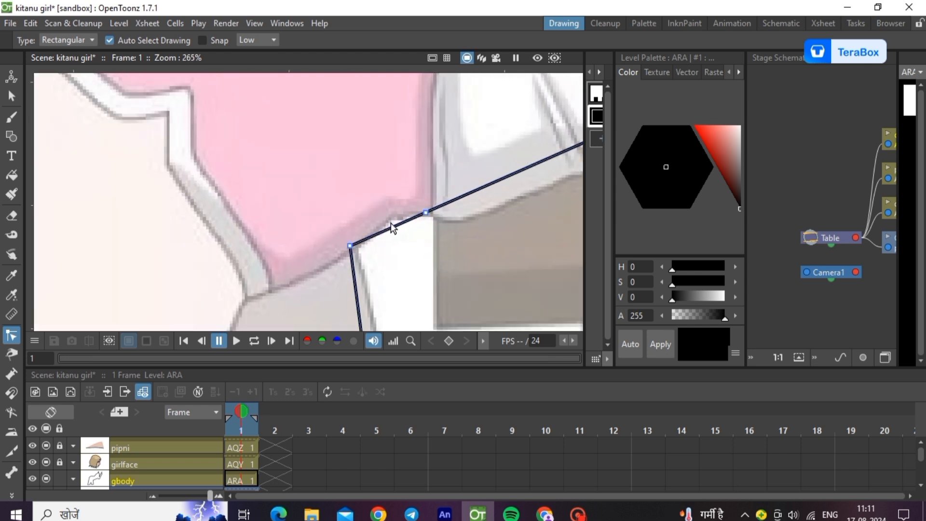
pyautogui.moveTo(408, 221); pyautogui.dragTo(428, 218)
pyautogui.click(428, 214)
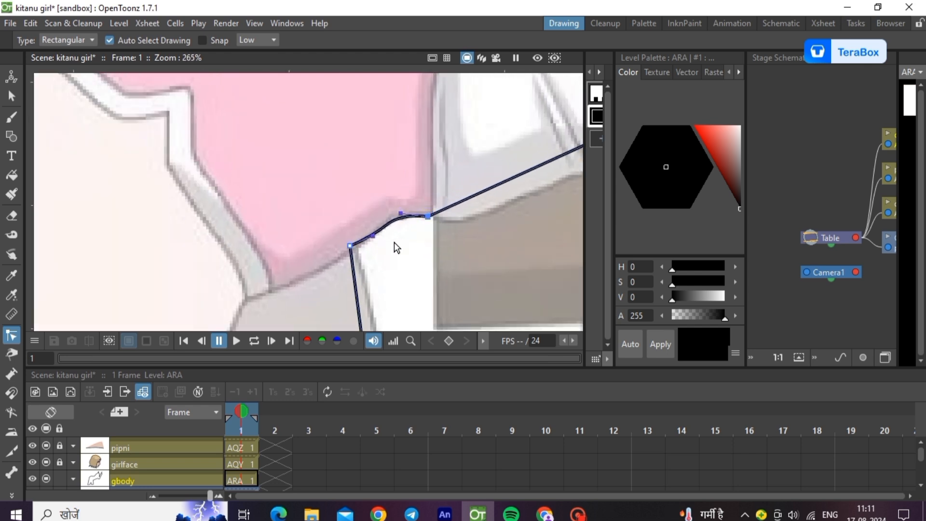
pyautogui.scroll(-6, 395, 243)
pyautogui.click(431, 215)
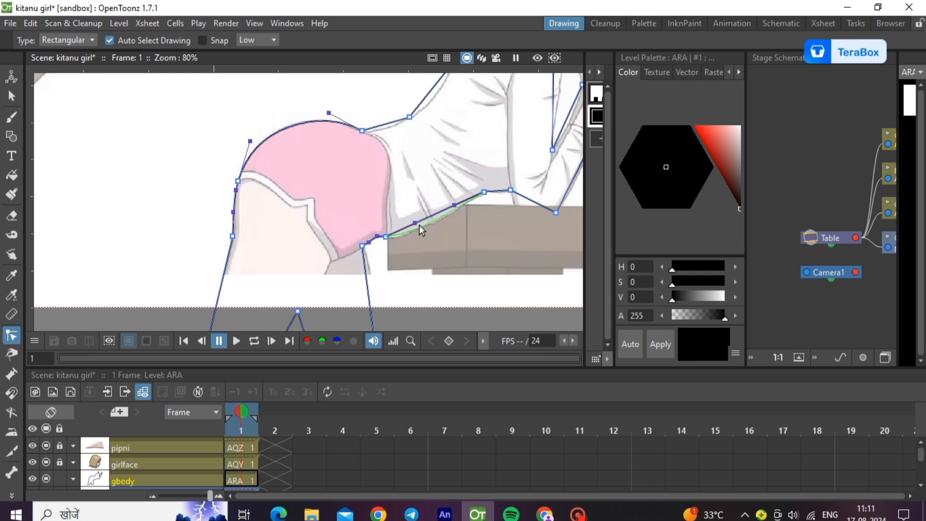
pyautogui.scroll(7, 509, 184)
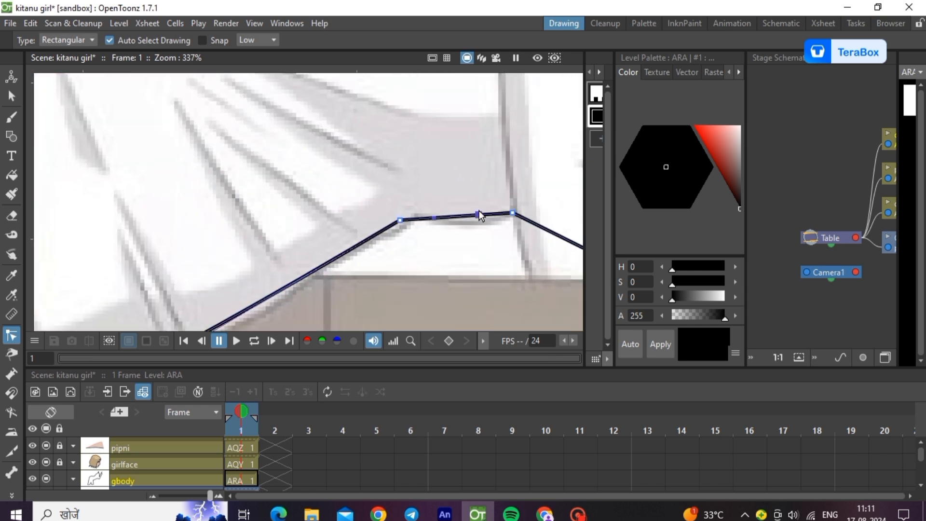
pyautogui.moveTo(401, 219); pyautogui.dragTo(414, 218)
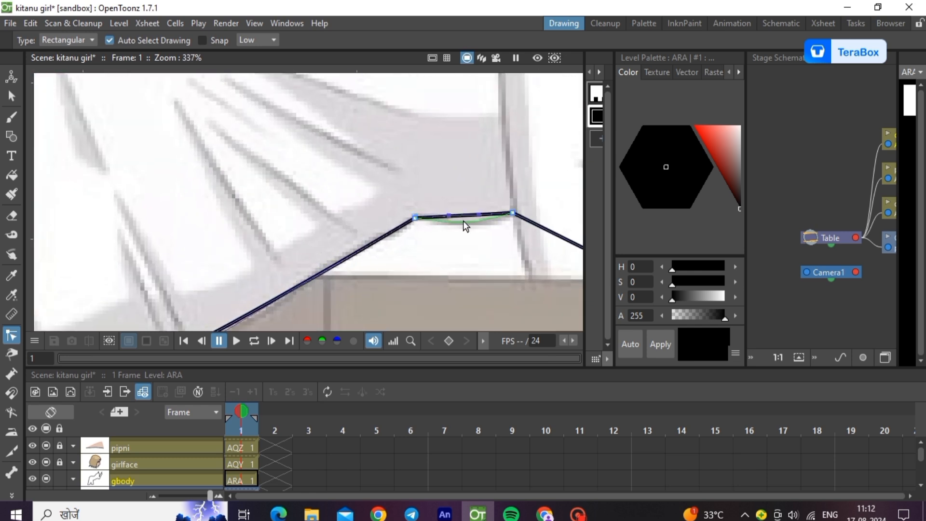
pyautogui.scroll(-5, 477, 154)
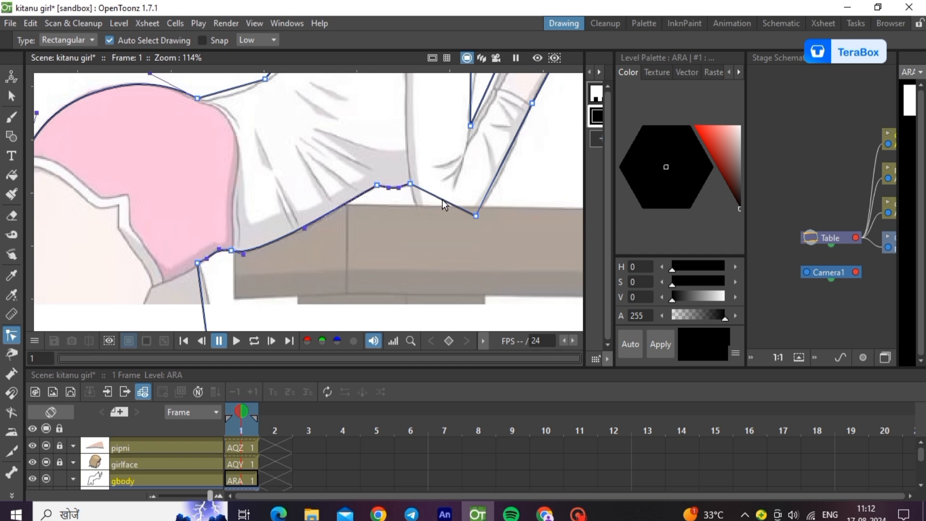
# - Curve the outline around the elbow and the outer edge of the forearm sleeve
pyautogui.click(443, 204)
pyautogui.moveTo(430, 233); pyautogui.dragTo(430, 233)
pyautogui.moveTo(505, 167); pyautogui.dragTo(522, 193)
# - Curve the outline along the outer side of the hand and round each knuckle up to the pen
pyautogui.scroll(-6, 506, 213)
pyautogui.scroll(10, 558, 85)
pyautogui.scroll(3, 516, 117)
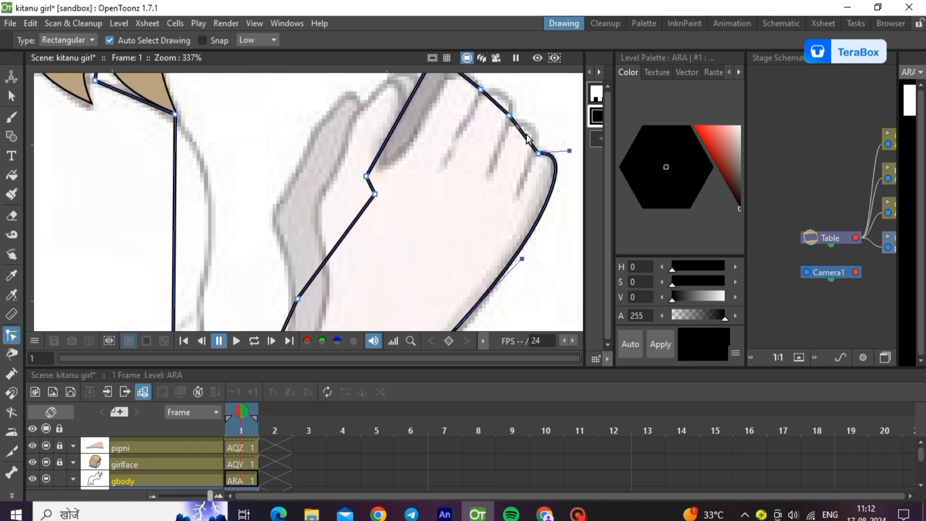
pyautogui.moveTo(528, 138); pyautogui.dragTo(497, 102)
pyautogui.scroll(-1, 481, 172)
pyautogui.scroll(-3, 486, 175)
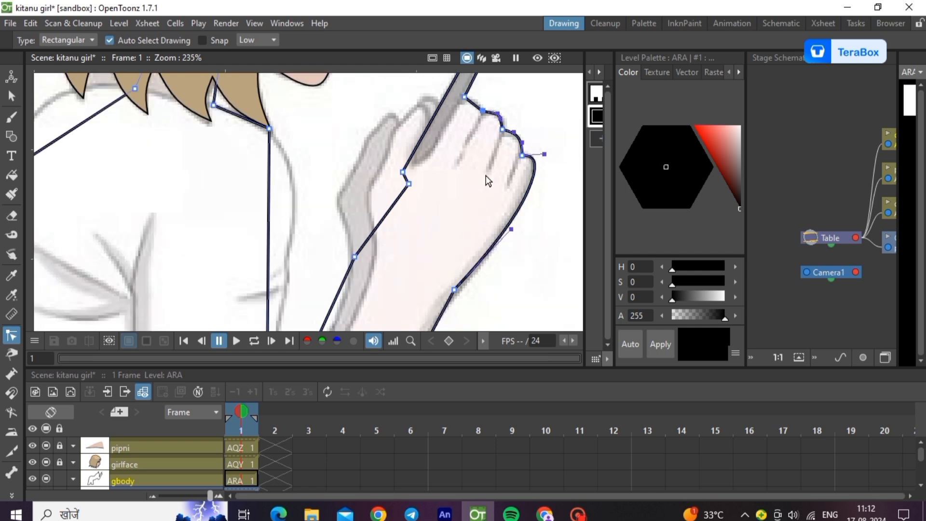
pyautogui.scroll(5, 465, 170)
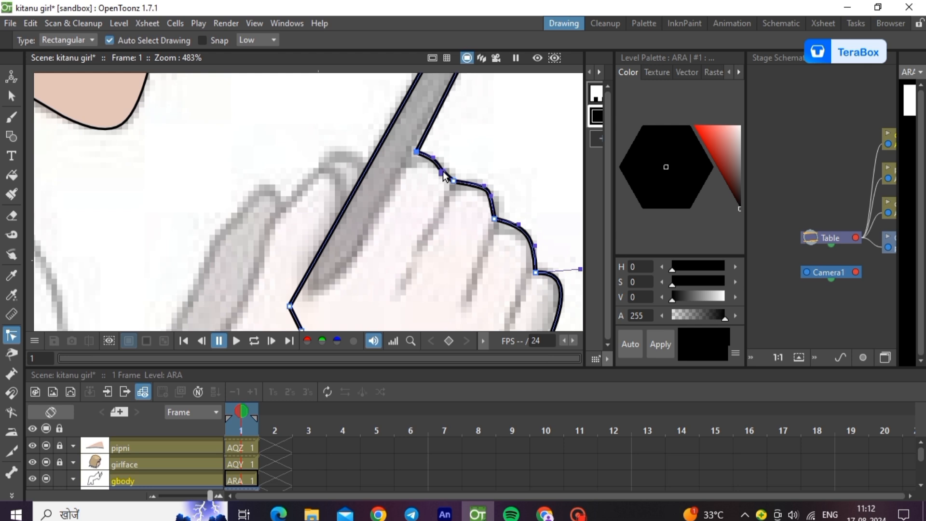
pyautogui.moveTo(443, 172); pyautogui.dragTo(447, 167)
# - Curve the outline along the front edge of the upper sleeve and the inner edge of the raised forearm to match the reference
pyautogui.scroll(-3, 455, 167)
pyautogui.scroll(-3, 455, 167)
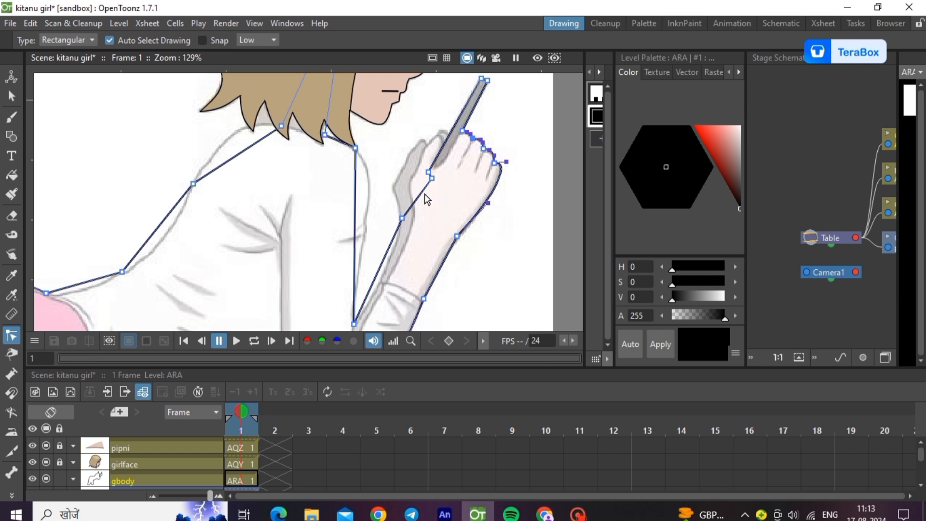
pyautogui.scroll(-1, 424, 194)
pyautogui.scroll(2, 367, 157)
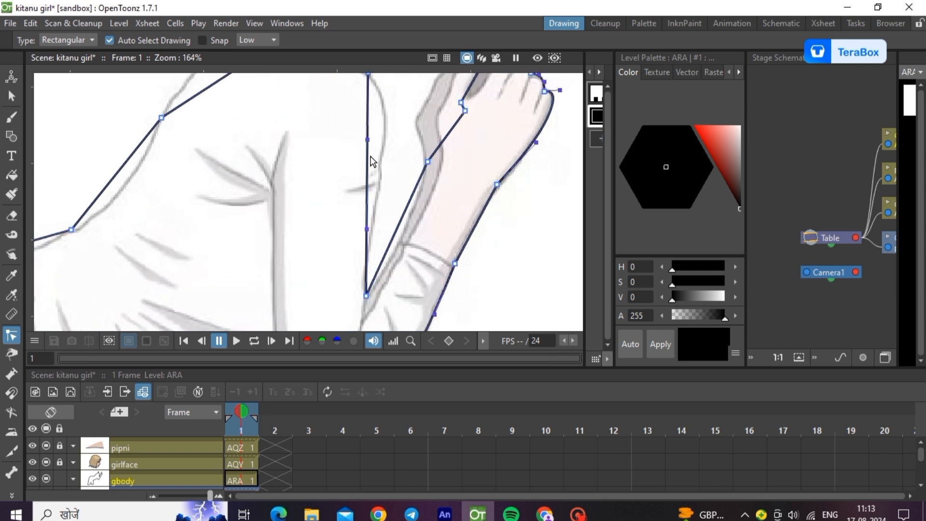
pyautogui.moveTo(367, 141); pyautogui.dragTo(395, 99)
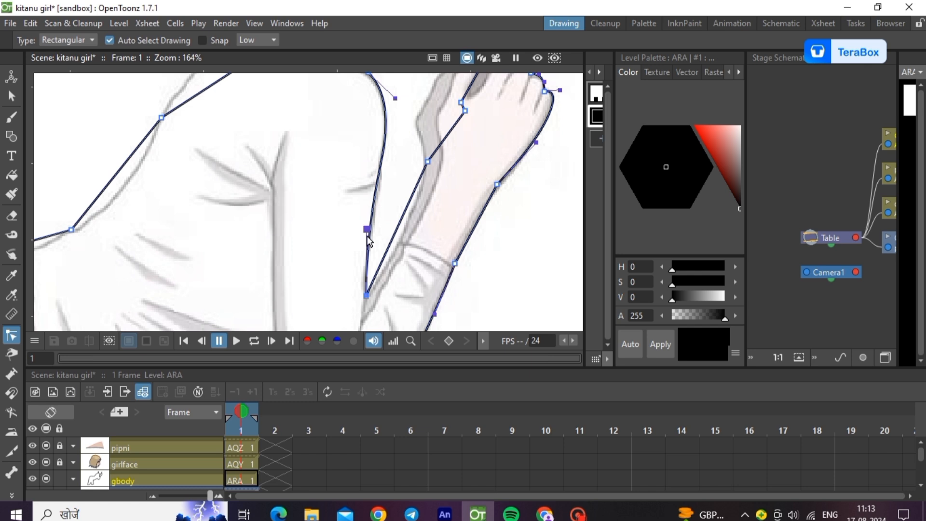
pyautogui.moveTo(367, 236); pyautogui.dragTo(410, 262)
pyautogui.click(401, 230)
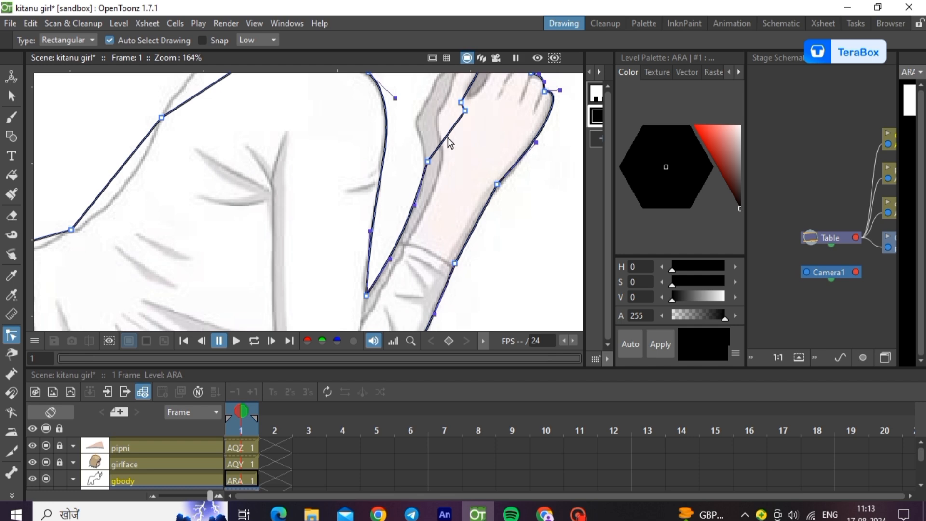
# - Reposition the neck point under the hair and curve the shoulder and neck segments of the body outline
pyautogui.scroll(-6, 449, 135)
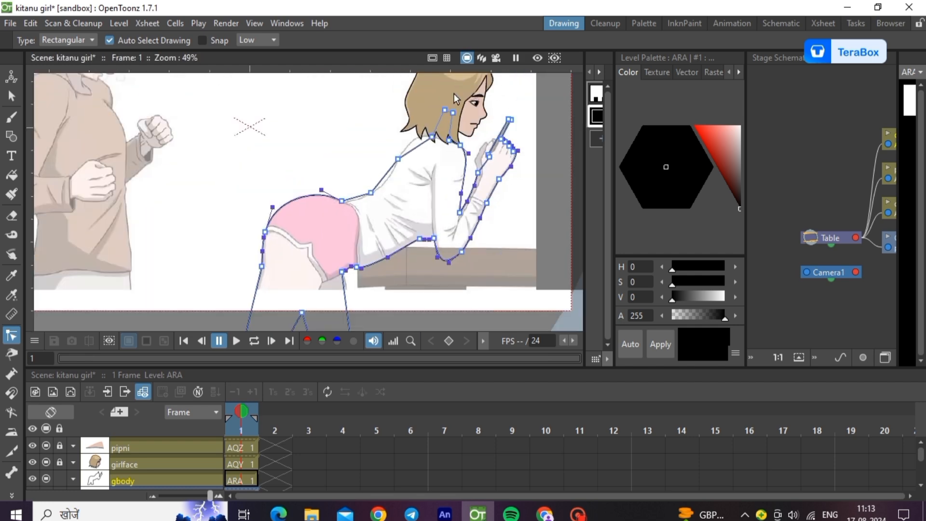
pyautogui.scroll(3, 453, 94)
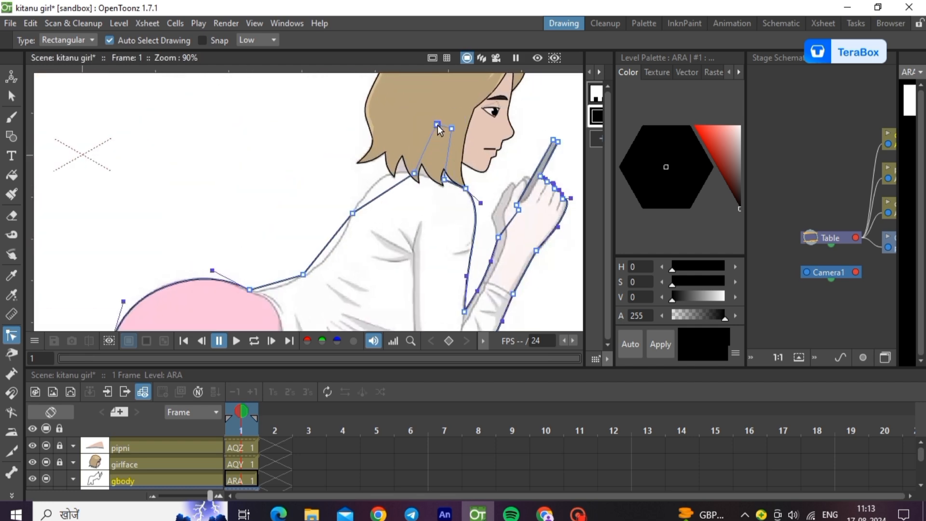
pyautogui.scroll(3, 438, 126)
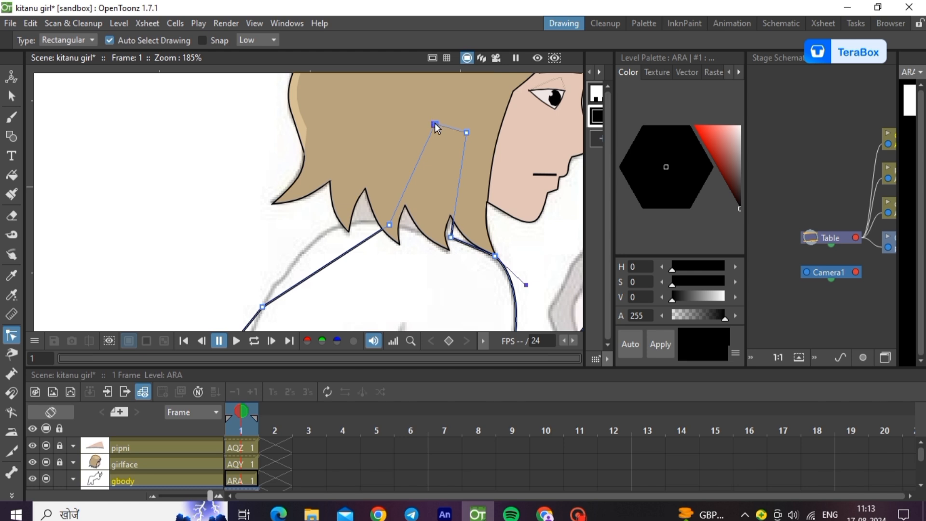
pyautogui.moveTo(437, 123); pyautogui.dragTo(418, 121)
pyautogui.moveTo(356, 247)
pyautogui.mouseDown()
pyautogui.moveTo(337, 255)
pyautogui.moveTo(338, 223)
pyautogui.mouseUp()
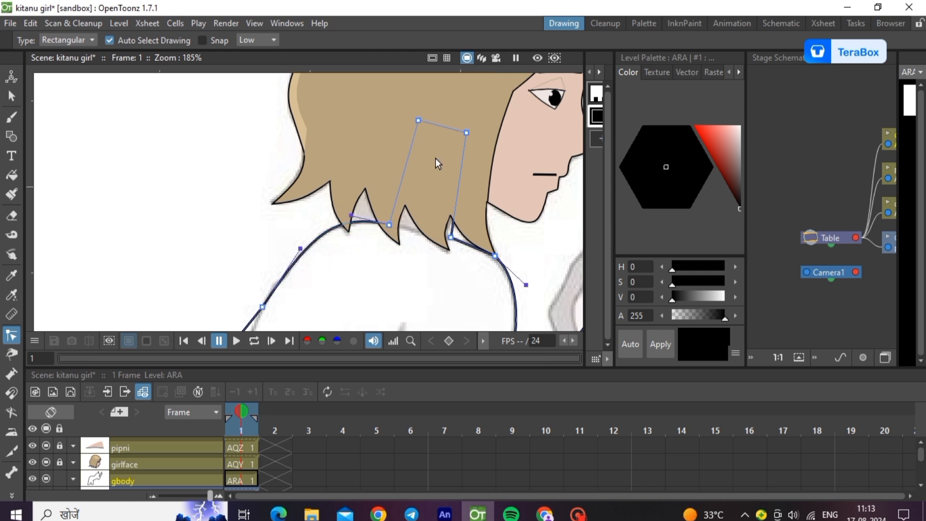
pyautogui.moveTo(459, 187); pyautogui.dragTo(463, 190)
pyautogui.moveTo(380, 181); pyautogui.dragTo(362, 218)
# - Bend the outline segments along the girl's upper and lower back to follow the shirt, and deselect the outline
pyautogui.scroll(-8, 430, 117)
pyautogui.scroll(3, 315, 242)
pyautogui.scroll(2, 315, 242)
pyautogui.moveTo(305, 245); pyautogui.dragTo(300, 251)
pyautogui.scroll(-3, 275, 171)
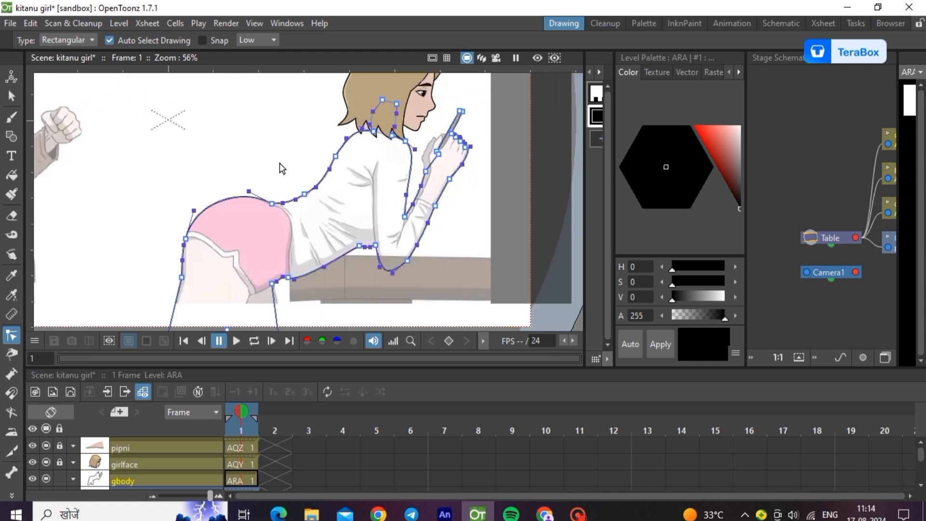
pyautogui.click(446, 311)
pyautogui.scroll(-2, 406, 270)
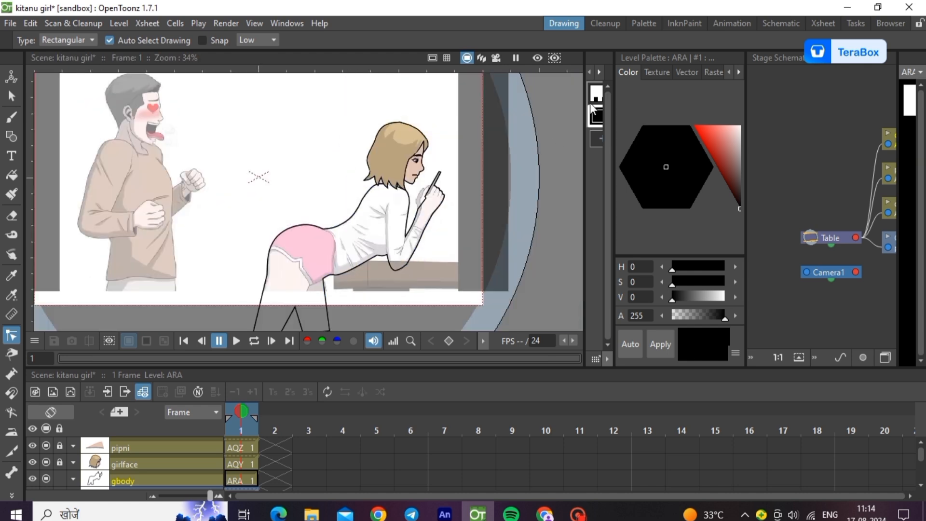
# - Add a new palette style, set its colour to H 0, S 4, V 93, and fill the whole body outline with it
pyautogui.click(597, 140)
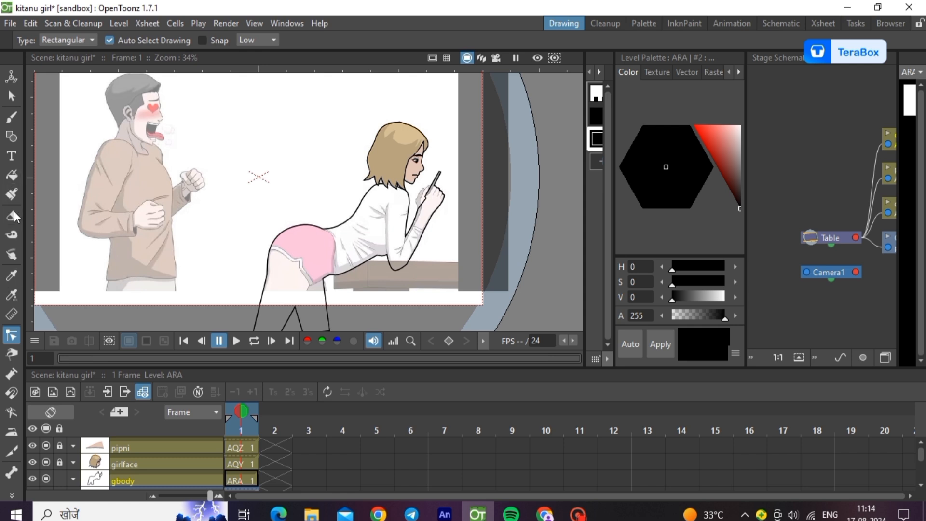
pyautogui.click(11, 295)
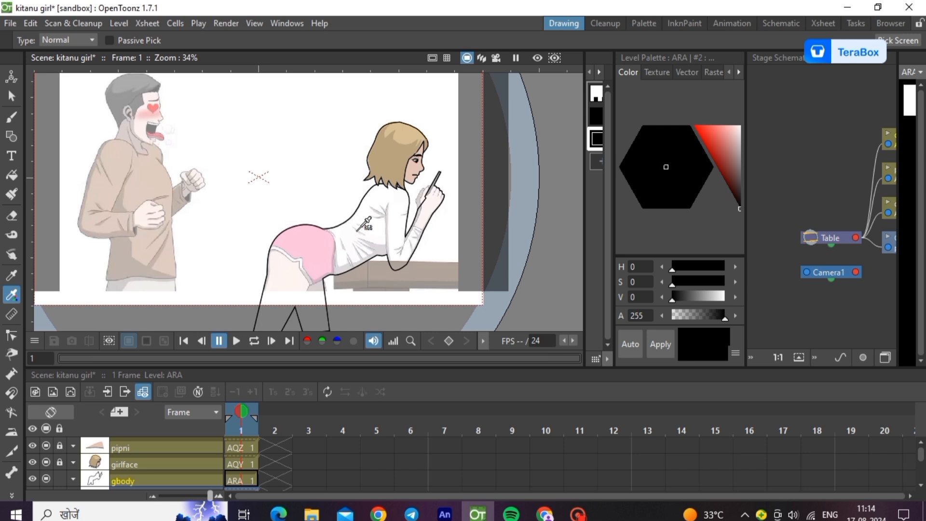
pyautogui.click(12, 175)
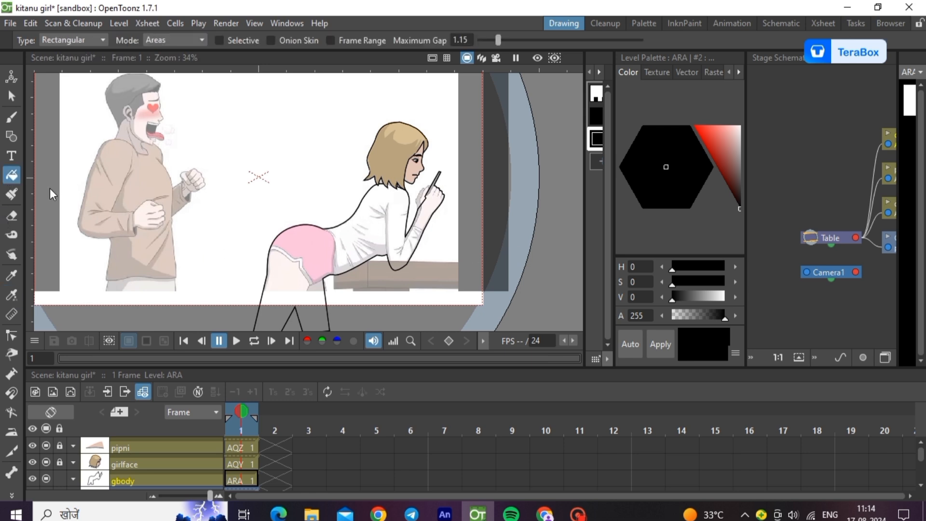
pyautogui.click(595, 163)
pyautogui.click(597, 138)
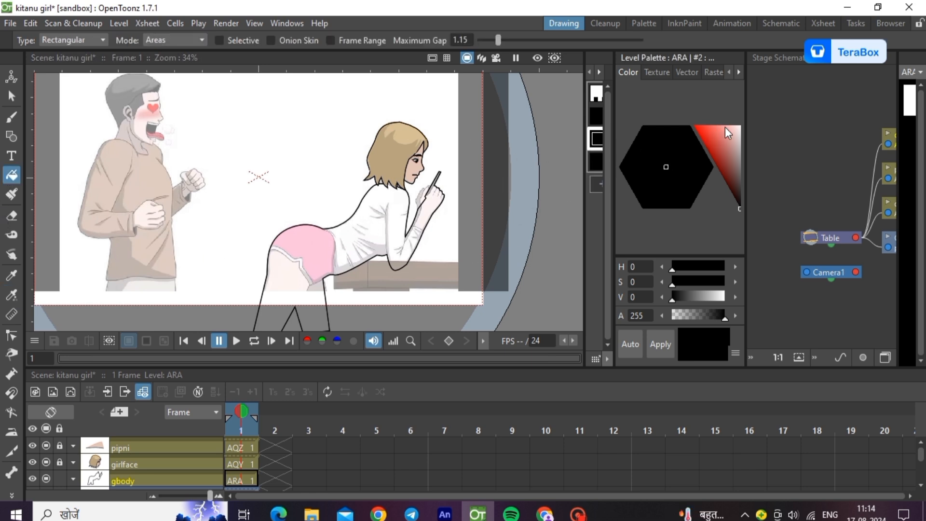
pyautogui.moveTo(726, 126); pyautogui.dragTo(741, 131)
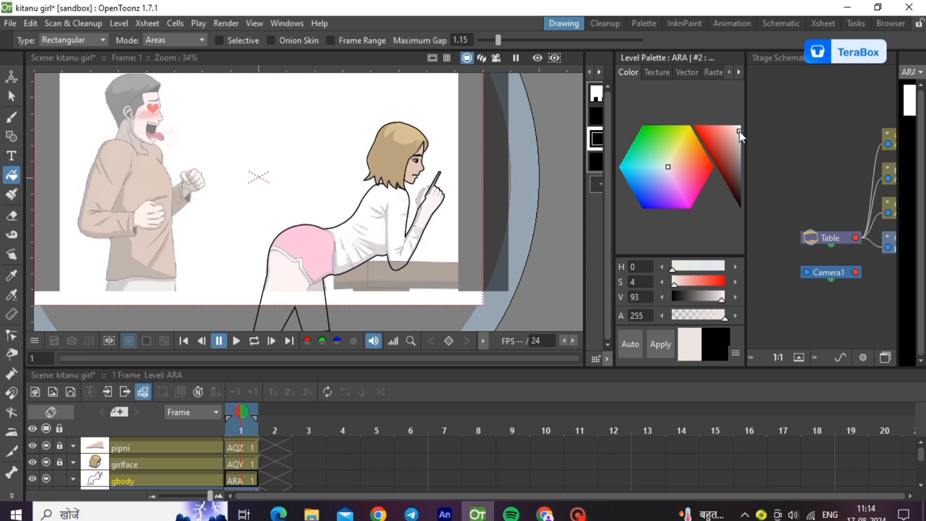
pyautogui.click(660, 344)
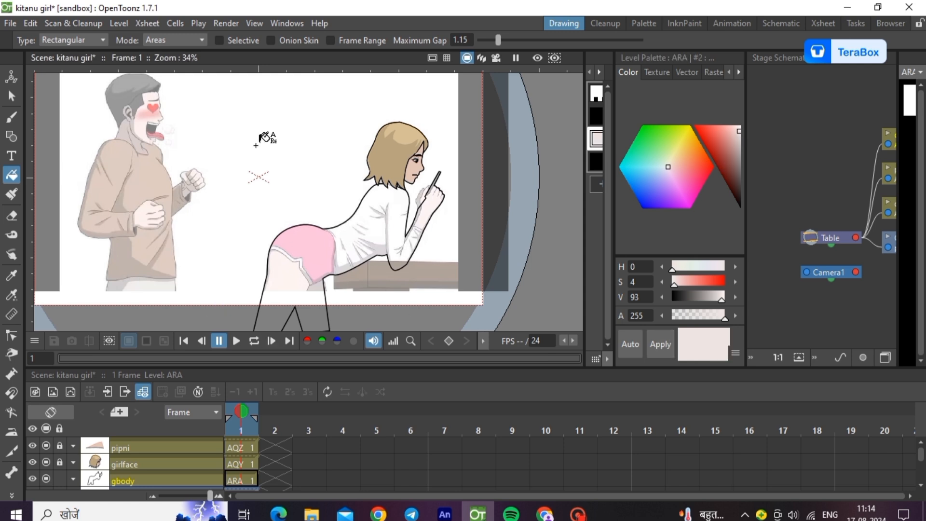
pyautogui.moveTo(214, 131); pyautogui.dragTo(476, 332)
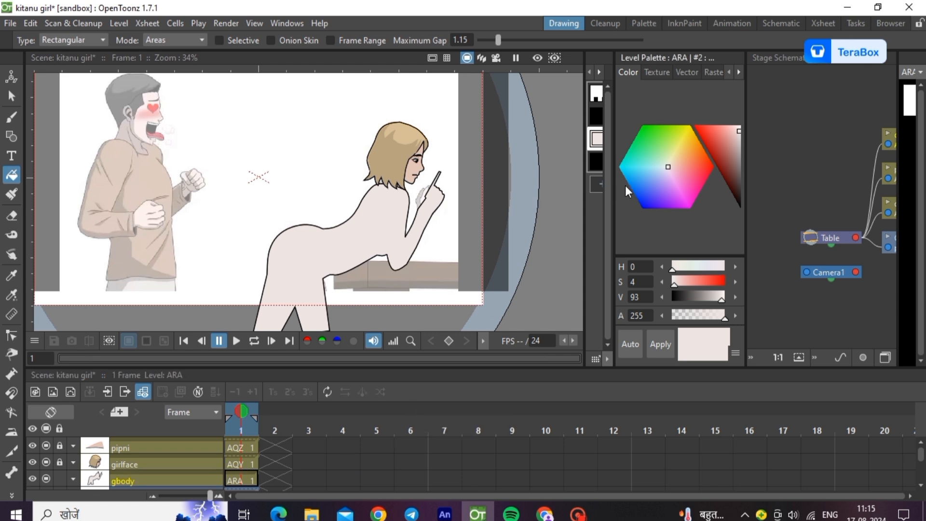
# - Add another palette style and change the body fill colour to H 0, S 0, V 95
pyautogui.click(598, 183)
pyautogui.doubleClick(598, 141)
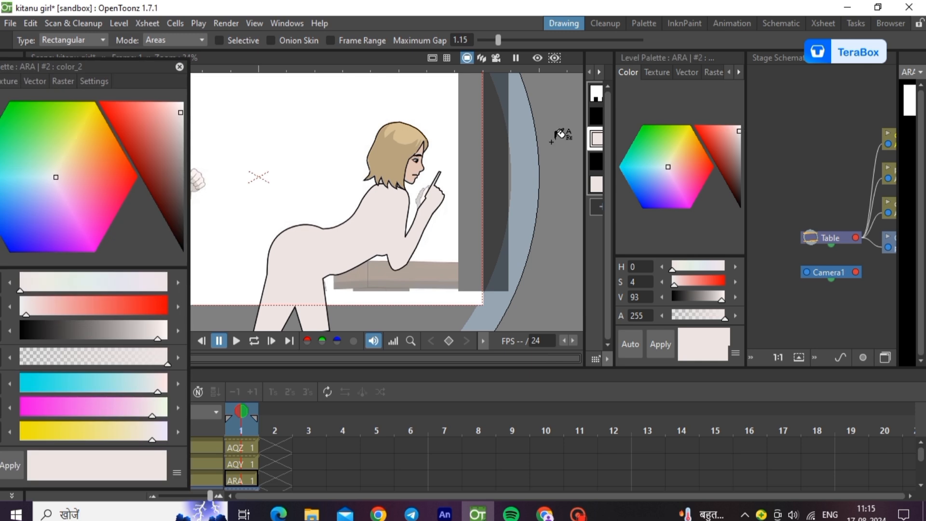
pyautogui.click(180, 66)
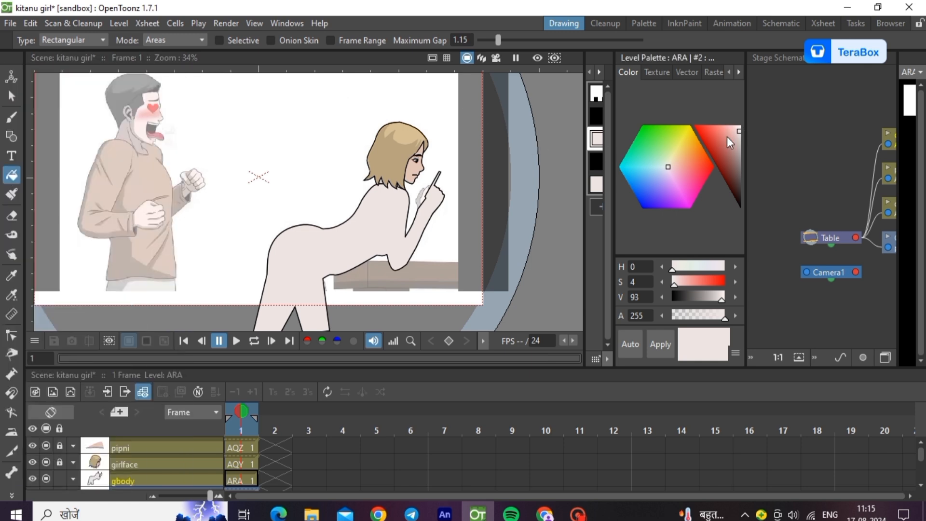
pyautogui.moveTo(737, 126); pyautogui.dragTo(742, 129)
pyautogui.click(667, 340)
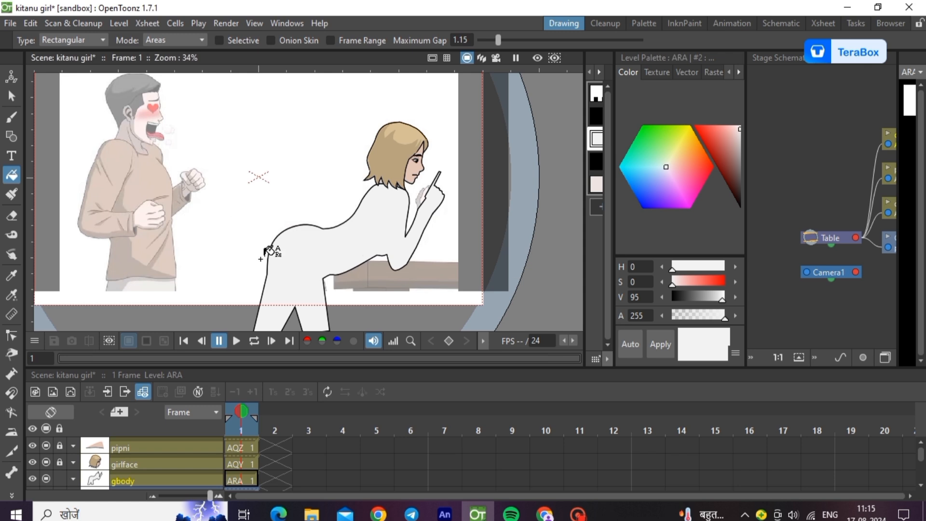
# - Set the gbody column's opacity to 50%
pyautogui.click(74, 479)
pyautogui.click(130, 495)
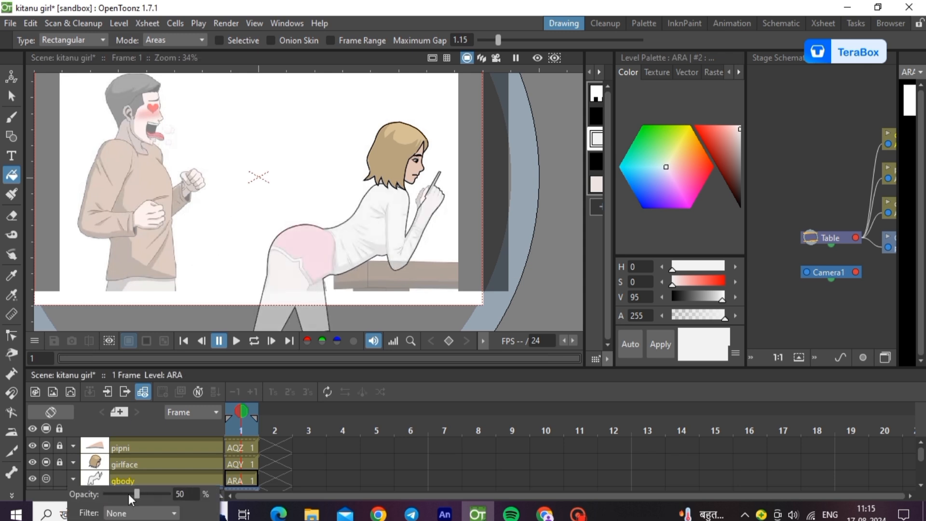
# - Draw a black polyline on the gbody level along the waist edge of the pink shorts, down to the belly outline
pyautogui.click(11, 136)
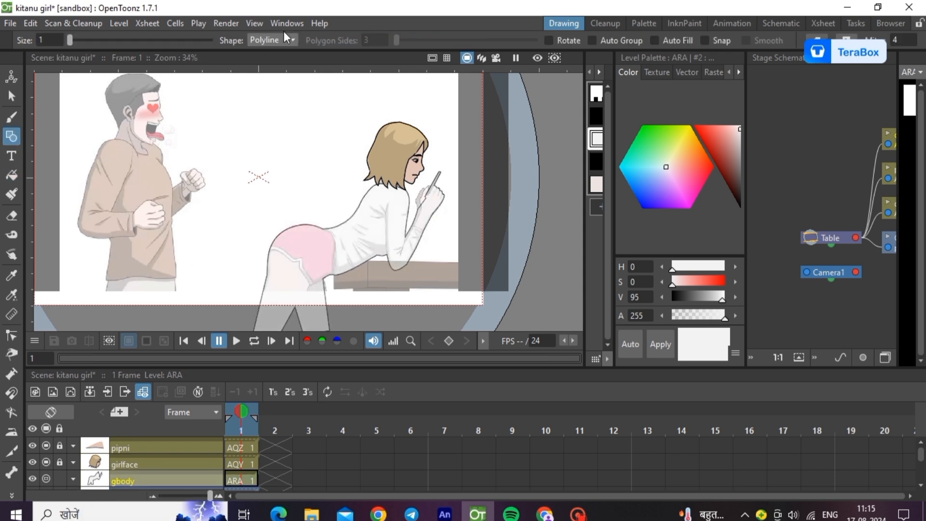
pyautogui.click(595, 114)
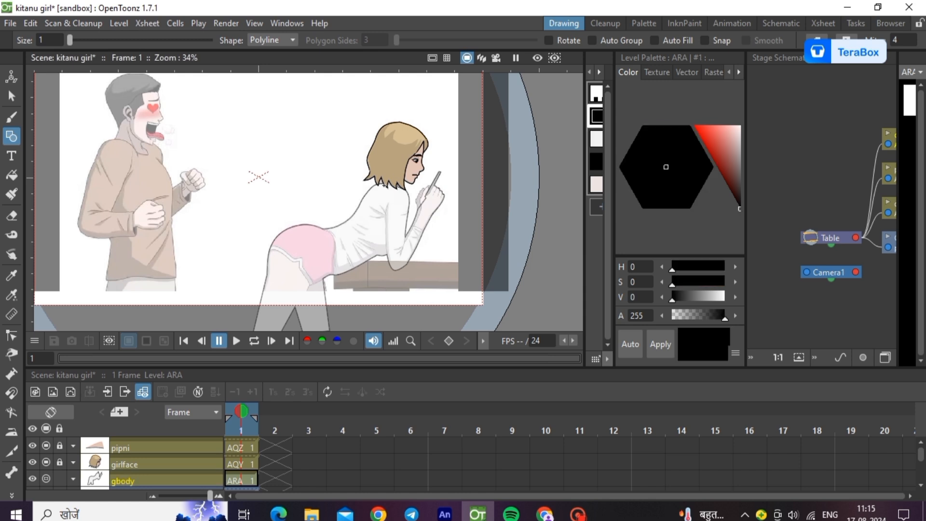
pyautogui.scroll(6, 392, 271)
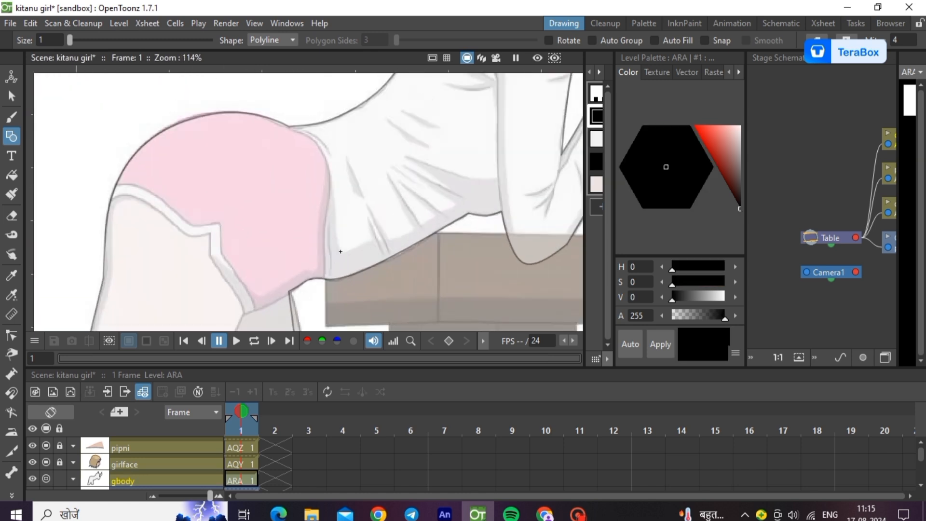
pyautogui.click(289, 126)
pyautogui.doubleClick(325, 279)
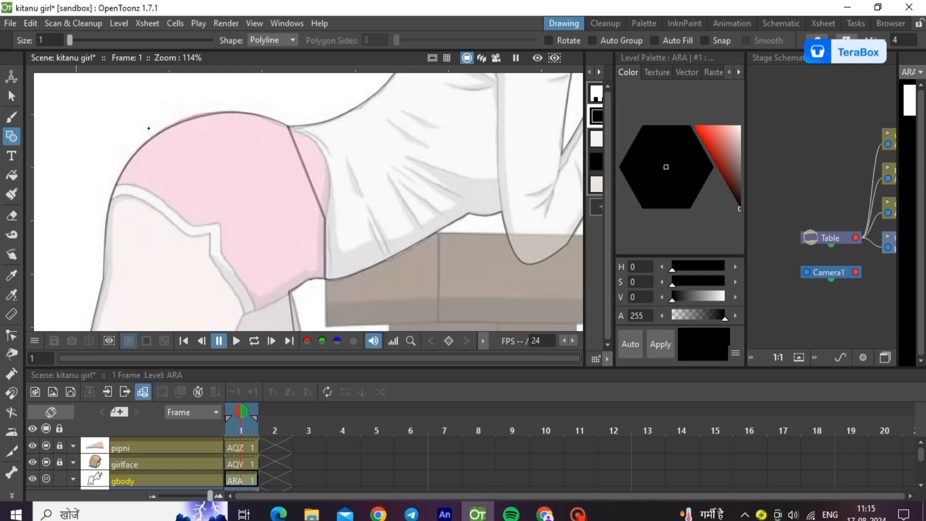
# - Curve the upper segment of the waist line outward with the Control Point Editor to follow the reference edge
pyautogui.click(11, 96)
pyautogui.click(305, 178)
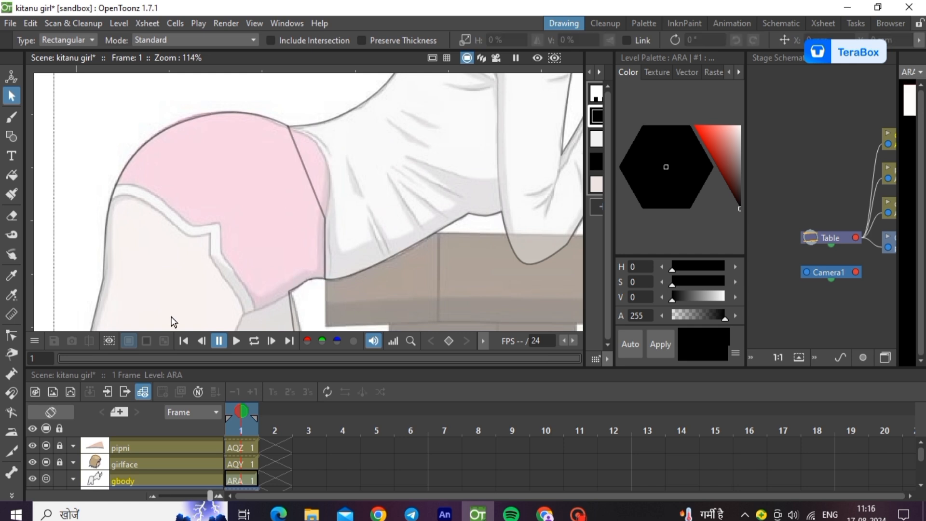
pyautogui.click(11, 336)
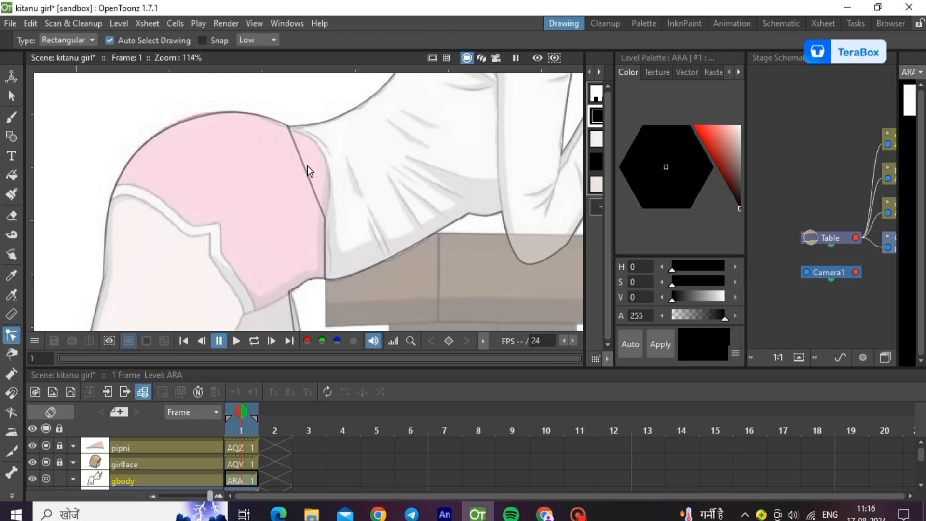
pyautogui.click(308, 176)
pyautogui.moveTo(307, 153)
pyautogui.mouseDown()
pyautogui.moveTo(317, 188)
pyautogui.moveTo(337, 186)
pyautogui.mouseUp()
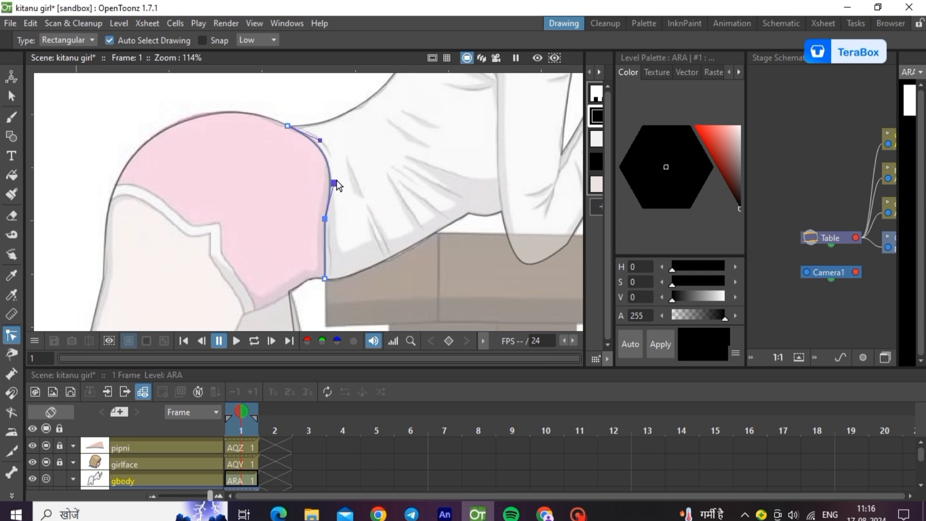
# - Bend the lower segment of the waist line slightly inward to match the reference drawing
pyautogui.scroll(7, 332, 262)
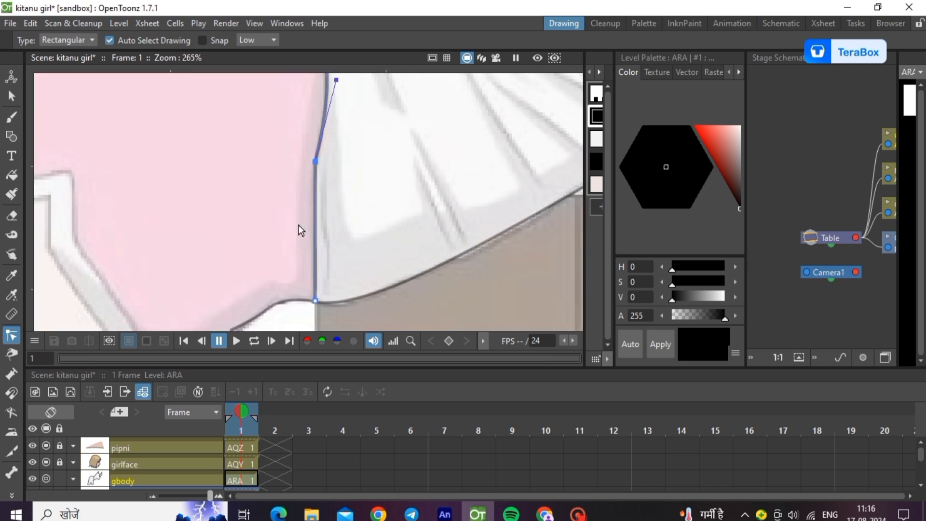
pyautogui.click(312, 240)
pyautogui.scroll(-4, 374, 157)
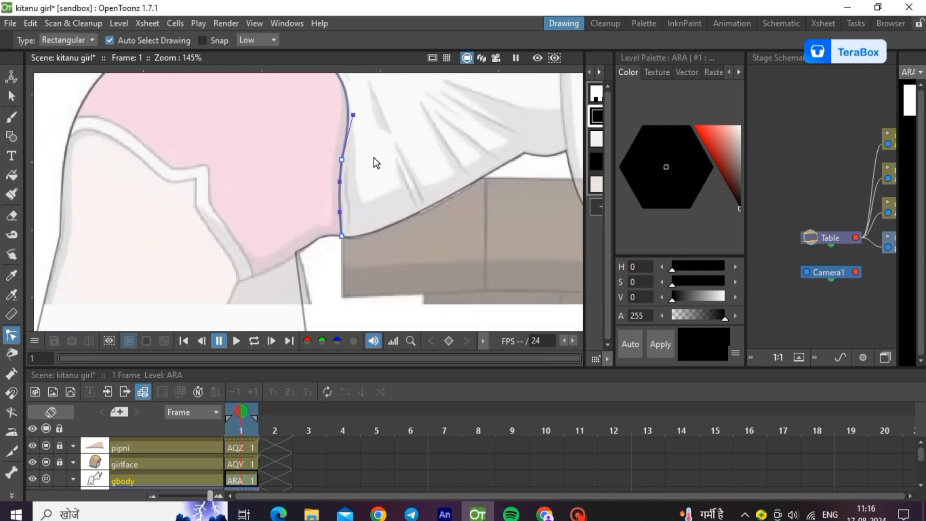
pyautogui.click(364, 251)
pyautogui.scroll(-4, 364, 250)
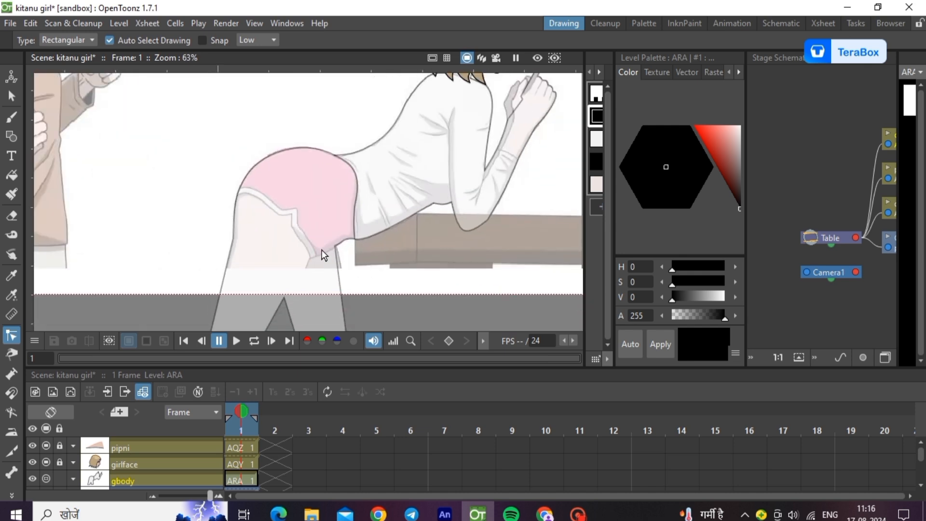
# - Draw a black polyline along the lower edge of the shorts' trim, through the notch and on to the inner leg line
pyautogui.click(12, 137)
pyautogui.scroll(4, 295, 259)
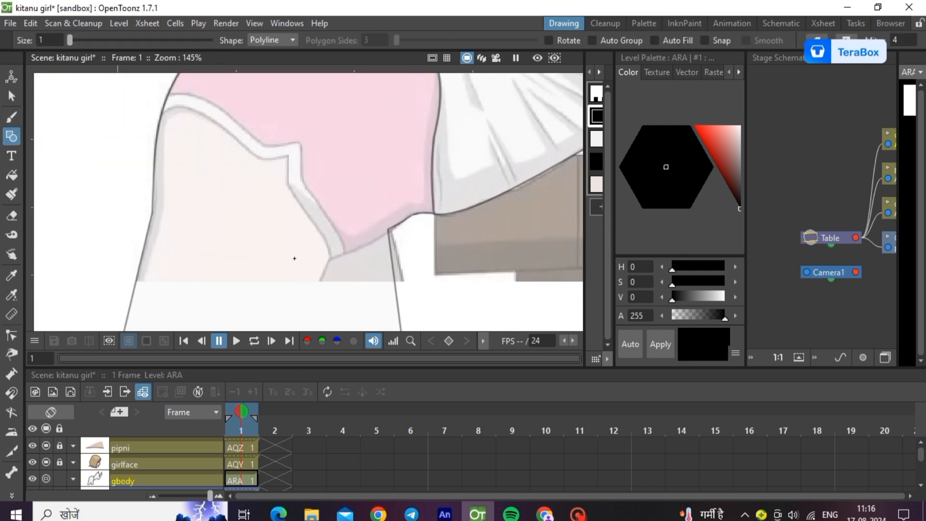
pyautogui.click(160, 114)
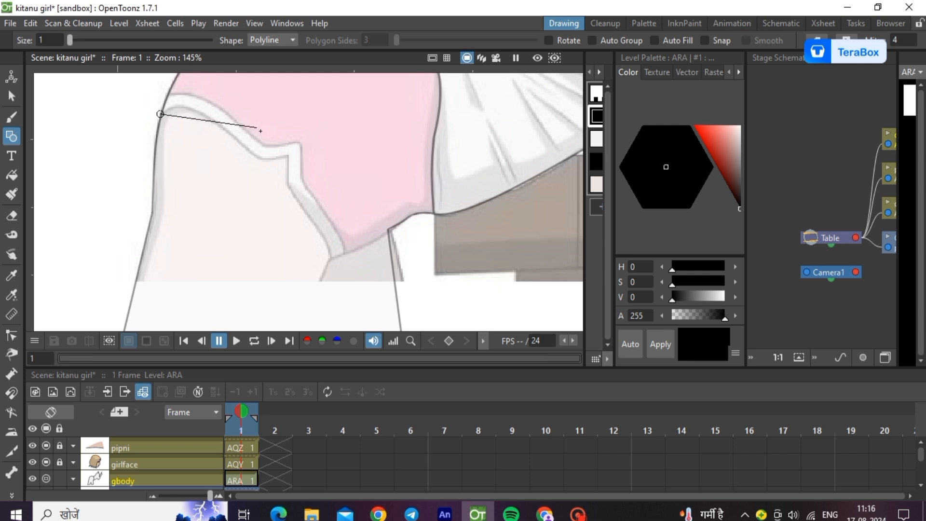
pyautogui.click(253, 155)
pyautogui.click(286, 156)
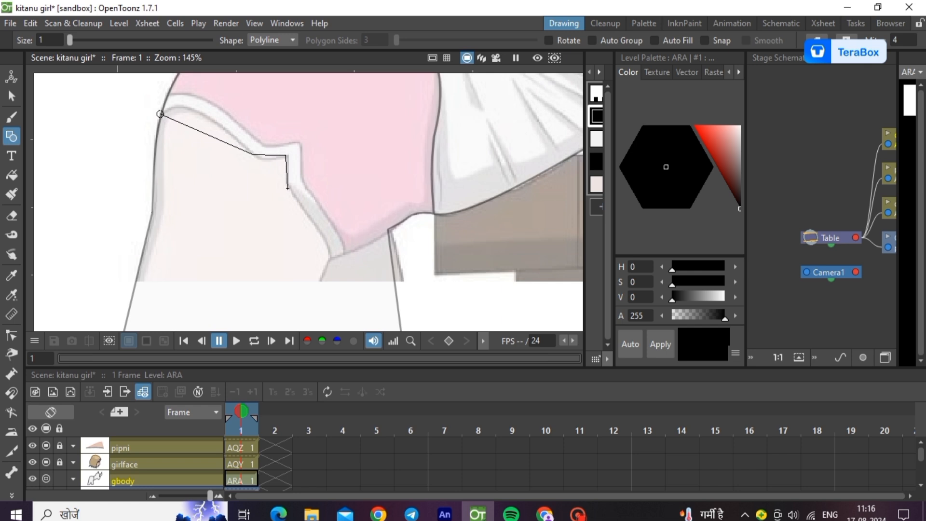
pyautogui.click(288, 183)
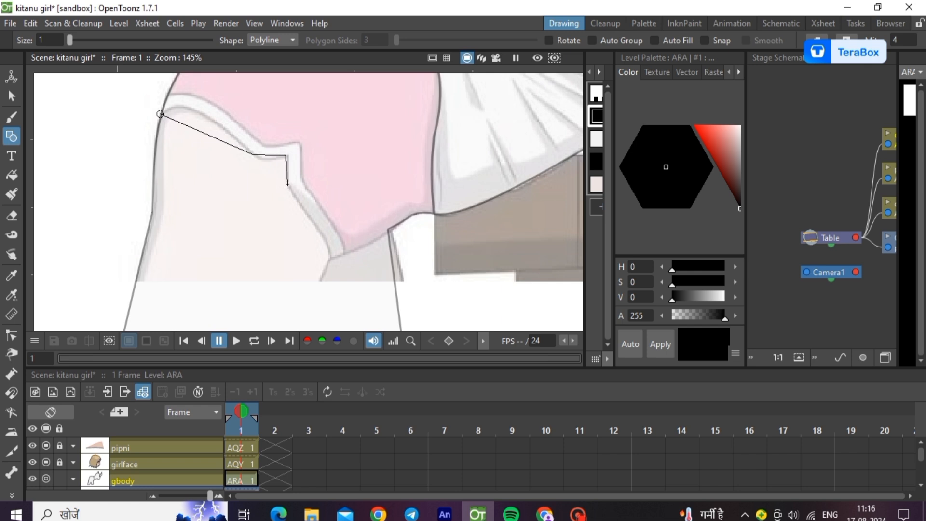
pyautogui.click(331, 258)
pyautogui.click(160, 114)
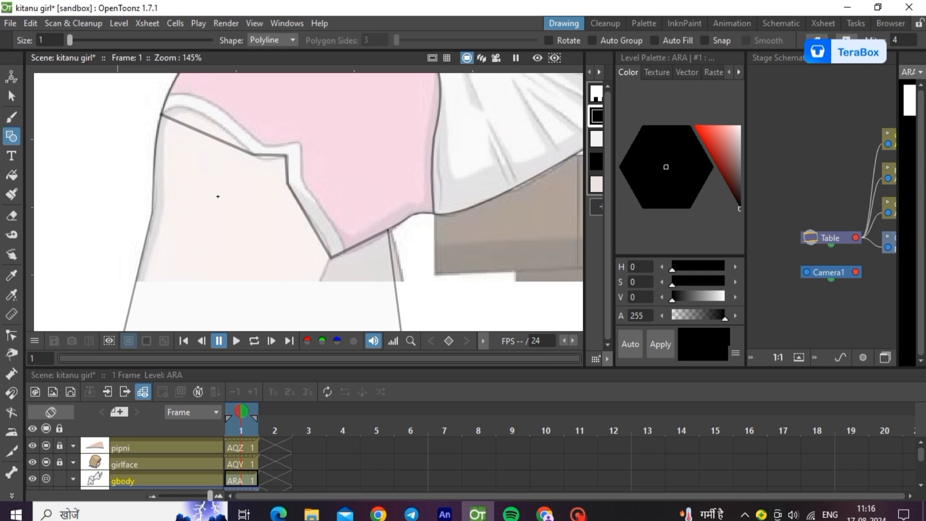
# - Reduce the stroke thickness of the lower trim line to match the rest of the outline
pyautogui.press('s')
pyautogui.click(323, 249)
pyautogui.scroll(4, 377, 266)
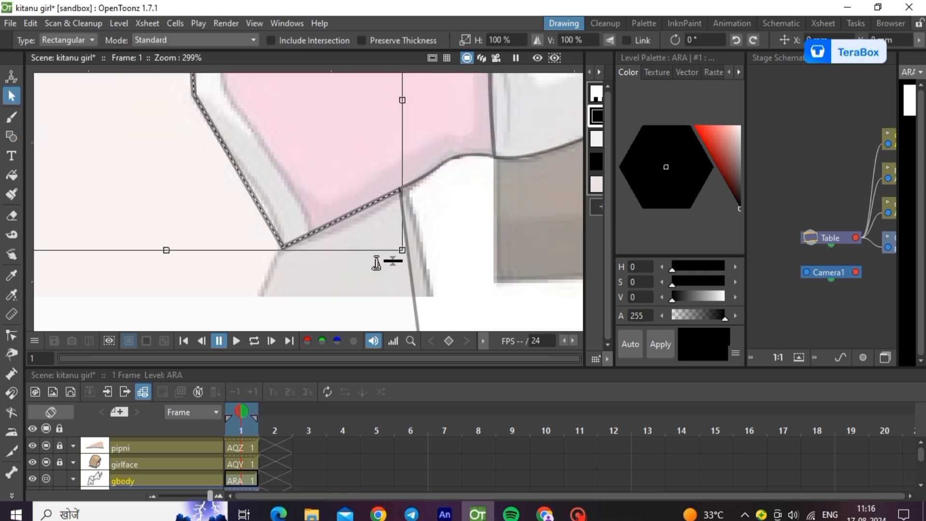
pyautogui.click(341, 266)
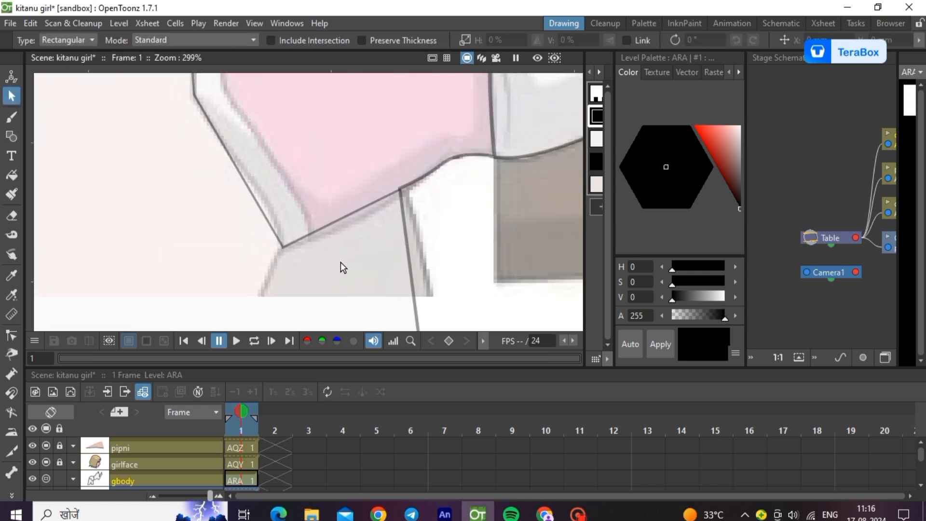
pyautogui.scroll(-4, 342, 264)
# - Curve the upper and lower long segments of the trim line to follow the reference
pyautogui.click(12, 334)
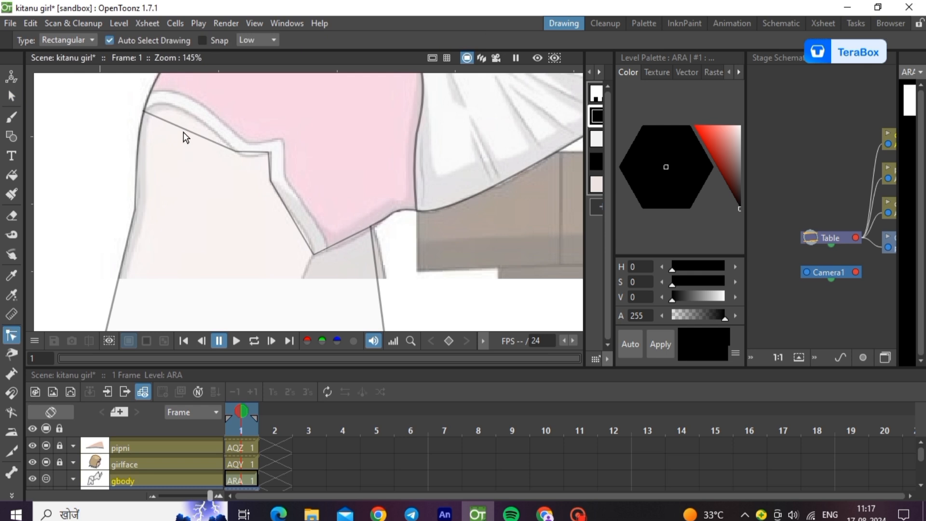
pyautogui.click(183, 131)
pyautogui.moveTo(183, 132)
pyautogui.mouseDown()
pyautogui.moveTo(180, 106)
pyautogui.moveTo(169, 106)
pyautogui.mouseUp()
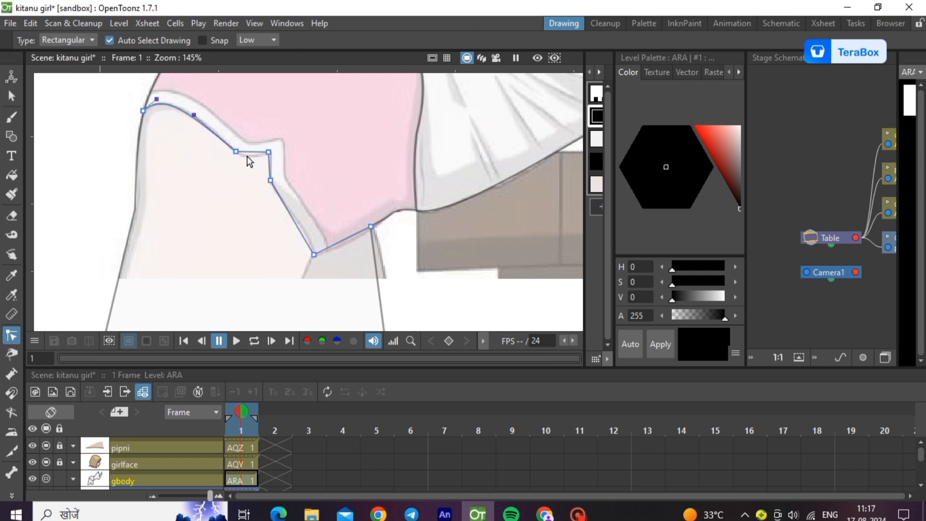
pyautogui.keyDown('ctrl'); pyautogui.click(308, 235); pyautogui.keyUp('ctrl')
# - Align the trim line's notch corner with the reference and curve the short segment beside it
pyautogui.scroll(4, 232, 149)
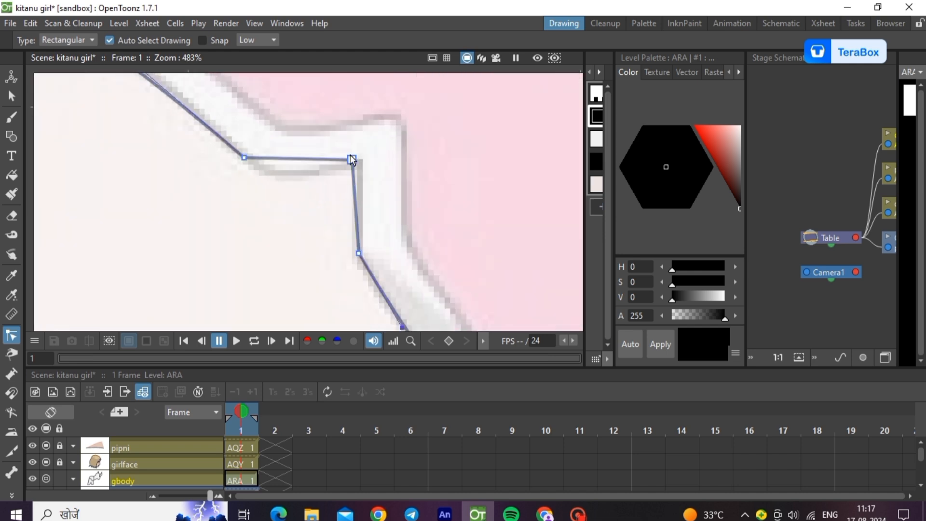
pyautogui.click(357, 158)
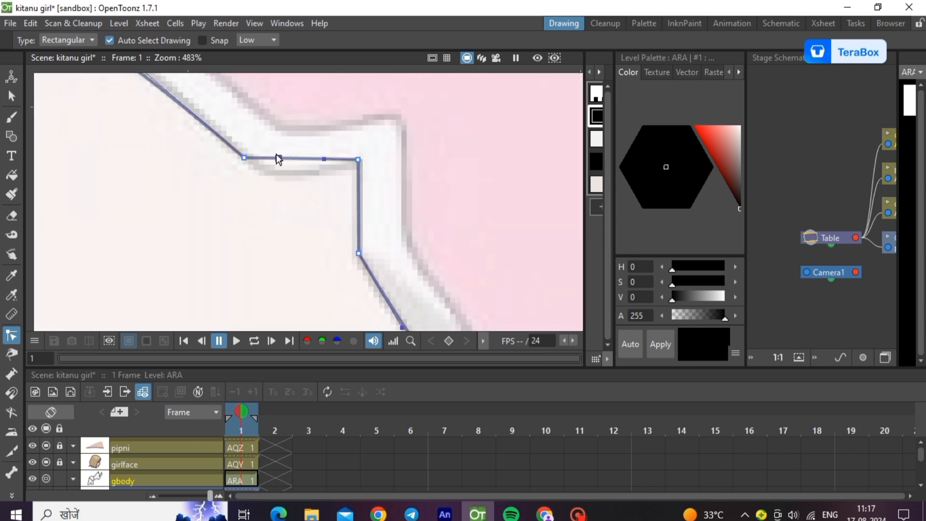
pyautogui.moveTo(277, 158); pyautogui.dragTo(275, 181)
pyautogui.moveTo(324, 158); pyautogui.dragTo(328, 166)
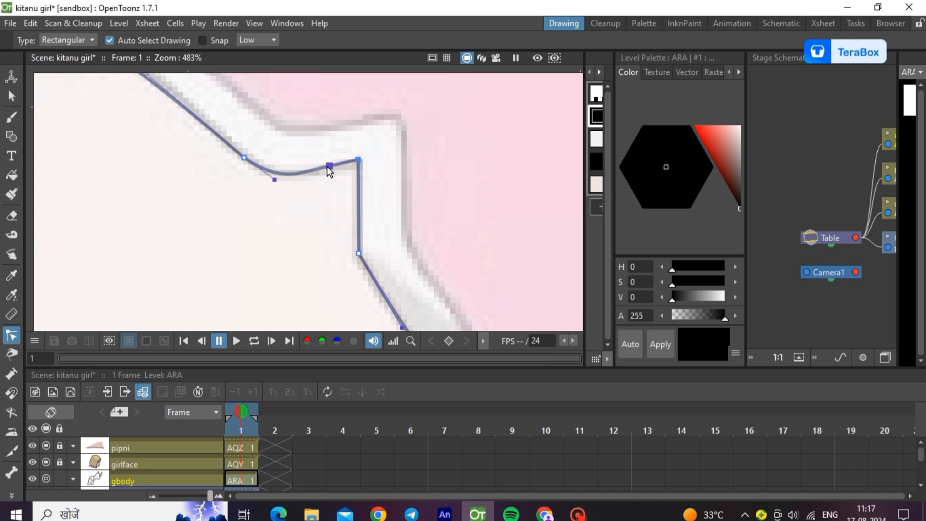
pyautogui.scroll(-4, 277, 205)
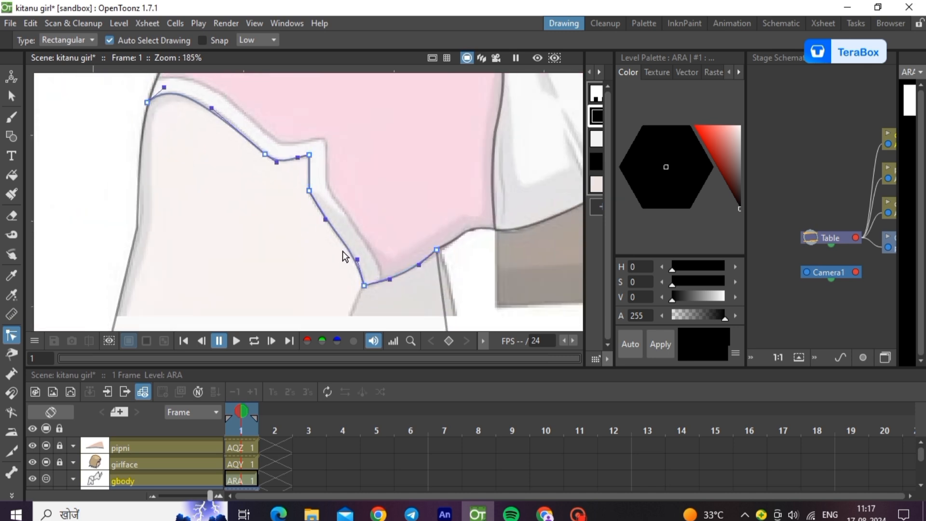
pyautogui.click(253, 255)
pyautogui.scroll(-3, 267, 256)
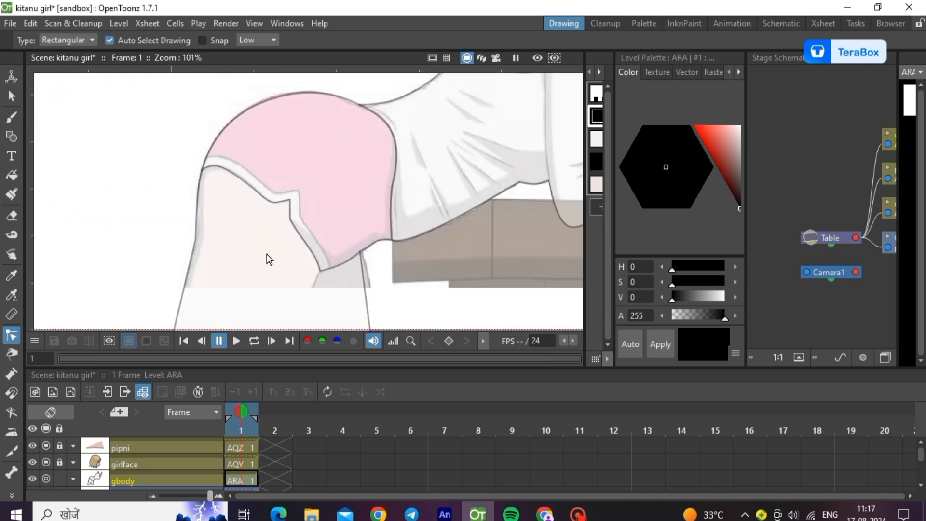
# - Add a new palette style with the pink sampled from the shorts and set its saturation to 19
pyautogui.click(595, 213)
pyautogui.click(14, 290)
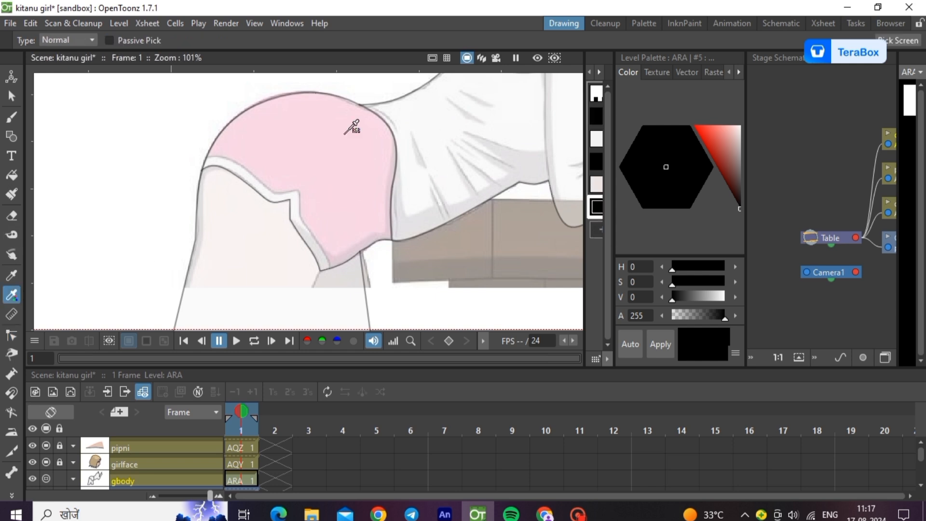
pyautogui.click(330, 132)
pyautogui.click(660, 344)
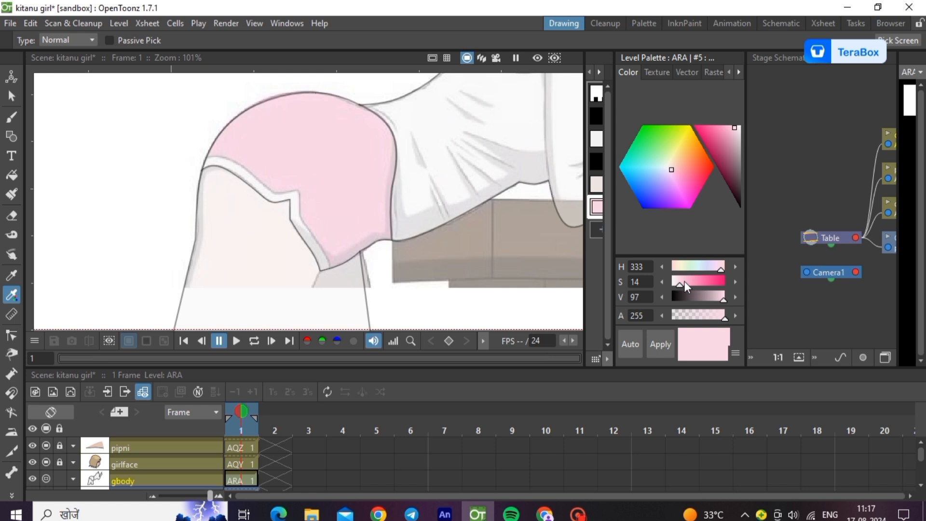
pyautogui.click(683, 281)
pyautogui.click(665, 348)
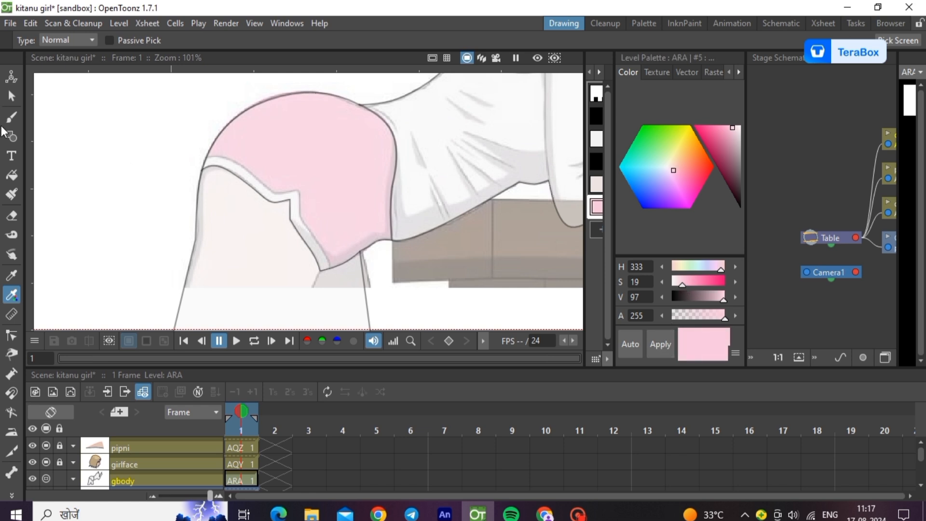
# - Fill the enclosed shorts area with the new pink style using a rectangular fill
pyautogui.click(12, 176)
pyautogui.scroll(-2, 251, 217)
pyautogui.moveTo(184, 110); pyautogui.dragTo(384, 302)
# - Draw a black polyline along the upper edge of the shorts' trim, from the back outline to the bottom edge
pyautogui.click(11, 136)
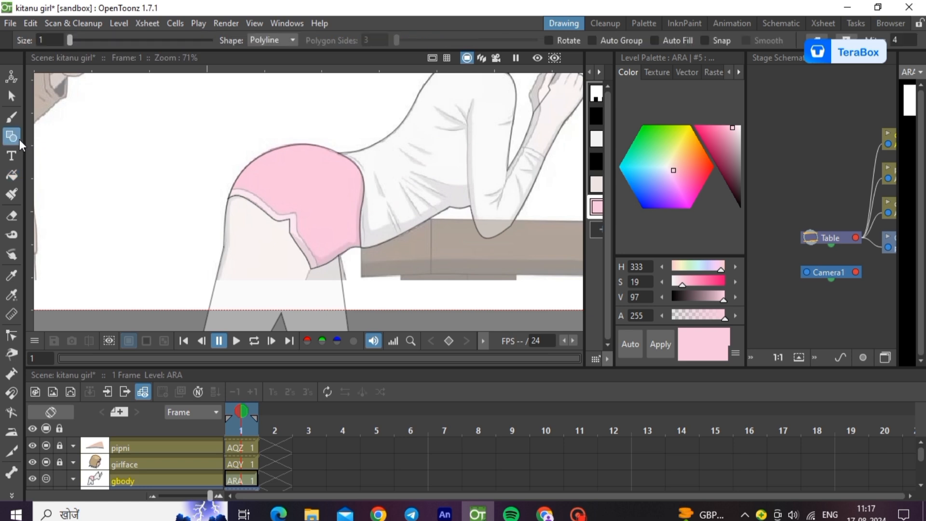
pyautogui.click(593, 116)
pyautogui.scroll(3, 337, 229)
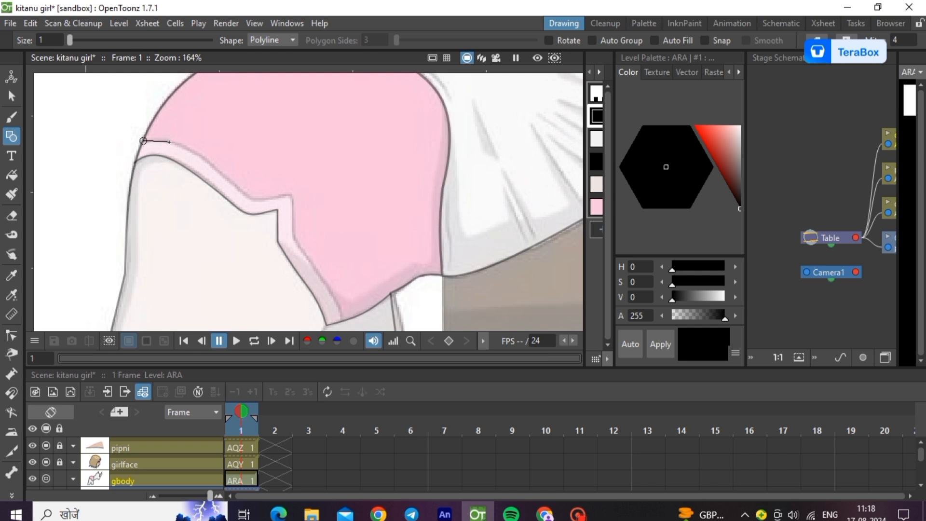
pyautogui.click(244, 192)
pyautogui.doubleClick(340, 319)
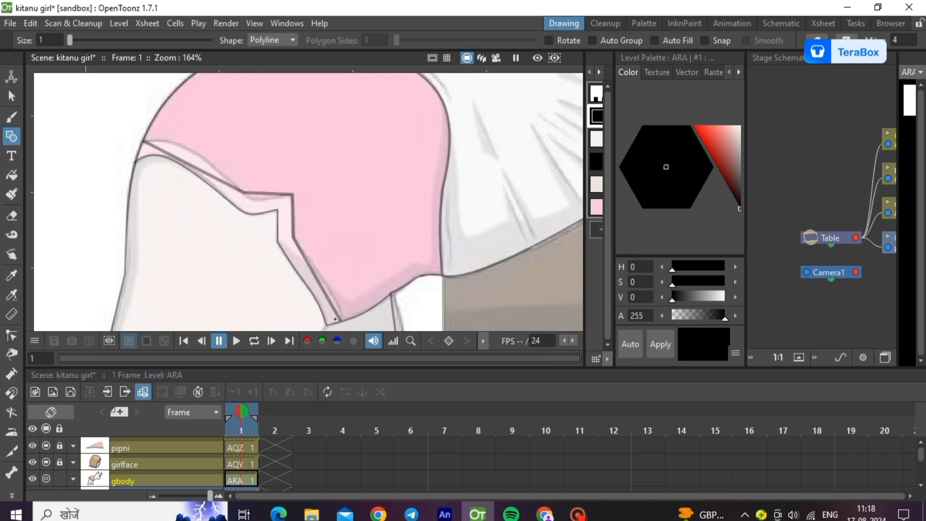
# - Reduce the stroke thickness of the upper trim line to match the other outlines
pyautogui.press('s')
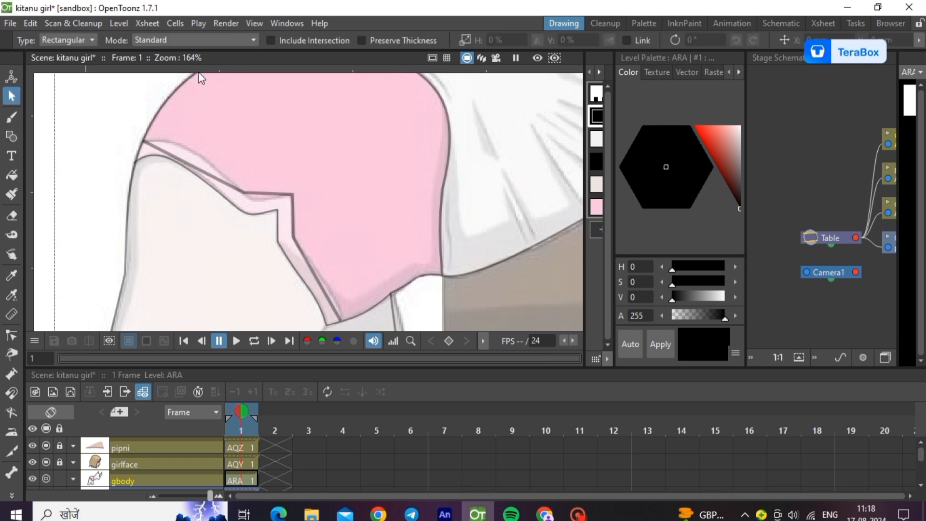
pyautogui.click(326, 293)
pyautogui.scroll(-2, 344, 315)
pyautogui.scroll(5, 356, 286)
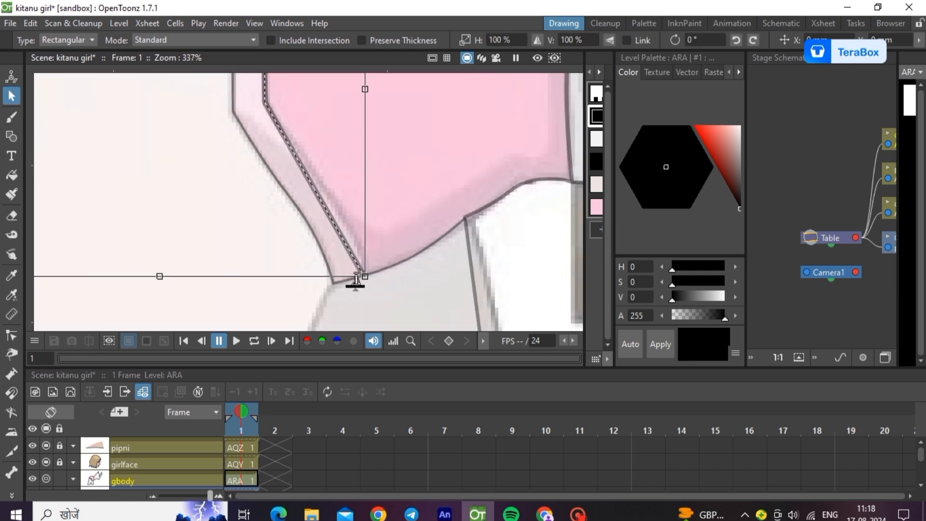
pyautogui.moveTo(356, 284); pyautogui.dragTo(356, 288)
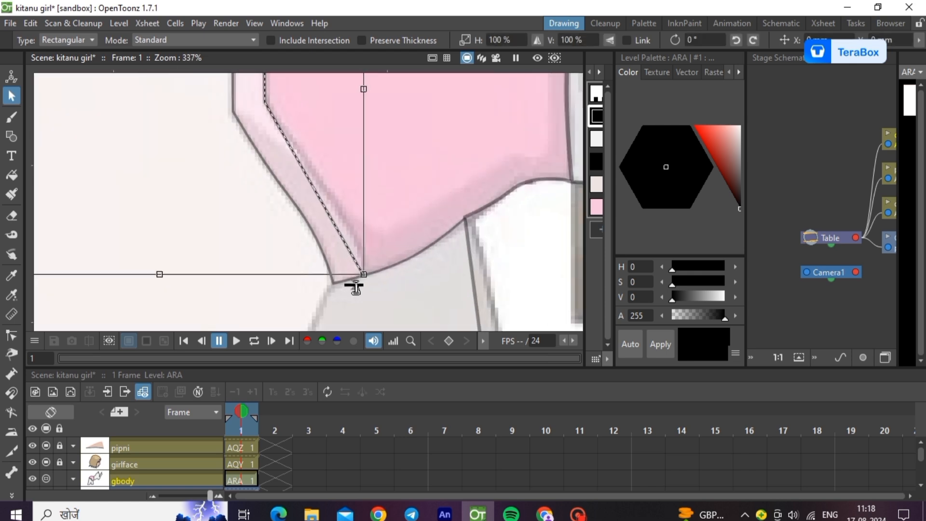
pyautogui.click(393, 292)
# - Curve the lowest segment of the shorts' upper trim line to follow the reference down to the bottom edge
pyautogui.press('c')
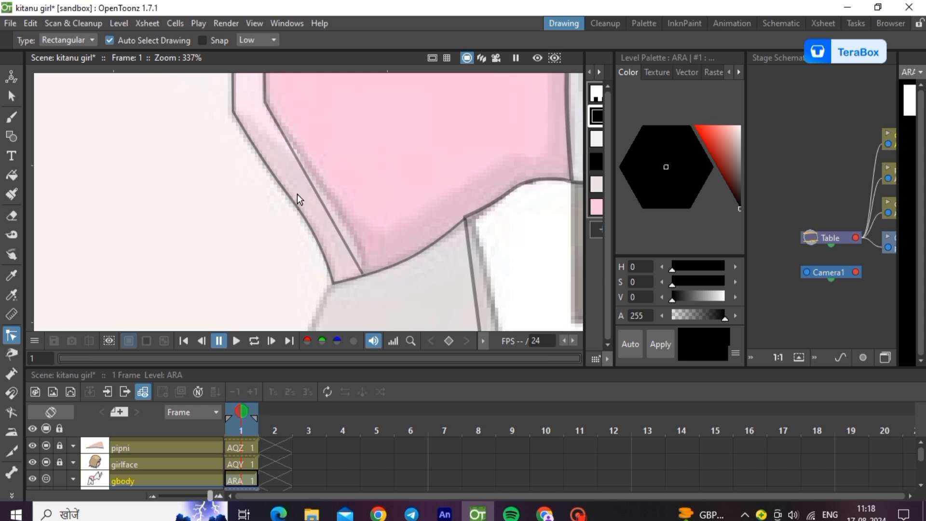
pyautogui.click(363, 272)
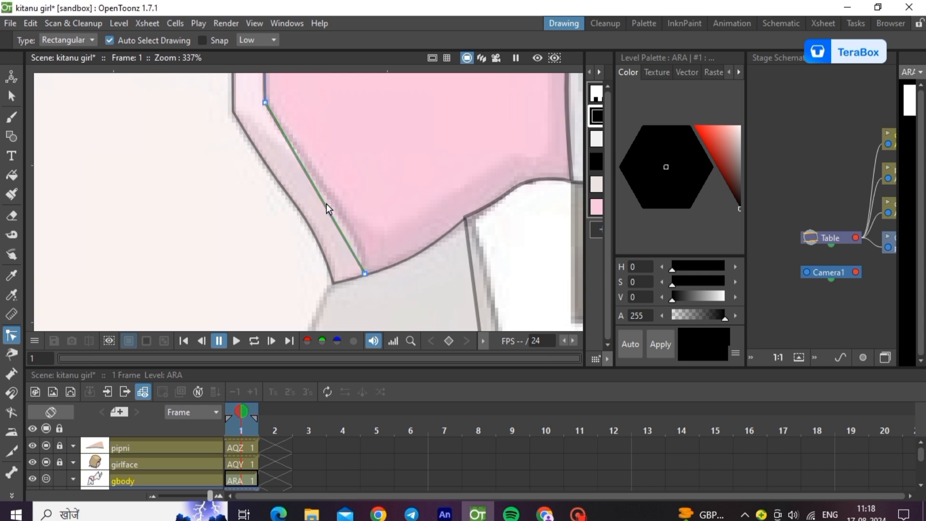
pyautogui.moveTo(326, 204); pyautogui.dragTo(355, 236)
pyautogui.scroll(-3, 389, 289)
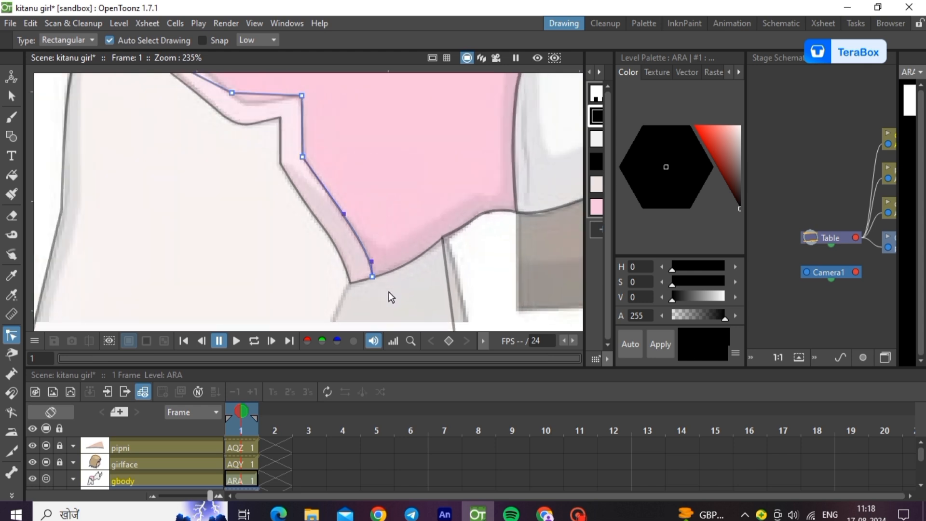
# - Curve the short segment beside the trim's corner and the long segment to the back outline so both follow the reference
pyautogui.scroll(5, 222, 94)
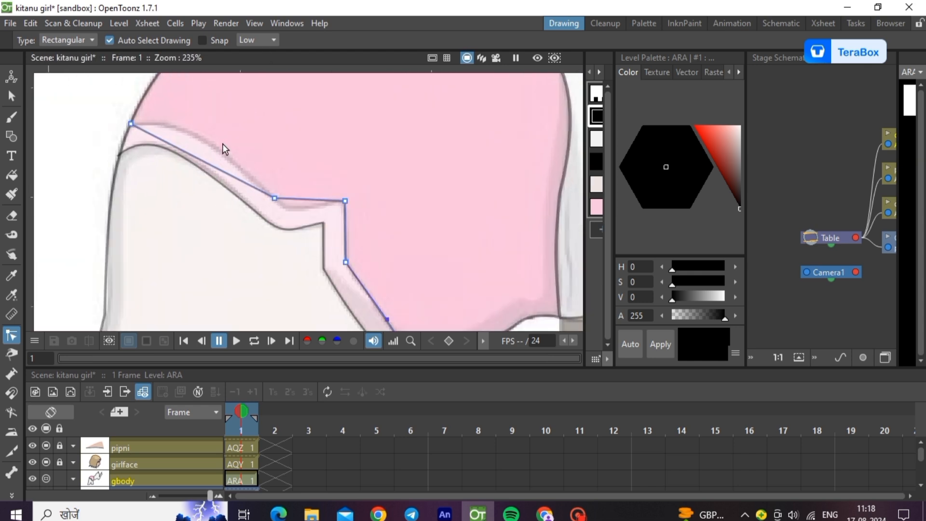
pyautogui.moveTo(339, 233)
pyautogui.mouseDown()
pyautogui.moveTo(339, 251)
pyautogui.moveTo(384, 244)
pyautogui.mouseUp()
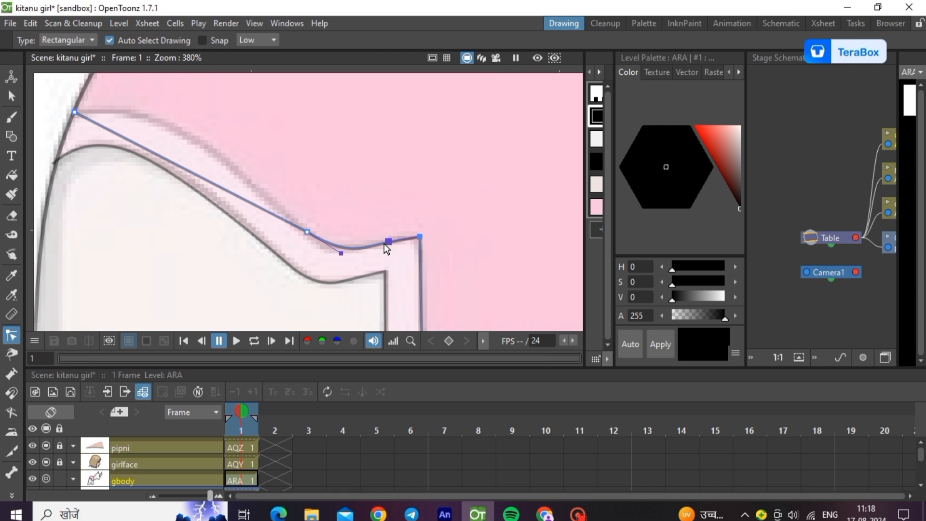
pyautogui.click(221, 189)
pyautogui.moveTo(187, 170)
pyautogui.mouseDown()
pyautogui.moveTo(141, 120)
pyautogui.moveTo(234, 173)
pyautogui.moveTo(176, 174)
pyautogui.moveTo(169, 166)
pyautogui.moveTo(186, 177)
pyautogui.mouseUp()
pyautogui.moveTo(143, 155); pyautogui.dragTo(139, 101)
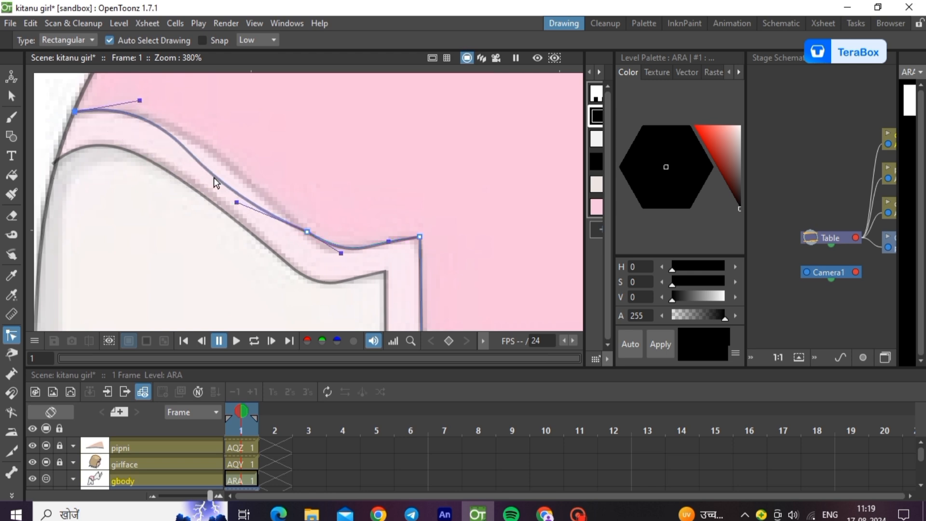
pyautogui.moveTo(237, 202); pyautogui.dragTo(263, 189)
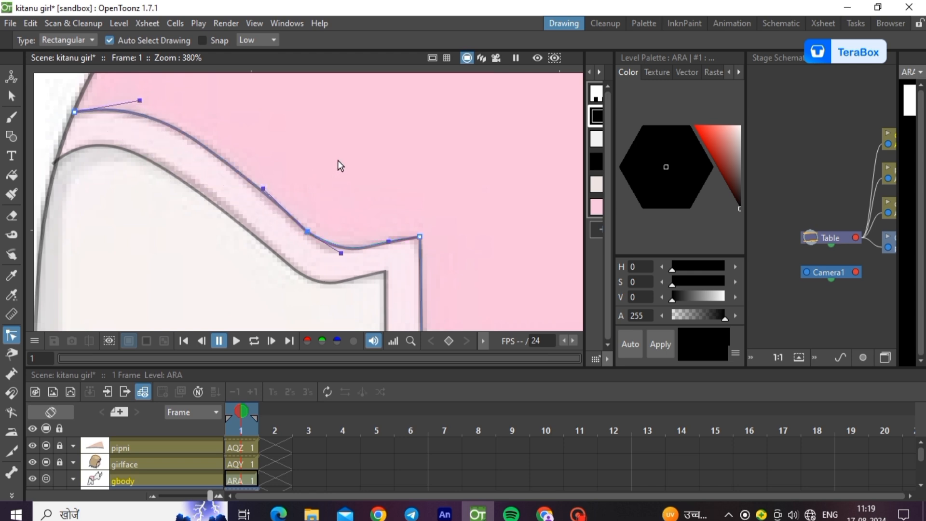
pyautogui.scroll(-2, 289, 287)
pyautogui.scroll(-2, 270, 196)
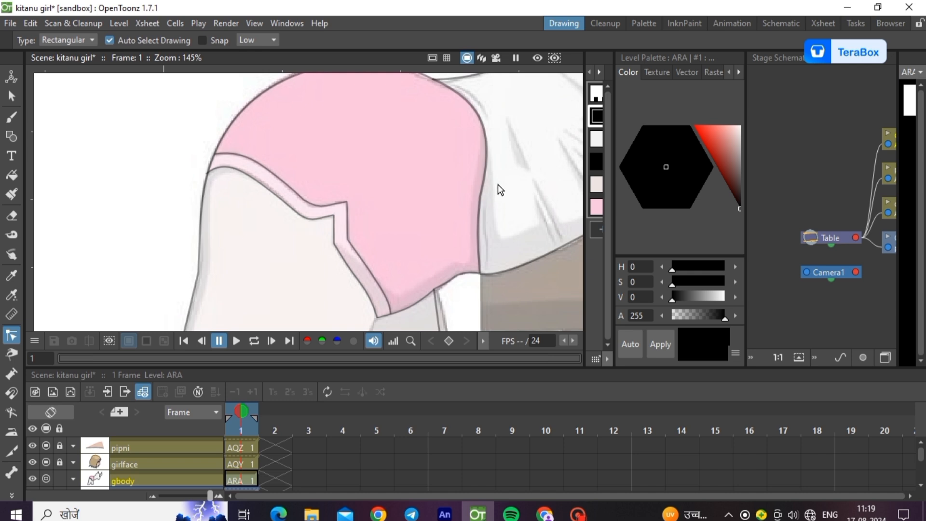
# - Fill the shorts' trim band with the off-white style using a rectangular fill
pyautogui.click(595, 137)
pyautogui.click(12, 174)
pyautogui.moveTo(128, 114); pyautogui.dragTo(417, 331)
pyautogui.scroll(-2, 374, 164)
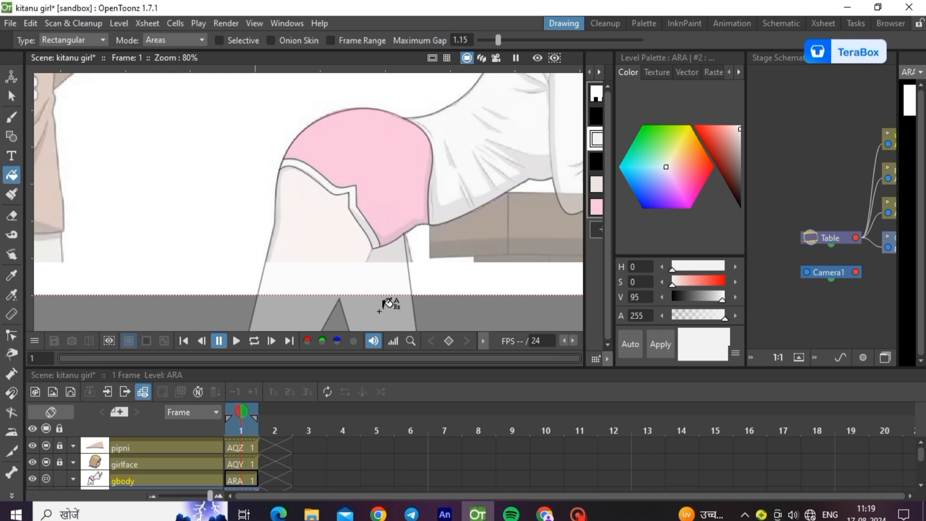
# - Draw a black polyline from the trim's lower corner to the point where the two legs part
pyautogui.scroll(2, 358, 316)
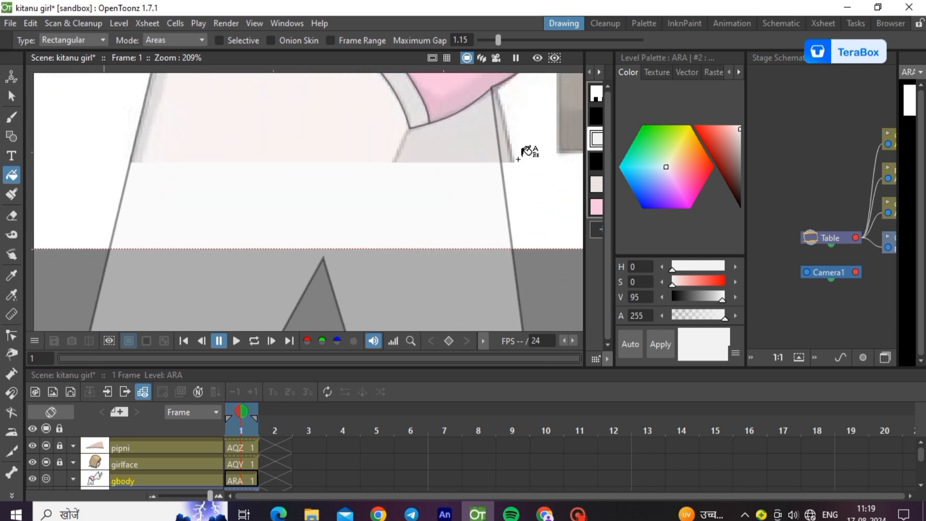
pyautogui.click(597, 118)
pyautogui.click(12, 136)
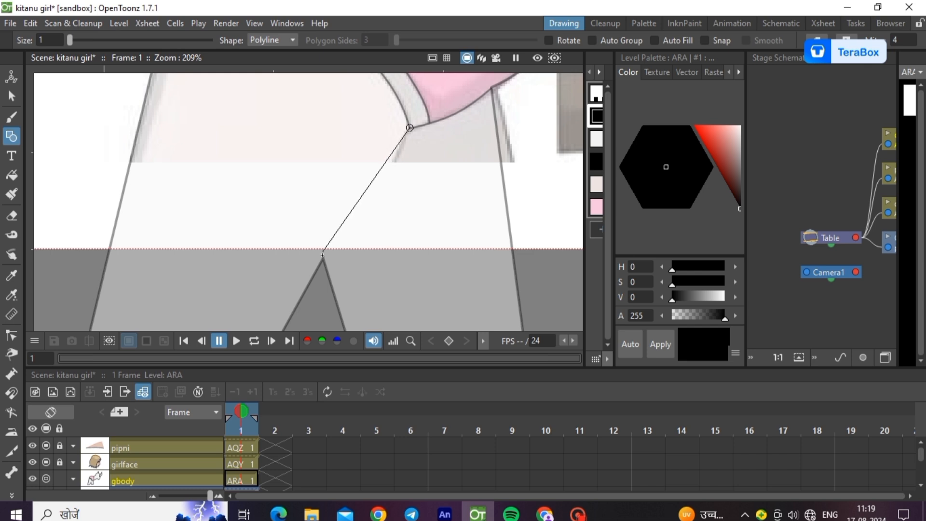
pyautogui.doubleClick(322, 254)
# - Reduce the inner thigh line's thickness to match the other outlines and bend it slightly
pyautogui.click(12, 96)
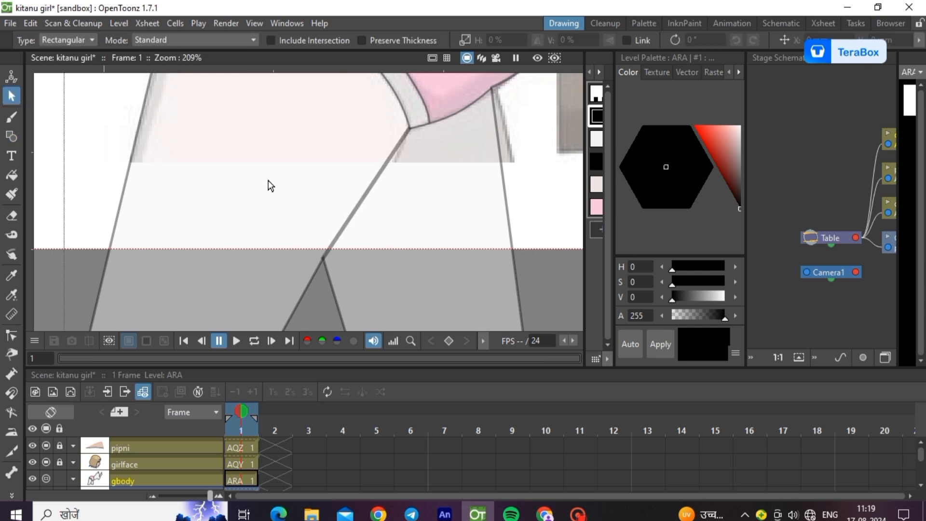
pyautogui.click(360, 202)
pyautogui.moveTo(398, 269); pyautogui.dragTo(400, 270)
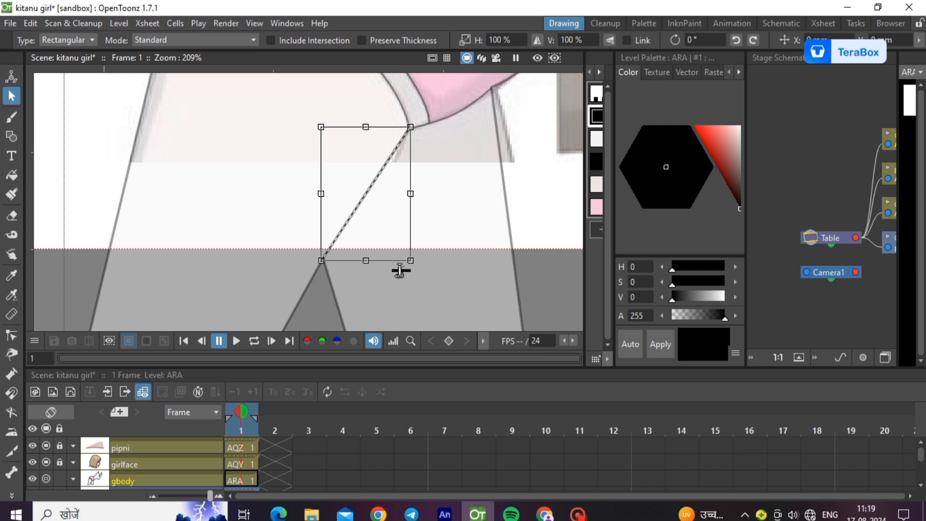
pyautogui.click(438, 223)
pyautogui.click(12, 336)
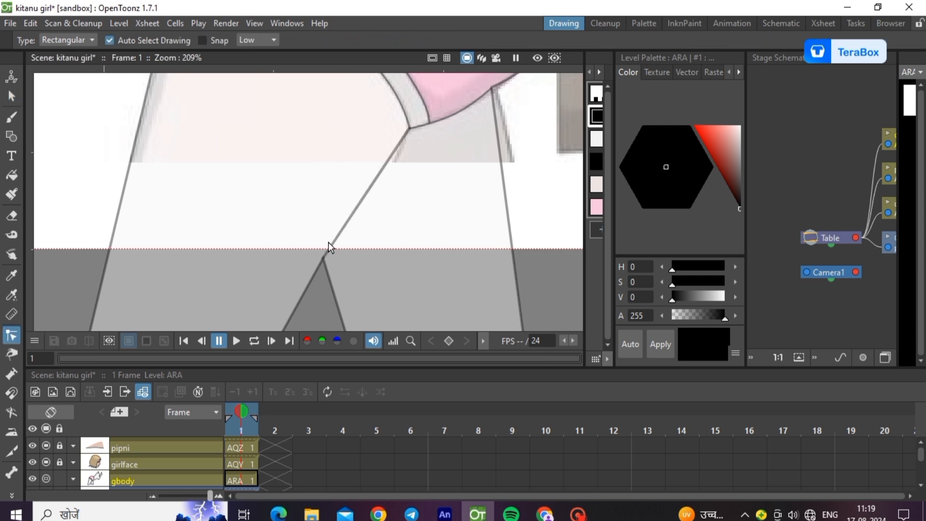
pyautogui.moveTo(366, 191); pyautogui.dragTo(371, 191)
pyautogui.scroll(-5, 453, 165)
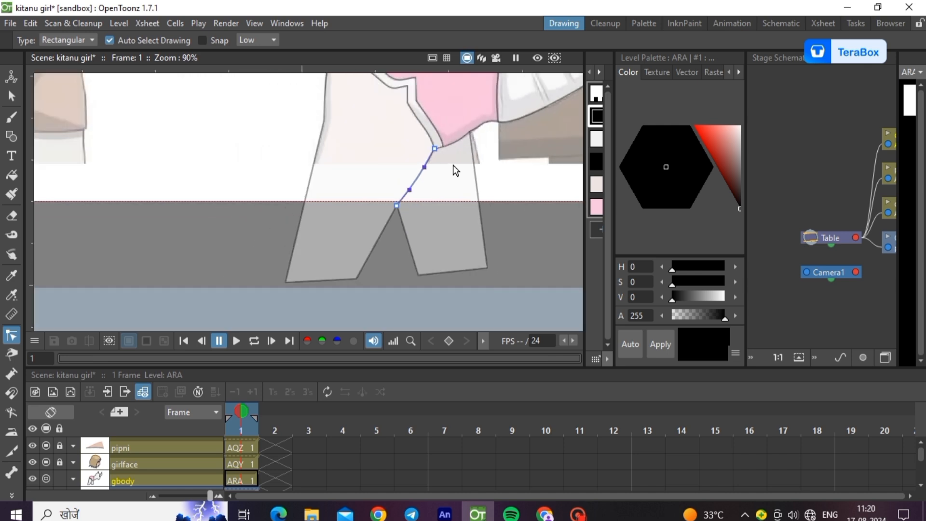
# - Add a darker skin style based on the light skin colour with value 88 and fill the far leg with it
pyautogui.click(596, 185)
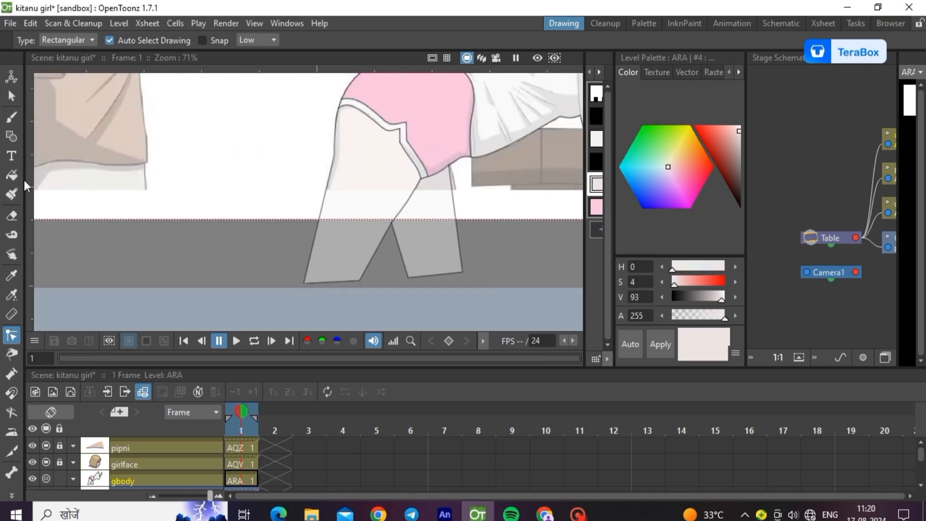
pyautogui.click(597, 230)
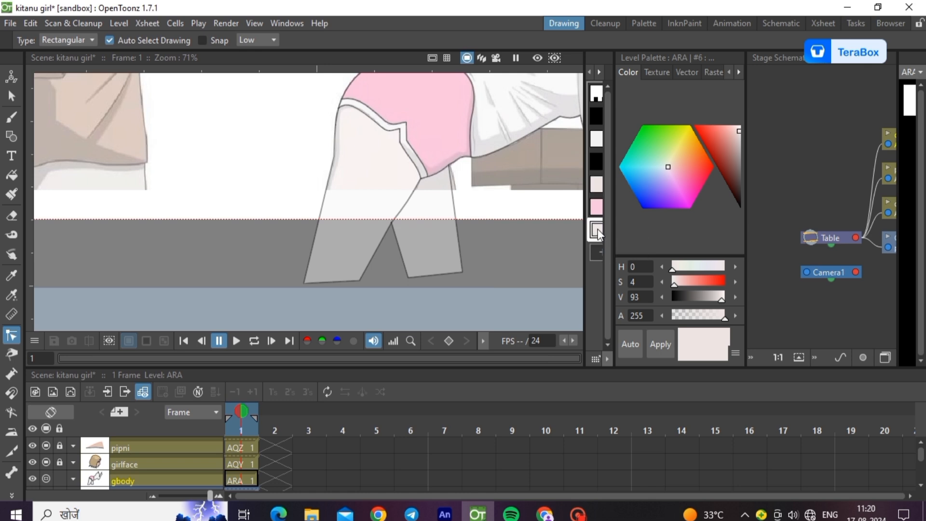
pyautogui.moveTo(720, 294); pyautogui.dragTo(719, 293)
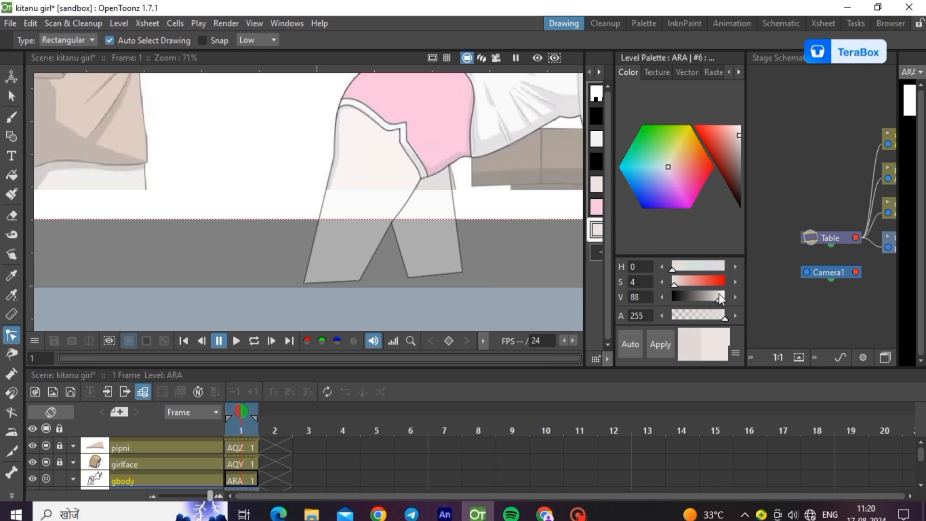
pyautogui.press('f')
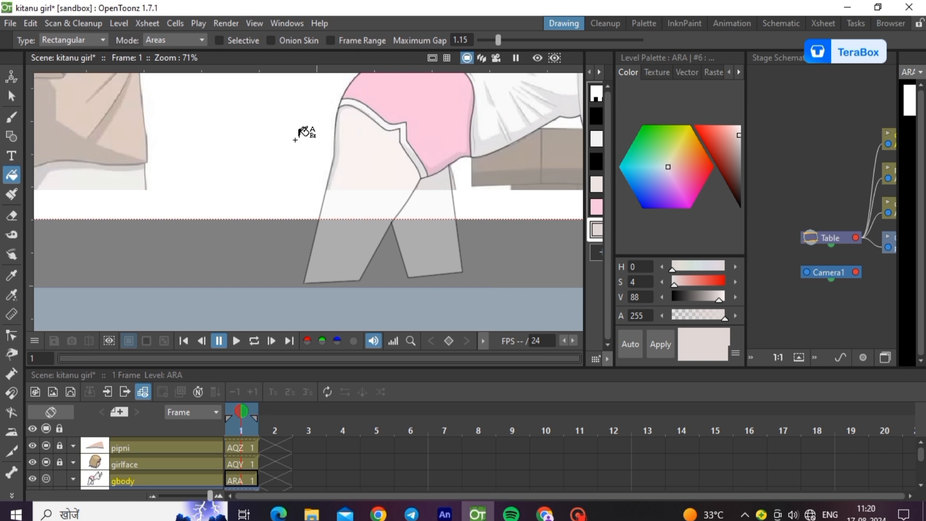
pyautogui.moveTo(301, 141); pyautogui.dragTo(483, 323)
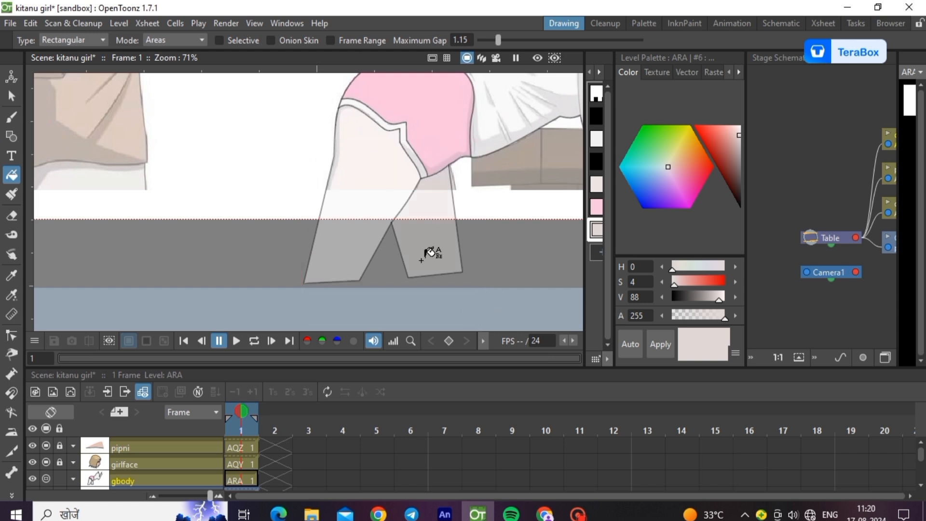
# - Fill the near leg with the light skin style using a rectangular fill
pyautogui.click(597, 184)
pyautogui.moveTo(292, 85); pyautogui.dragTo(420, 323)
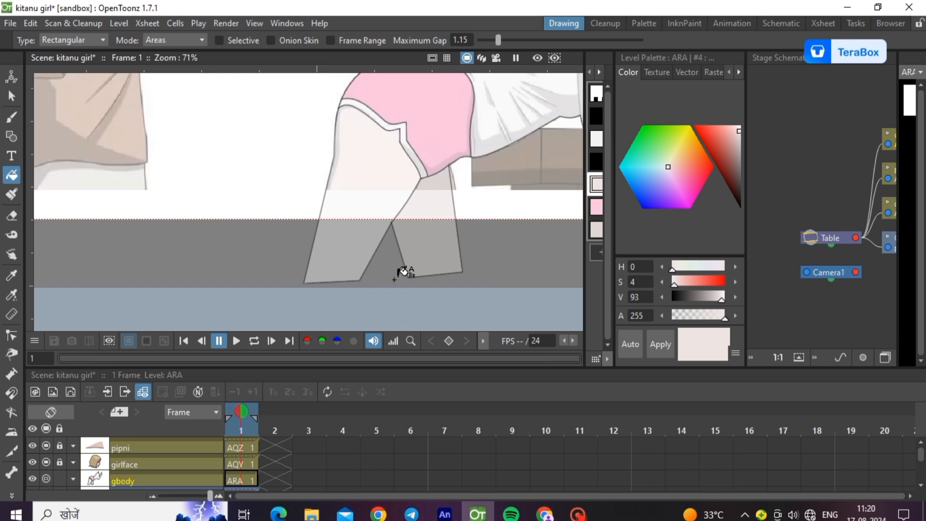
pyautogui.moveTo(289, 88); pyautogui.dragTo(424, 326)
pyautogui.scroll(-4, 242, 271)
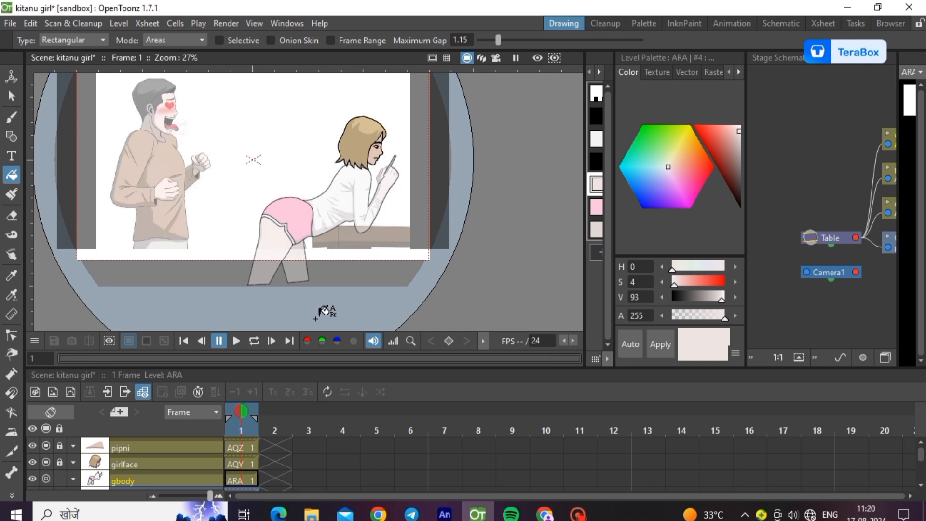
# - Draw a black polyline across the forearm along the sleeve's cuff edge
pyautogui.scroll(10, 397, 180)
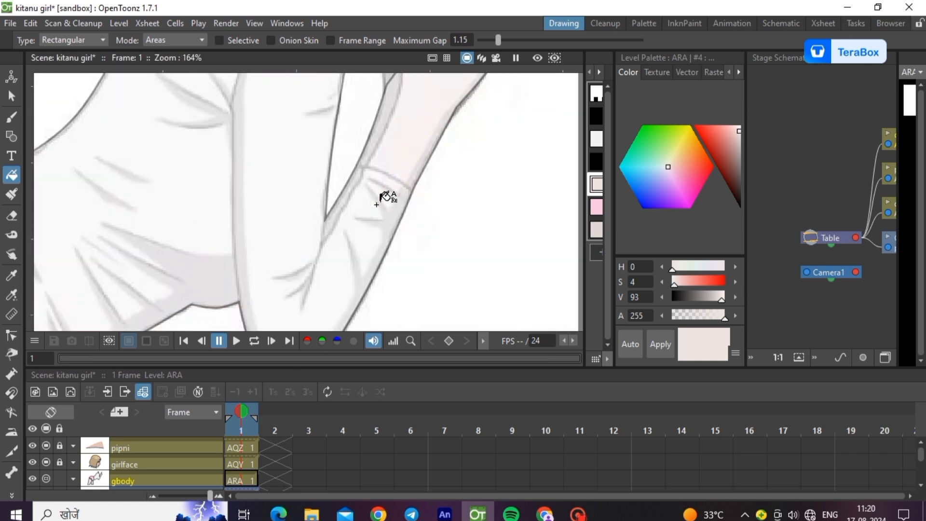
pyautogui.click(11, 136)
pyautogui.click(597, 116)
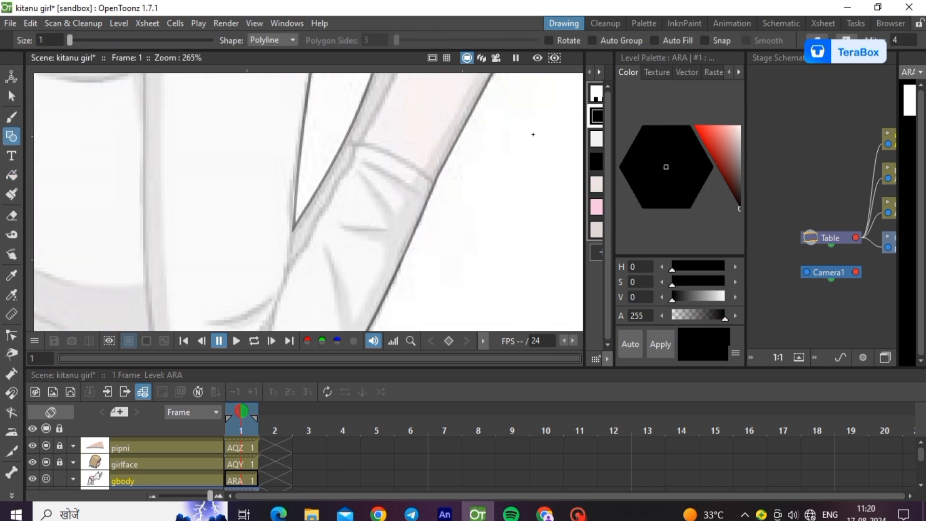
pyautogui.click(344, 139)
pyautogui.doubleClick(436, 180)
# - Reduce the cuff line's thickness to match the other outlines and bend it to follow the sleeve edge
pyautogui.press('s')
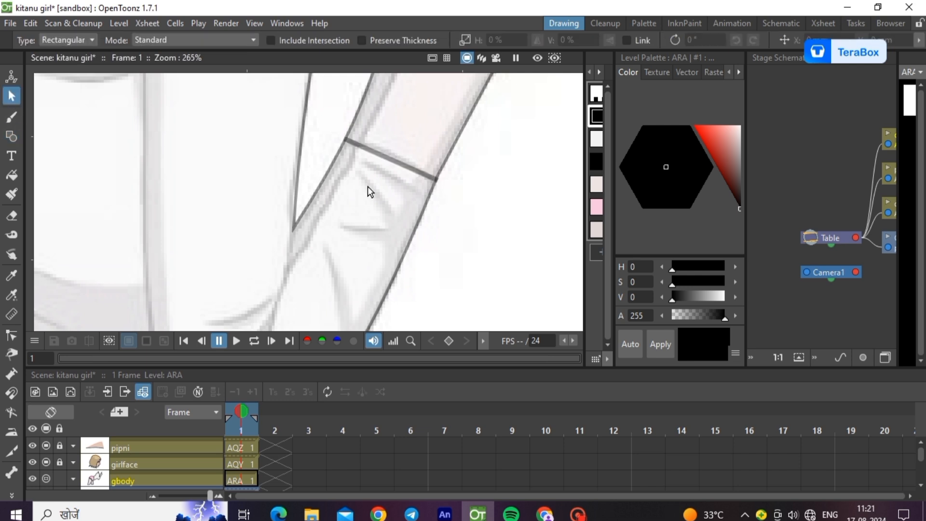
pyautogui.click(410, 167)
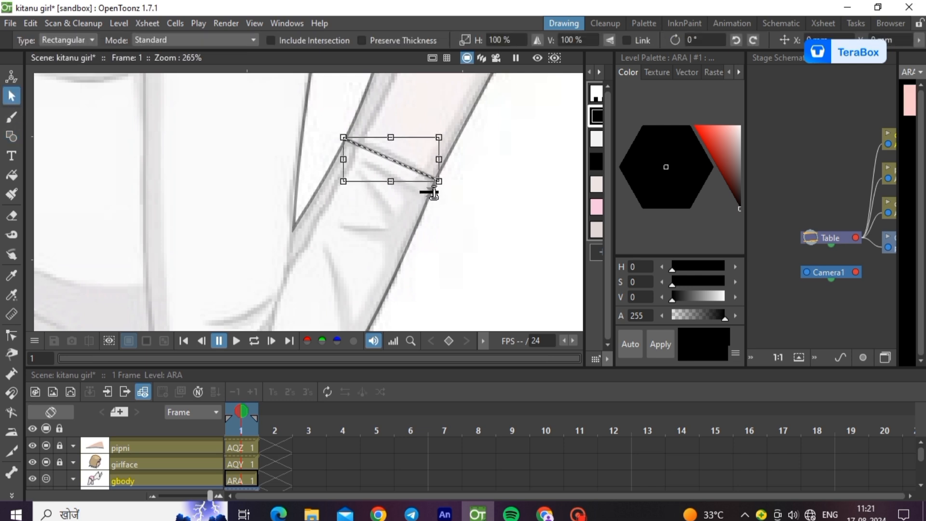
pyautogui.click(12, 335)
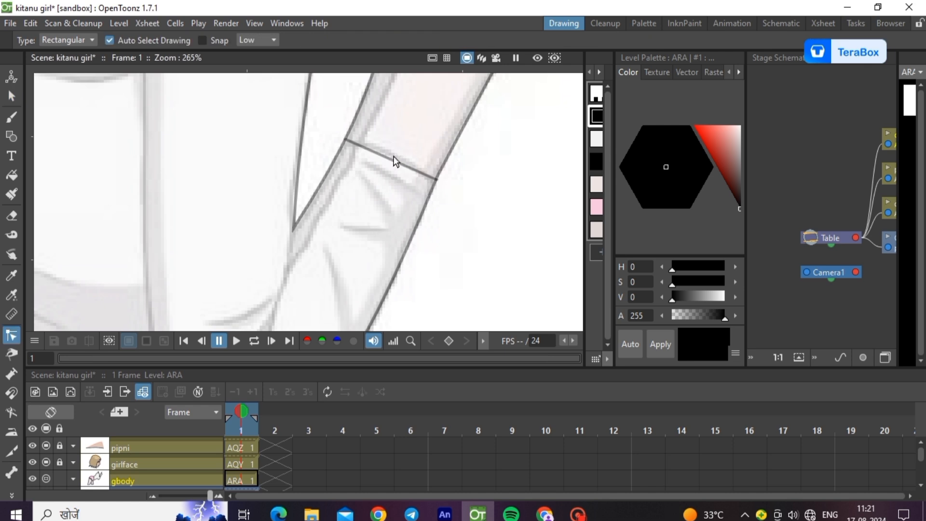
pyautogui.click(390, 158)
pyautogui.scroll(-2, 500, 172)
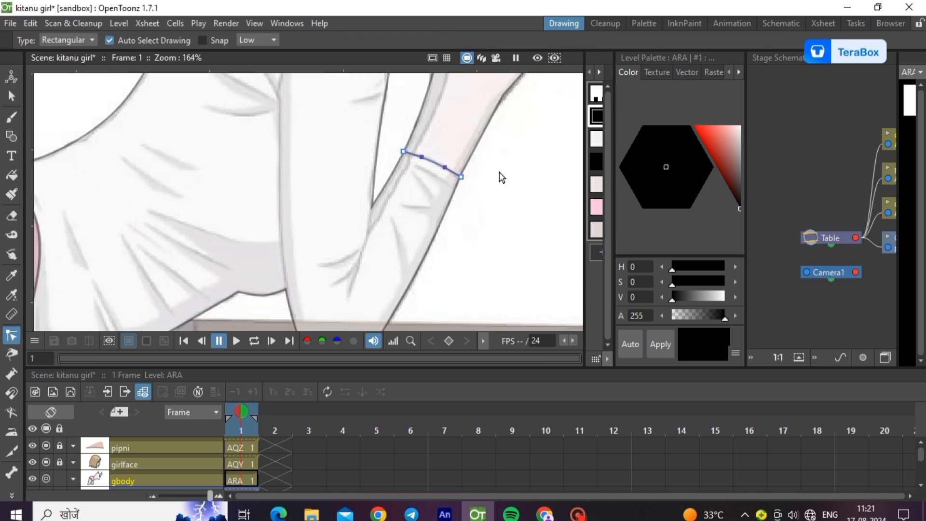
# - Fill the bare forearm and hand with the light skin style using a rectangular fill
pyautogui.scroll(-5, 474, 222)
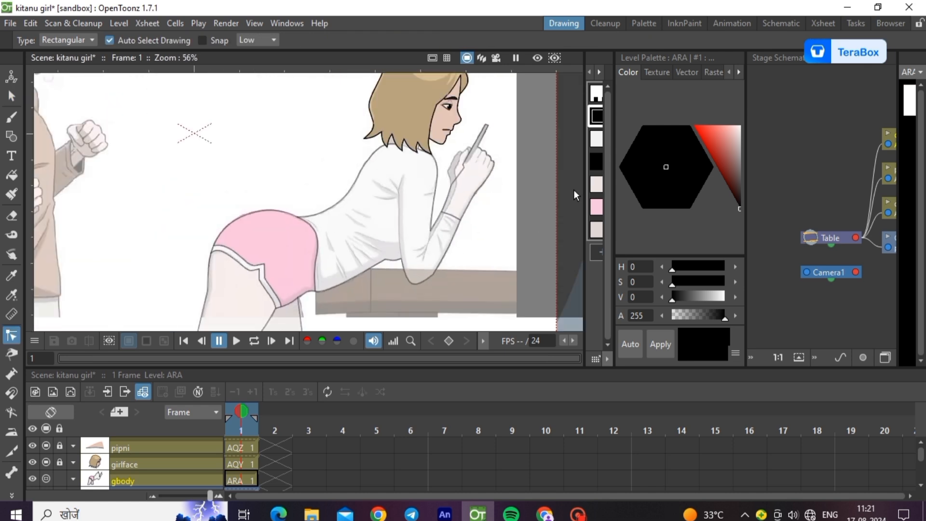
pyautogui.click(12, 176)
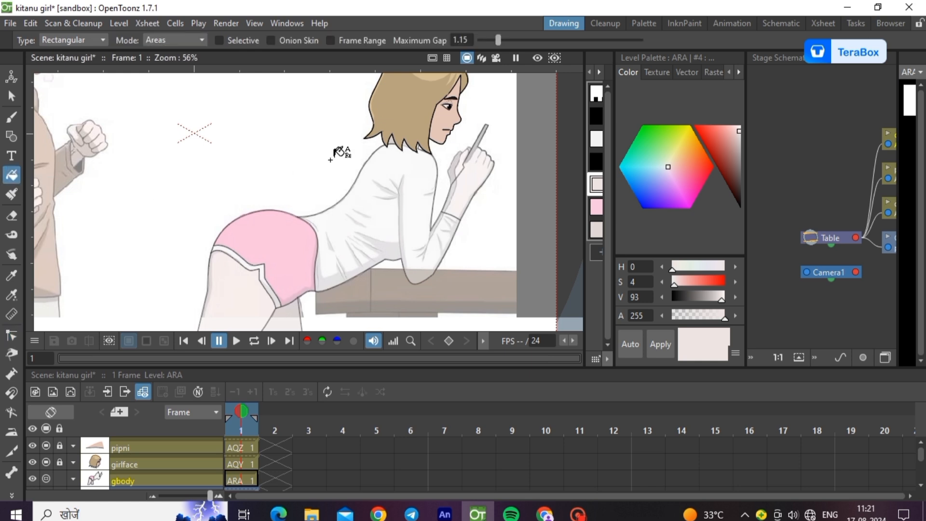
pyautogui.moveTo(403, 108); pyautogui.dragTo(517, 231)
pyautogui.scroll(2, 488, 200)
pyautogui.scroll(2, 487, 203)
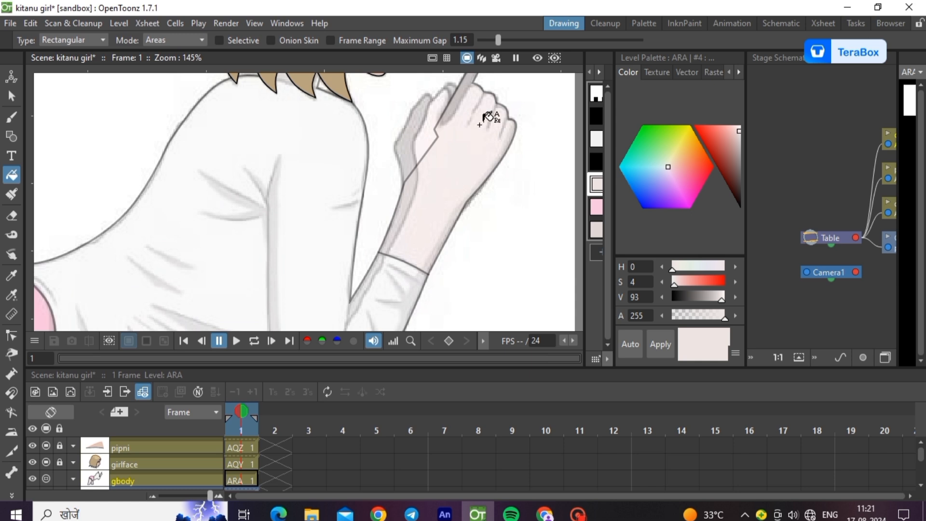
pyautogui.scroll(-4, 474, 252)
pyautogui.scroll(2, 468, 145)
pyautogui.scroll(-6, 471, 147)
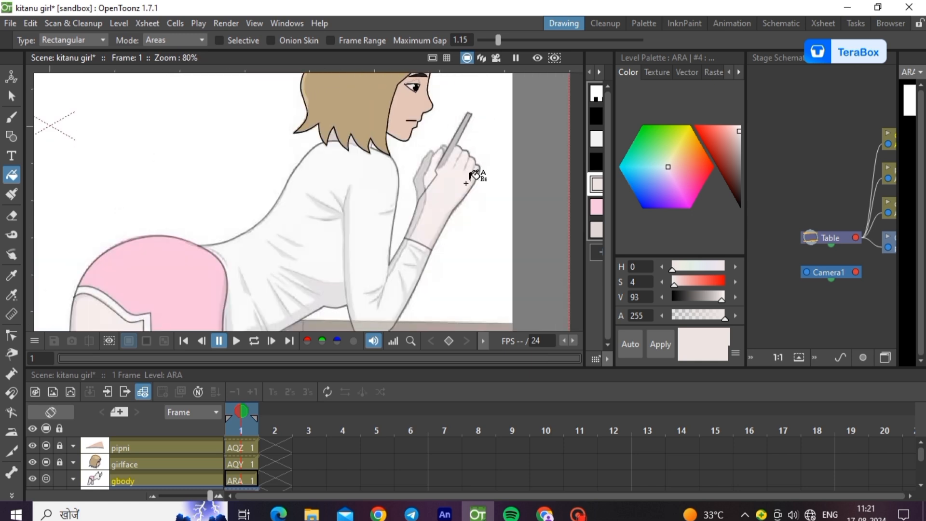
# - Set the gbody column's opacity to 100%
pyautogui.click(73, 480)
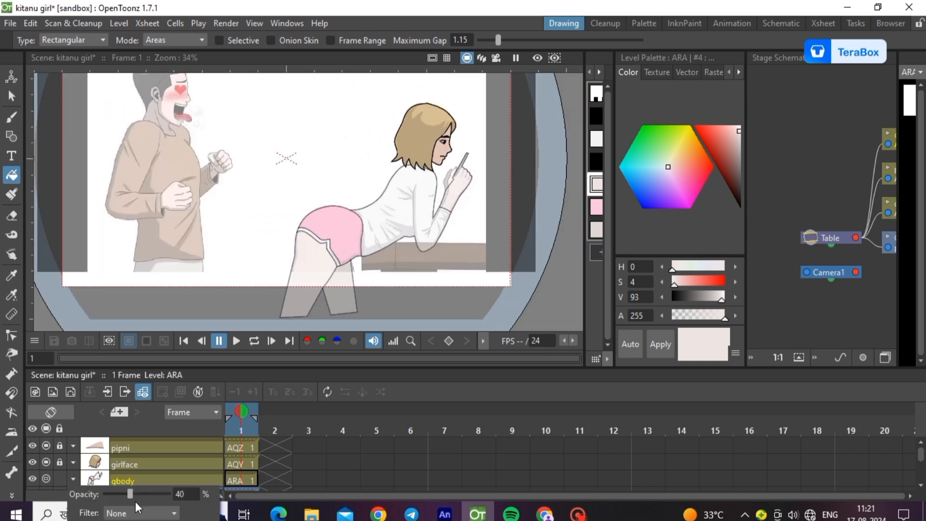
pyautogui.moveTo(129, 494); pyautogui.dragTo(169, 494)
pyautogui.click(198, 475)
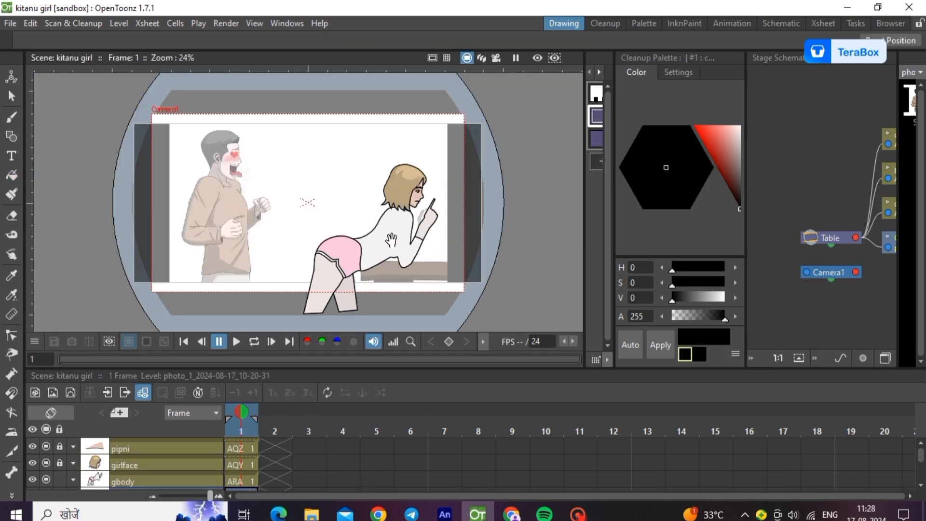
pyautogui.click(74, 480)
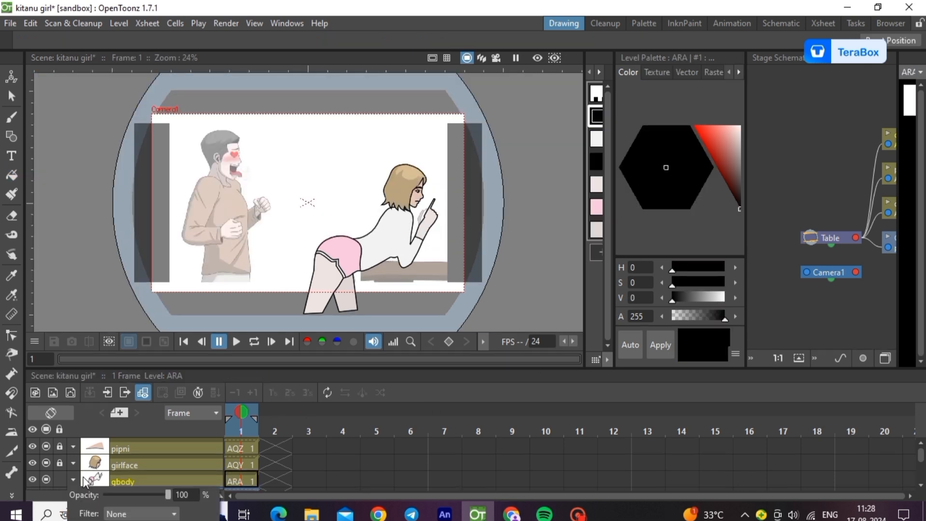
# - Make the gbody column semi-transparent and draw a black polyline along the phone's edge where it meets the hand
pyautogui.click(132, 494)
pyautogui.click(140, 480)
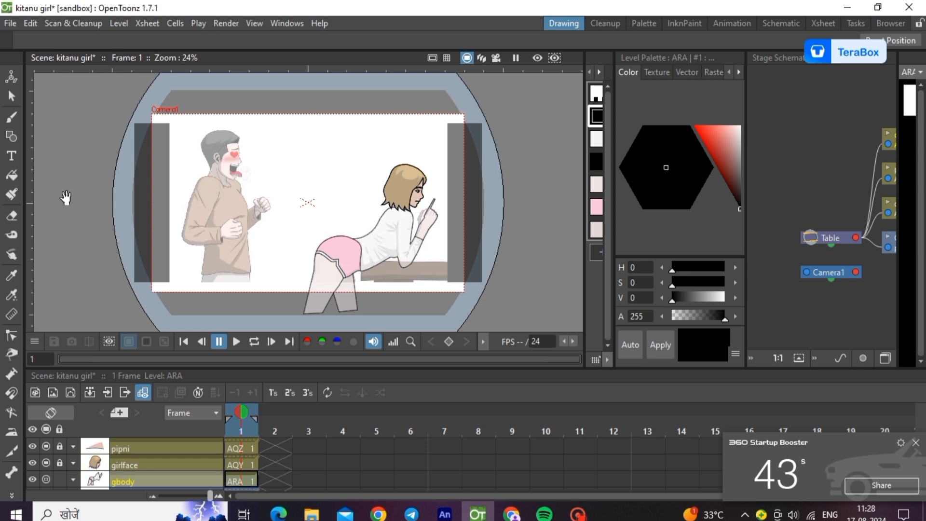
pyautogui.click(11, 136)
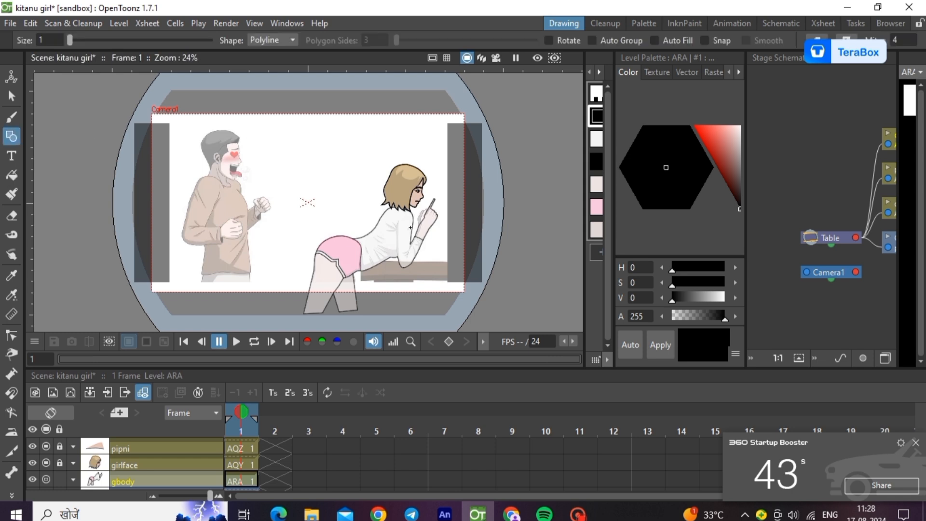
pyautogui.scroll(15, 418, 219)
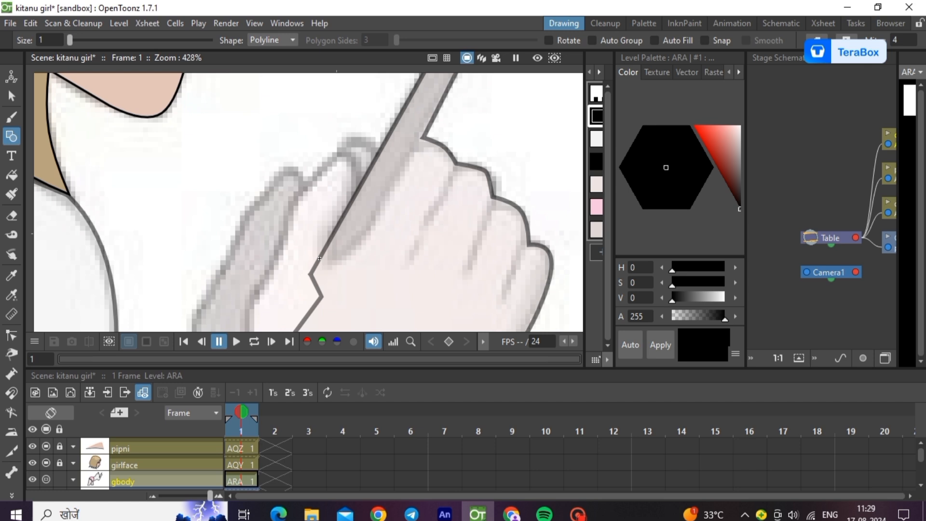
pyautogui.doubleClick(424, 138)
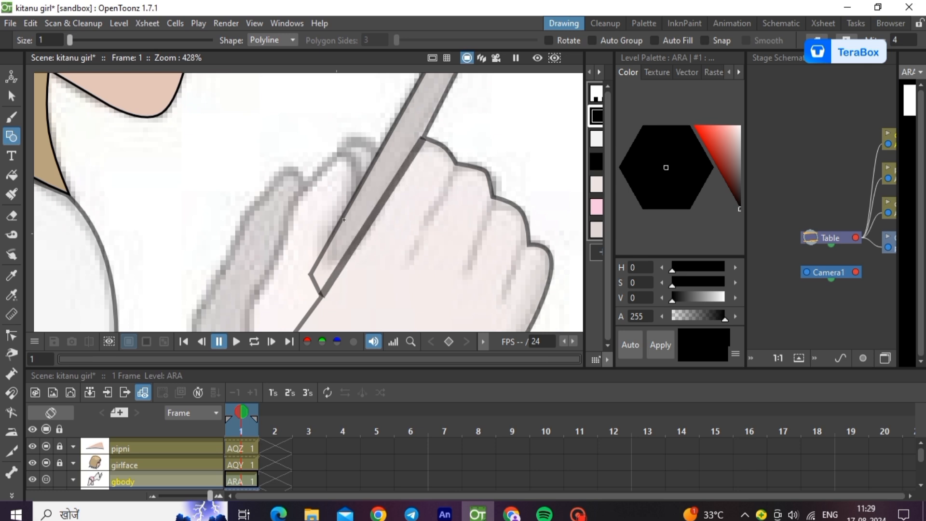
# - Fill the phone in the woman's hand with black using a rectangular area fill
pyautogui.click(12, 174)
pyautogui.scroll(-5, 213, 254)
pyautogui.moveTo(231, 118)
pyautogui.mouseDown()
pyautogui.moveTo(425, 258)
pyautogui.moveTo(406, 256)
pyautogui.mouseUp()
pyautogui.scroll(-3, 439, 216)
pyautogui.scroll(3, 388, 268)
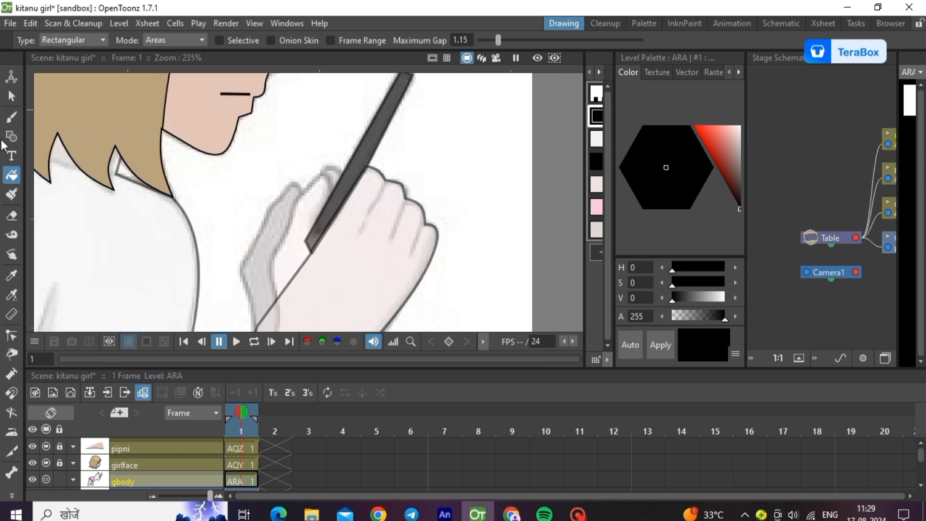
# - Draw a black line for the finger crease nearest the phone and thin it to match the outlines
pyautogui.press('g')
pyautogui.scroll(3, 376, 159)
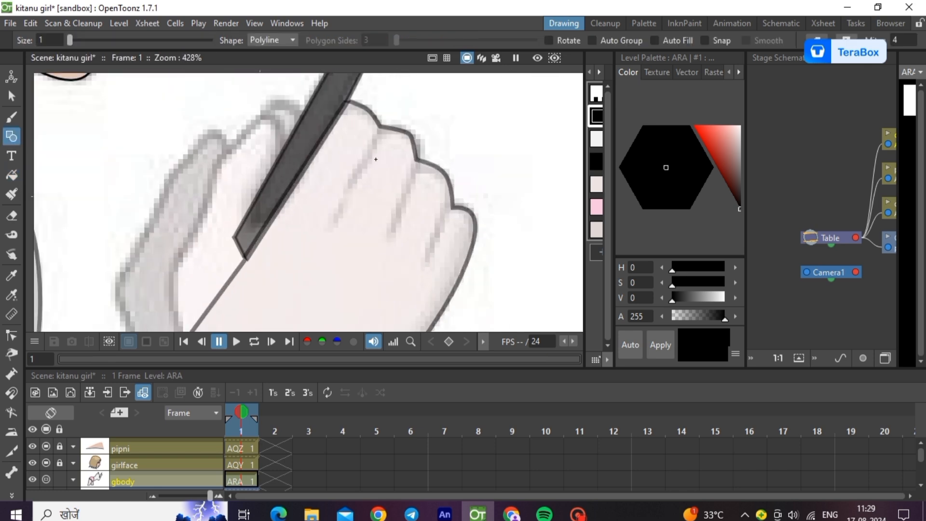
pyautogui.click(376, 135)
pyautogui.doubleClick(333, 222)
pyautogui.click(11, 96)
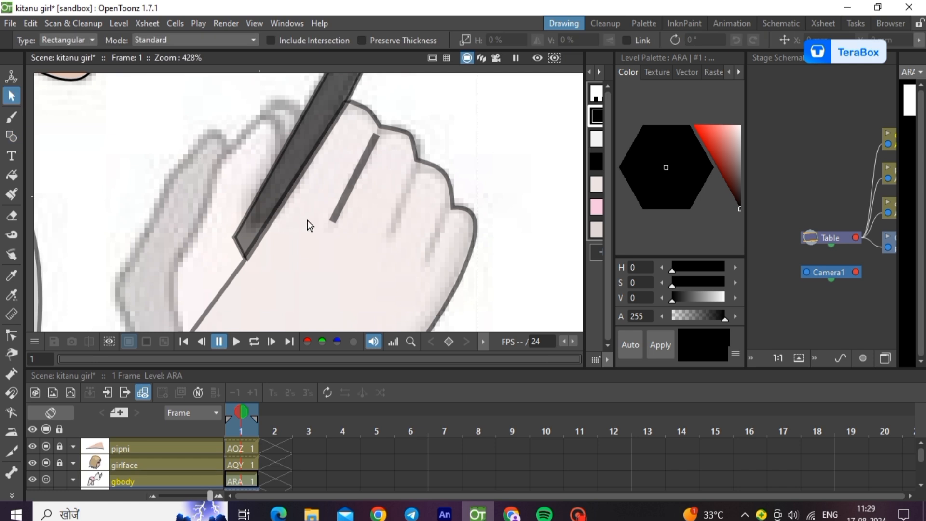
pyautogui.click(337, 223)
pyautogui.moveTo(375, 227); pyautogui.dragTo(373, 240)
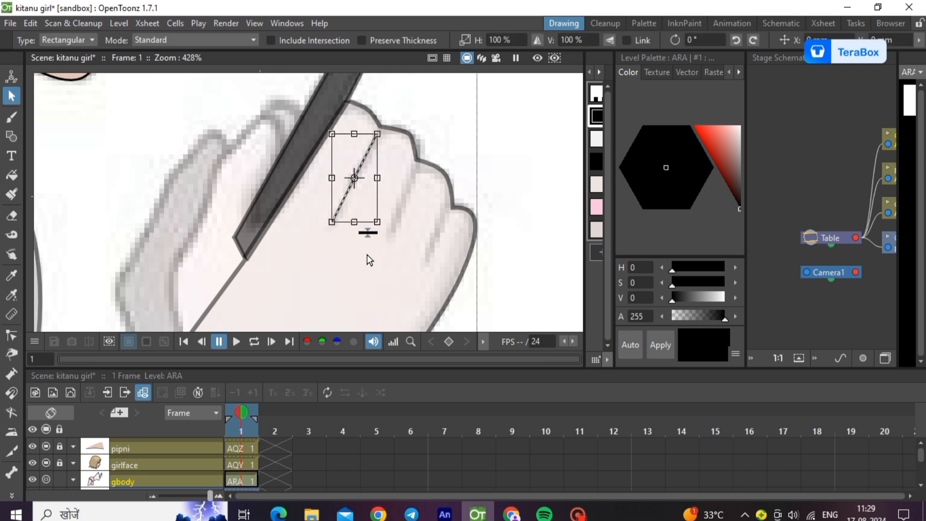
# - Draw a black line along the middle finger crease of the hand and reduce its thickness
pyautogui.press('g')
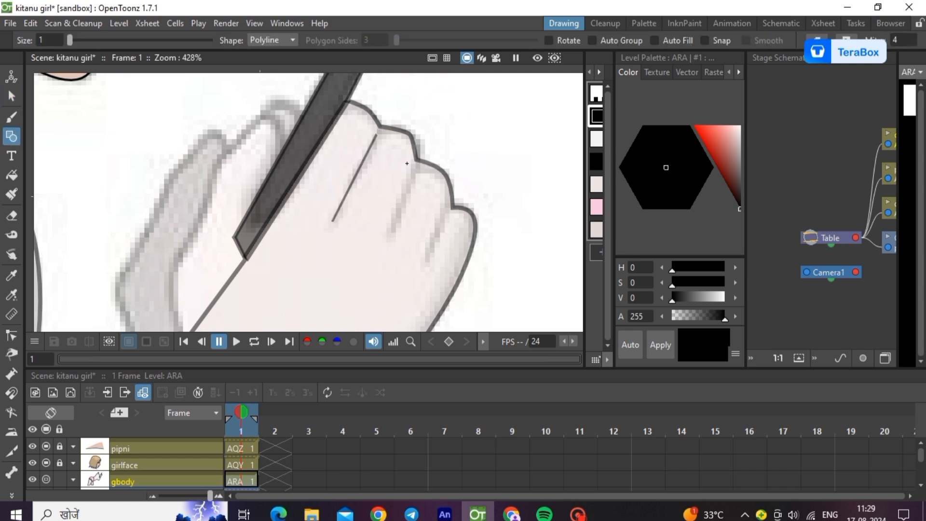
pyautogui.click(413, 166)
pyautogui.doubleClick(392, 232)
pyautogui.press('s')
pyautogui.click(403, 200)
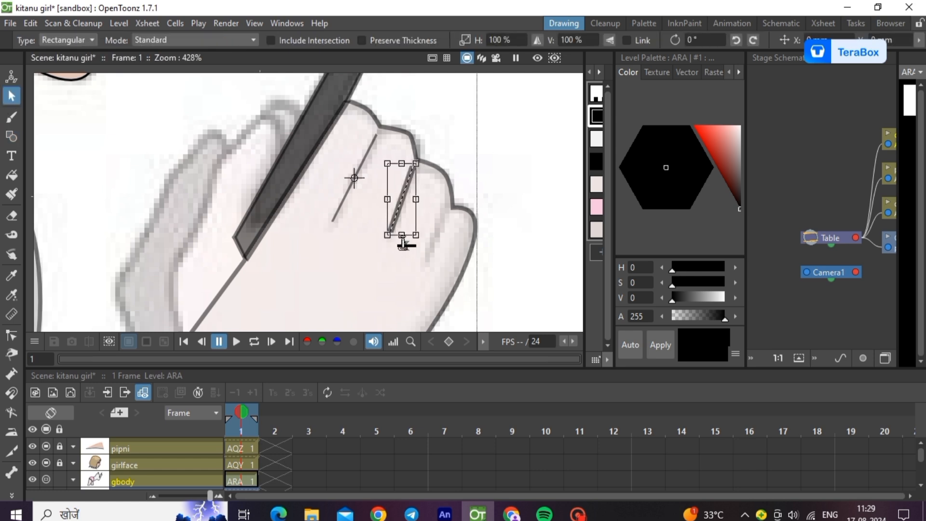
pyautogui.click(378, 282)
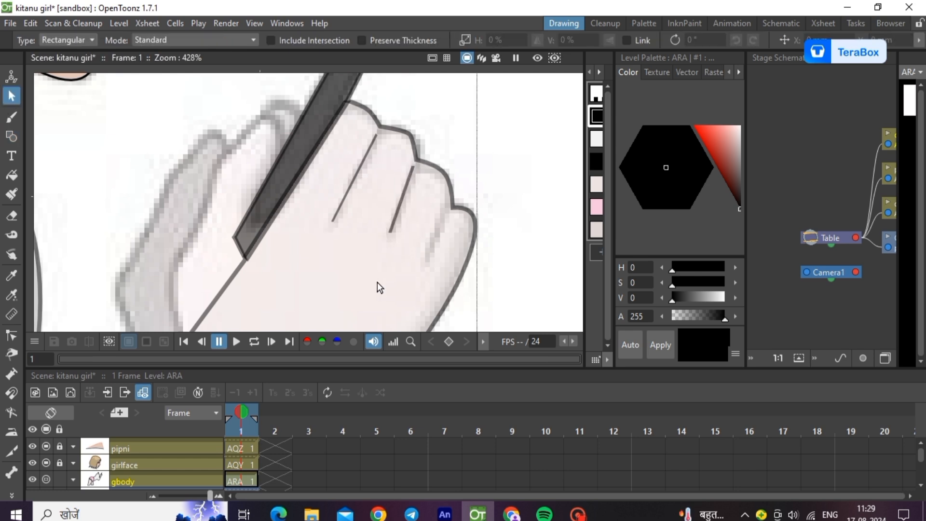
# - Draw a short black line along the outermost finger crease and reduce its thickness
pyautogui.click(18, 133)
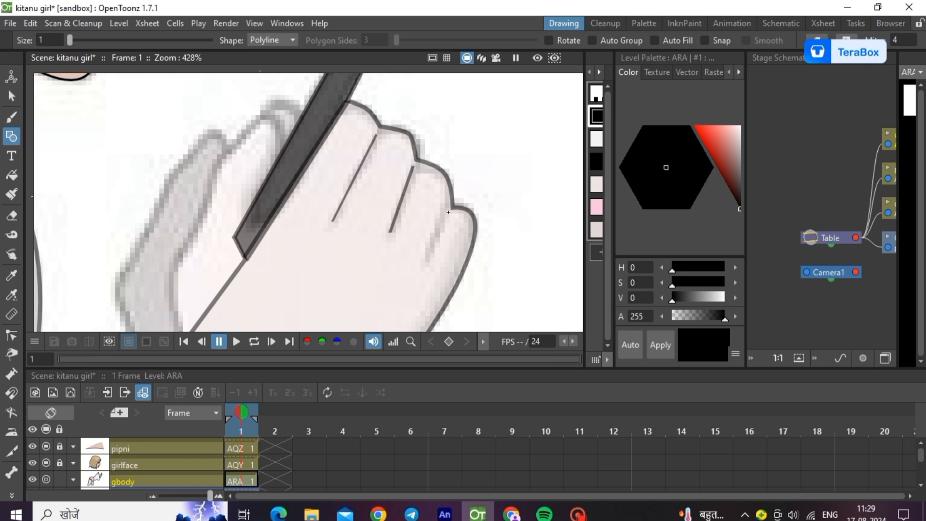
pyautogui.click(448, 212)
pyautogui.doubleClick(428, 260)
pyautogui.click(11, 96)
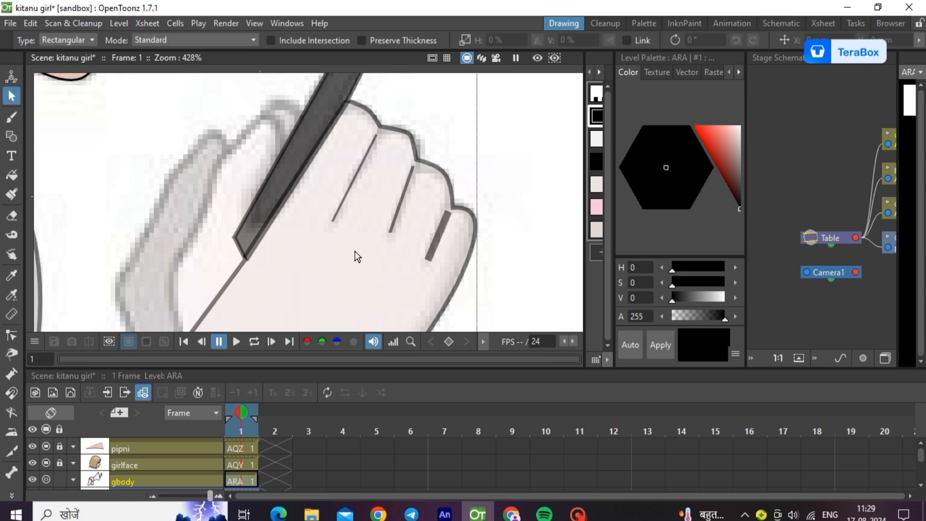
pyautogui.click(438, 236)
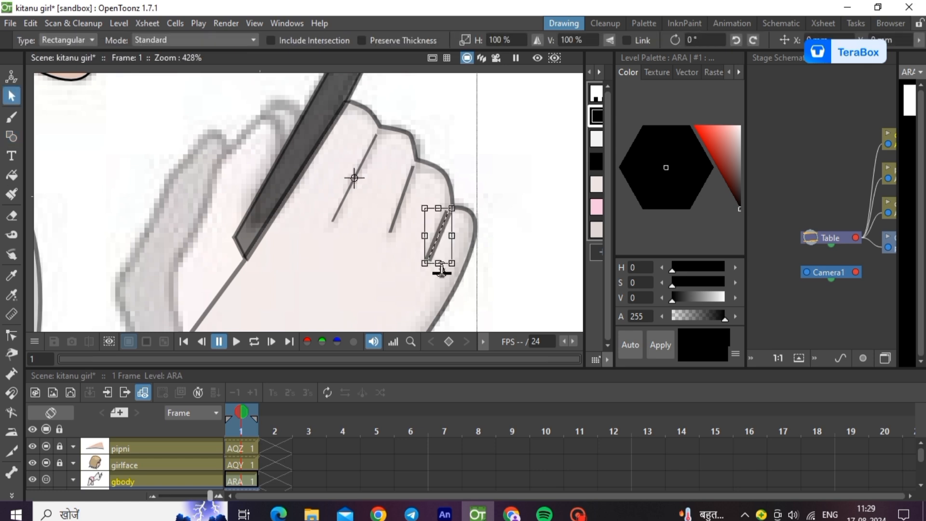
pyautogui.click(394, 295)
# - Draw a black polyline from the sleeve cuff down the inner forearm into the elbow crease and reduce its thickness
pyautogui.scroll(-6, 394, 294)
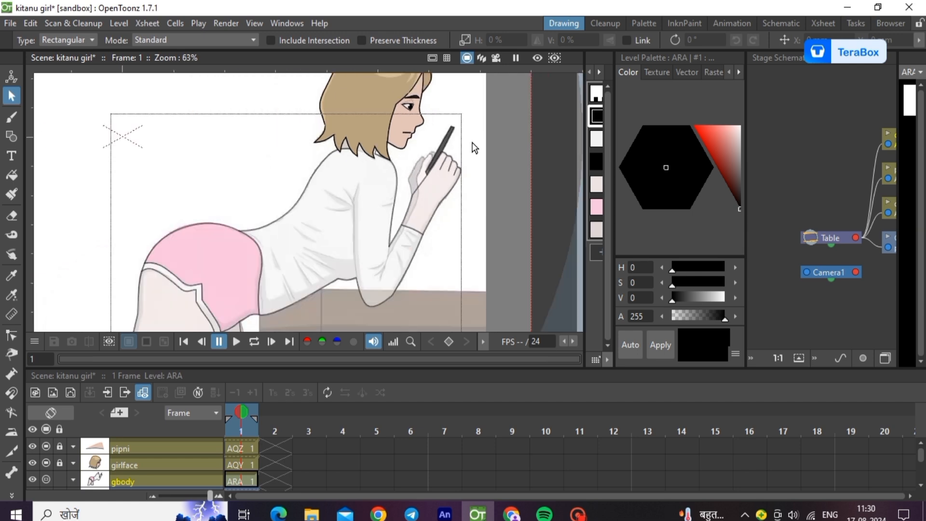
pyautogui.scroll(3, 416, 220)
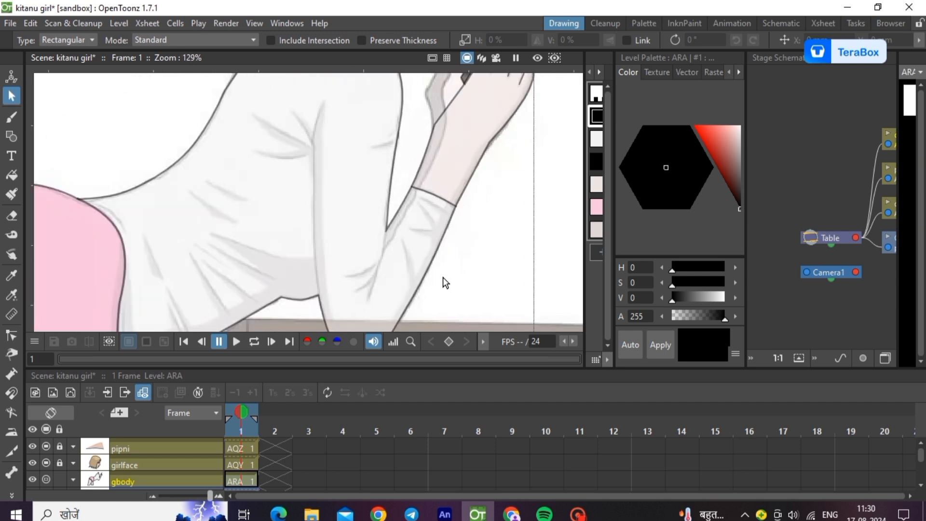
pyautogui.scroll(2, 398, 306)
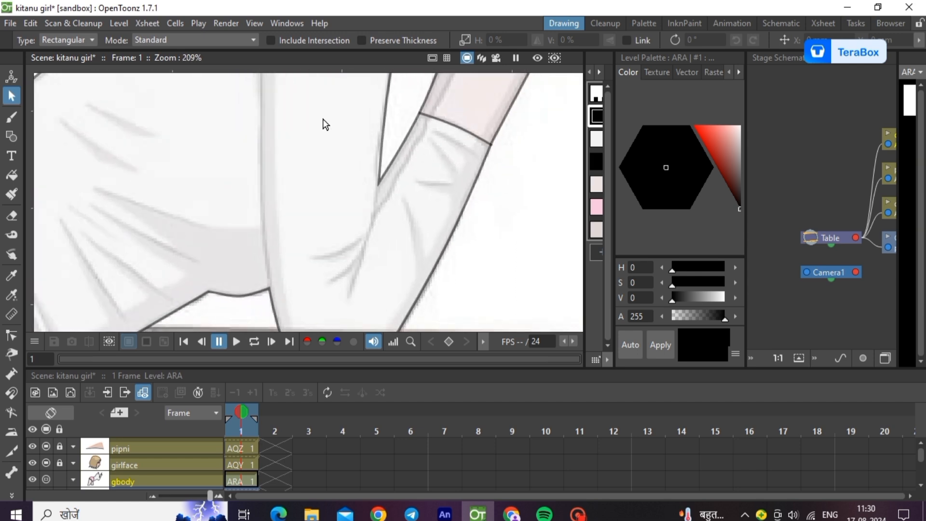
pyautogui.press('g')
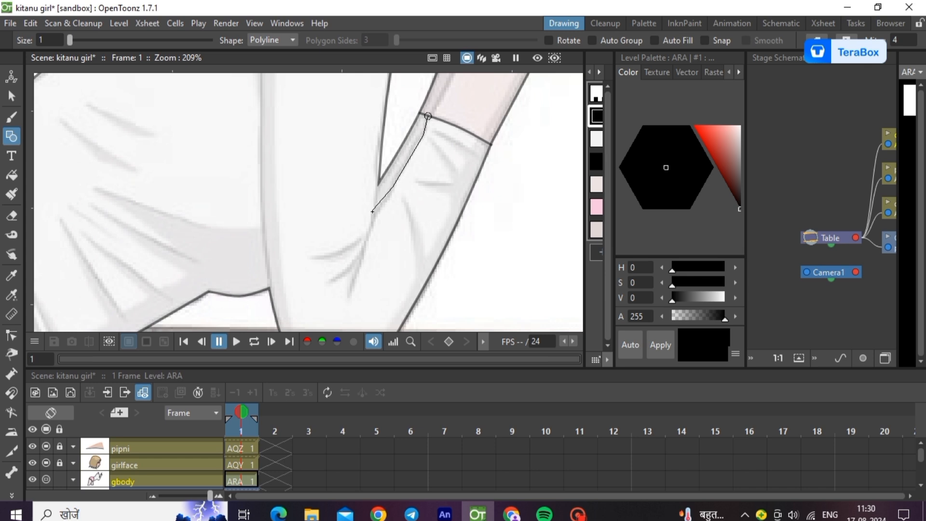
pyautogui.doubleClick(350, 296)
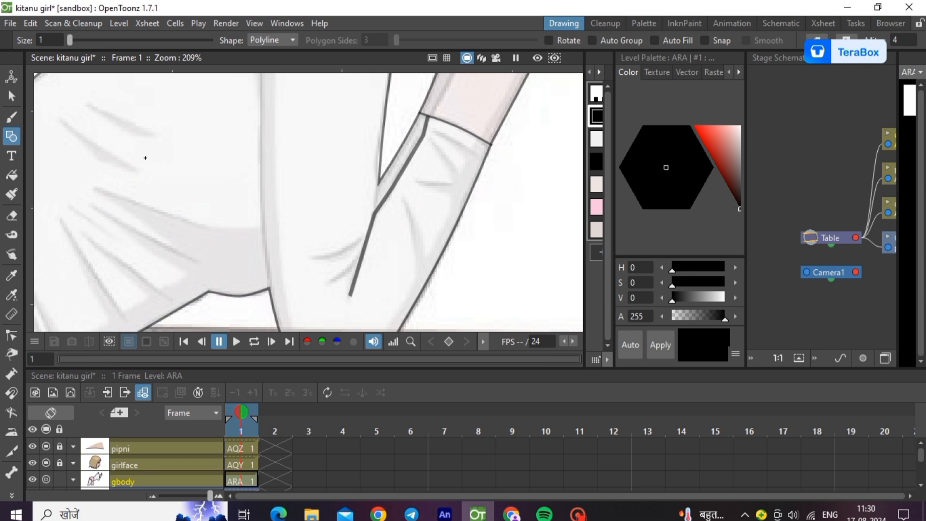
pyautogui.click(12, 96)
pyautogui.click(356, 294)
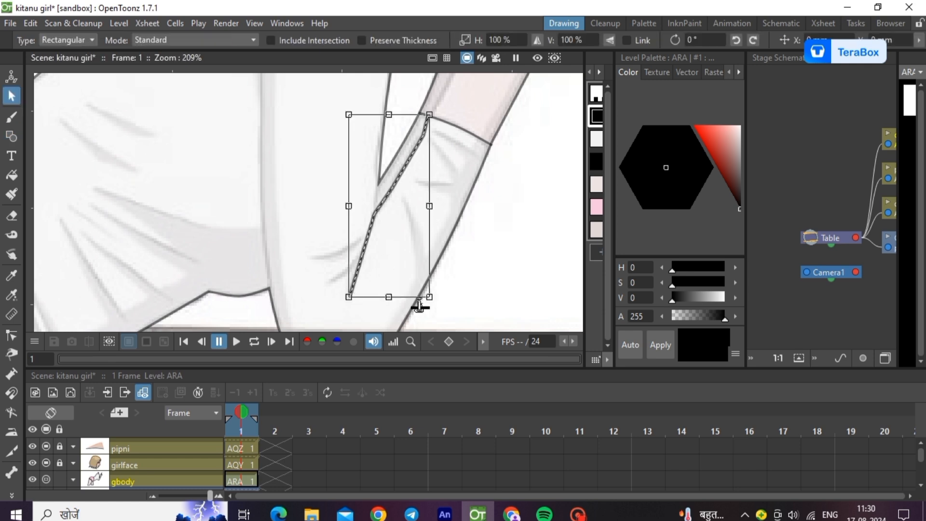
pyautogui.moveTo(420, 307); pyautogui.dragTo(423, 311)
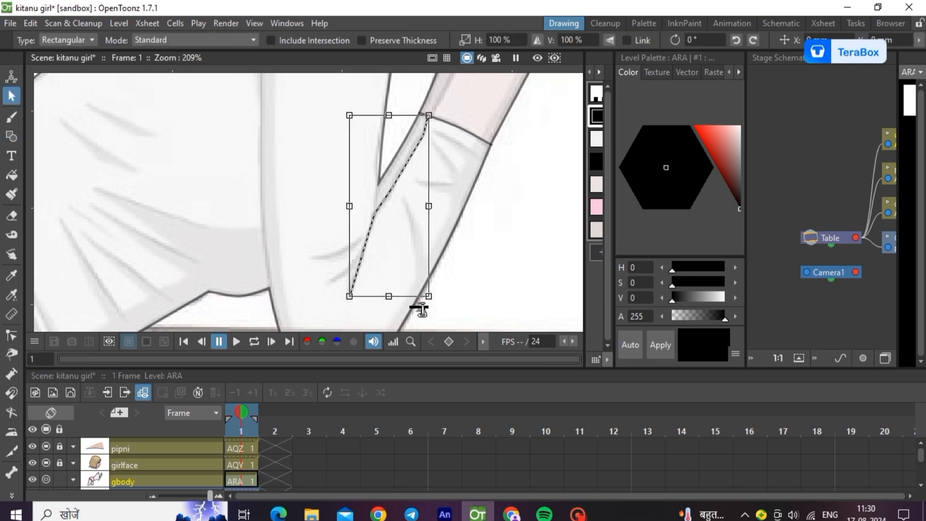
pyautogui.click(312, 244)
# - Bend the lower end of the forearm sleeve line into a curve following the elbow crease
pyautogui.click(12, 335)
pyautogui.click(403, 175)
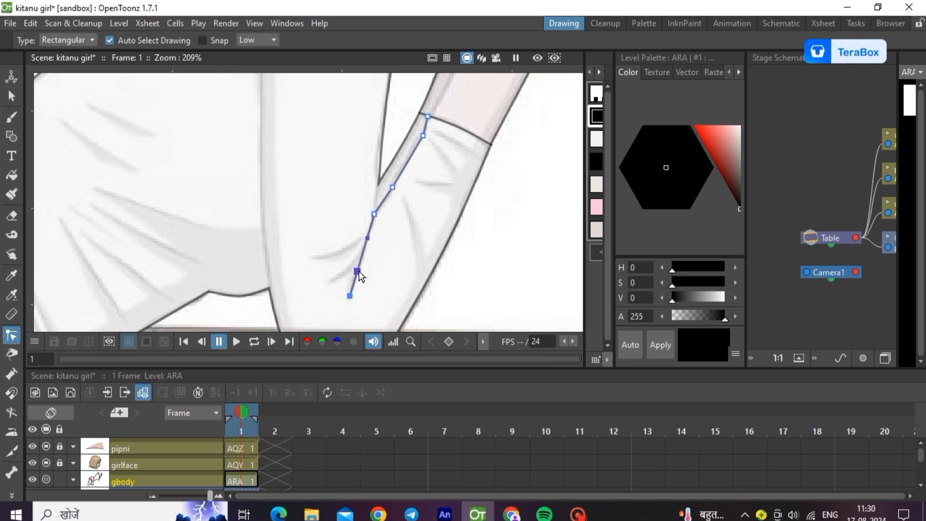
pyautogui.moveTo(359, 271); pyautogui.dragTo(363, 275)
pyautogui.click(416, 288)
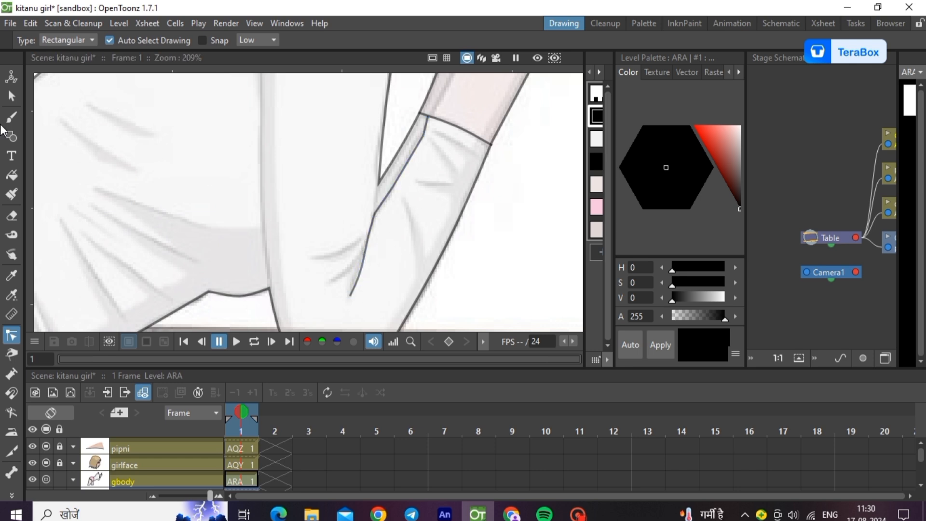
# - Draw a short black line joining the upper arm outline to the forearm sleeve line and thin it to match
pyautogui.click(11, 137)
pyautogui.scroll(3, 388, 187)
pyautogui.click(384, 167)
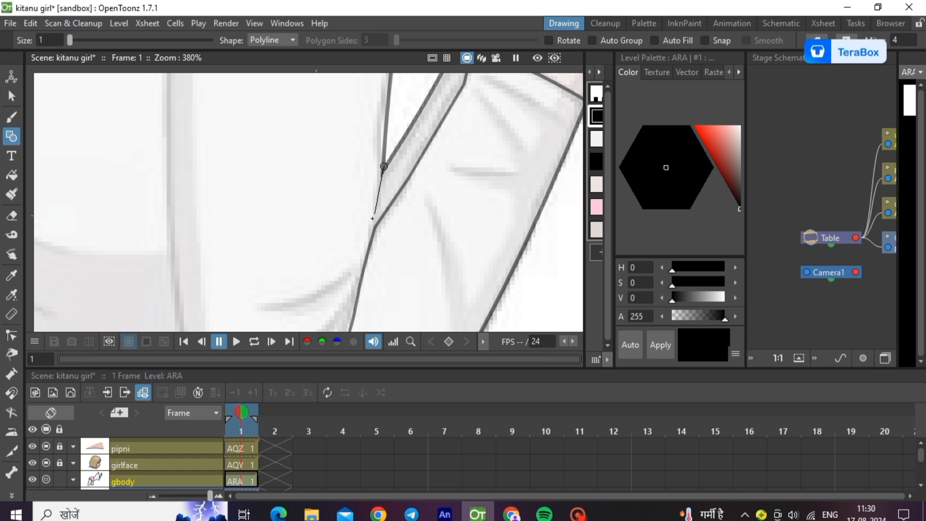
pyautogui.doubleClick(374, 229)
pyautogui.click(11, 96)
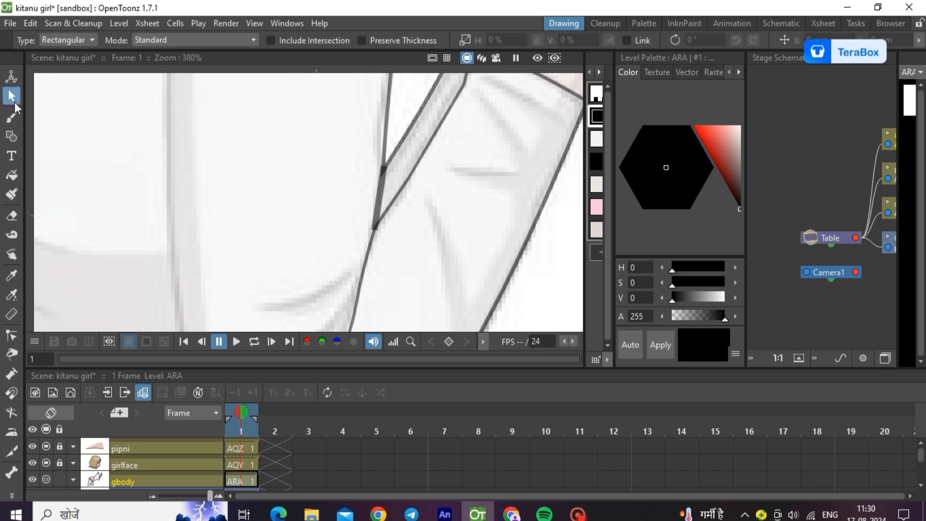
pyautogui.click(377, 212)
pyautogui.moveTo(378, 246); pyautogui.dragTo(378, 252)
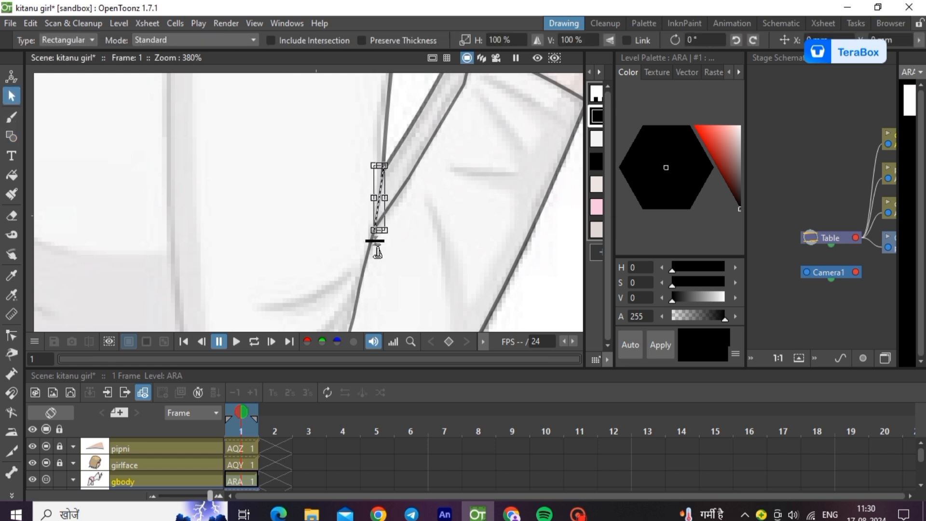
pyautogui.click(323, 182)
# - Draw a black line over the upper fabric fold beside the elbow crease and reduce its thickness
pyautogui.scroll(-3, 323, 181)
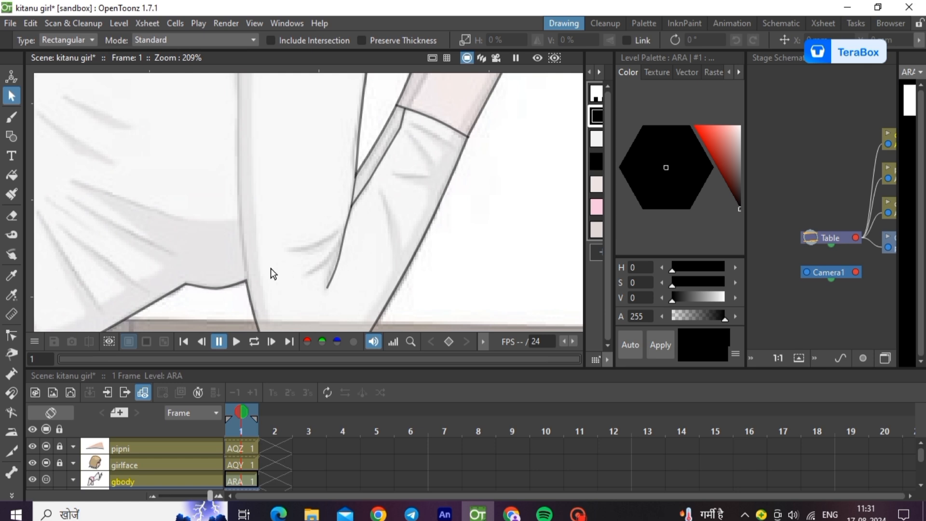
pyautogui.click(12, 136)
pyautogui.scroll(3, 344, 283)
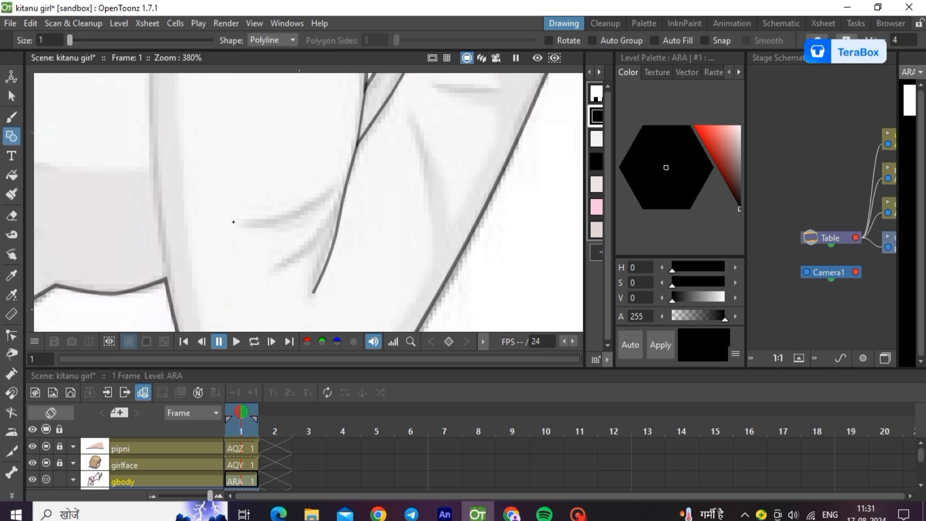
pyautogui.click(233, 221)
pyautogui.doubleClick(336, 186)
pyautogui.press('s')
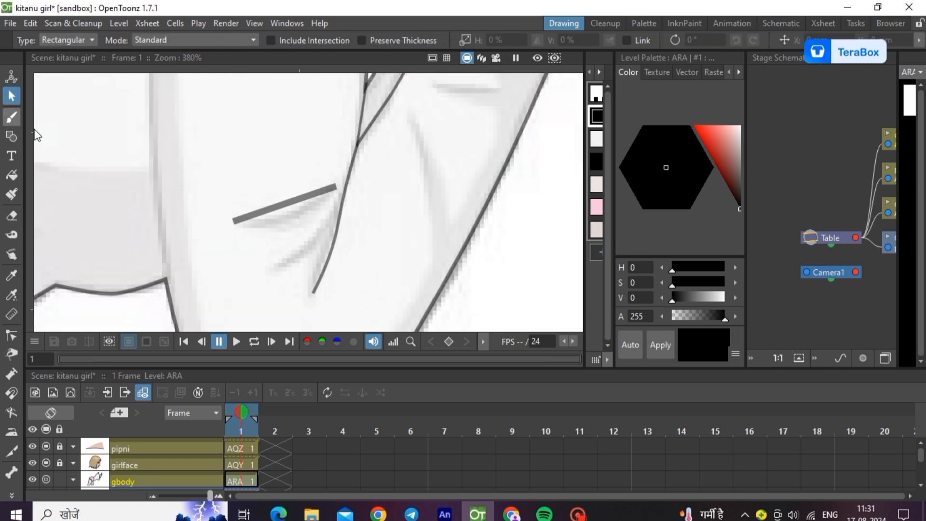
pyautogui.click(285, 205)
pyautogui.moveTo(330, 232); pyautogui.dragTo(336, 244)
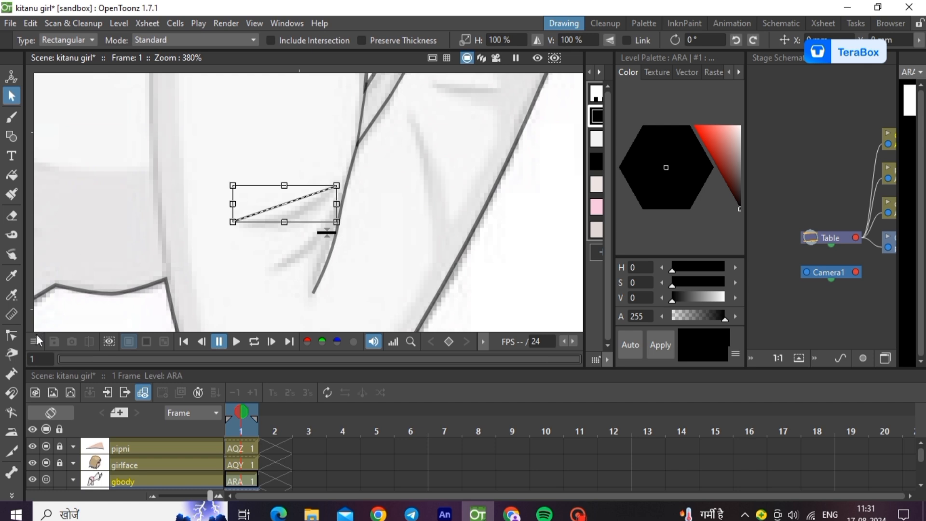
# - Bend the upper elbow fold line downward to follow the reference fold
pyautogui.click(11, 335)
pyautogui.click(285, 204)
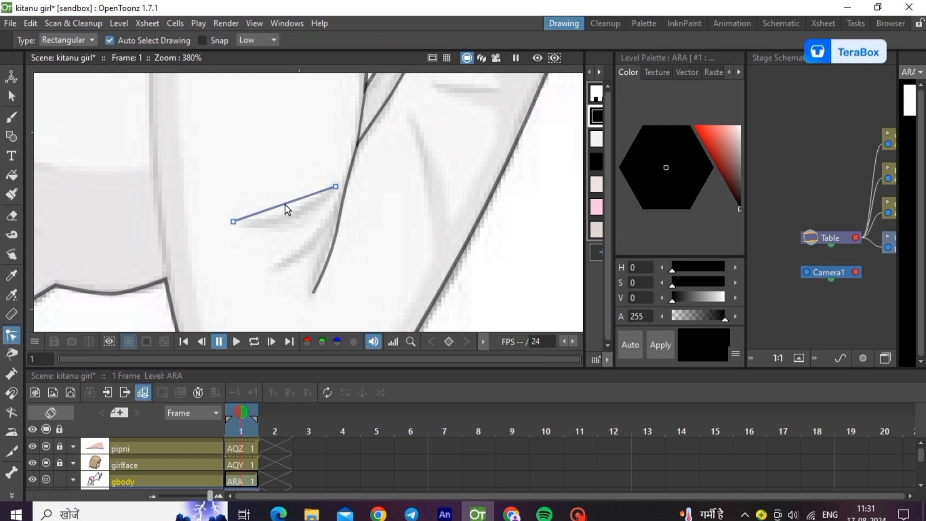
pyautogui.moveTo(290, 208); pyautogui.dragTo(285, 217)
# - Draw a black line over the lower fold beside the elbow crease, thin it, and bend it downward along the reference fold
pyautogui.click(12, 137)
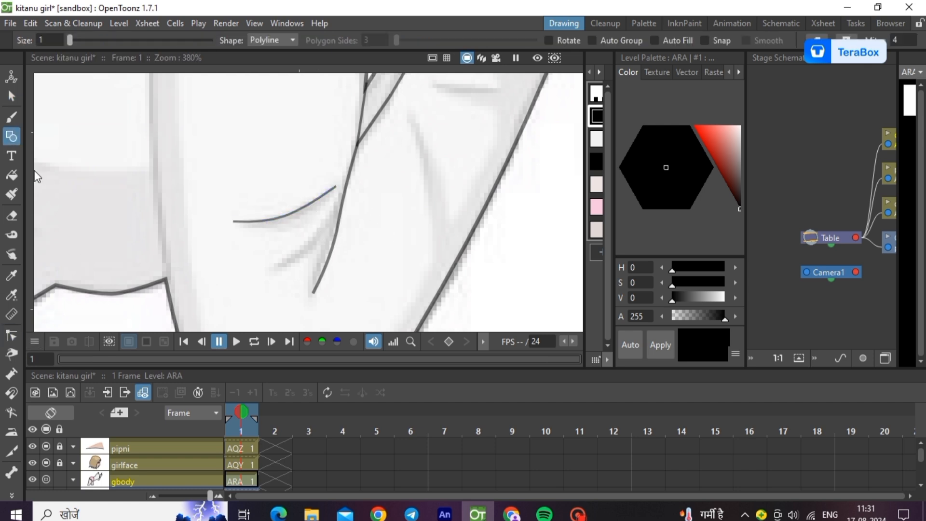
pyautogui.click(339, 208)
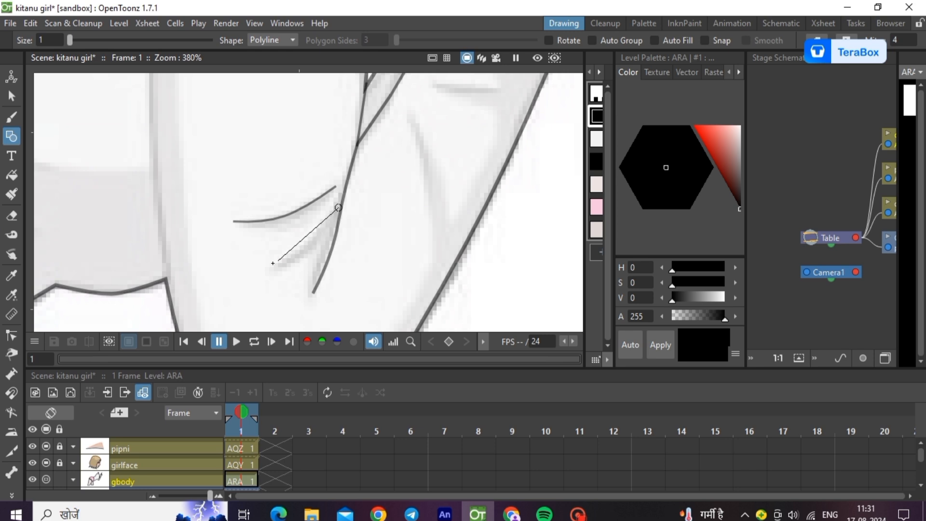
pyautogui.doubleClick(268, 269)
pyautogui.click(11, 96)
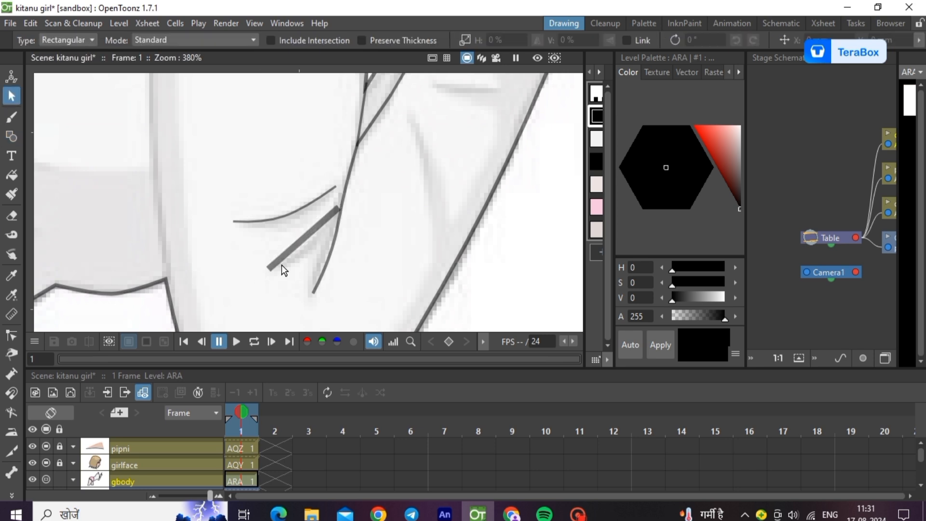
pyautogui.click(283, 261)
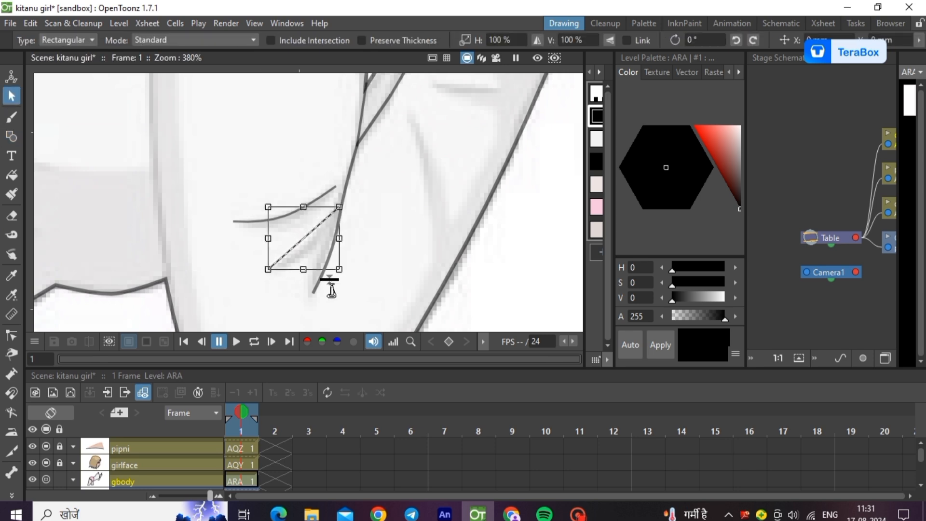
pyautogui.click(12, 335)
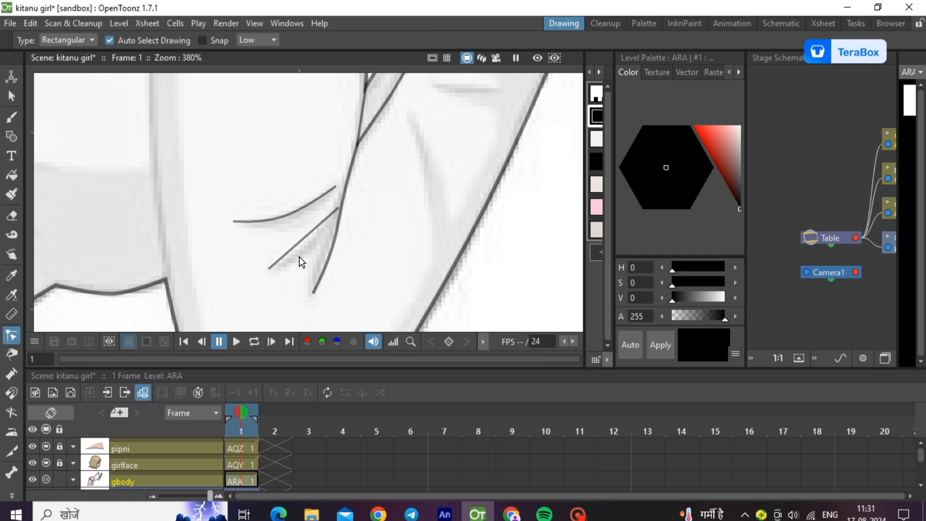
pyautogui.click(305, 238)
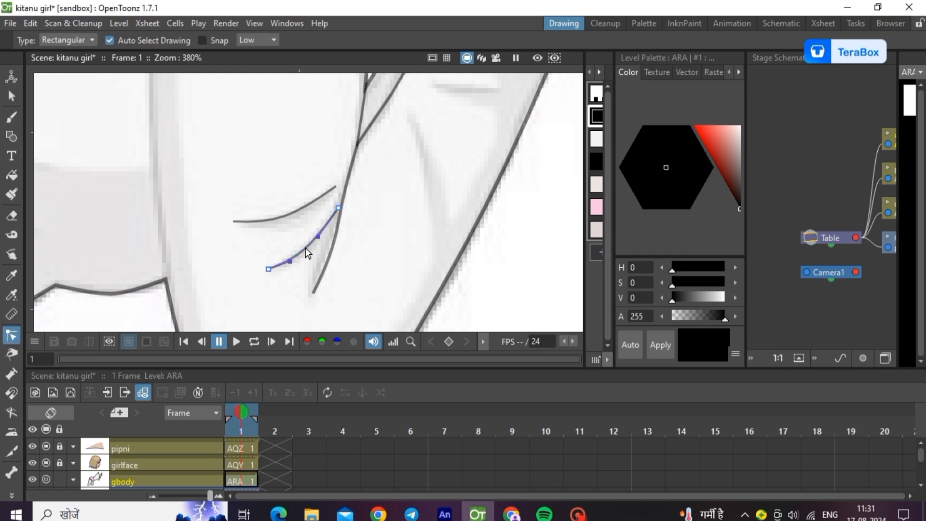
# - Draw a slanted black line over the long fold in the middle of the forearm sleeve and reduce its thickness
pyautogui.scroll(-4, 168, 231)
pyautogui.scroll(2, 292, 255)
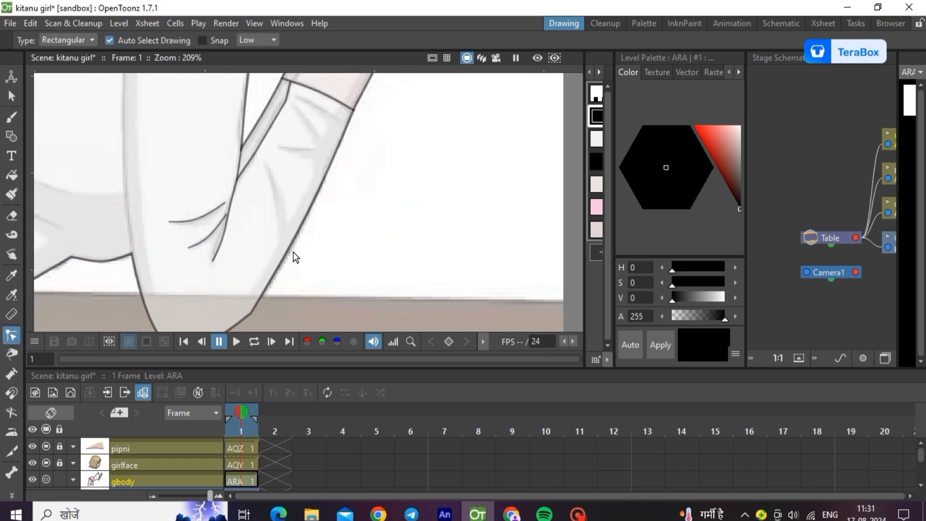
pyautogui.click(11, 136)
pyautogui.click(266, 160)
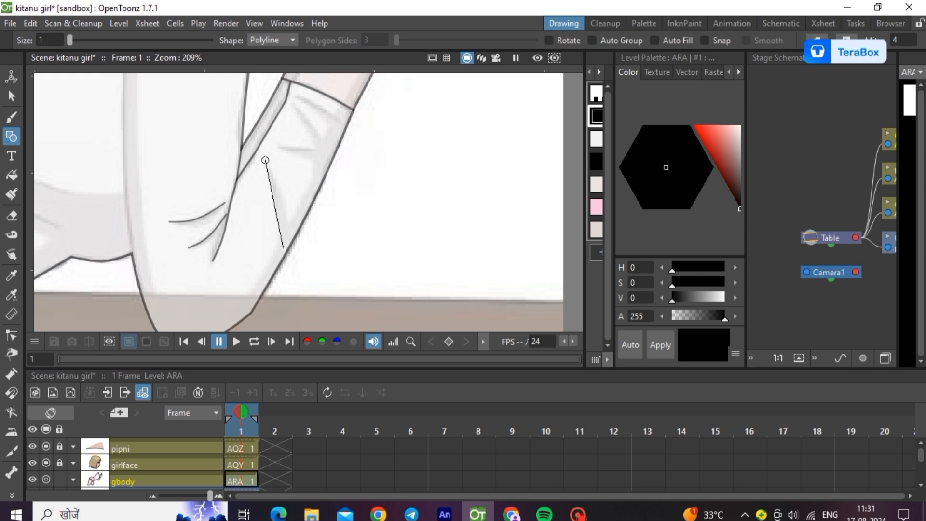
pyautogui.doubleClick(283, 247)
pyautogui.press('s')
pyautogui.click(281, 241)
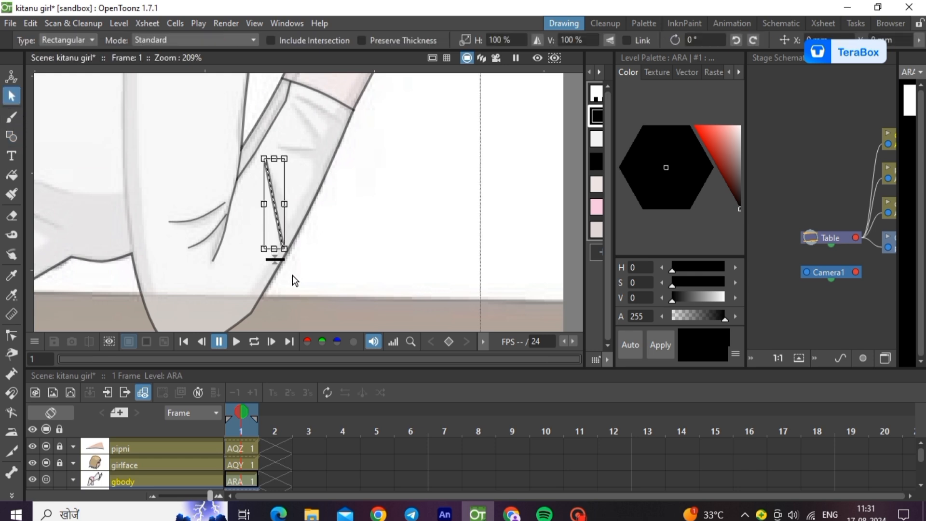
pyautogui.moveTo(280, 260); pyautogui.dragTo(280, 259)
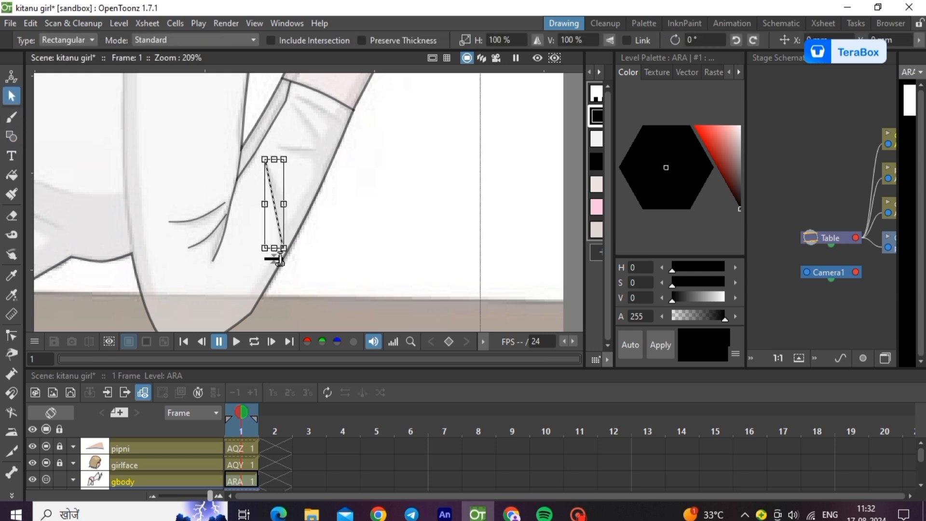
# - Bend the forearm sleeve fold line slightly outward to follow the reference fold
pyautogui.click(12, 336)
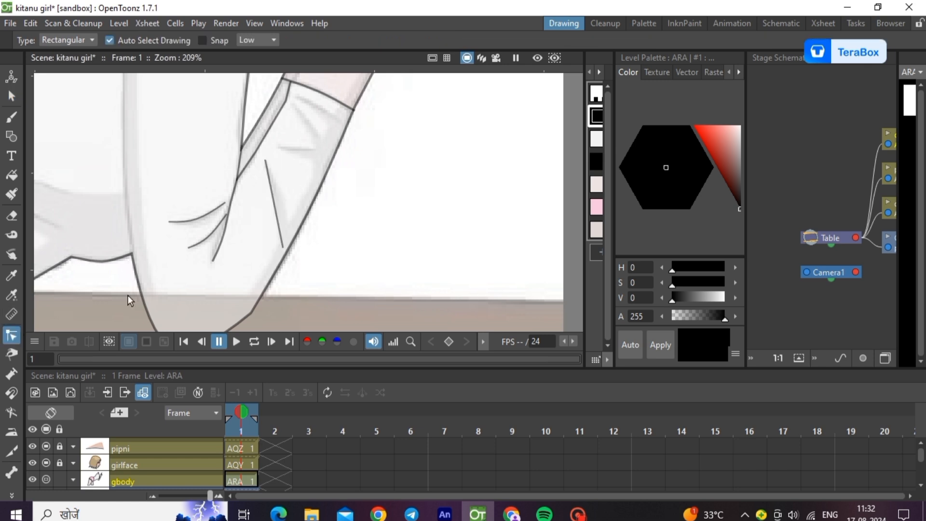
pyautogui.click(274, 207)
pyautogui.moveTo(277, 212); pyautogui.dragTo(282, 212)
# - Draw a black line along the upper arm's back edge, from the shirt's lower outline up to the shoulder, and reduce its thickness
pyautogui.scroll(-4, 332, 230)
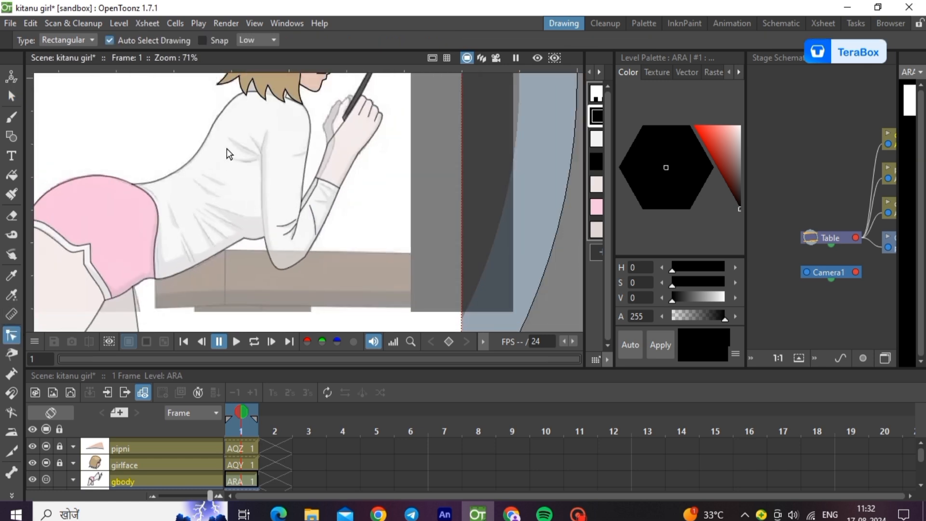
pyautogui.scroll(2, 227, 149)
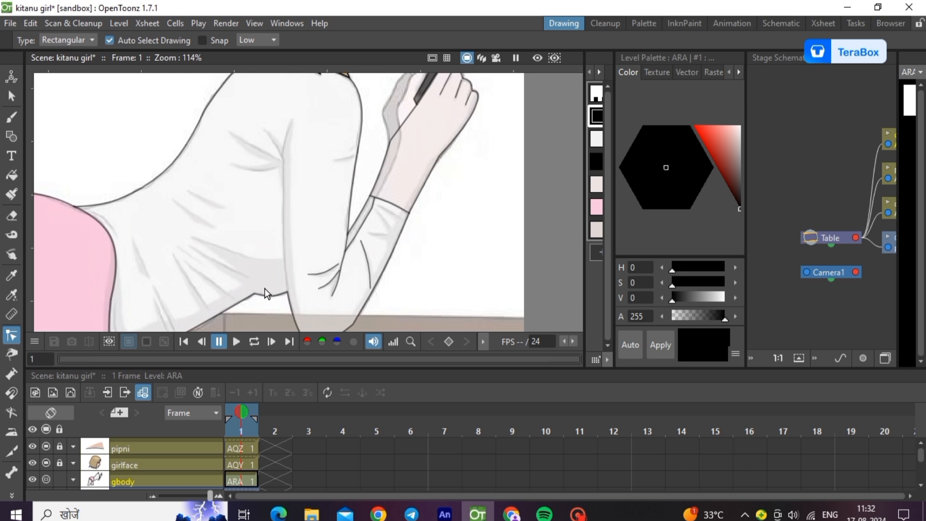
pyautogui.scroll(1, 280, 299)
pyautogui.click(11, 136)
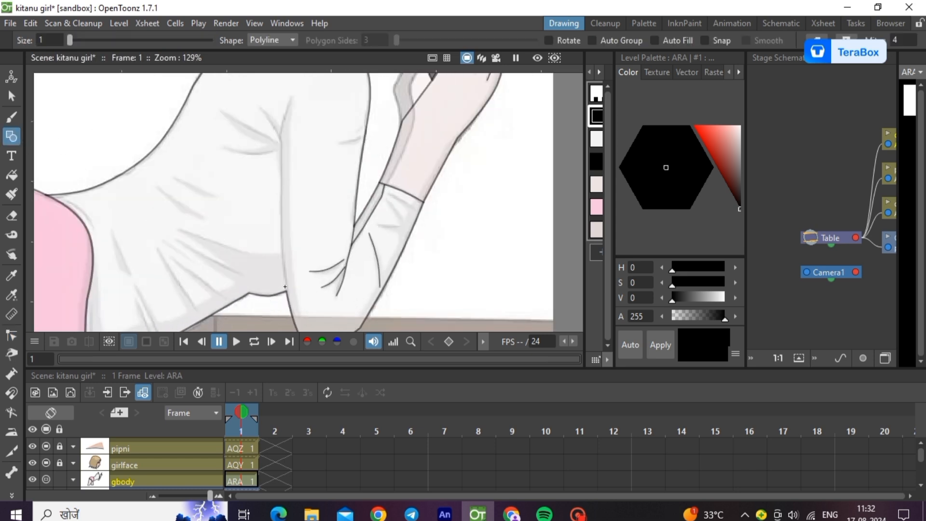
pyautogui.click(287, 292)
pyautogui.doubleClick(294, 96)
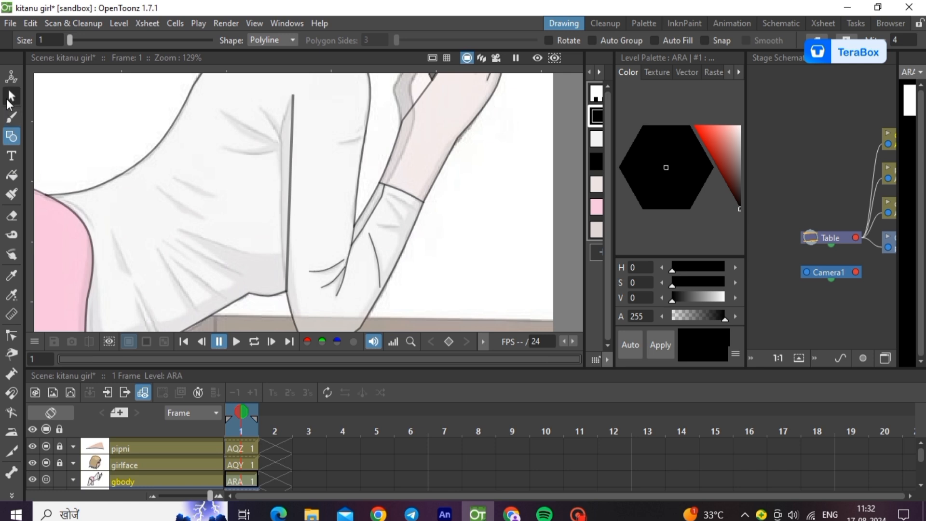
pyautogui.click(11, 96)
pyautogui.click(288, 280)
pyautogui.scroll(8, 287, 298)
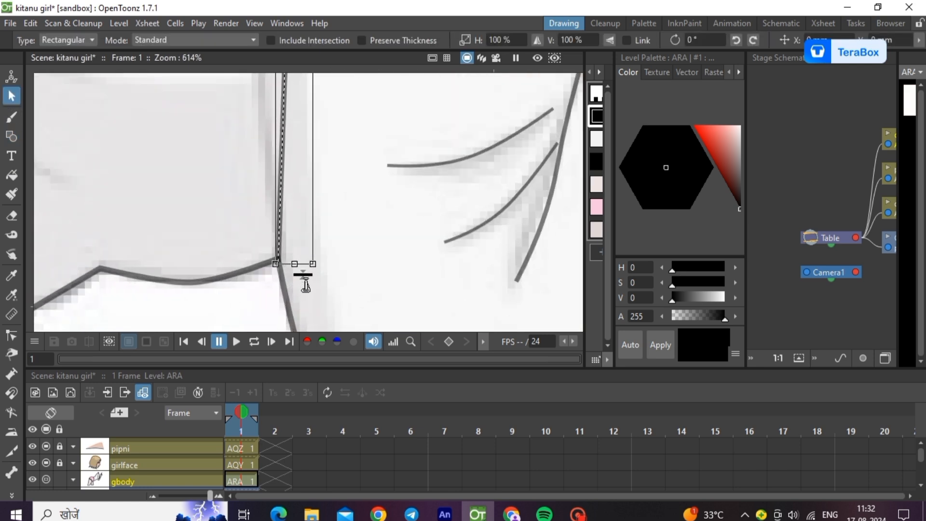
pyautogui.click(308, 294)
pyautogui.scroll(-6, 308, 293)
pyautogui.scroll(-3, 308, 293)
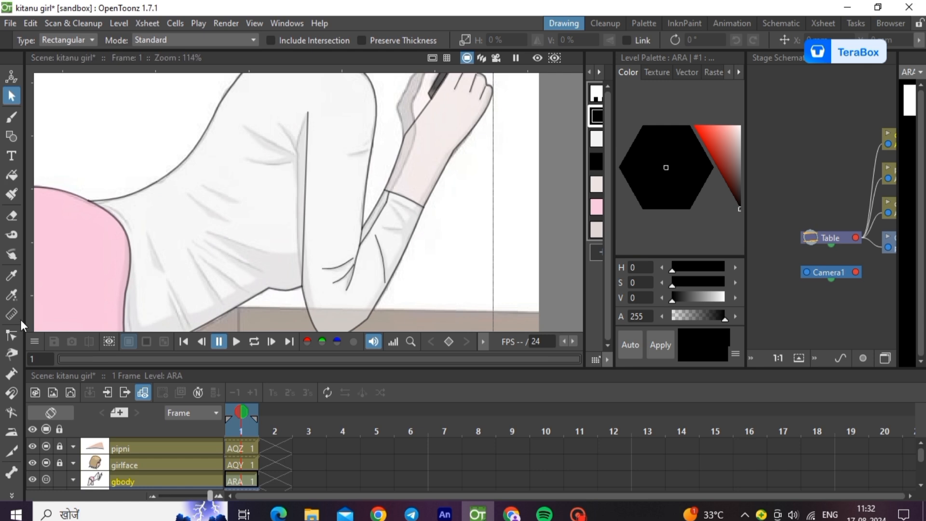
# - Curve the upper part of the arm's back edge line toward the back to match the reference
pyautogui.click(11, 336)
pyautogui.click(305, 198)
pyautogui.click(303, 194)
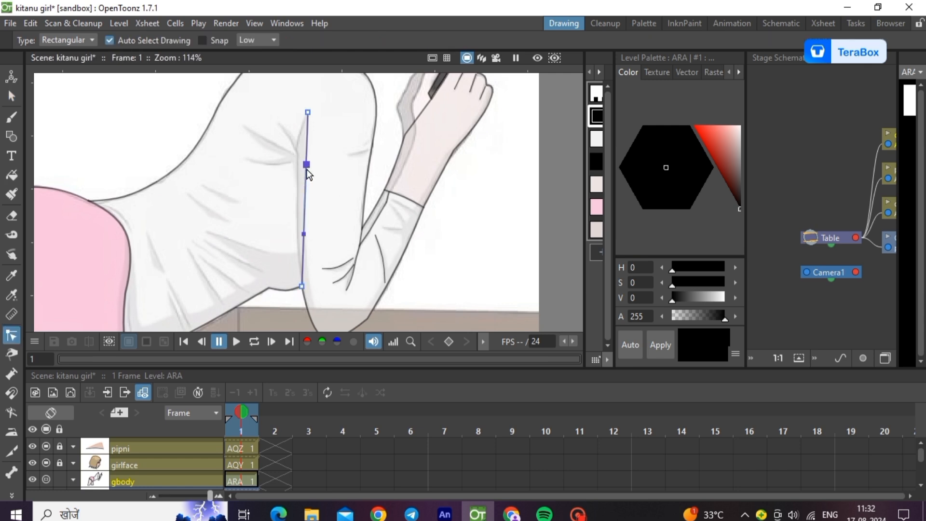
pyautogui.moveTo(306, 167); pyautogui.dragTo(295, 149)
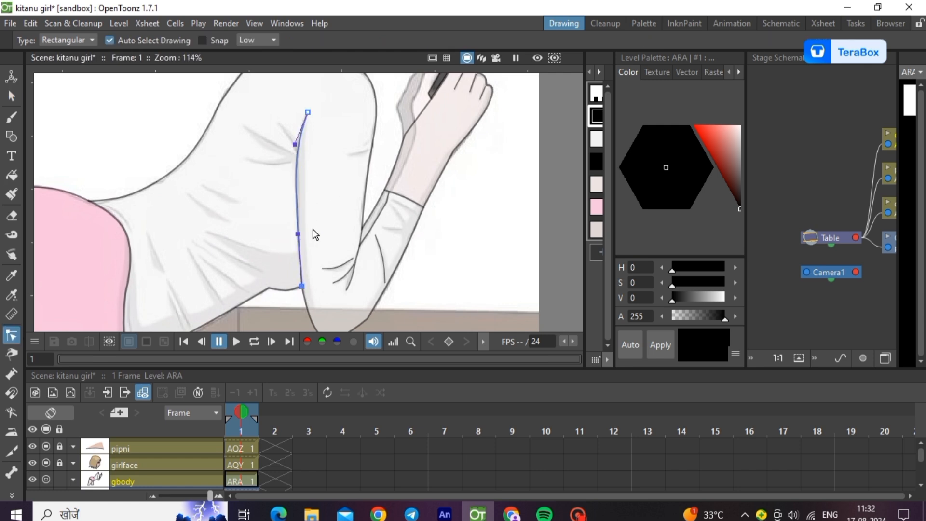
pyautogui.click(308, 213)
# - Draw a short black line over the uppermost armpit fold, thin it, and bend it toward the arm along the reference
pyautogui.click(11, 136)
pyautogui.scroll(5, 283, 124)
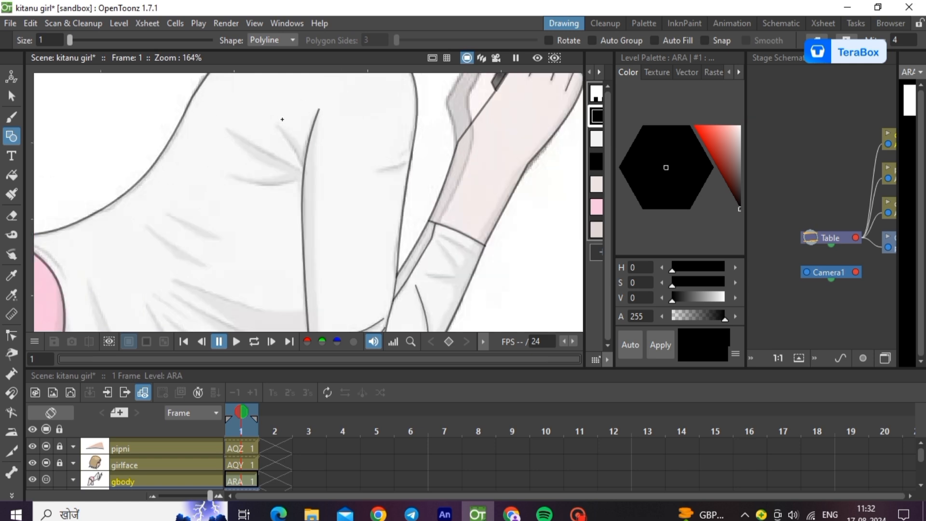
pyautogui.doubleClick(336, 196)
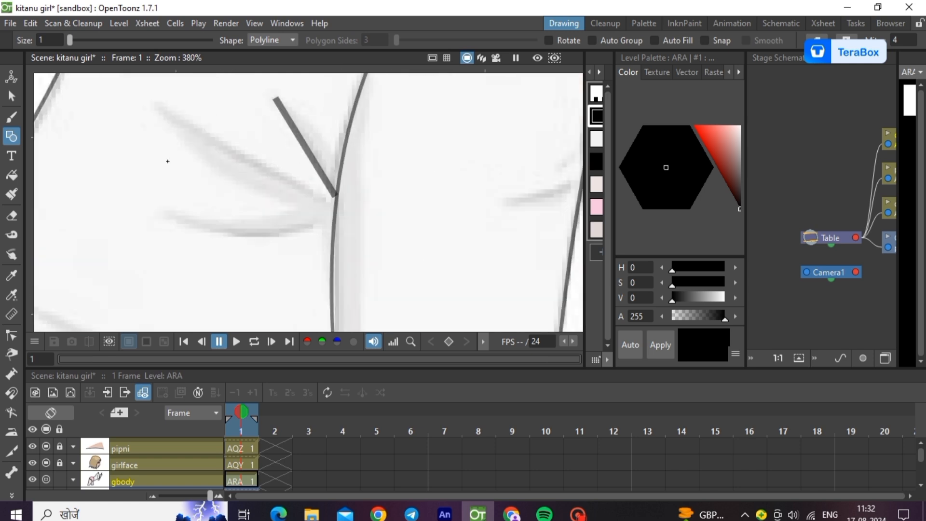
pyautogui.click(11, 97)
pyautogui.click(321, 163)
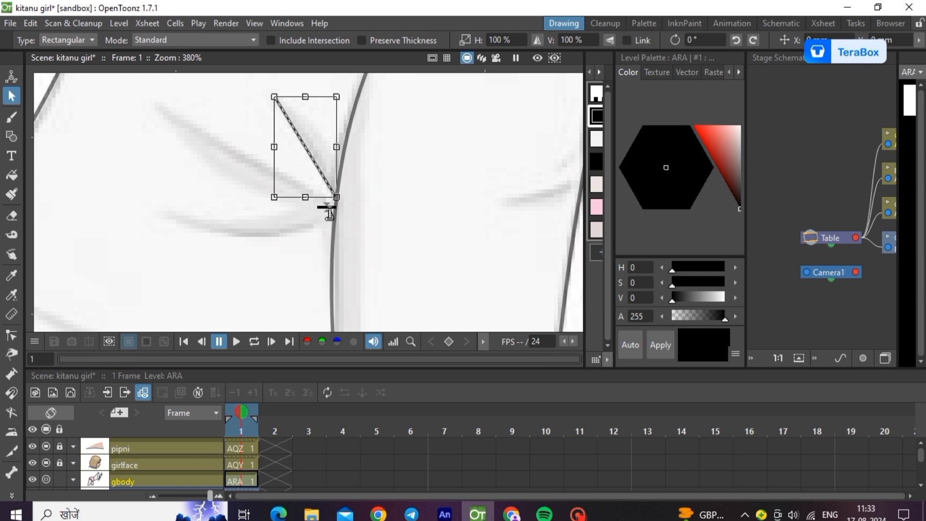
pyautogui.click(12, 335)
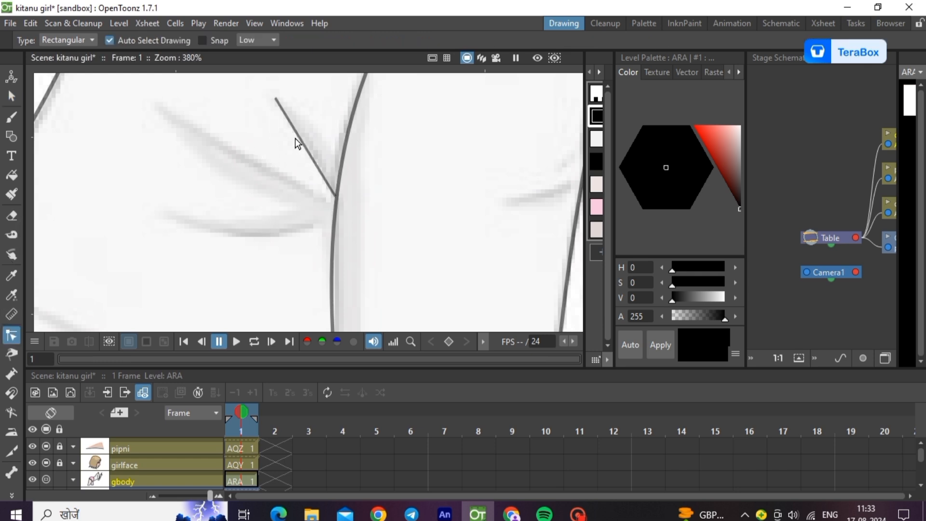
pyautogui.moveTo(306, 154); pyautogui.dragTo(312, 148)
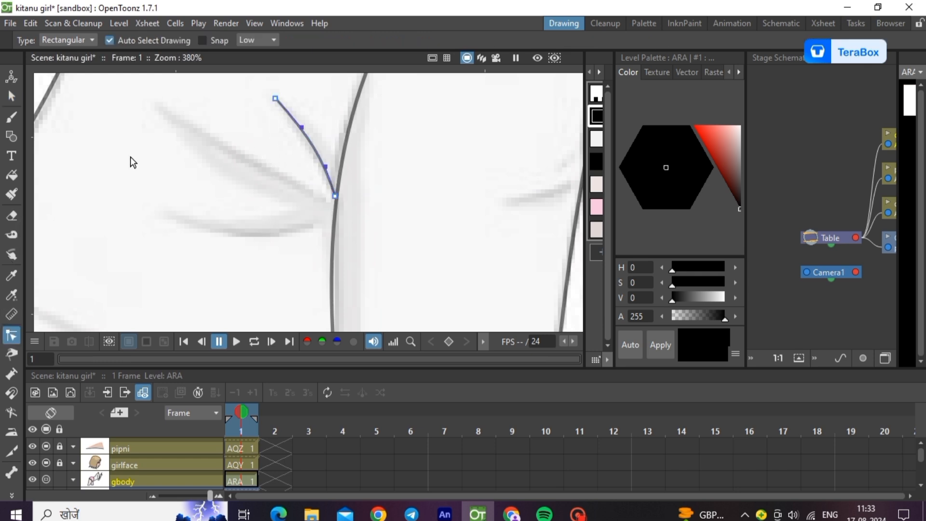
# - Draw a black line over the middle armpit fold, thin it, and bend it downward to follow the reference
pyautogui.press('g')
pyautogui.click(152, 103)
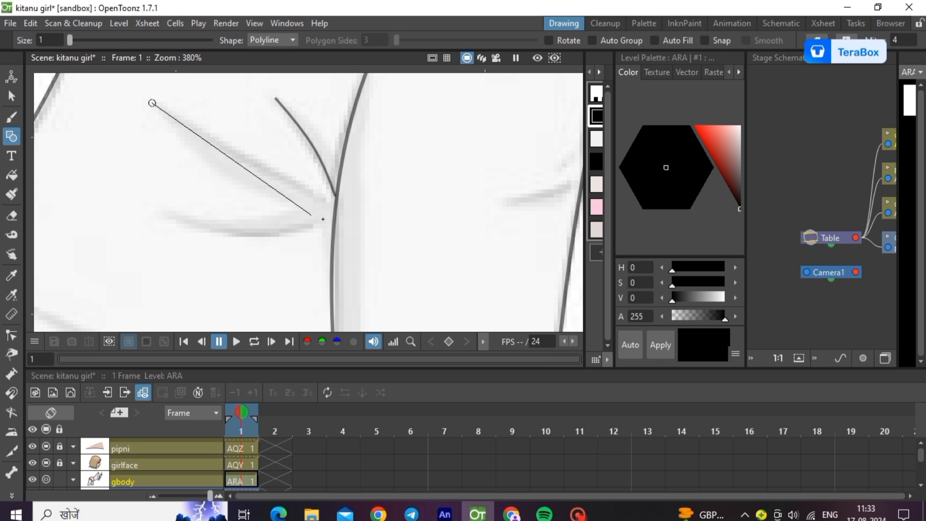
pyautogui.doubleClick(329, 205)
pyautogui.press('s')
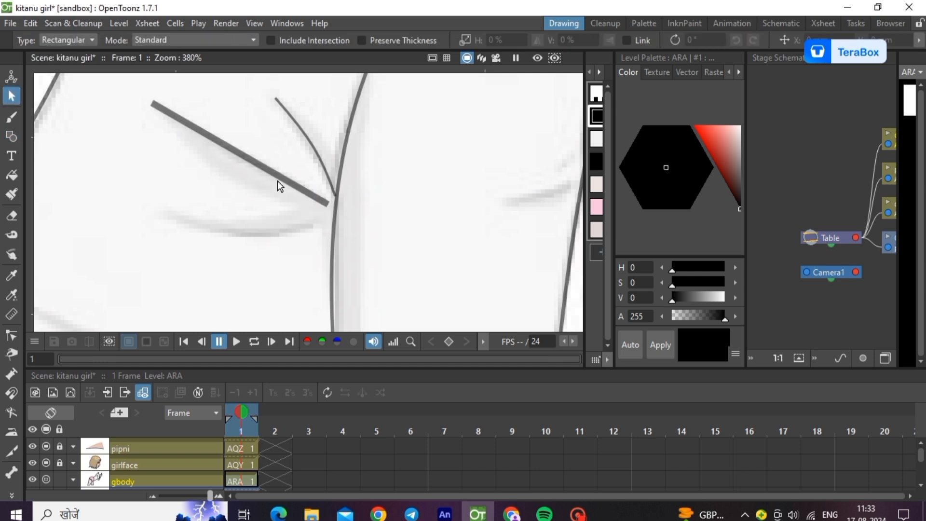
pyautogui.click(277, 176)
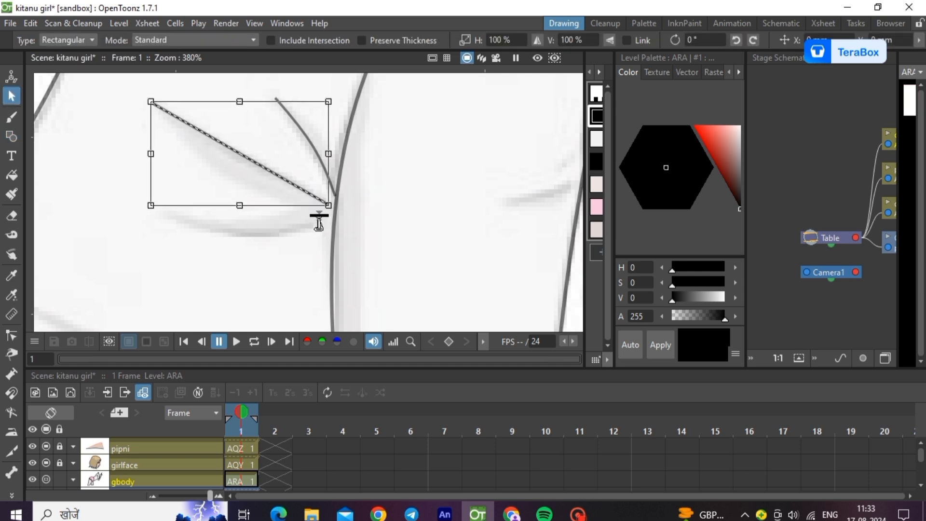
pyautogui.press('c')
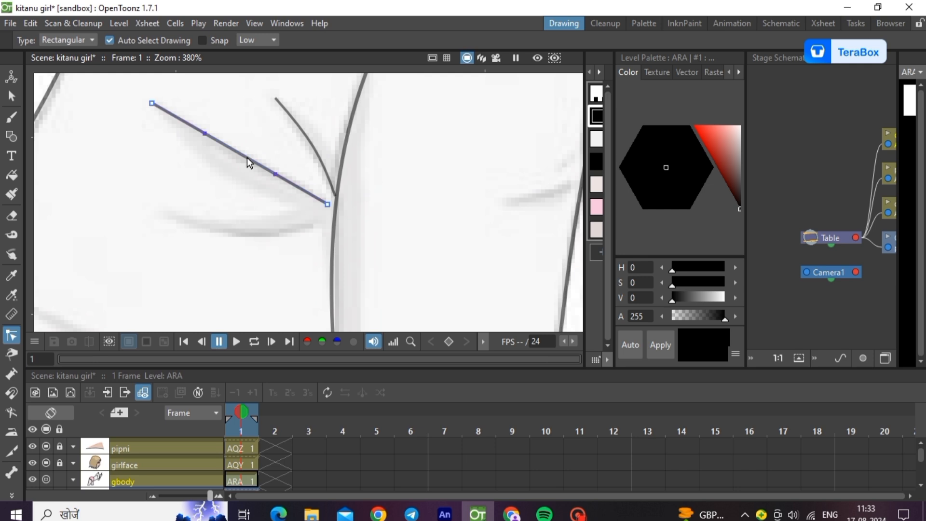
pyautogui.moveTo(247, 158)
pyautogui.mouseDown()
pyautogui.moveTo(237, 174)
pyautogui.moveTo(233, 157)
pyautogui.mouseUp()
# - Draw a nearly horizontal black line over the lowest armpit fold and reduce its thickness
pyautogui.scroll(-2, 260, 164)
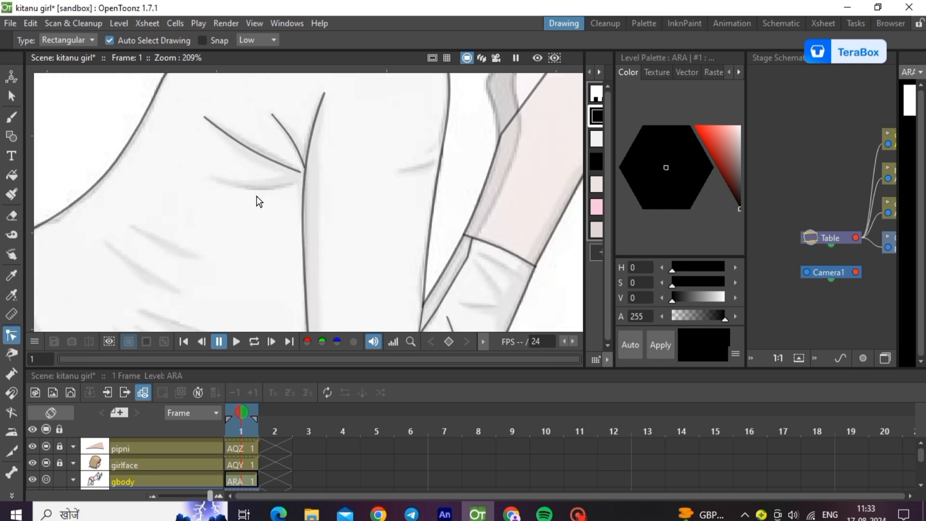
pyautogui.scroll(3, 255, 198)
pyautogui.click(11, 136)
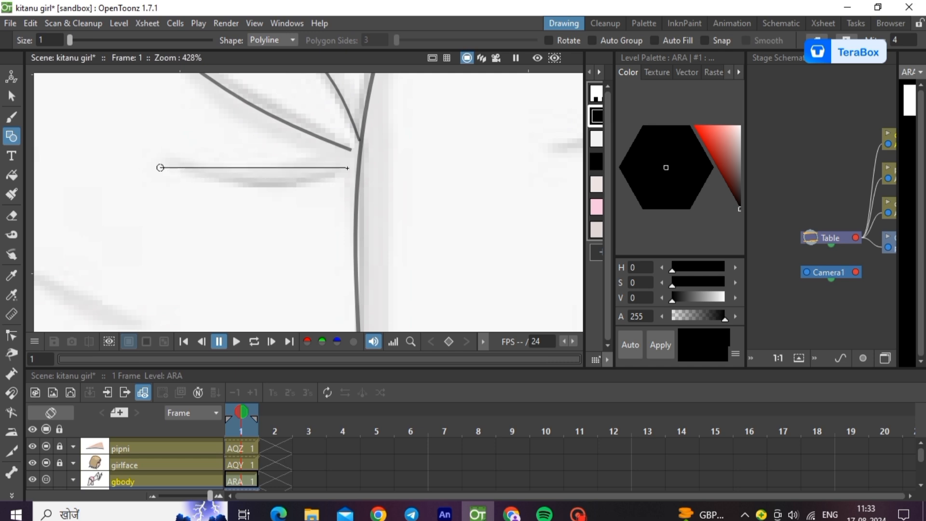
pyautogui.doubleClick(352, 165)
pyautogui.click(12, 96)
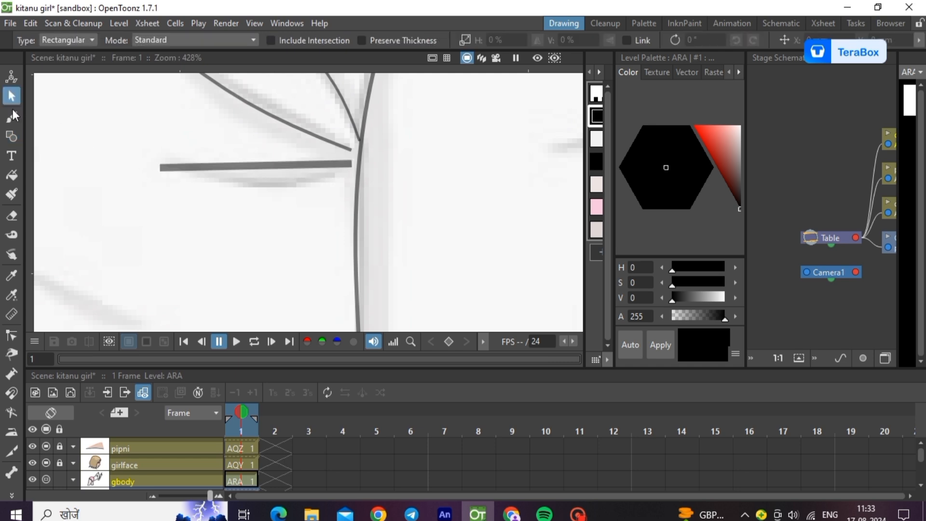
pyautogui.click(256, 177)
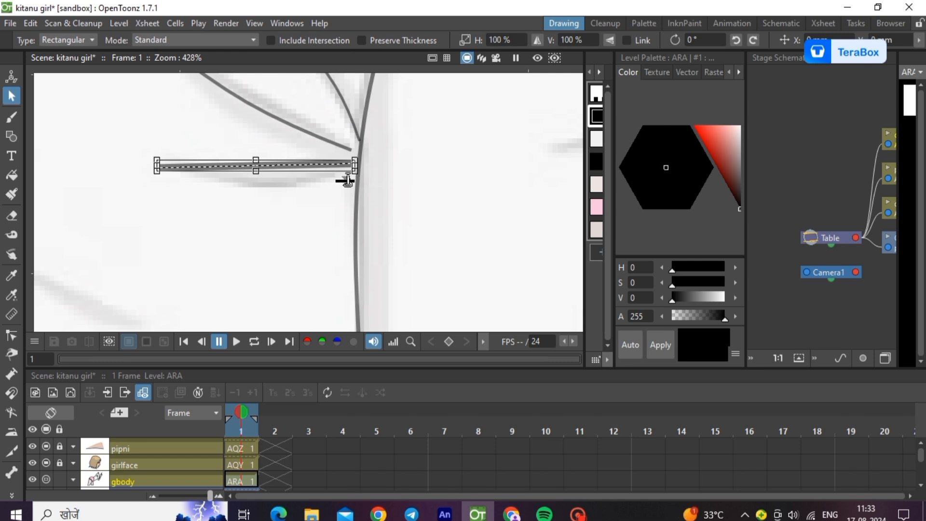
pyautogui.moveTo(347, 180); pyautogui.dragTo(351, 188)
pyautogui.click(316, 212)
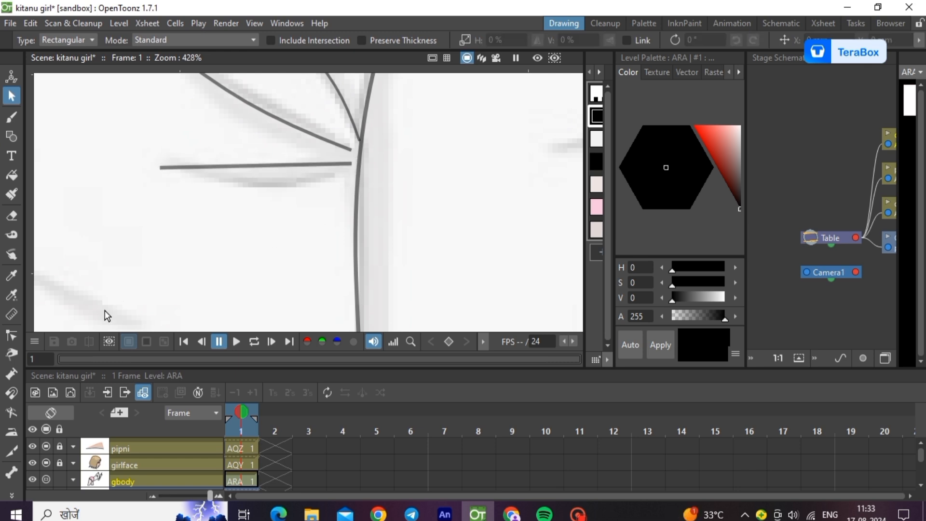
# - Bend the lowest armpit fold line downward into a shallow curve along the reference fold
pyautogui.click(11, 336)
pyautogui.click(265, 168)
pyautogui.moveTo(264, 169); pyautogui.dragTo(285, 185)
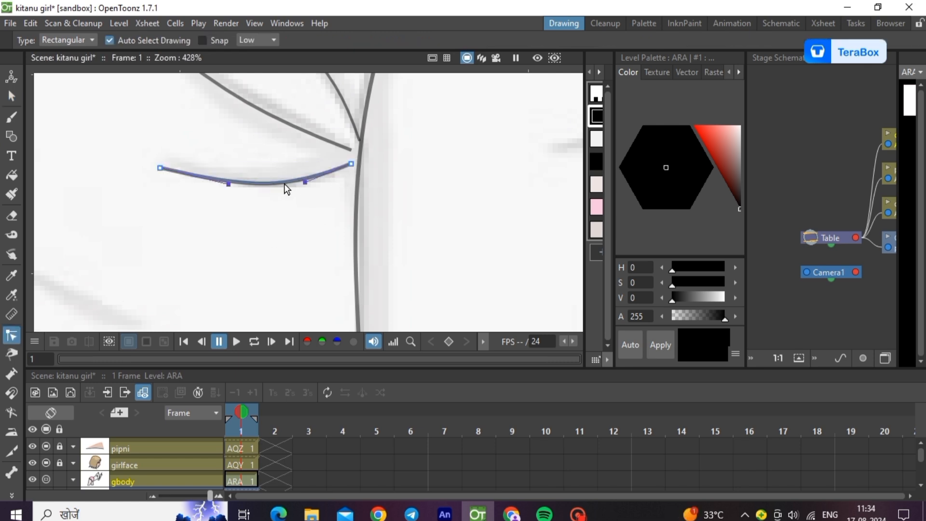
pyautogui.scroll(-6, 270, 173)
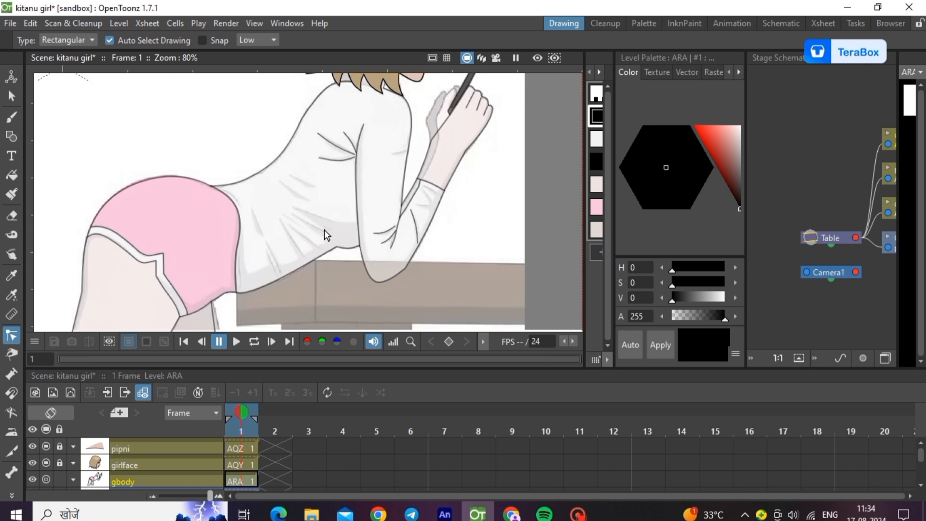
# - Draw a thin black line over the uppermost fold radiating across the shirt's side and bend it slightly to follow the reference
pyautogui.scroll(4, 317, 254)
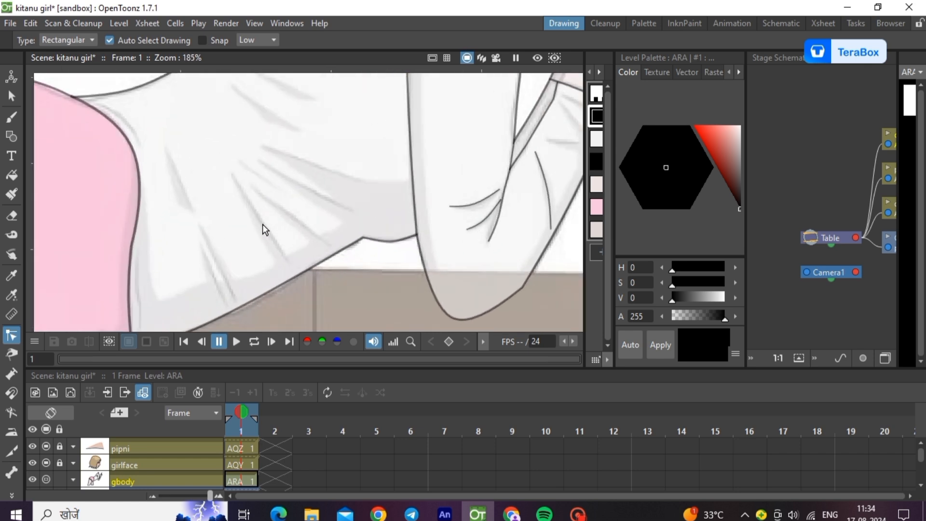
pyautogui.click(10, 136)
pyautogui.scroll(-3, 407, 172)
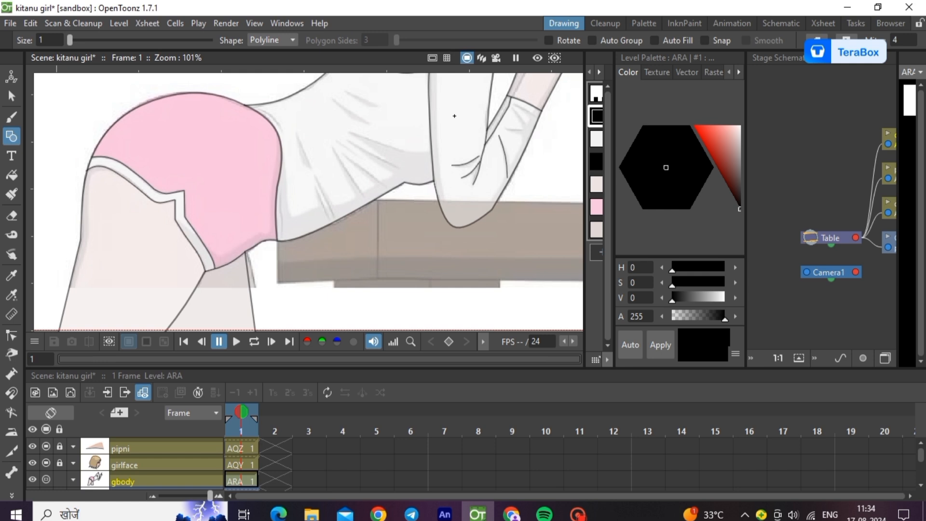
pyautogui.scroll(4, 414, 154)
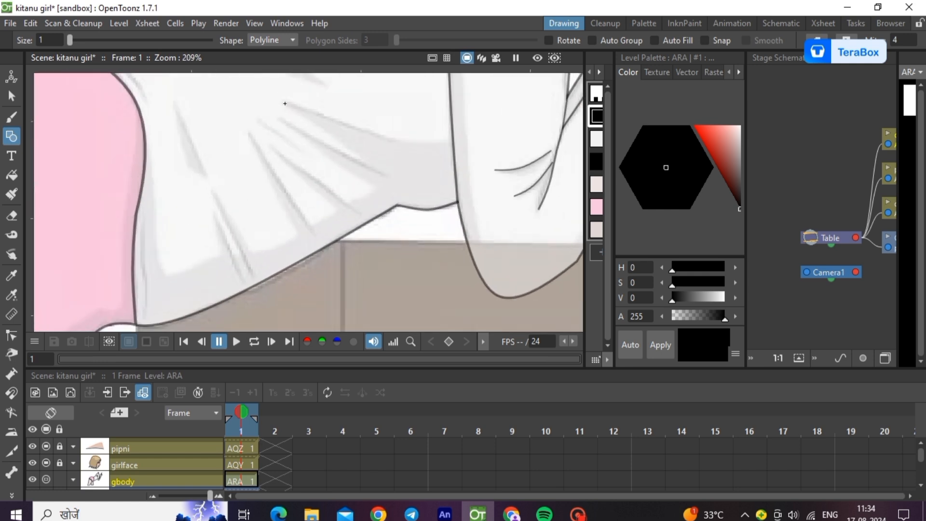
pyautogui.click(285, 103)
pyautogui.doubleClick(395, 140)
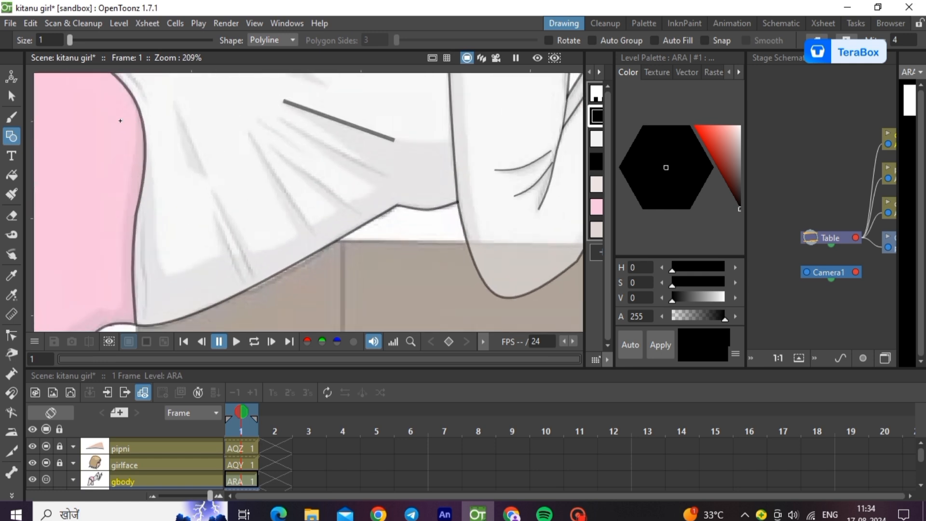
pyautogui.click(11, 96)
pyautogui.click(387, 139)
pyautogui.click(392, 172)
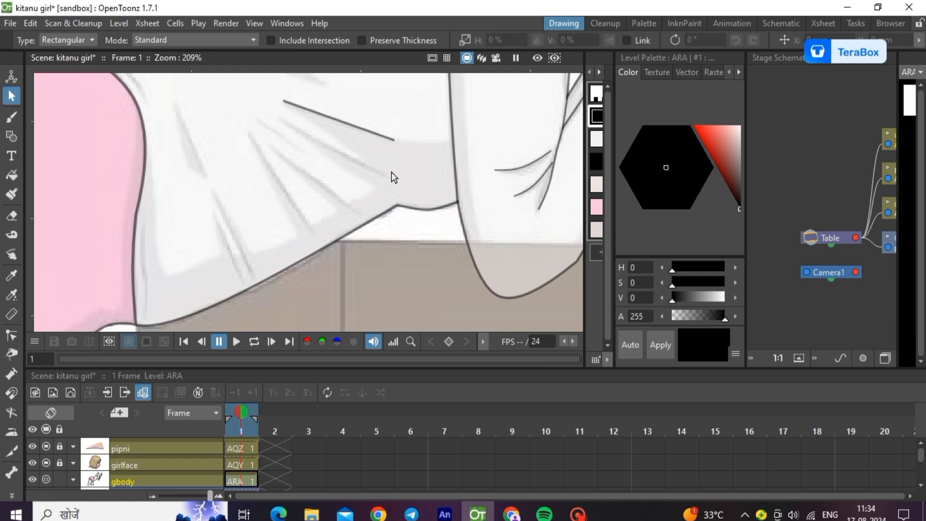
pyautogui.click(11, 336)
pyautogui.click(343, 122)
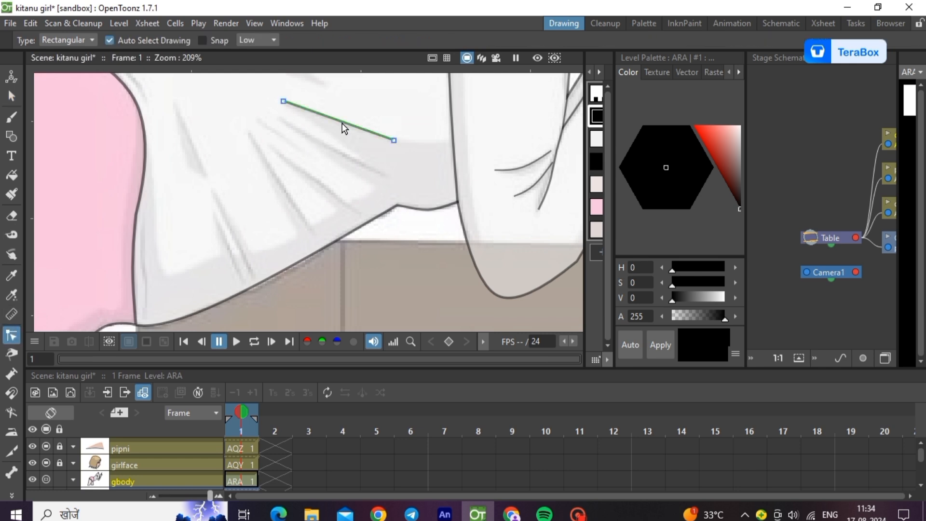
# - Draw a black line over the second radiating side fold, just below the first line, and reduce its thickness
pyautogui.press('g')
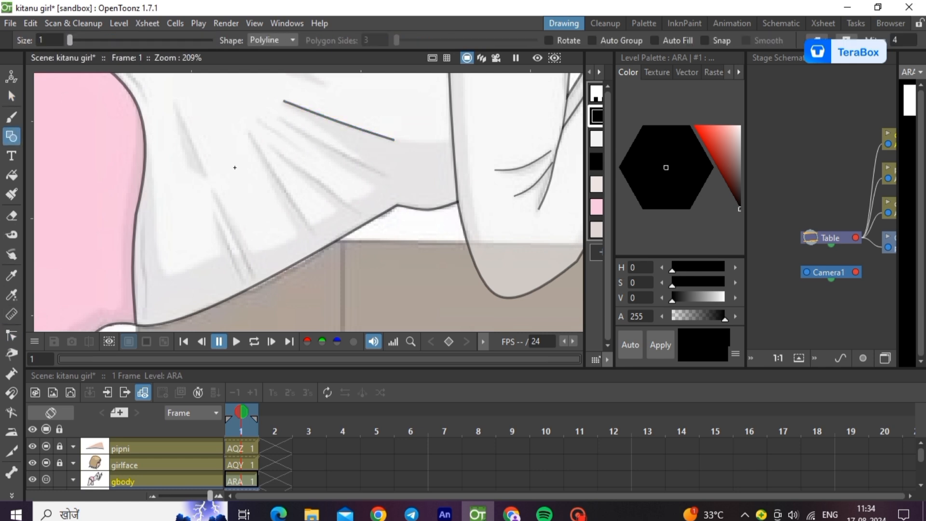
pyautogui.click(280, 119)
pyautogui.doubleClick(391, 177)
pyautogui.press('s')
pyautogui.click(358, 155)
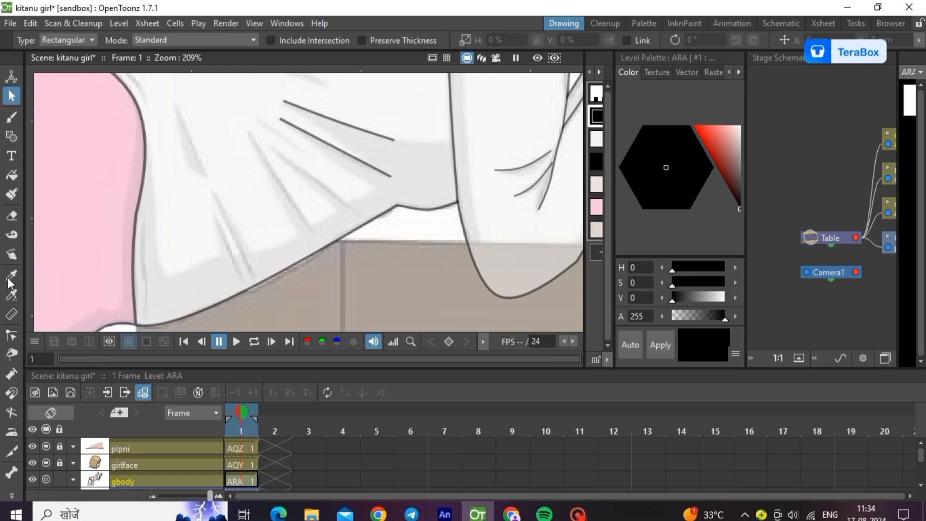
# - Bend the second side fold line downward into a shallow curve along the reference fold
pyautogui.click(11, 335)
pyautogui.click(323, 149)
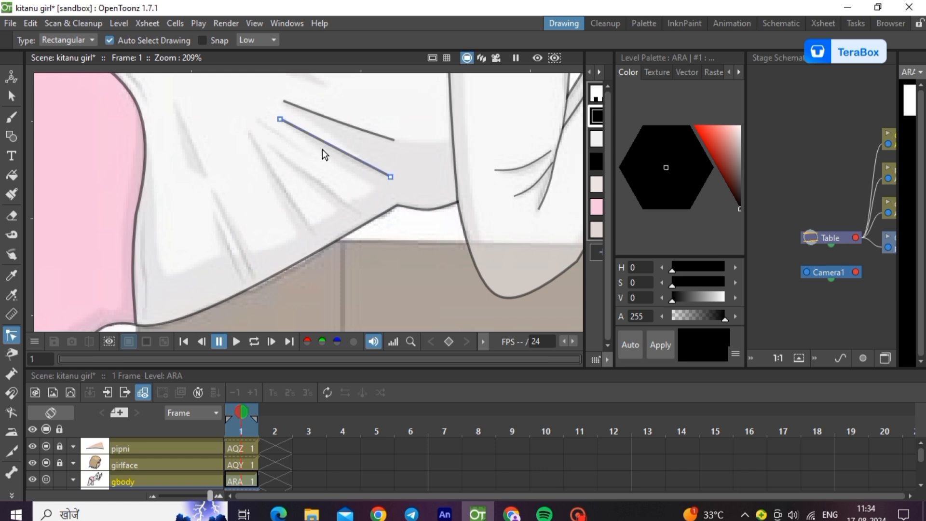
pyautogui.moveTo(333, 149); pyautogui.dragTo(332, 161)
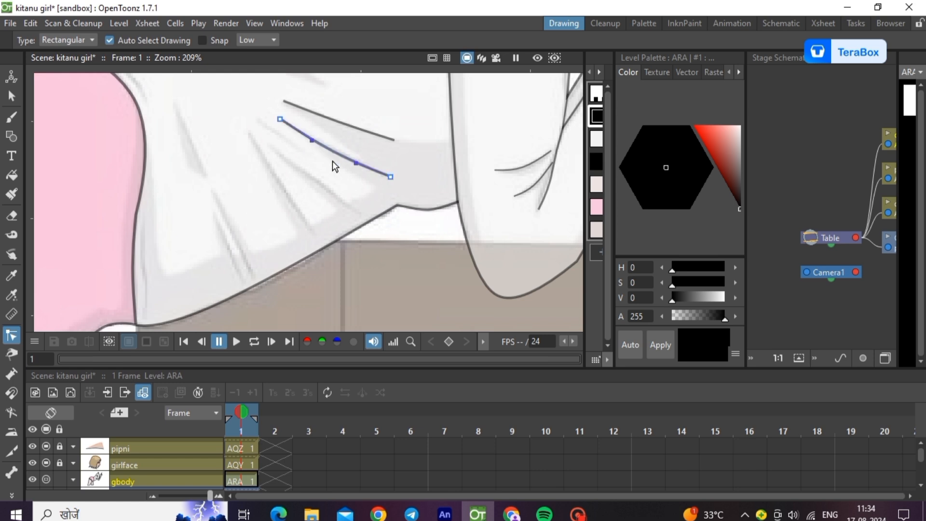
# - Draw a diagonal black line over the third side fold, ending near the shirt's lower hem, and thin it
pyautogui.click(10, 143)
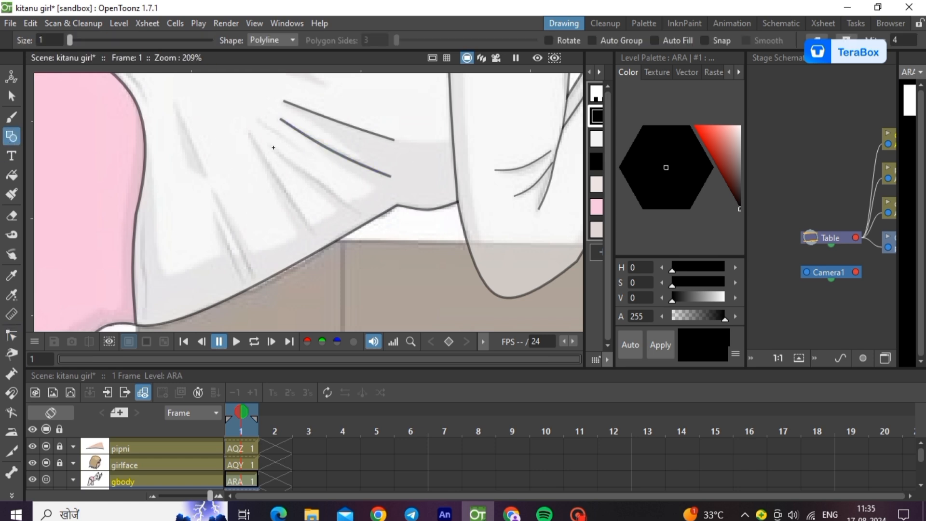
pyautogui.click(273, 146)
pyautogui.doubleClick(362, 215)
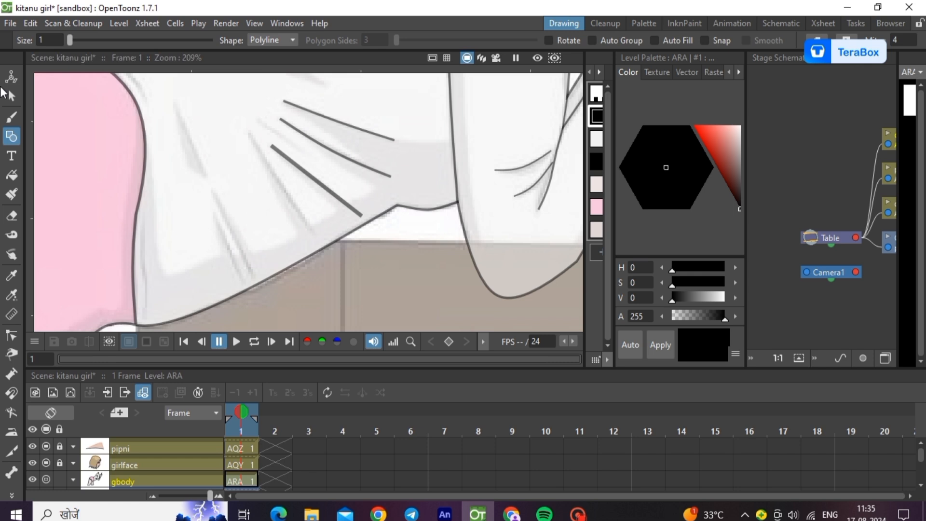
pyautogui.click(9, 94)
pyautogui.click(345, 200)
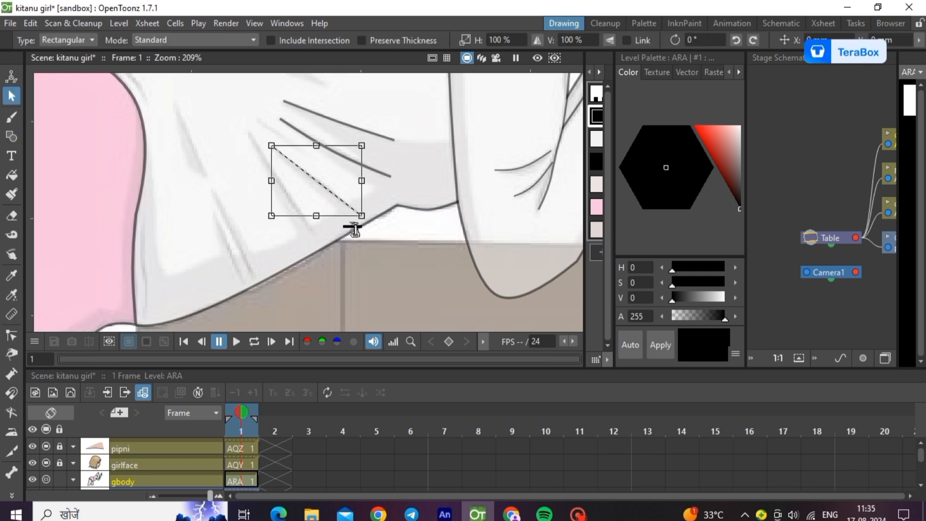
pyautogui.click(275, 239)
# - Bend the upper part of the third side fold line downward to match the reference fold
pyautogui.click(12, 335)
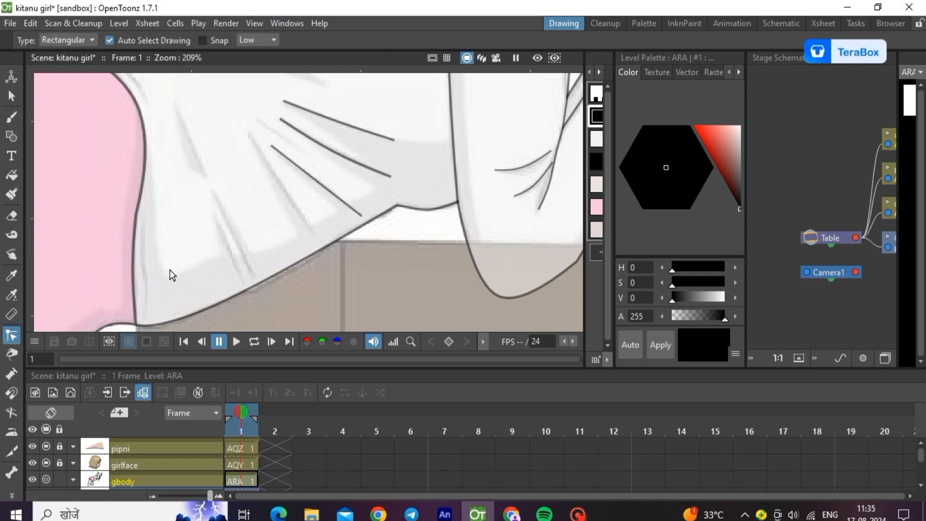
pyautogui.click(314, 180)
pyautogui.click(297, 171)
pyautogui.click(342, 178)
# - Draw a thin, steep black line over the fourth side fold toward the hem and curve it slightly along the reference
pyautogui.click(13, 137)
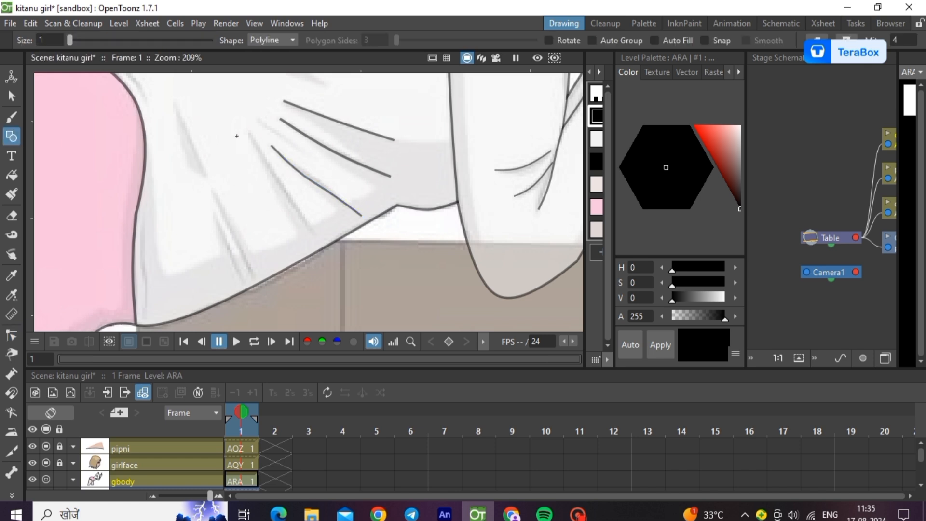
pyautogui.click(248, 134)
pyautogui.doubleClick(316, 238)
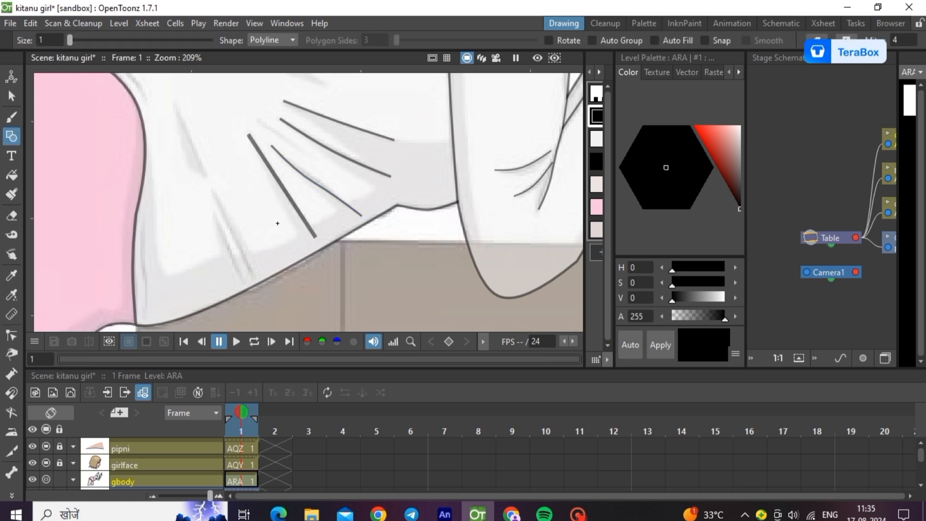
pyautogui.click(11, 96)
pyautogui.click(313, 233)
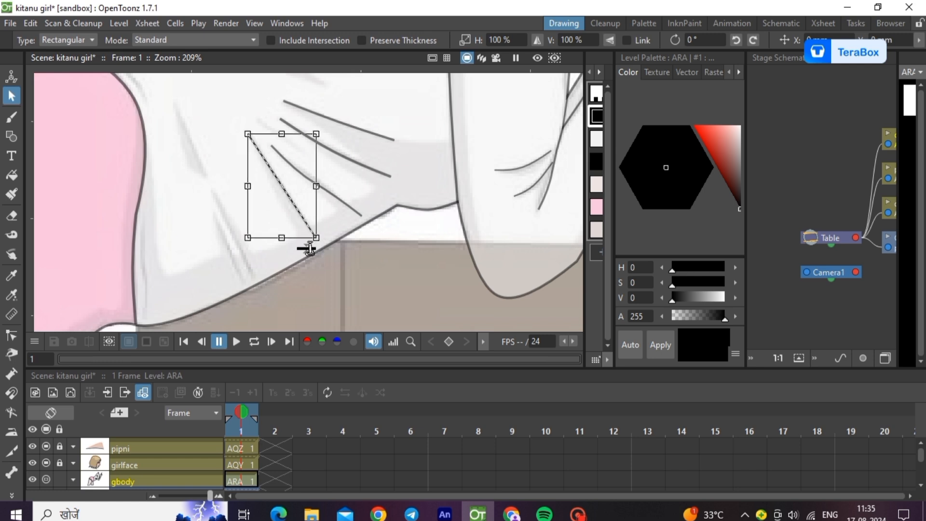
pyautogui.click(309, 251)
pyautogui.click(11, 336)
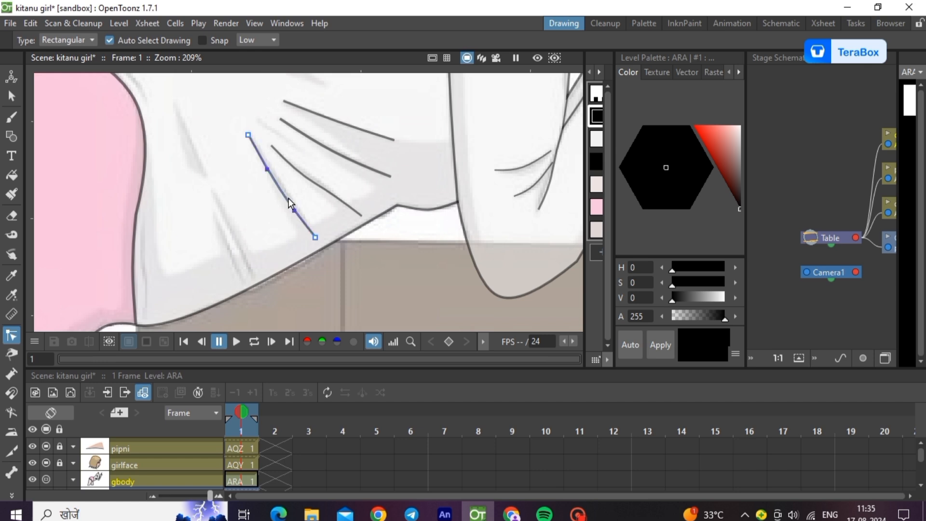
# - Draw a short, steep black line over the fold near the hem beside the shorts and reduce its thickness
pyautogui.scroll(-2, 319, 215)
pyautogui.scroll(2, 270, 259)
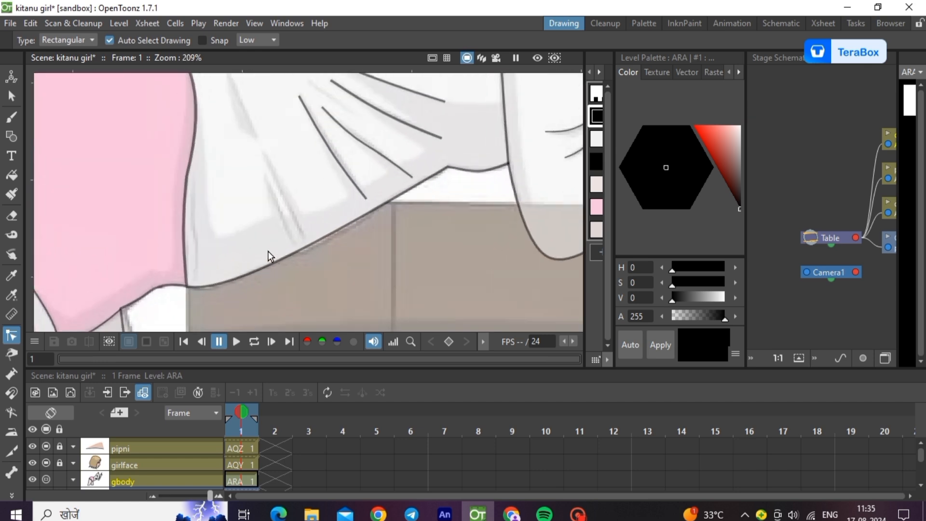
pyautogui.click(11, 136)
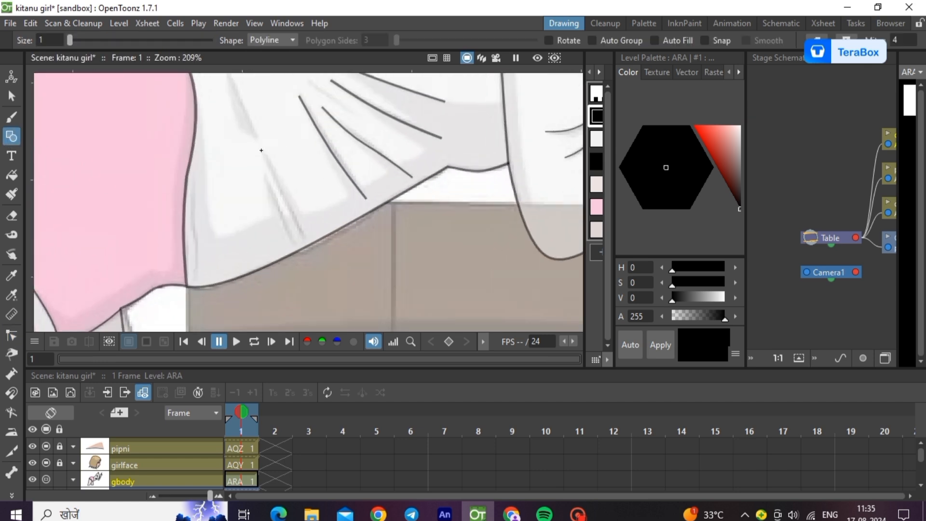
pyautogui.click(264, 150)
pyautogui.doubleClick(303, 235)
pyautogui.click(11, 96)
pyautogui.click(300, 230)
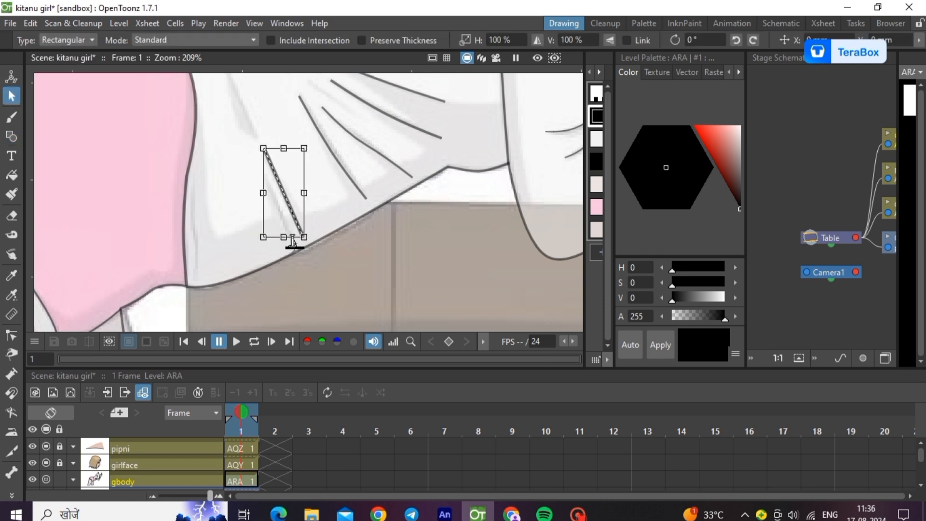
pyautogui.click(112, 224)
# - Draw a shorter parallel black line on the shorts side of the hem fold line and make it equally thin
pyautogui.click(11, 135)
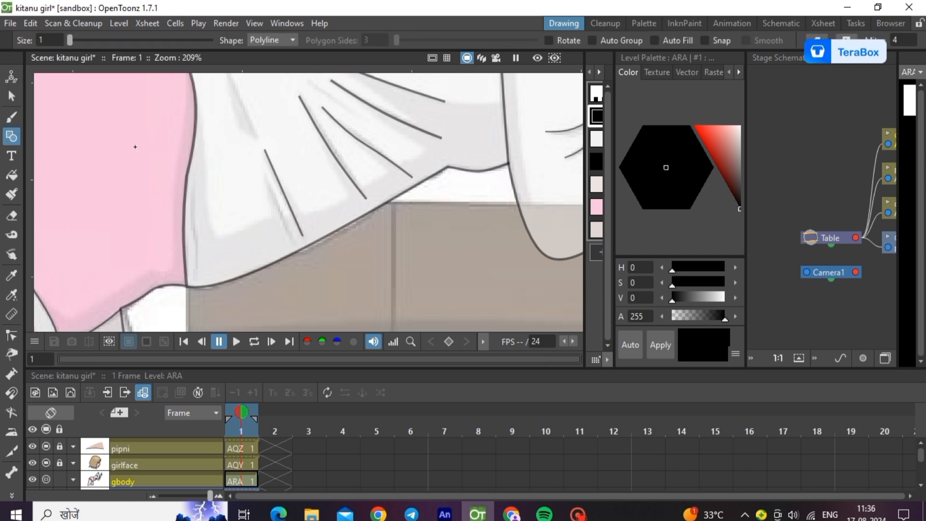
pyautogui.click(264, 174)
pyautogui.doubleClick(292, 240)
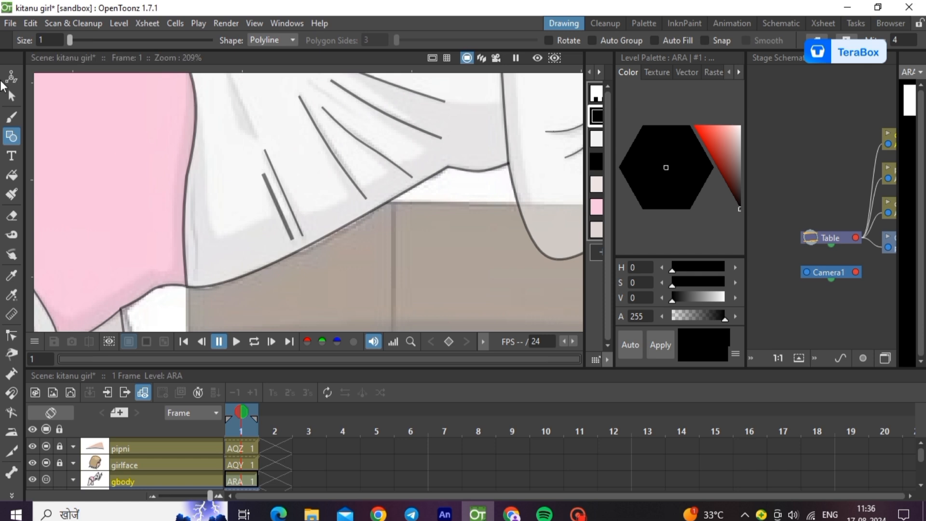
pyautogui.click(11, 96)
pyautogui.click(289, 232)
pyautogui.moveTo(286, 252); pyautogui.dragTo(286, 253)
pyautogui.click(306, 235)
# - Draw a black line over the waist fold above the paired hem lines and reduce its thickness
pyautogui.scroll(-7, 306, 236)
pyautogui.scroll(12, 262, 117)
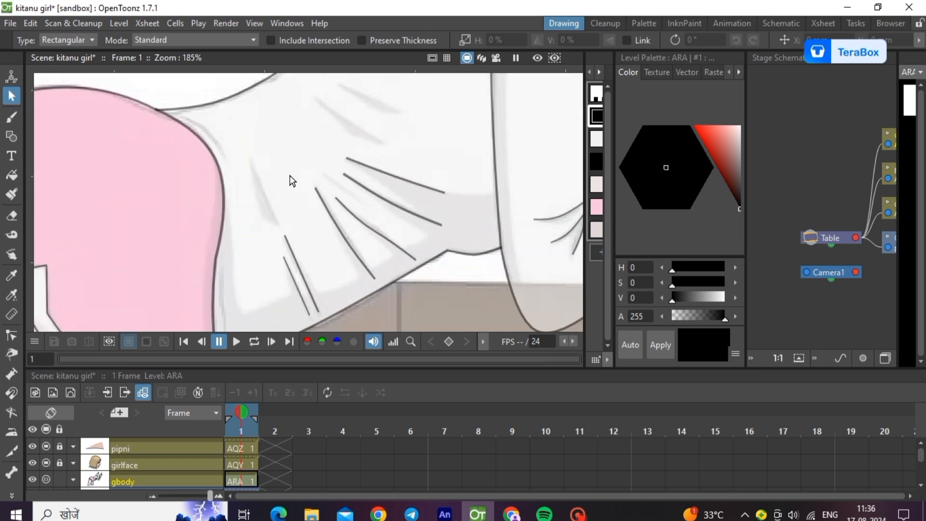
pyautogui.click(11, 136)
pyautogui.click(214, 124)
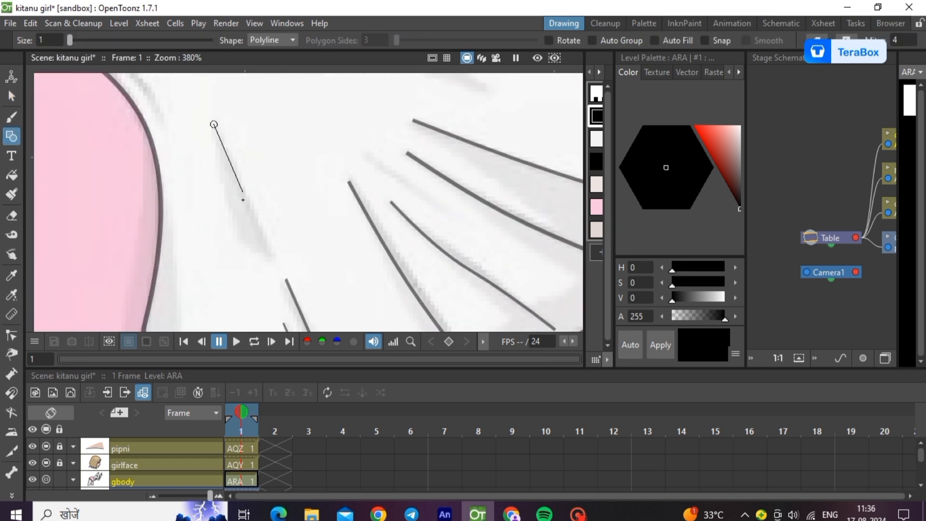
pyautogui.doubleClick(271, 253)
pyautogui.click(12, 96)
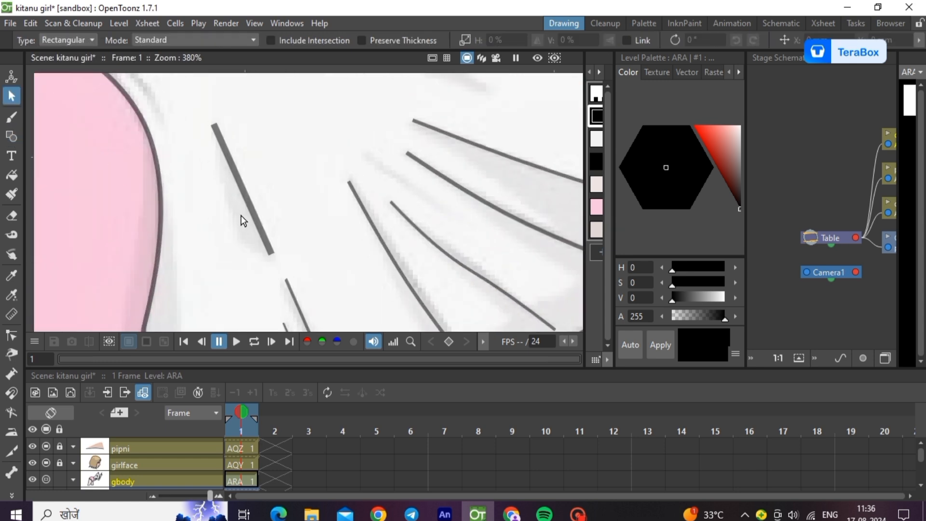
pyautogui.click(269, 250)
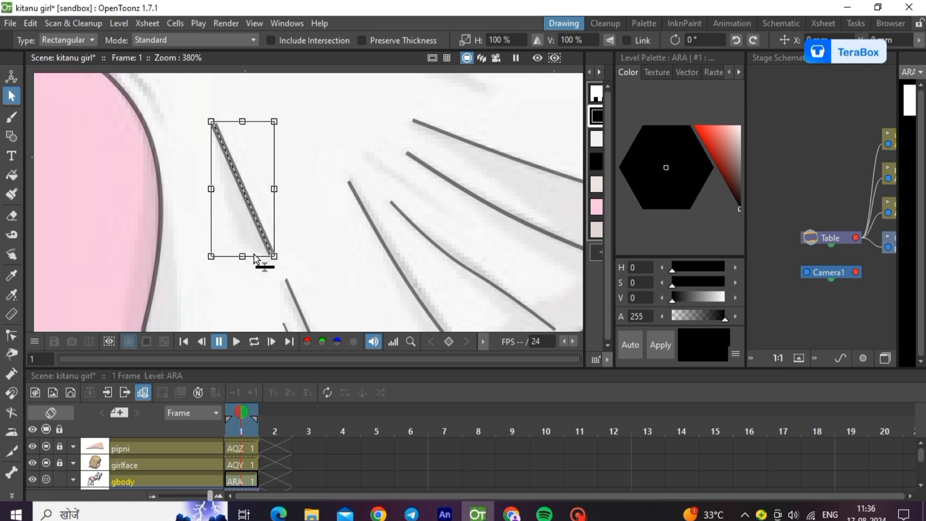
# - Bend the waist fold line toward the pink shorts to follow the reference shading
pyautogui.click(11, 335)
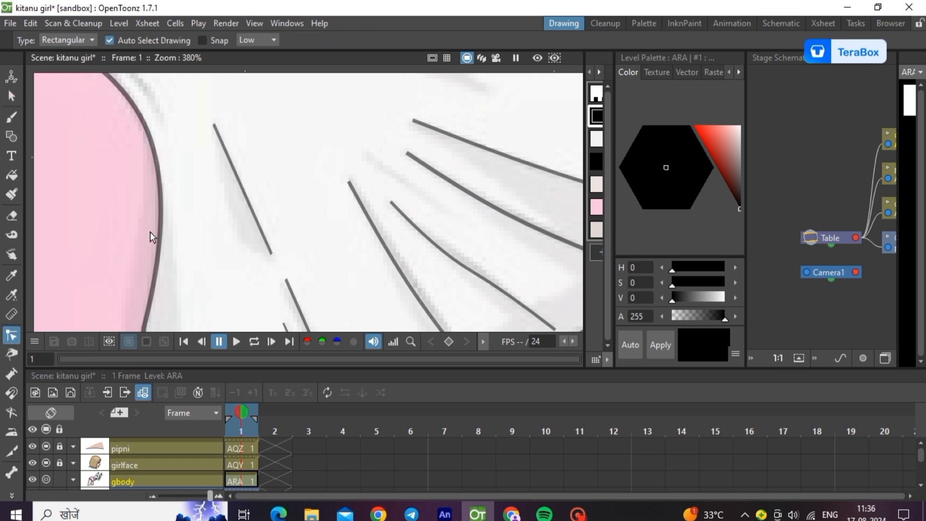
pyautogui.click(248, 207)
pyautogui.moveTo(247, 201); pyautogui.dragTo(238, 204)
# - Draw a short diagonal black line over the upper of the two mid-torso folds and thin it
pyautogui.scroll(-4, 286, 237)
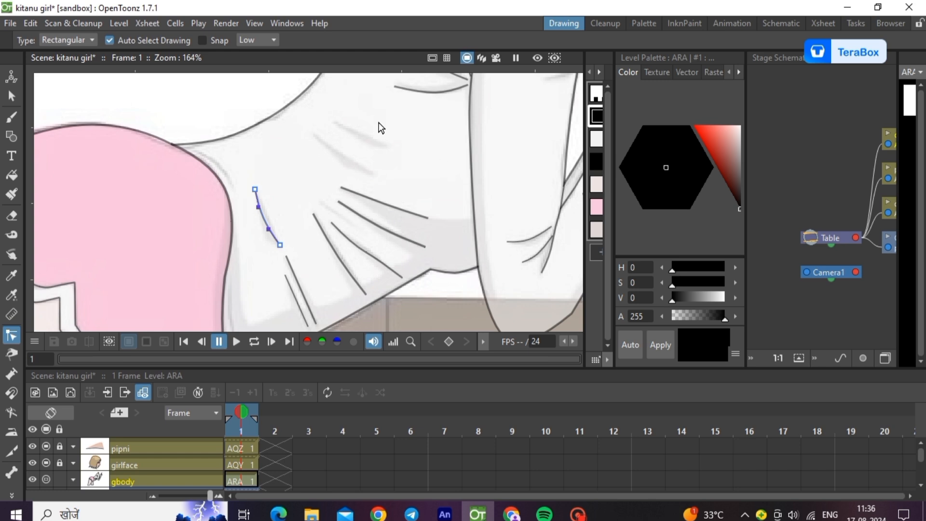
pyautogui.scroll(2, 379, 135)
pyautogui.click(11, 136)
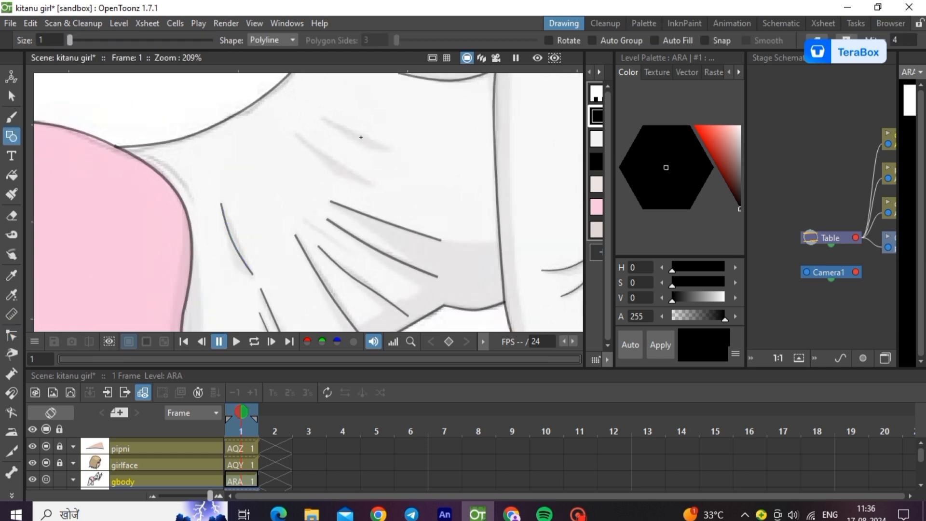
pyautogui.click(321, 116)
pyautogui.doubleClick(390, 149)
pyautogui.press('s')
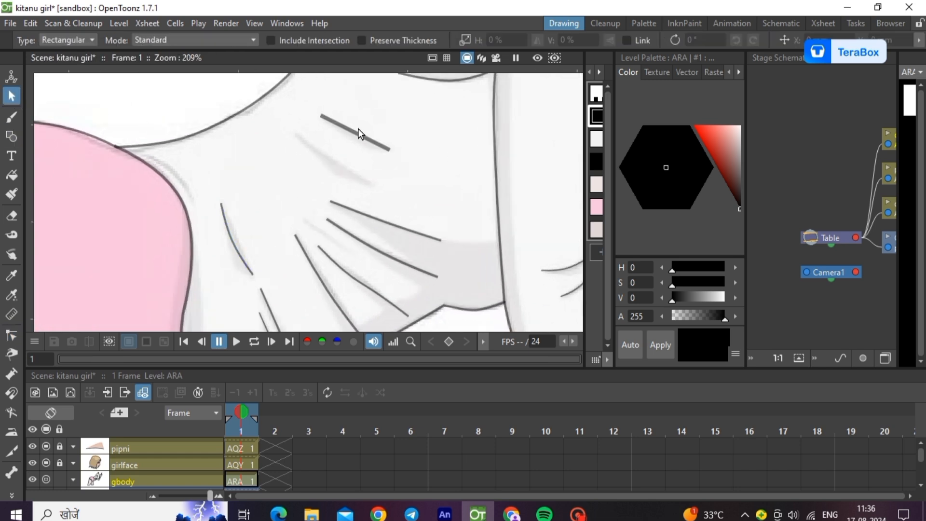
pyautogui.click(358, 129)
pyautogui.click(383, 166)
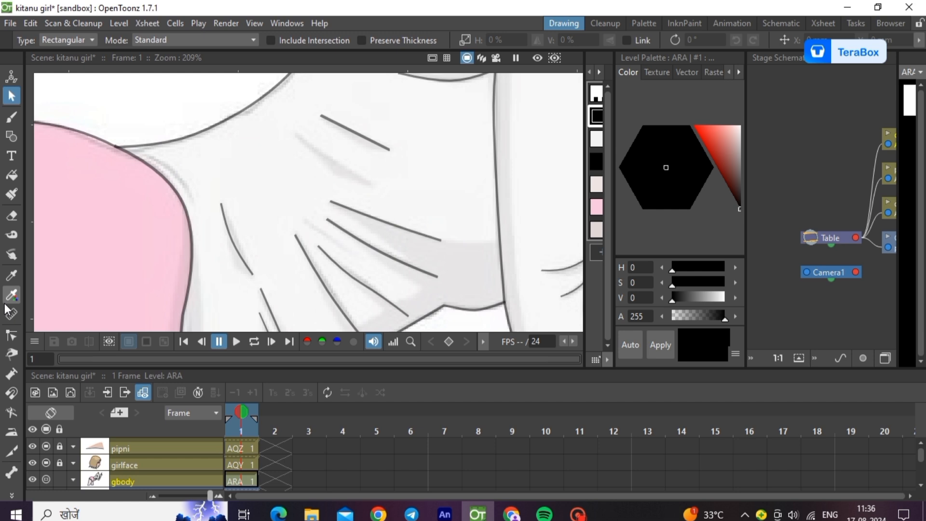
# - Bend the upper mid-torso fold line downward into a shallow curve
pyautogui.click(10, 334)
pyautogui.click(357, 134)
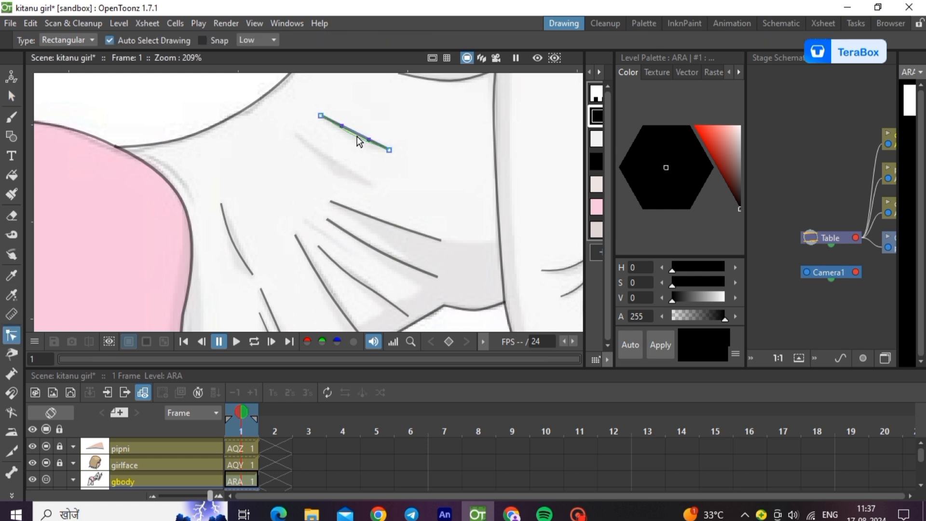
pyautogui.click(399, 180)
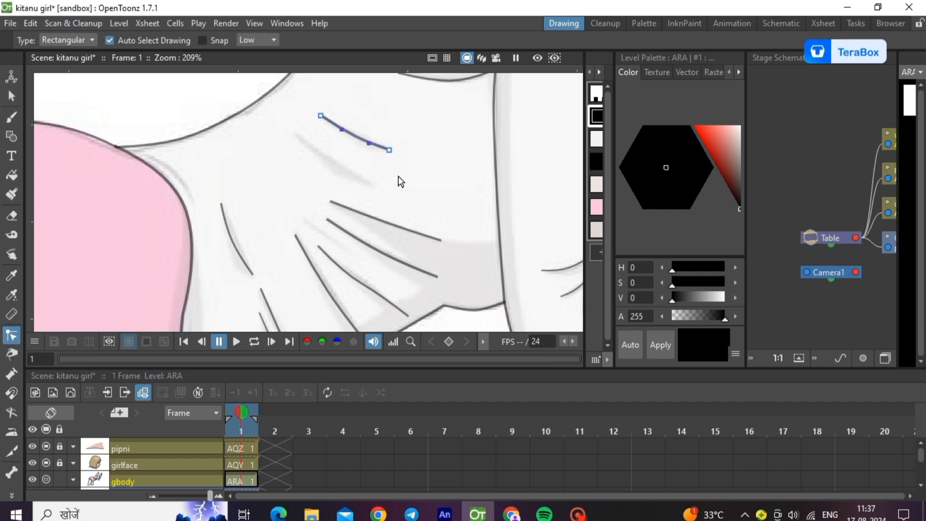
# - Draw a thin diagonal black line over the lower mid-torso fold and bend it downward into a shallow curve
pyautogui.click(11, 137)
pyautogui.click(296, 135)
pyautogui.doubleClick(373, 182)
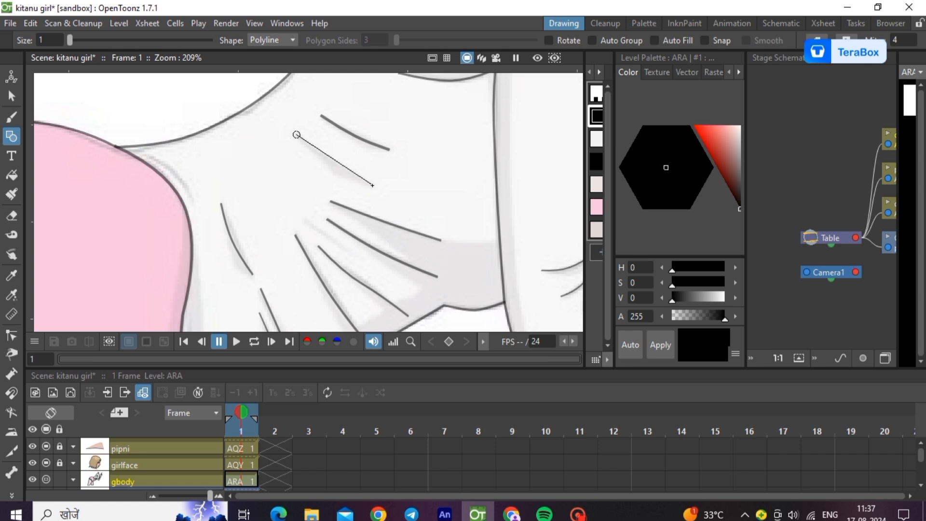
pyautogui.click(11, 96)
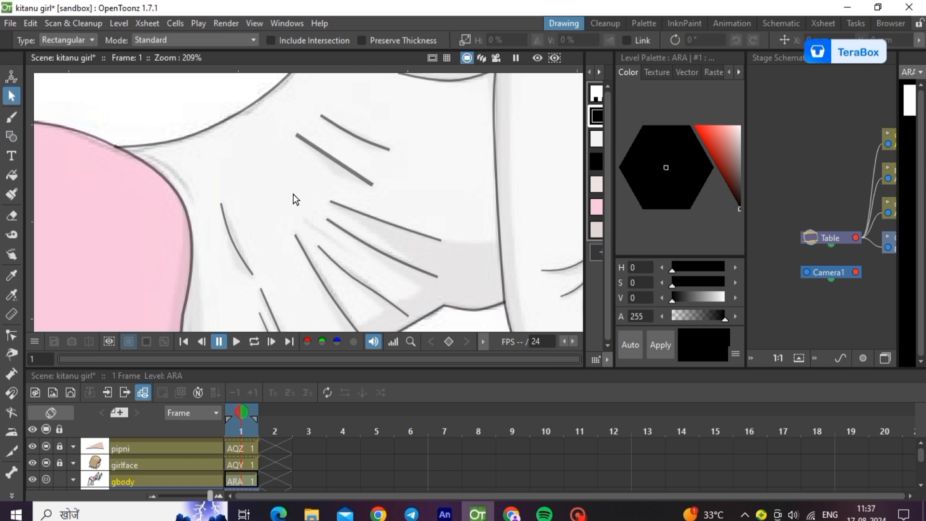
pyautogui.click(338, 169)
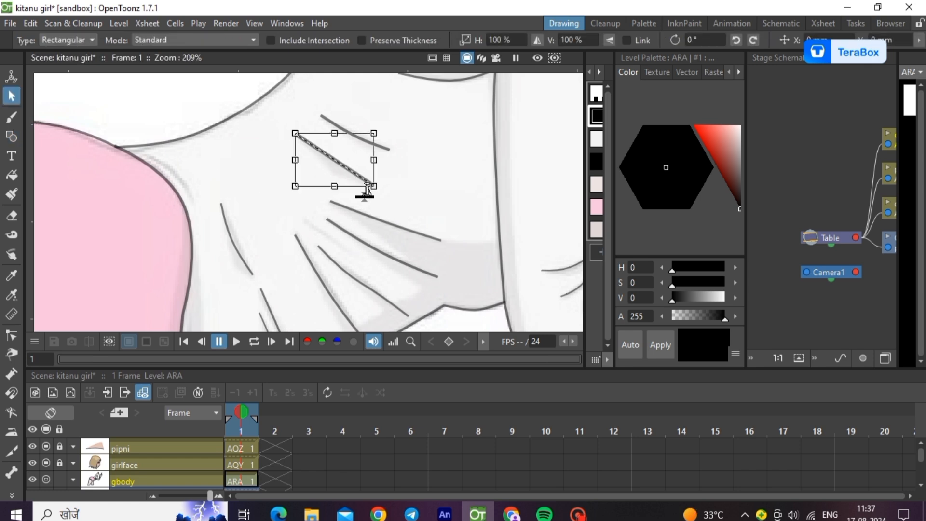
pyautogui.click(8, 337)
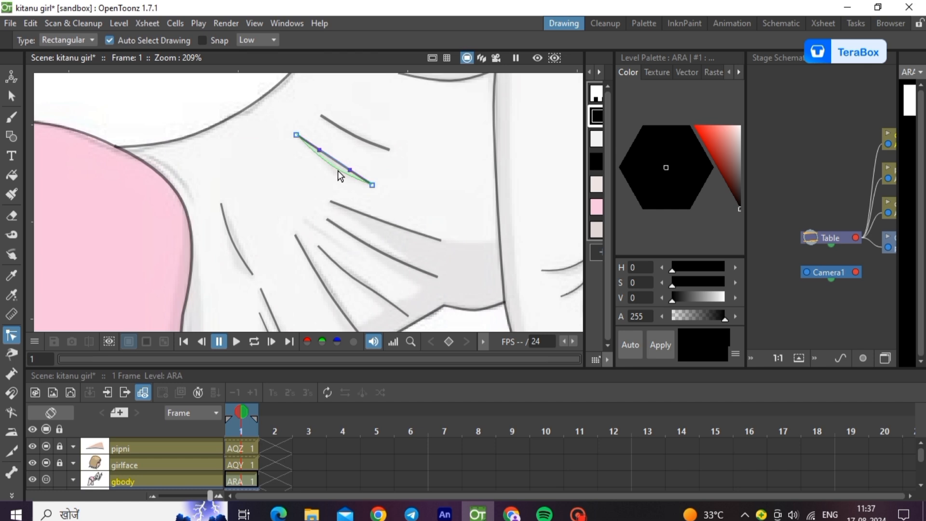
pyautogui.click(352, 157)
# - Draw a thin black line over the waist shading beside the pink shorts' upper edge and bow it outward along the shading
pyautogui.scroll(-3, 314, 141)
pyautogui.scroll(6, 256, 137)
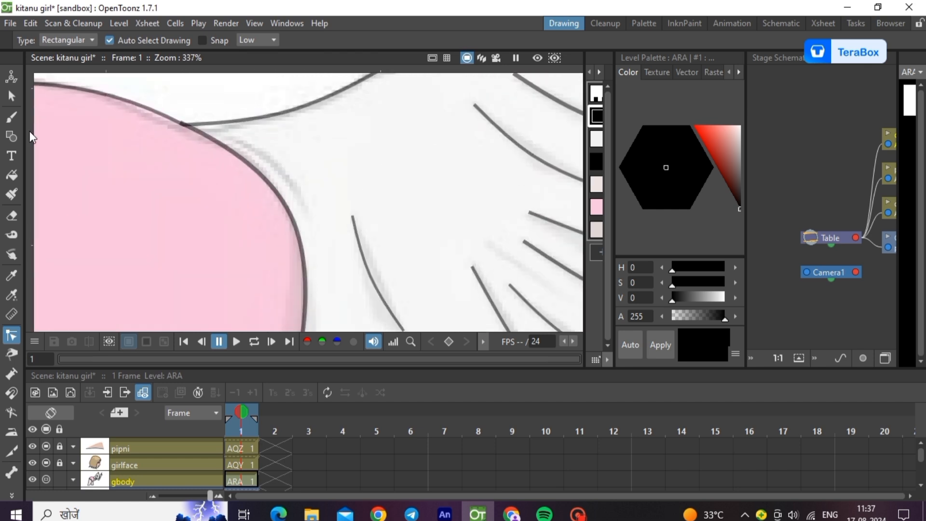
pyautogui.click(11, 136)
pyautogui.click(227, 136)
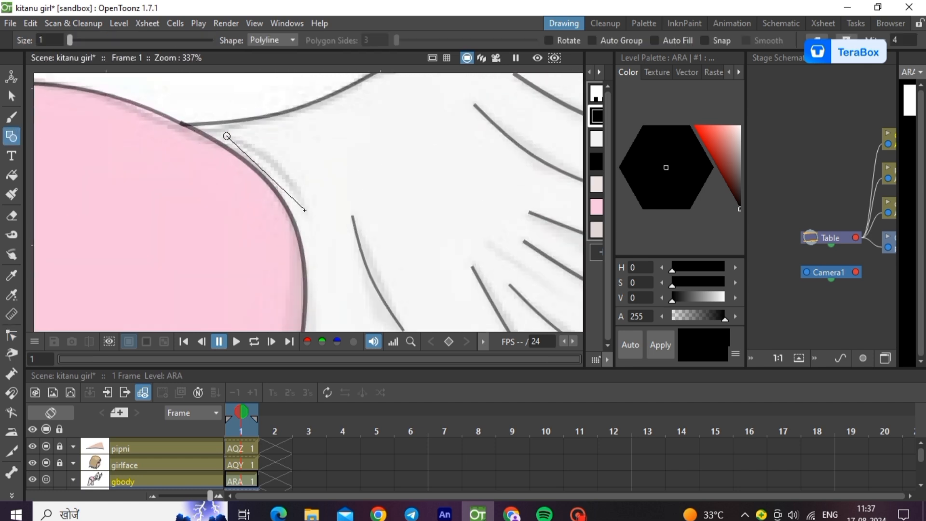
pyautogui.doubleClick(305, 210)
pyautogui.press('s')
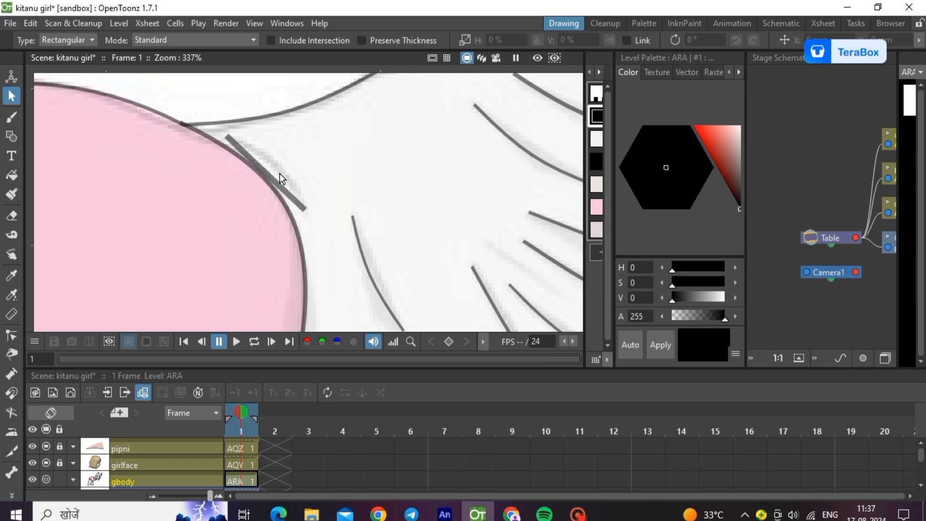
pyautogui.click(305, 208)
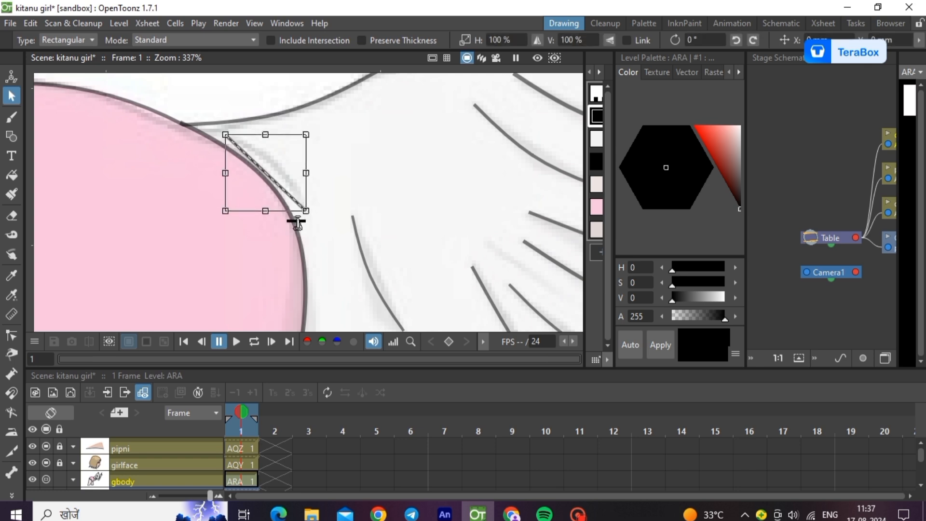
pyautogui.press('c')
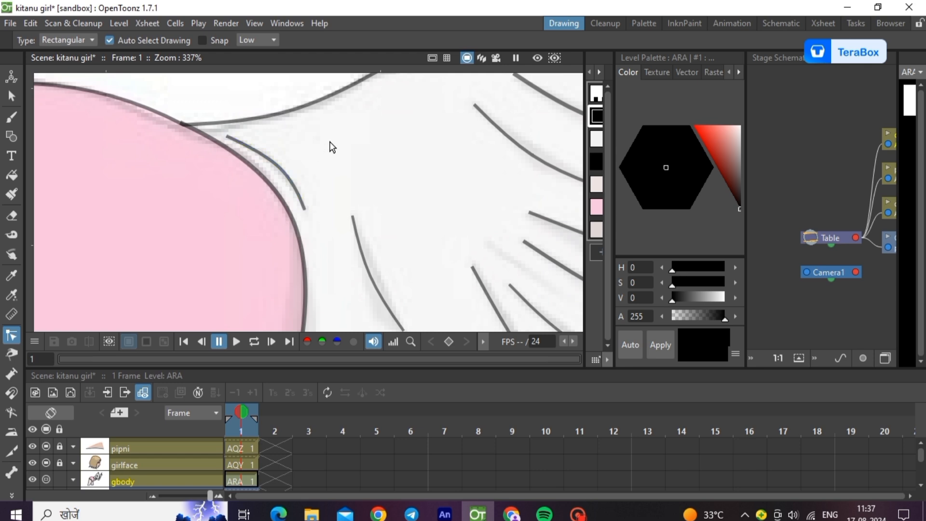
# - Draw a black line along the forearm's inner shading from the wrist to the sleeve cuff and reduce its thickness
pyautogui.scroll(-10, 331, 145)
pyautogui.scroll(-3, 254, 244)
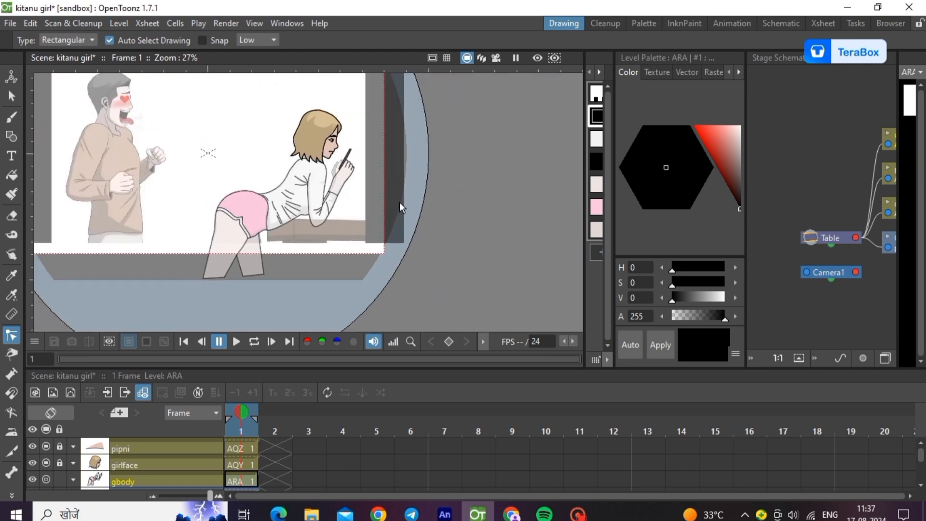
pyautogui.scroll(7, 351, 176)
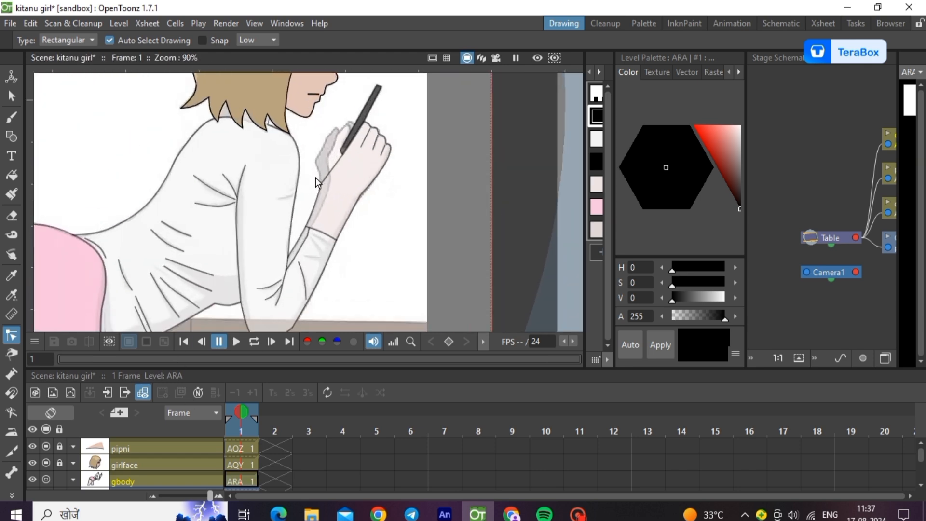
pyautogui.scroll(1, 296, 257)
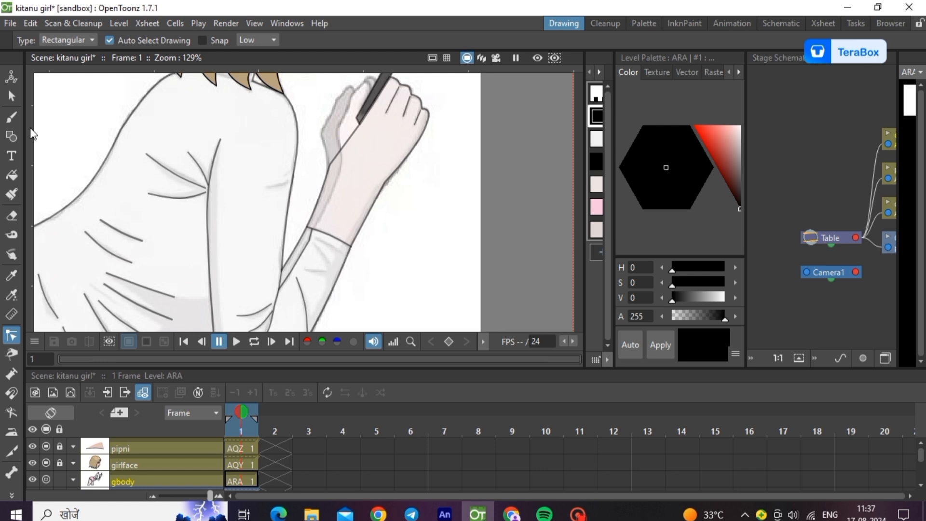
pyautogui.click(11, 136)
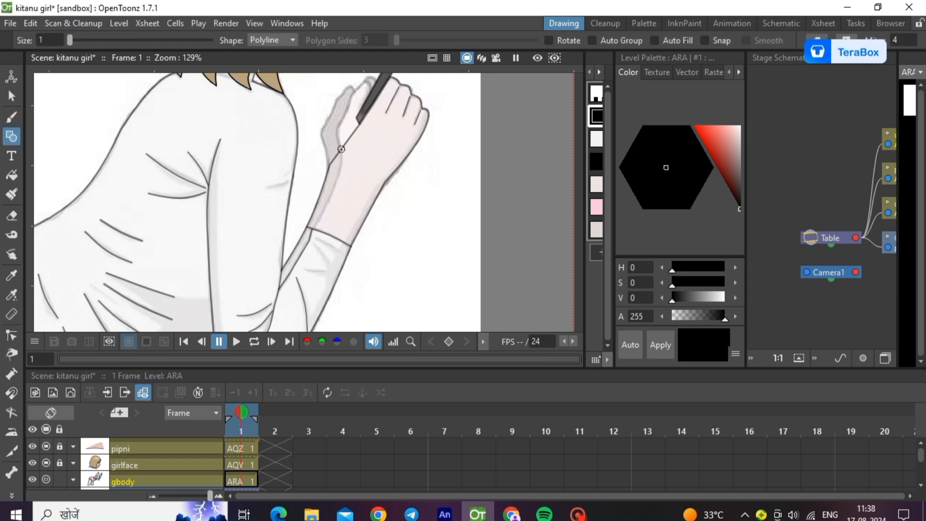
pyautogui.doubleClick(313, 227)
pyautogui.click(12, 96)
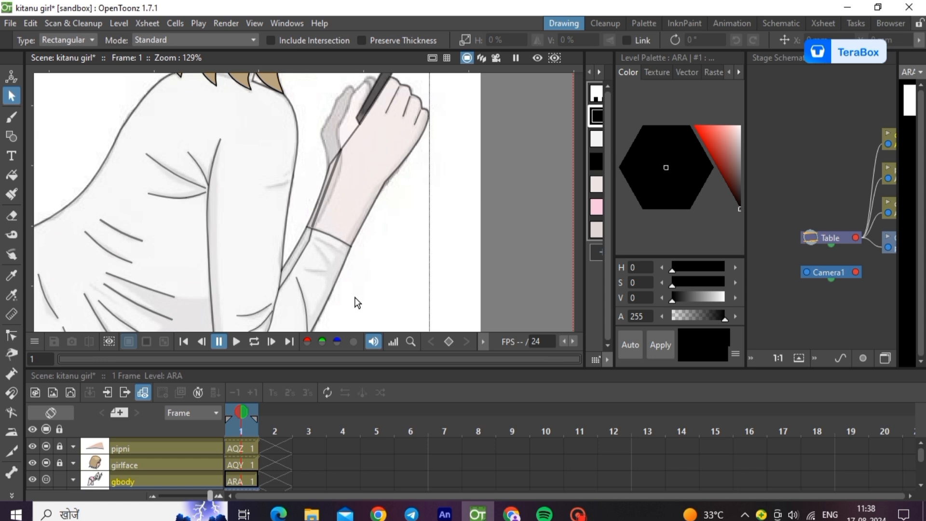
pyautogui.click(319, 206)
pyautogui.moveTo(333, 238); pyautogui.dragTo(334, 237)
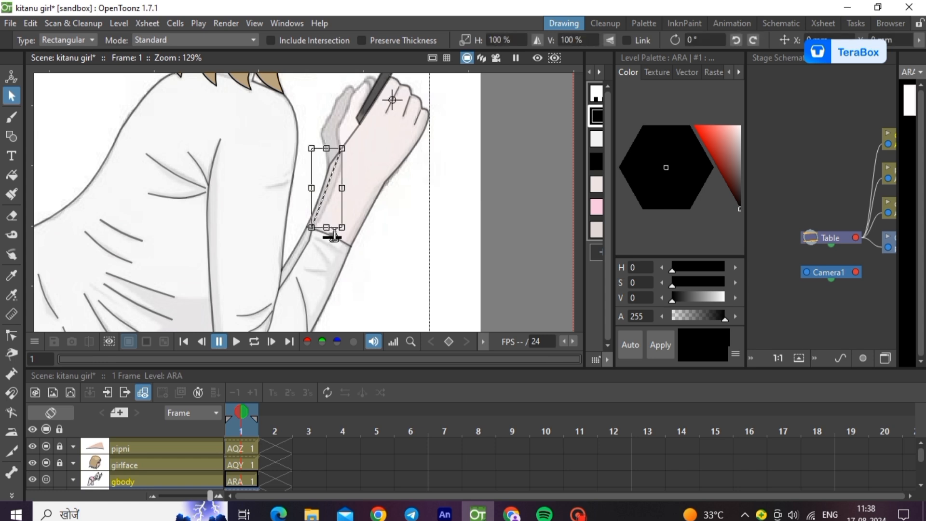
# - Snap the forearm line's lower end onto the cuff and bend the line to follow the reference shading
pyautogui.click(11, 335)
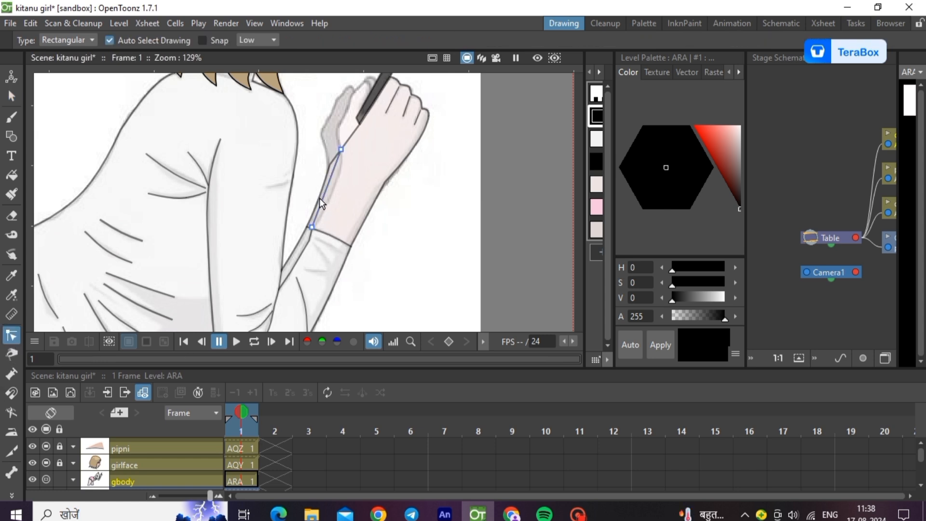
pyautogui.scroll(4, 319, 198)
pyautogui.moveTo(308, 256); pyautogui.dragTo(306, 260)
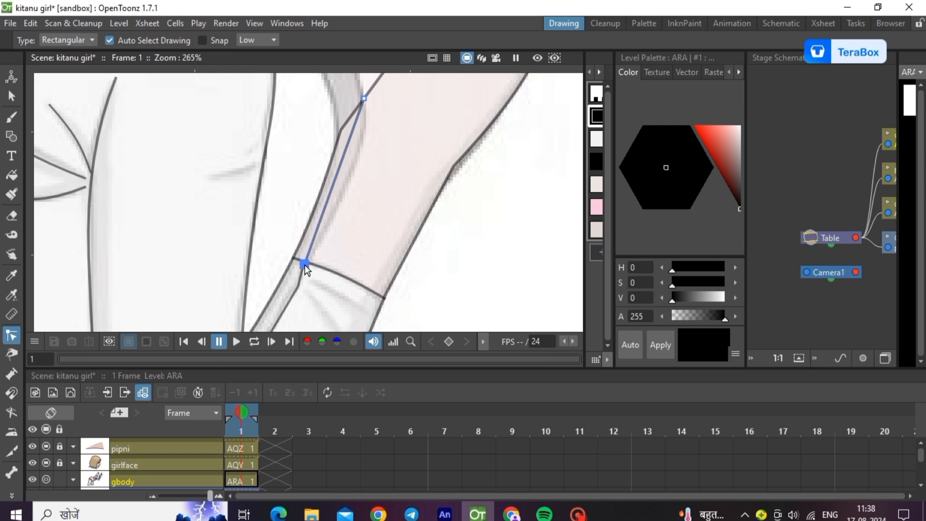
pyautogui.moveTo(328, 204); pyautogui.dragTo(329, 203)
pyautogui.moveTo(347, 147); pyautogui.dragTo(364, 147)
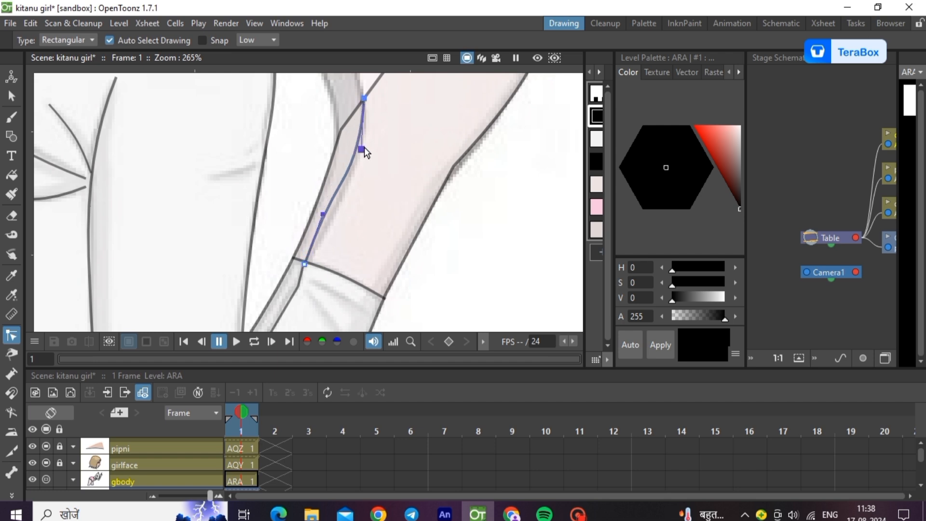
pyautogui.moveTo(326, 213); pyautogui.dragTo(331, 218)
pyautogui.click(387, 220)
# - Restore the gbody column to full opacity and check the coloured figure against the reference
pyautogui.scroll(-5, 387, 220)
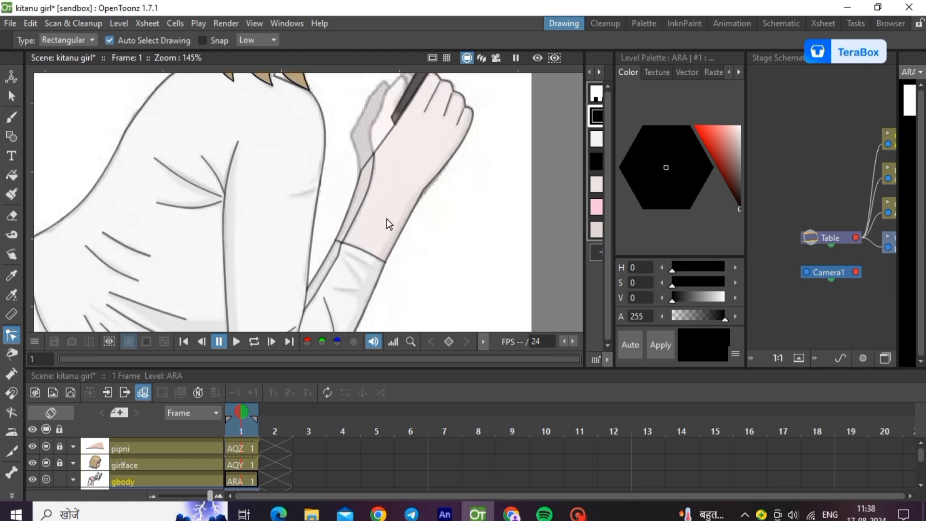
pyautogui.scroll(-4, 407, 144)
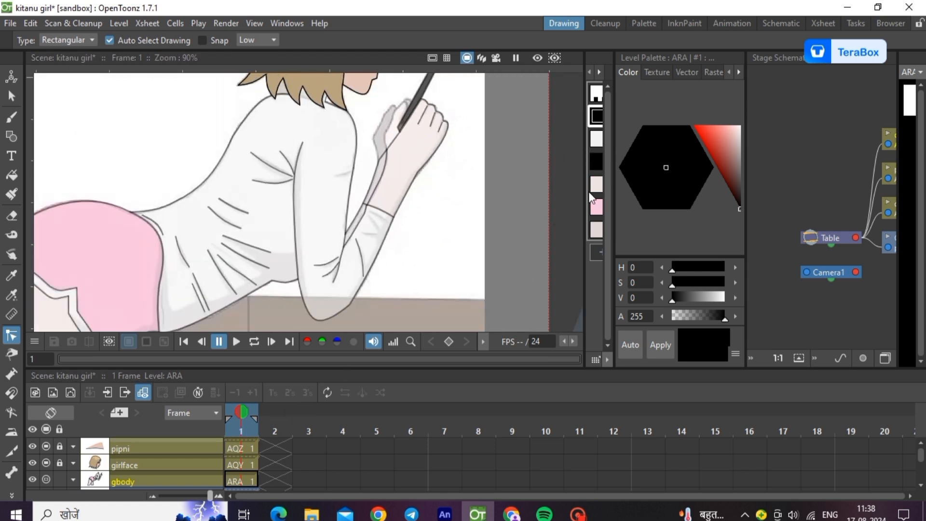
pyautogui.click(73, 482)
pyautogui.click(252, 480)
pyautogui.scroll(-4, 380, 195)
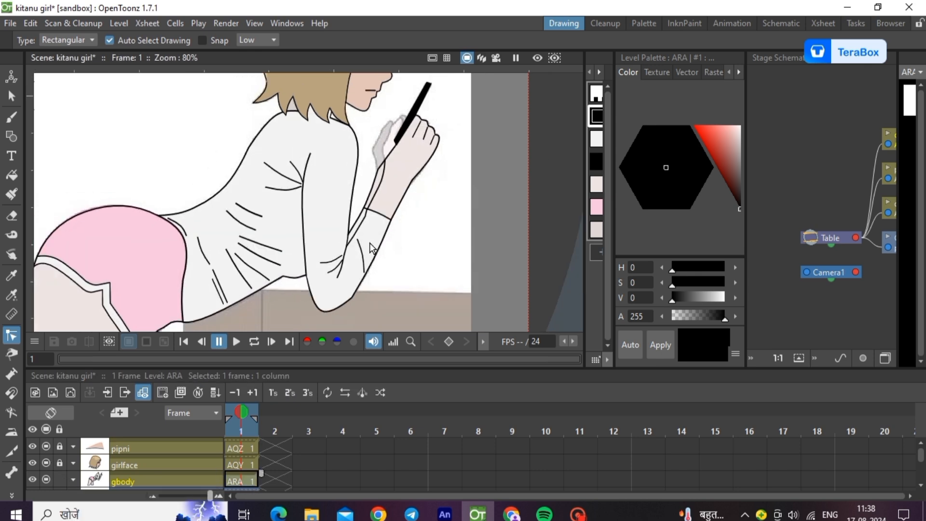
pyautogui.scroll(-2, 380, 194)
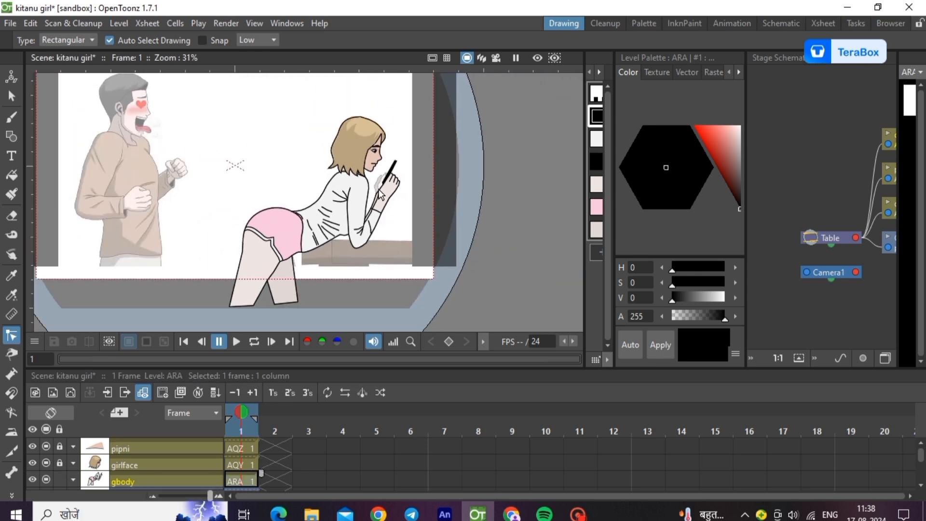
# - Copy the skin colour from the gbody palette, lock gbody, unlock girlface and paste the colour over the face skin style
pyautogui.click(596, 184)
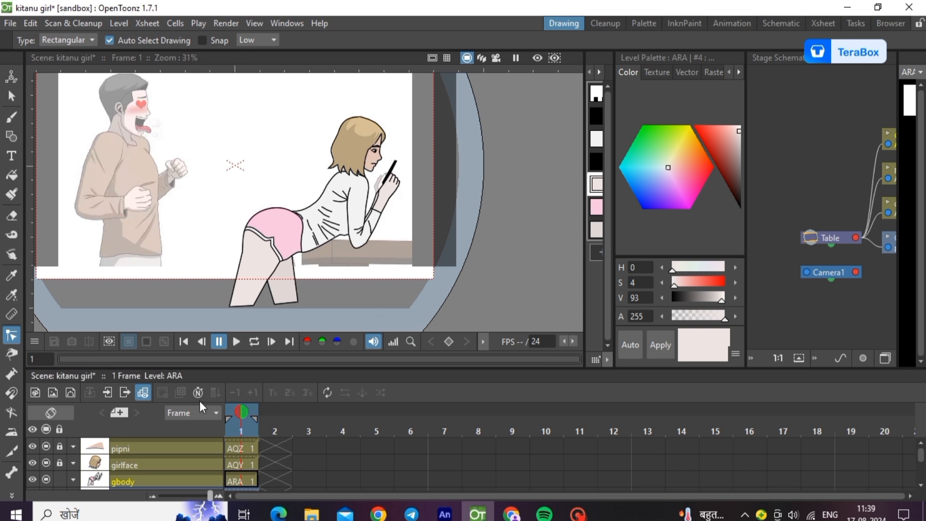
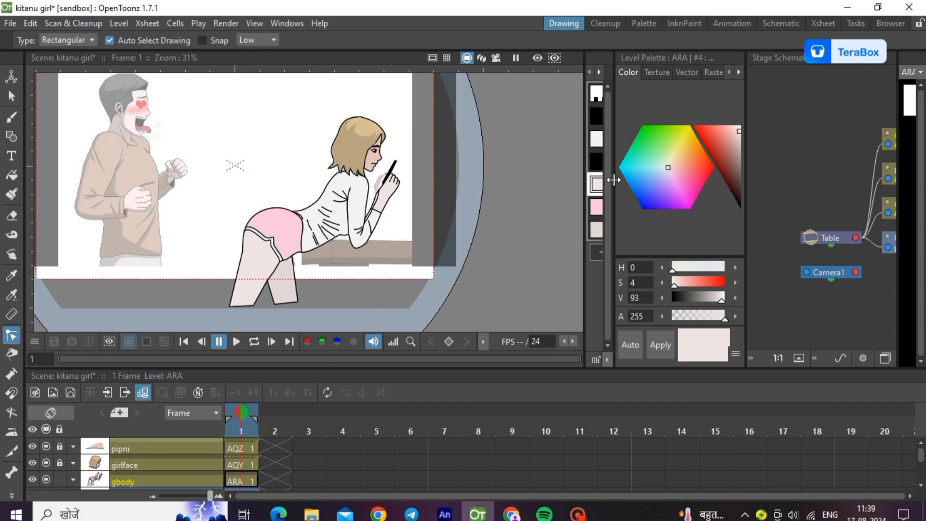
pyautogui.rightClick(598, 183)
pyautogui.click(631, 194)
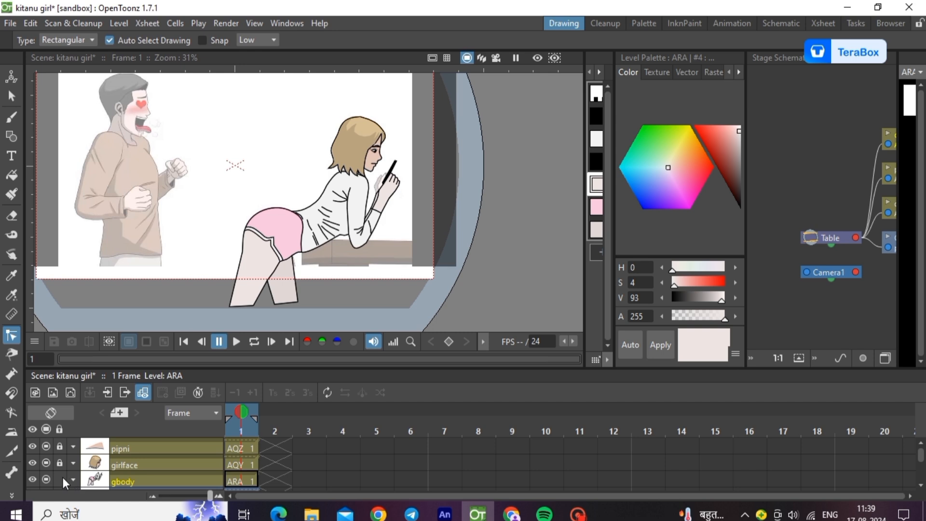
pyautogui.click(58, 469)
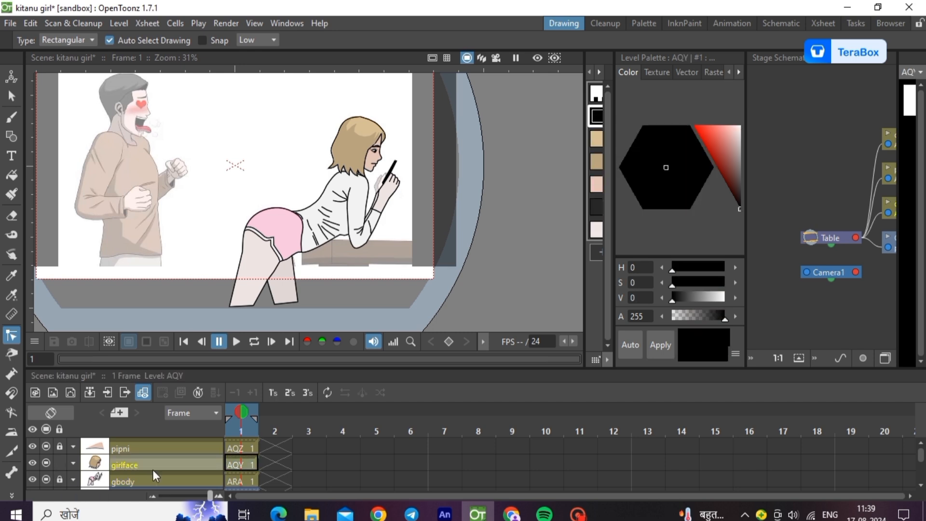
pyautogui.click(597, 162)
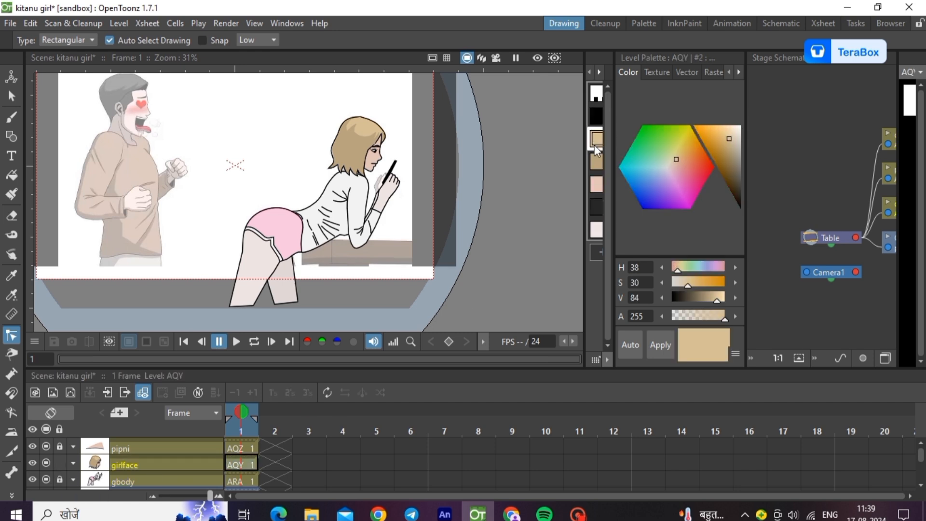
pyautogui.click(597, 192)
pyautogui.rightClick(597, 192)
pyautogui.click(619, 218)
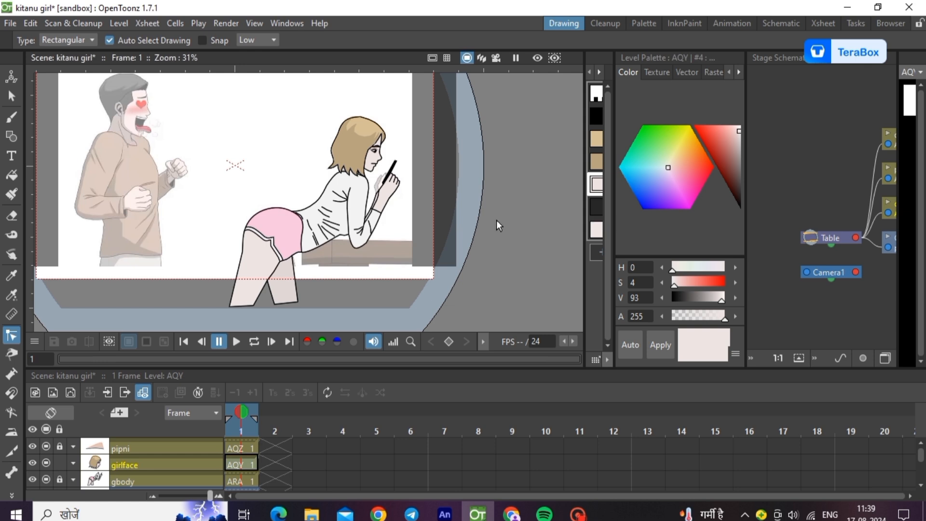
# - Set the girlface skin style's saturation to 10 and value to 96, and apply the change
pyautogui.click(687, 280)
pyautogui.scroll(-2, 687, 280)
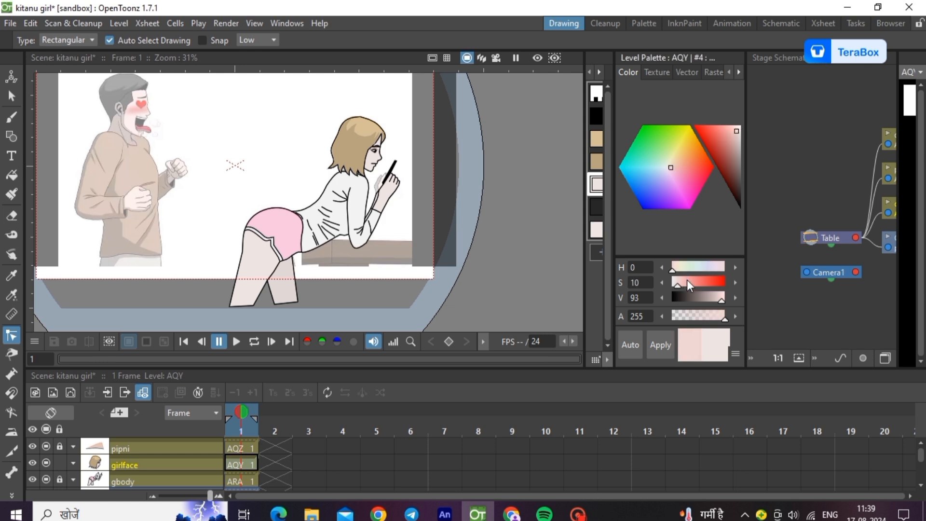
pyautogui.click(661, 352)
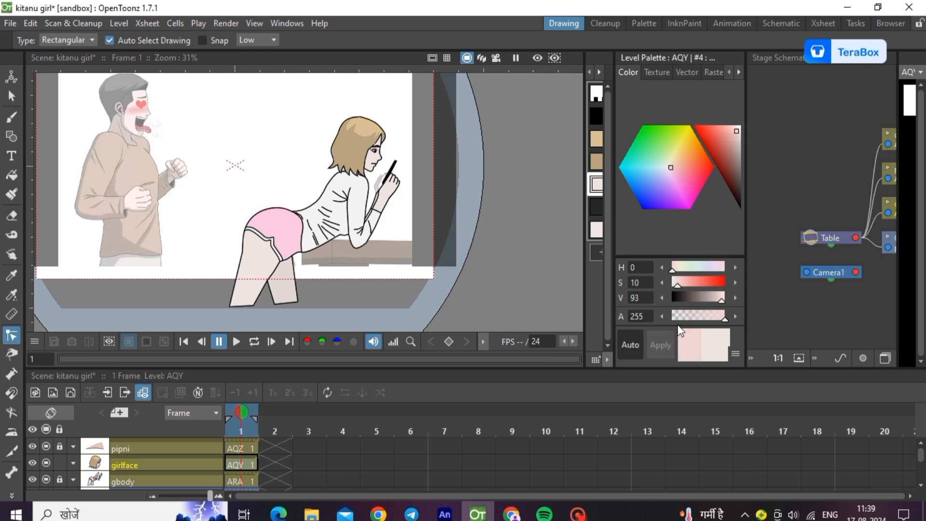
pyautogui.scroll(1, 682, 294)
pyautogui.click(641, 345)
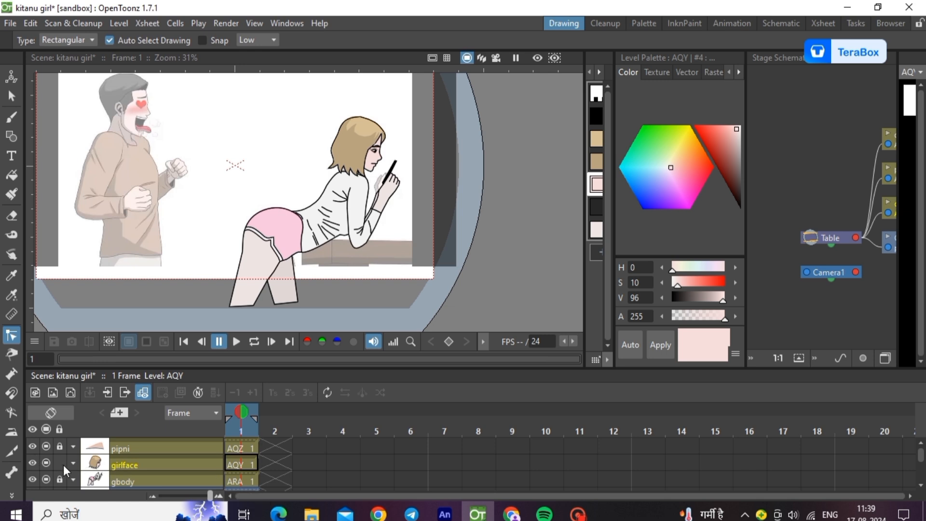
# - Lock the girlface and gbody columns against editing
pyautogui.click(59, 479)
pyautogui.scroll(4, 397, 227)
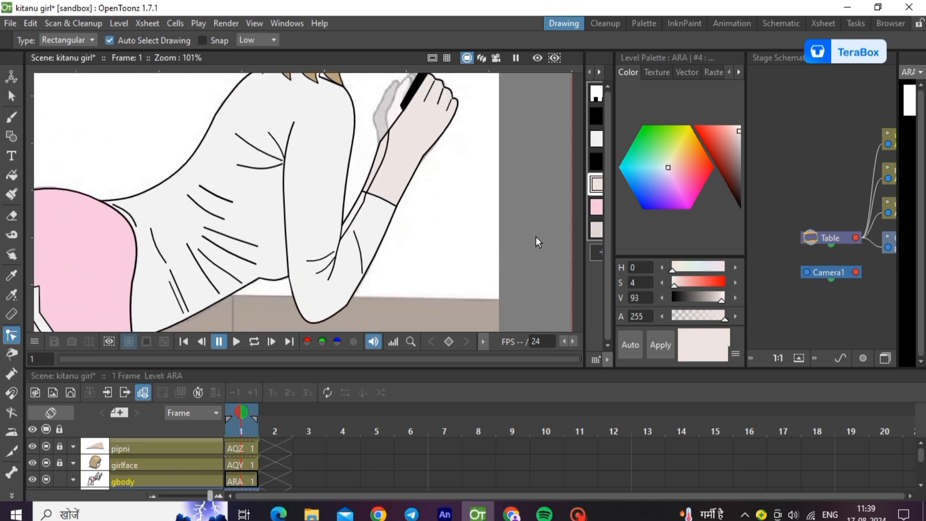
pyautogui.scroll(-3, 537, 237)
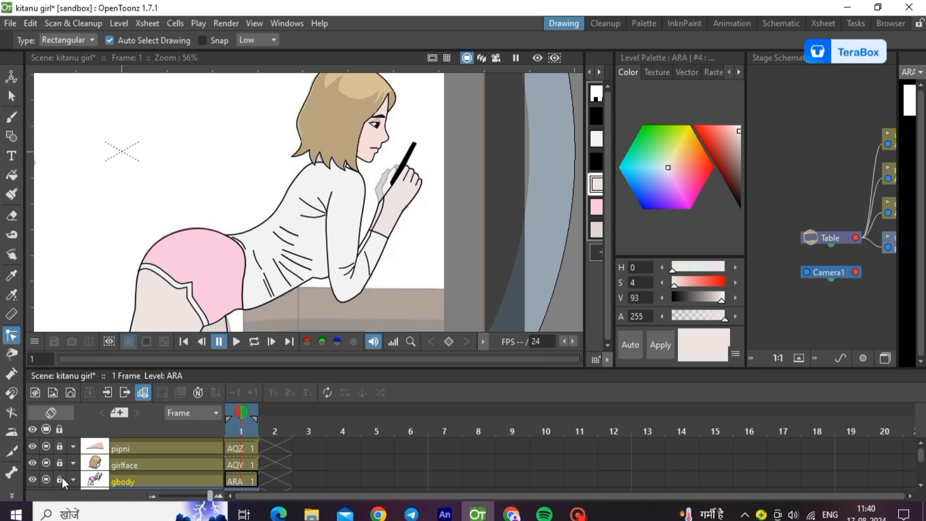
# - Create a new Toonz Vector Level with the default settings above gbody and rename its column to thumb
pyautogui.click(122, 25)
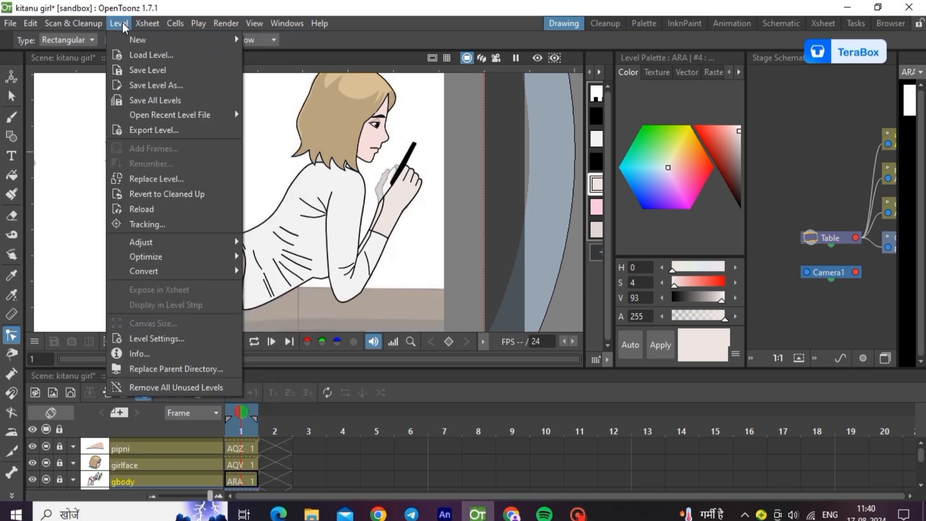
pyautogui.moveTo(140, 40)
pyautogui.click(289, 73)
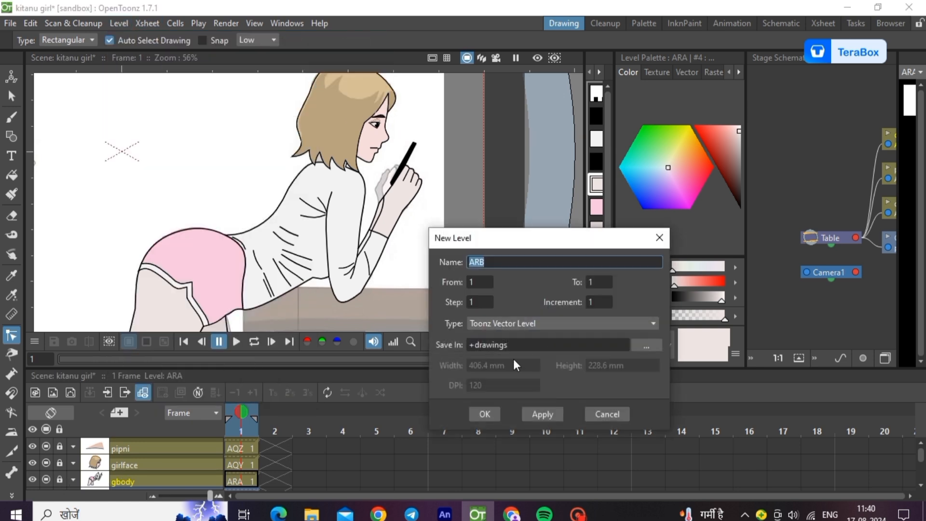
pyautogui.click(485, 414)
pyautogui.doubleClick(146, 478)
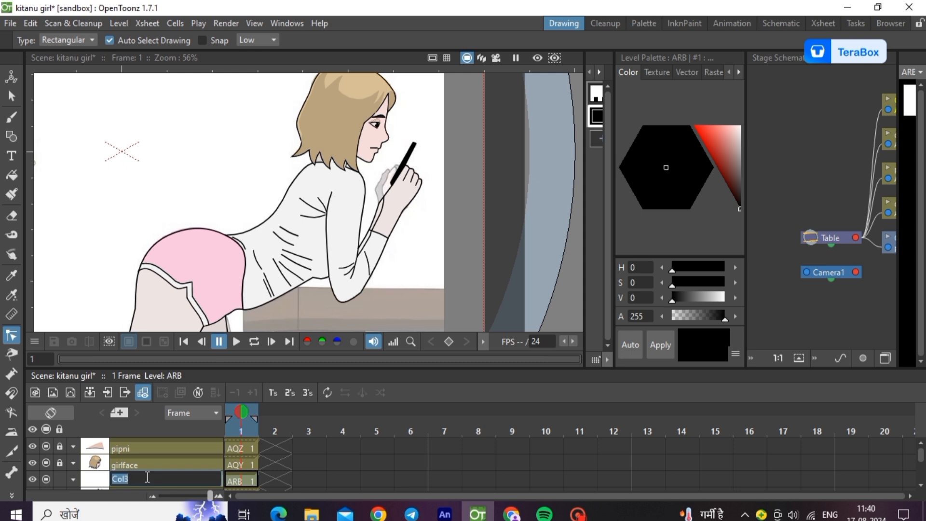
pyautogui.write('thumb')
pyautogui.press('Return')
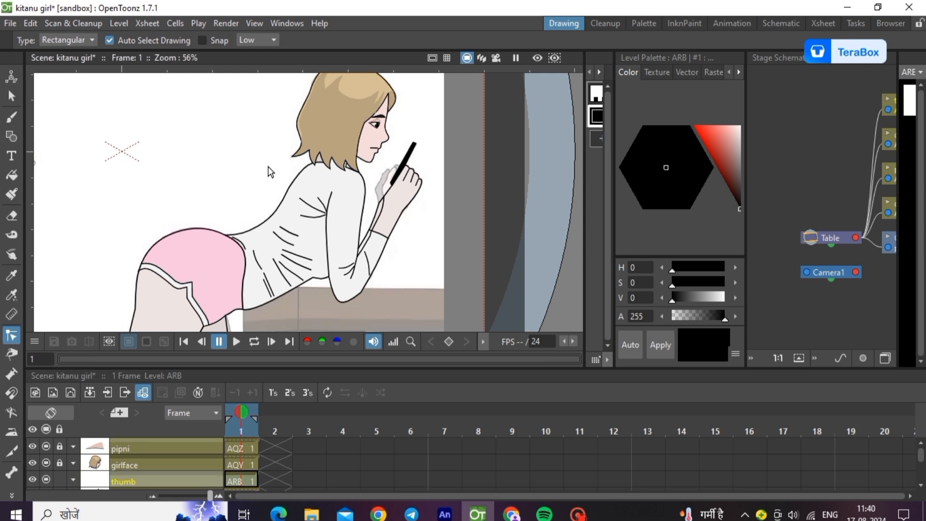
# - Draw a closed black polyline around the thumb beside the phone, tracing the reference down to the wrist line
pyautogui.scroll(5, 395, 163)
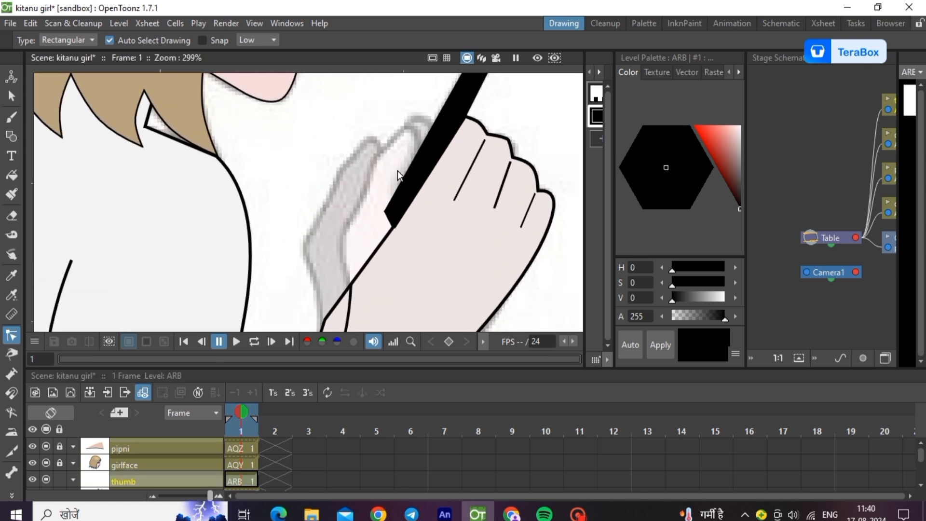
pyautogui.press('g')
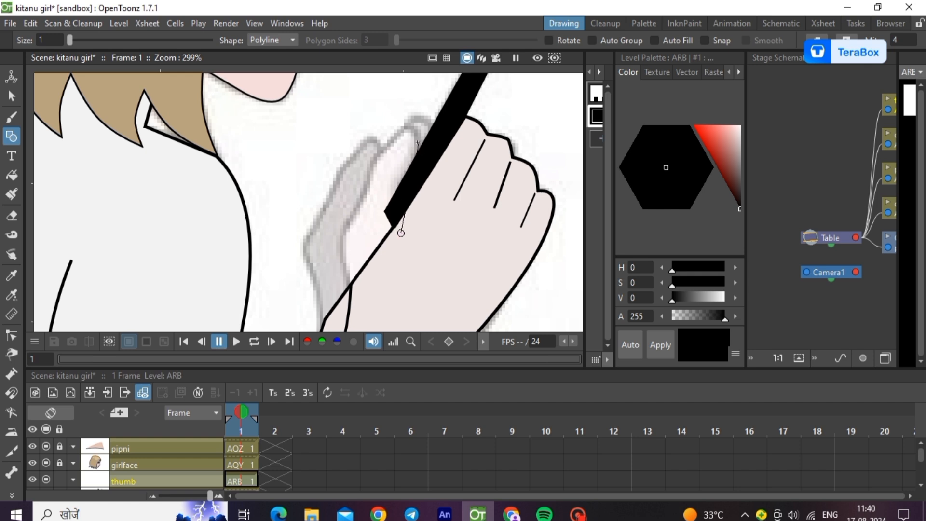
pyautogui.click(380, 152)
pyautogui.click(361, 199)
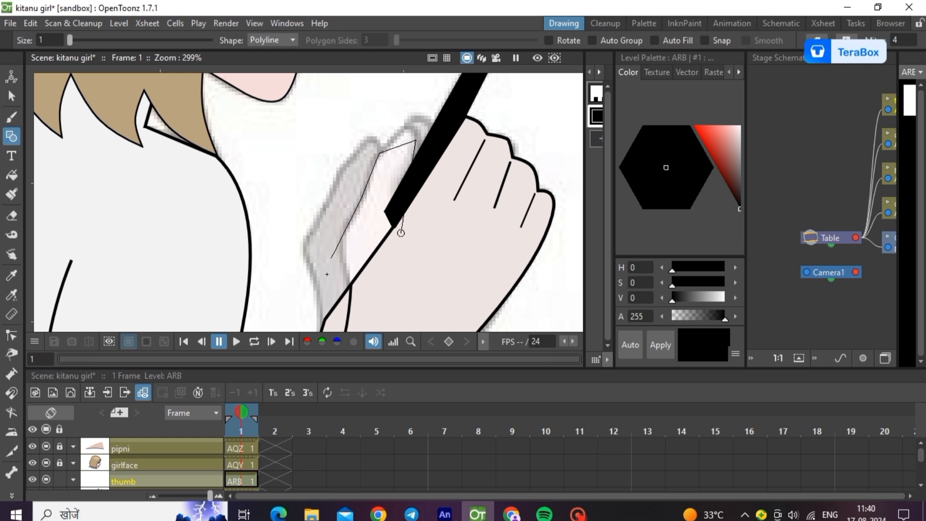
pyautogui.click(355, 299)
pyautogui.click(401, 233)
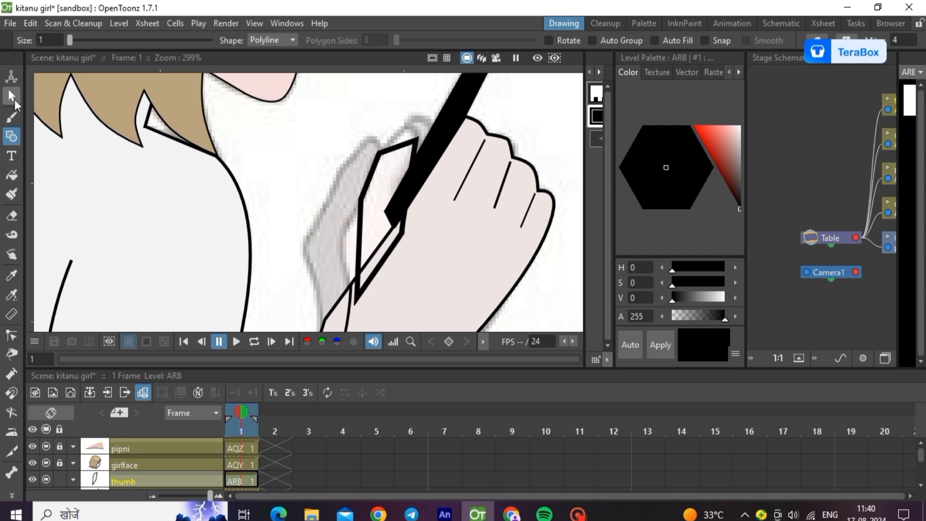
# - Select the thumb outline and reduce its stroke thickness
pyautogui.click(11, 97)
pyautogui.click(384, 272)
pyautogui.moveTo(407, 309); pyautogui.dragTo(409, 319)
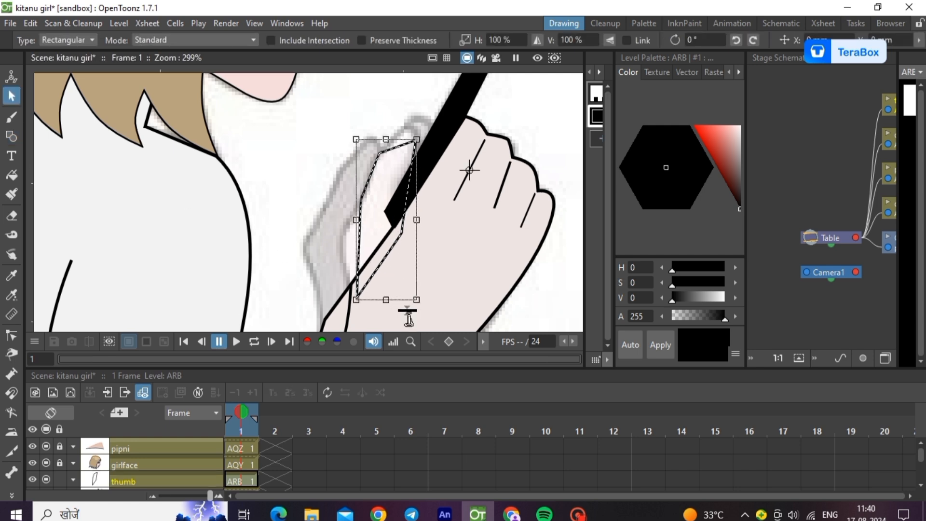
# - Curve the thumb outline's outer edge, rounded tip and inner edge with its control points to follow the reference
pyautogui.click(12, 335)
pyautogui.moveTo(360, 229); pyautogui.dragTo(343, 226)
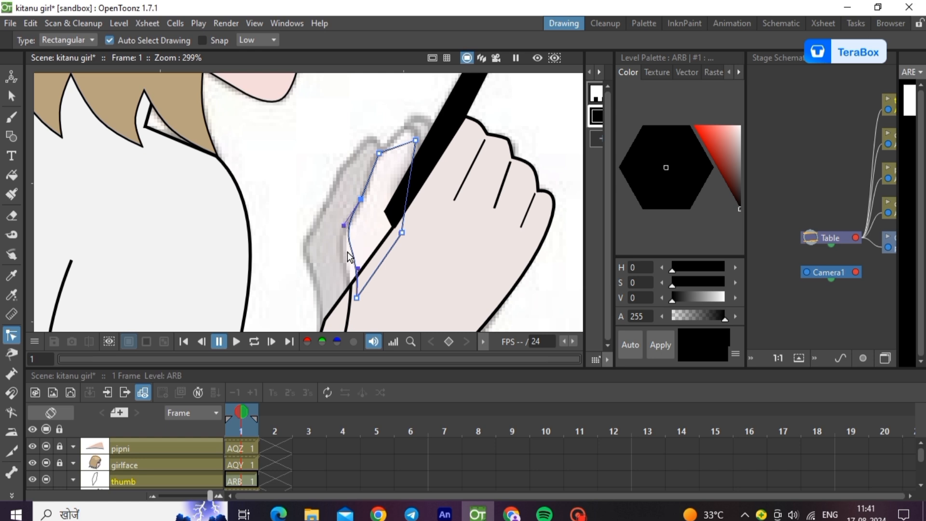
pyautogui.moveTo(358, 270); pyautogui.dragTo(343, 269)
pyautogui.click(401, 145)
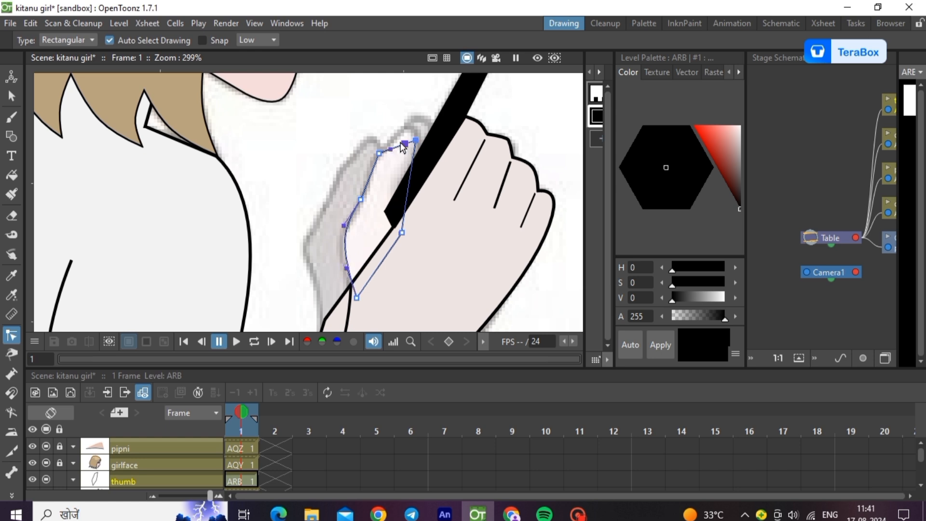
pyautogui.moveTo(391, 147); pyautogui.dragTo(395, 135)
pyautogui.click(402, 232)
pyautogui.click(412, 169)
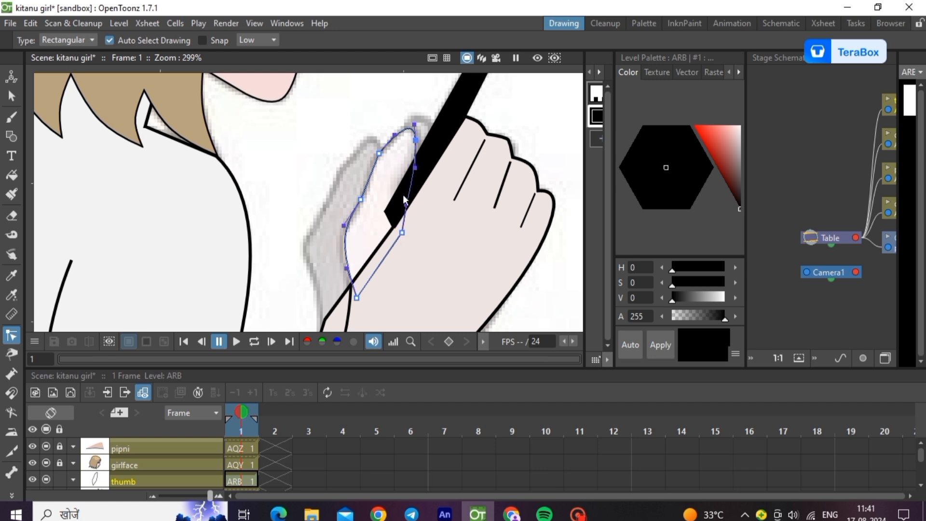
pyautogui.moveTo(405, 204); pyautogui.dragTo(388, 205)
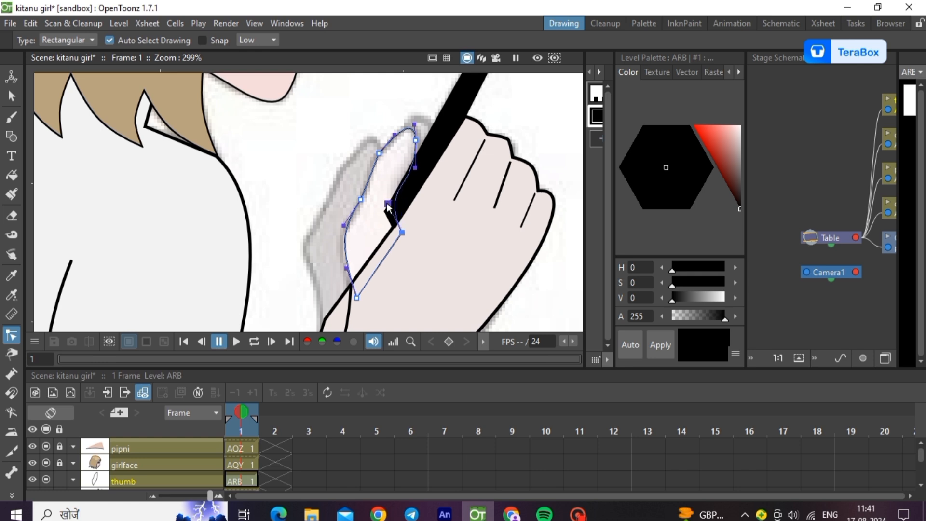
pyautogui.moveTo(378, 269)
pyautogui.mouseDown()
pyautogui.moveTo(389, 269)
pyautogui.moveTo(381, 268)
pyautogui.mouseUp()
pyautogui.click(466, 259)
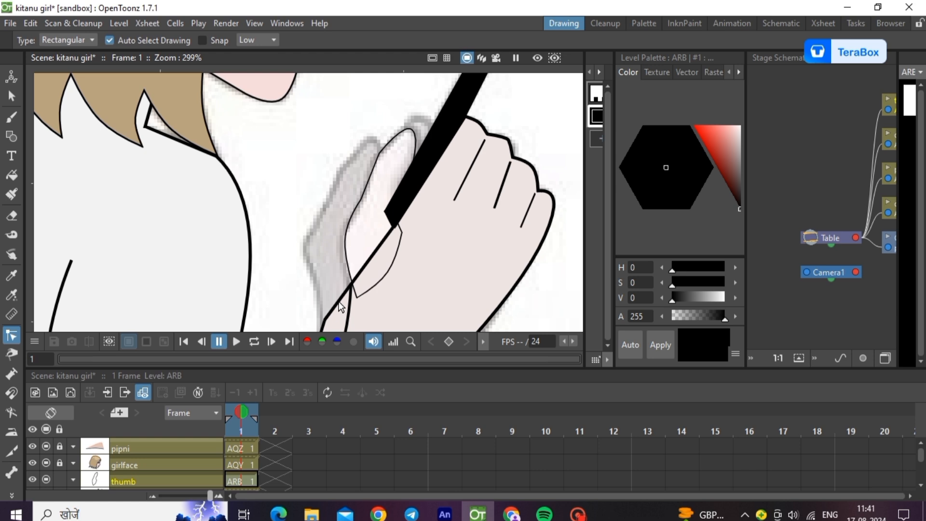
# - Add a new palette style, apply the hand's skin colour to it and fill the thumb outline with it
pyautogui.click(597, 139)
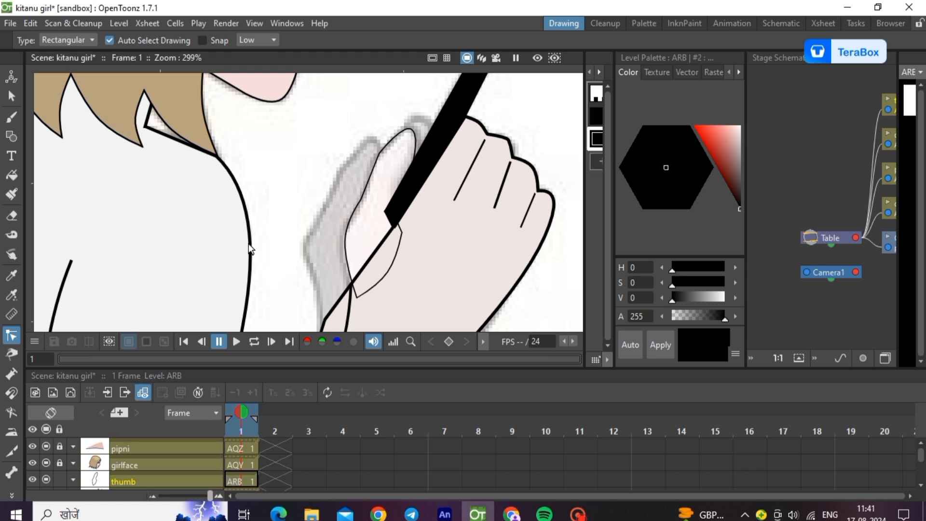
pyautogui.click(11, 295)
pyautogui.click(500, 269)
pyautogui.click(662, 344)
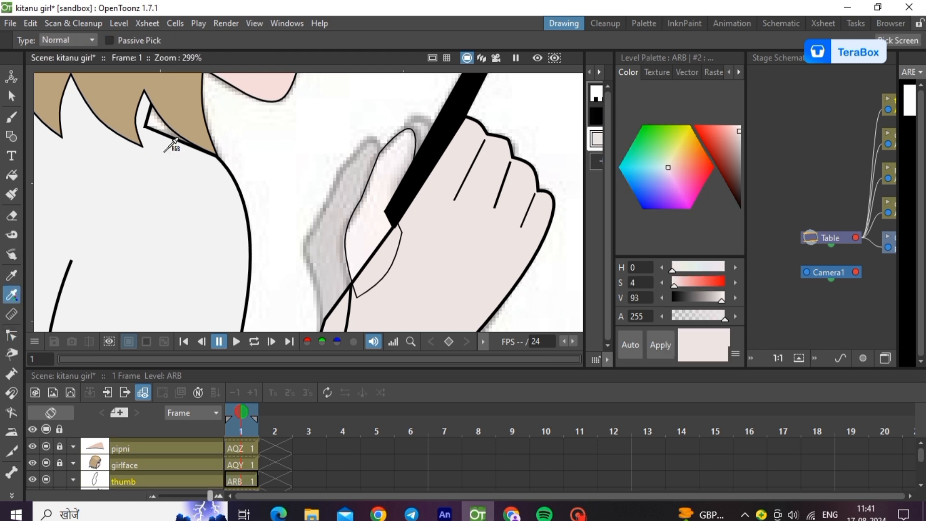
pyautogui.press('f')
pyautogui.moveTo(319, 126); pyautogui.dragTo(446, 292)
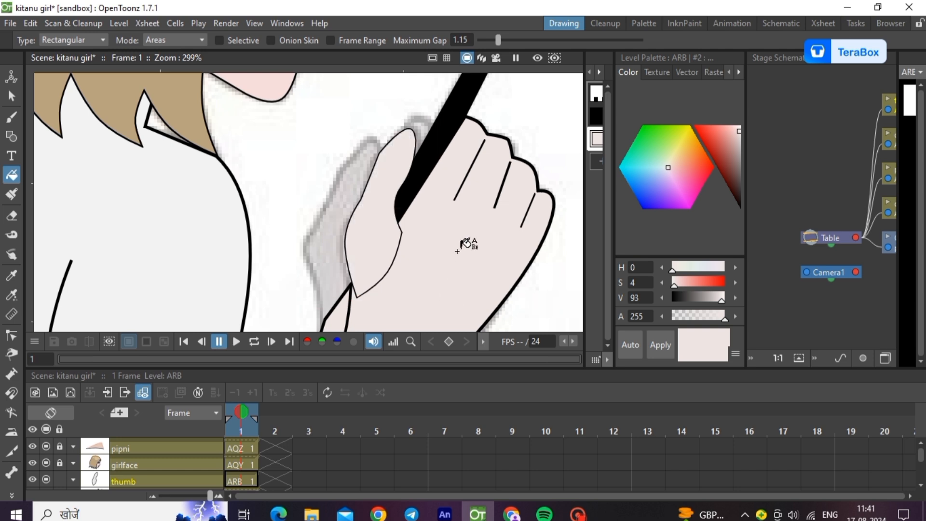
# - Draw a skin-coloured line from the thumb's lower tip to its inner corner and reduce the line's thickness
pyautogui.press('g')
pyautogui.scroll(5, 387, 294)
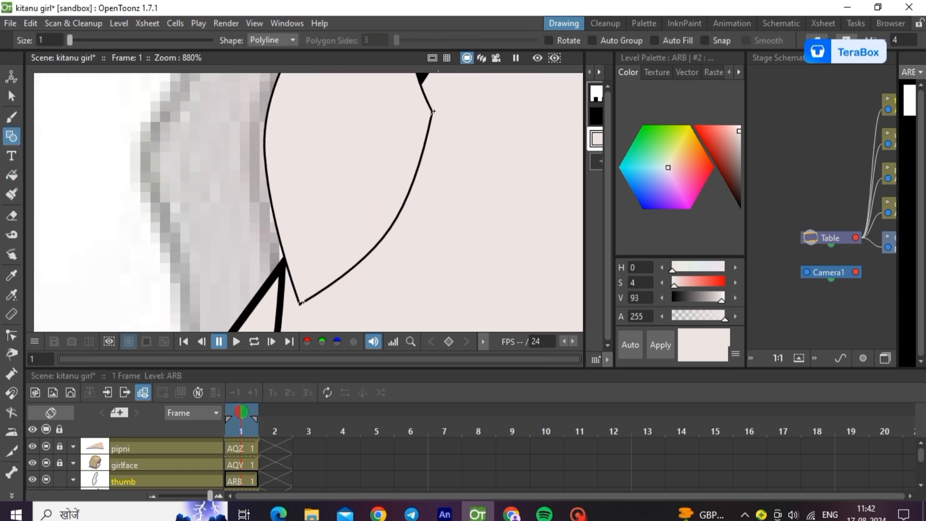
pyautogui.doubleClick(433, 111)
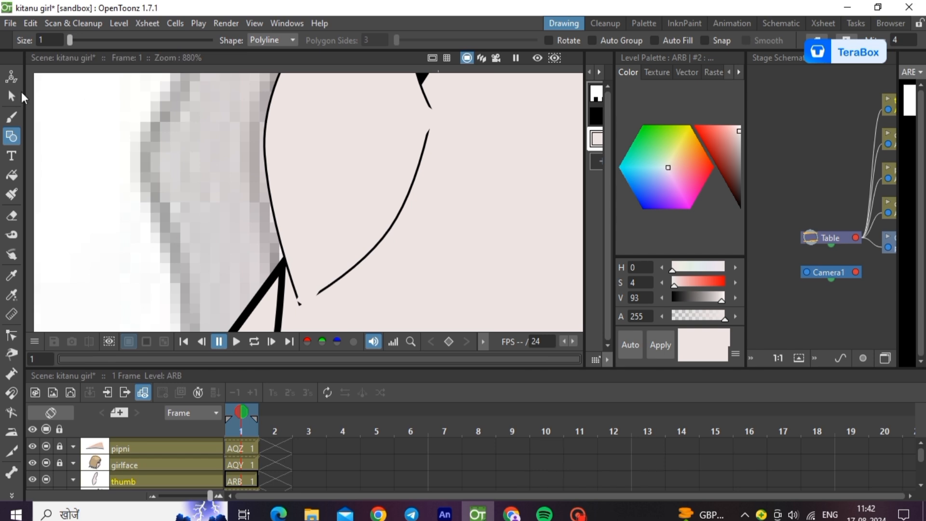
pyautogui.press('s')
pyautogui.click(338, 246)
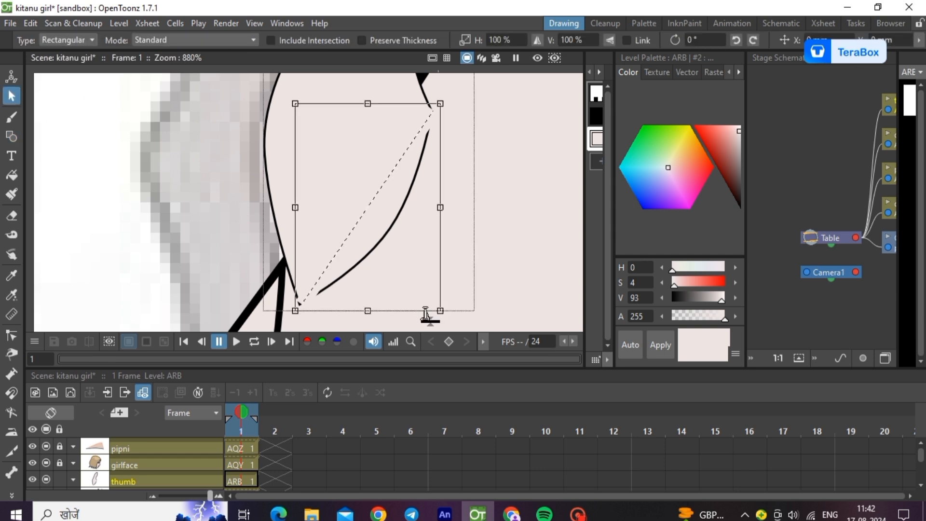
pyautogui.moveTo(426, 318); pyautogui.dragTo(426, 333)
# - Bend the skin-coloured line along the thumb's lower inner edge so it covers the black outline there
pyautogui.click(12, 336)
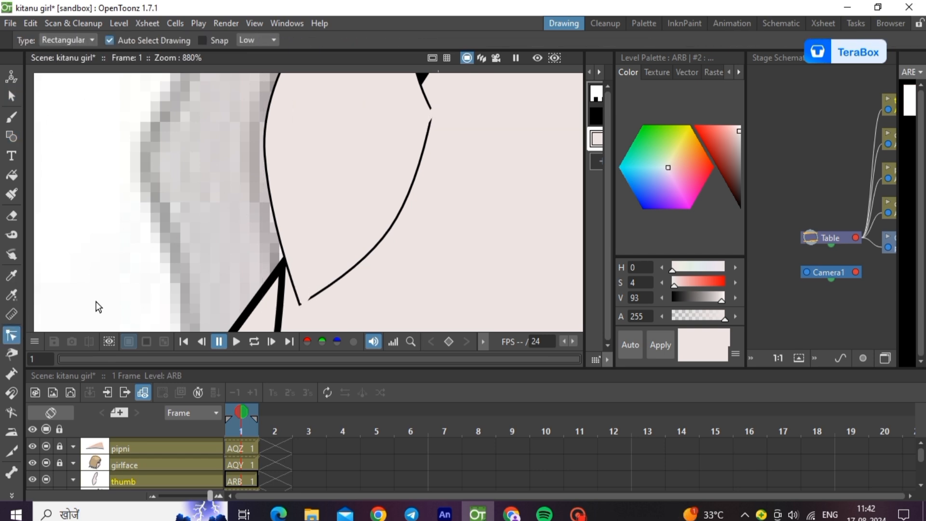
pyautogui.click(365, 208)
pyautogui.moveTo(378, 204); pyautogui.dragTo(394, 223)
pyautogui.moveTo(413, 193); pyautogui.dragTo(415, 193)
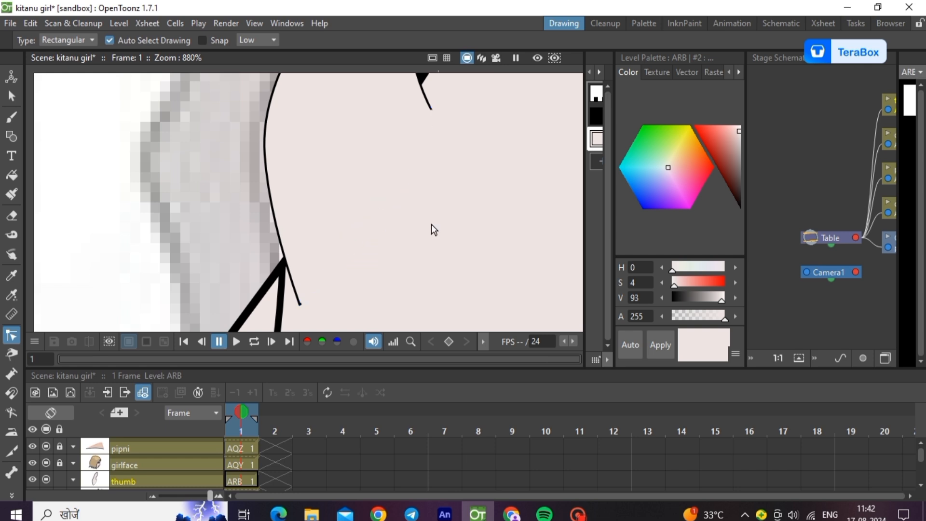
# - Select all of the thumb's strokes, copy them and clear the selection
pyautogui.scroll(-10, 431, 224)
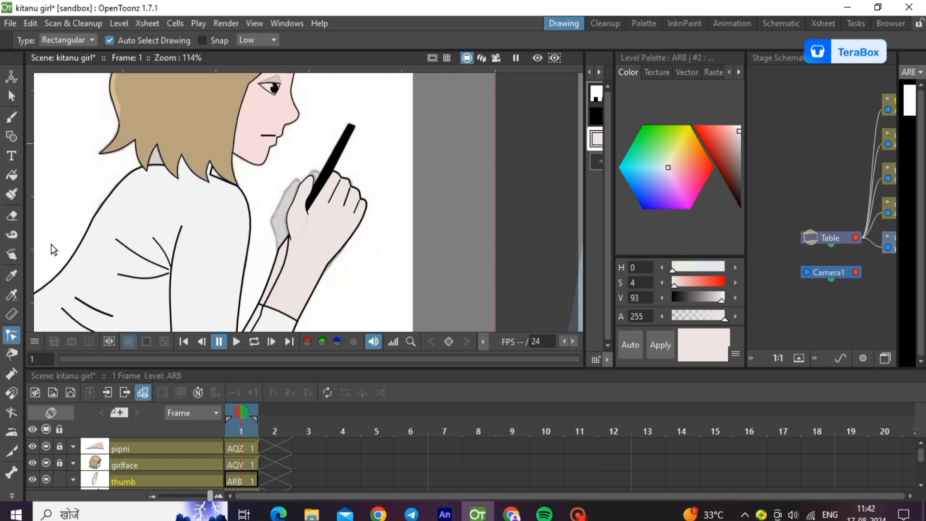
pyautogui.click(12, 96)
pyautogui.moveTo(177, 140); pyautogui.dragTo(342, 285)
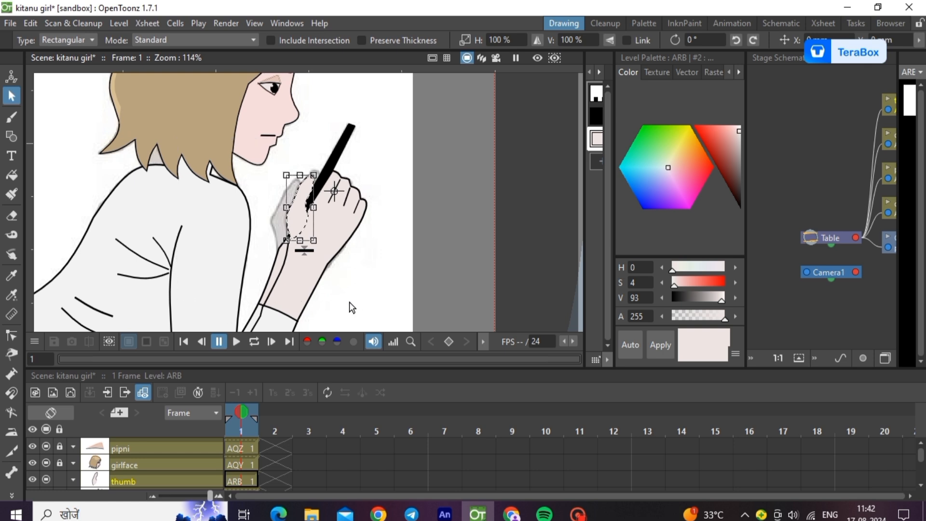
pyautogui.click(349, 302)
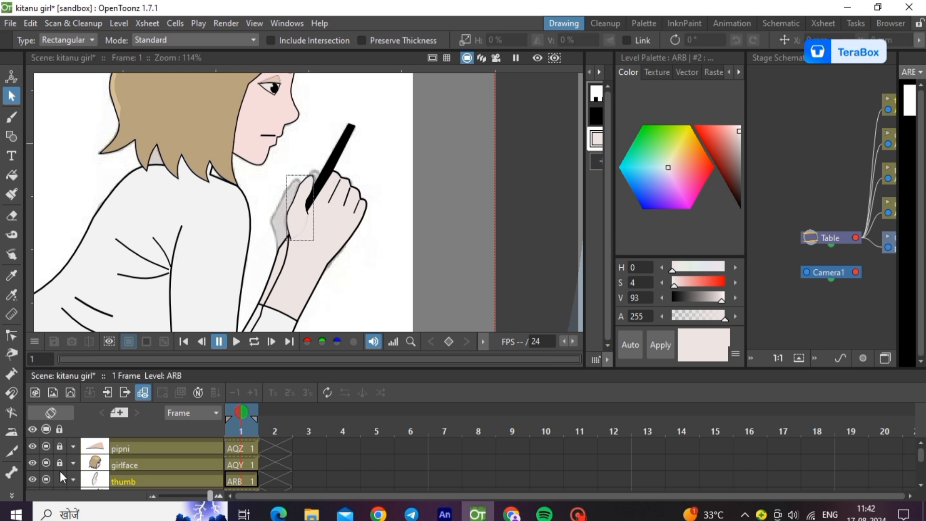
# - Lock the thumb column, create a new vector level between thumb and gbody, and rename its column to thumb2
pyautogui.scroll(-1, 114, 461)
pyautogui.click(237, 481)
pyautogui.click(120, 22)
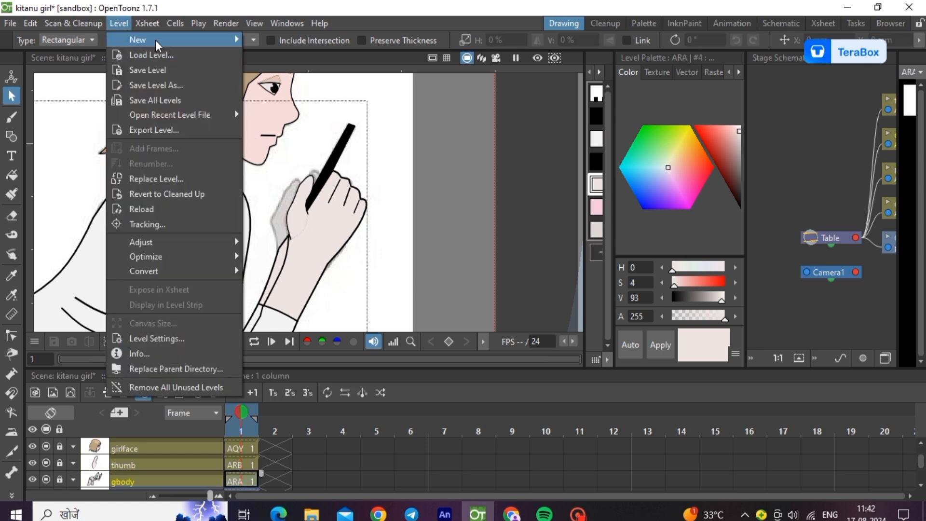
pyautogui.moveTo(155, 40)
pyautogui.click(314, 75)
pyautogui.click(483, 413)
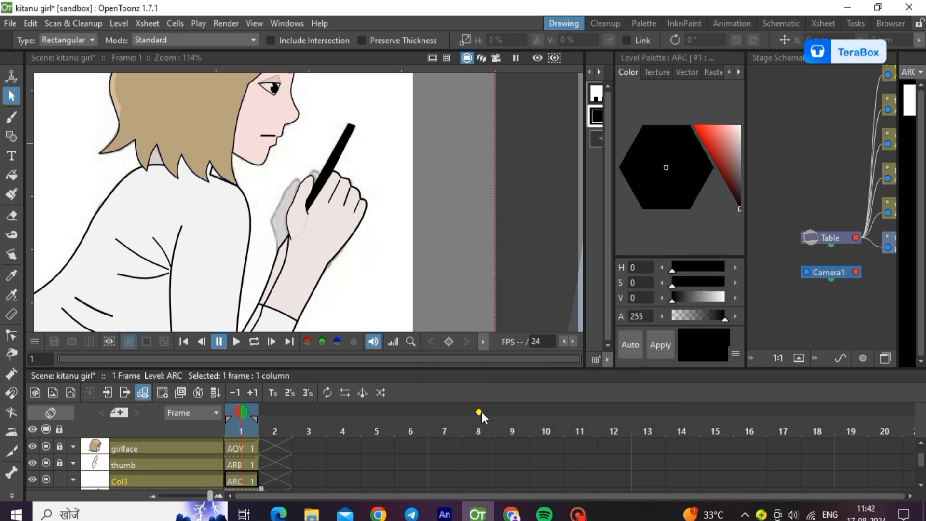
pyautogui.doubleClick(151, 477)
pyautogui.write('thumb2')
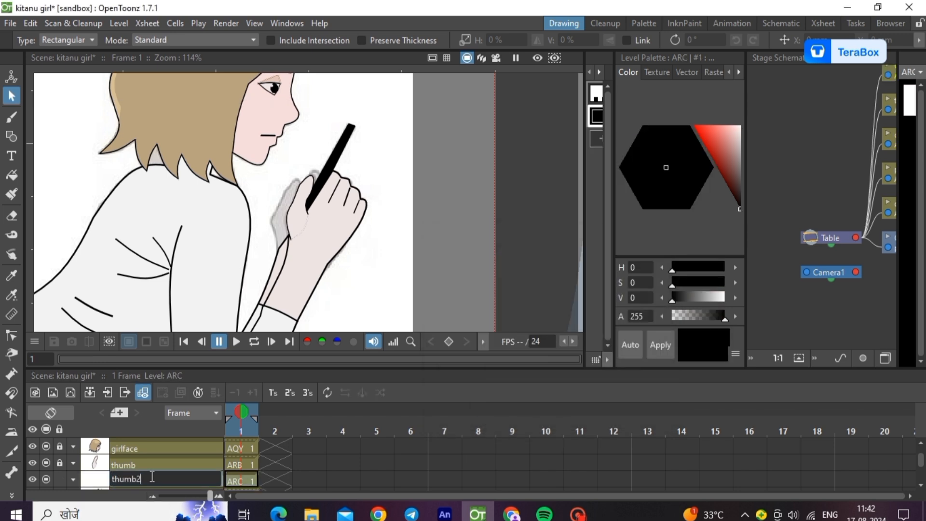
pyautogui.press('Return')
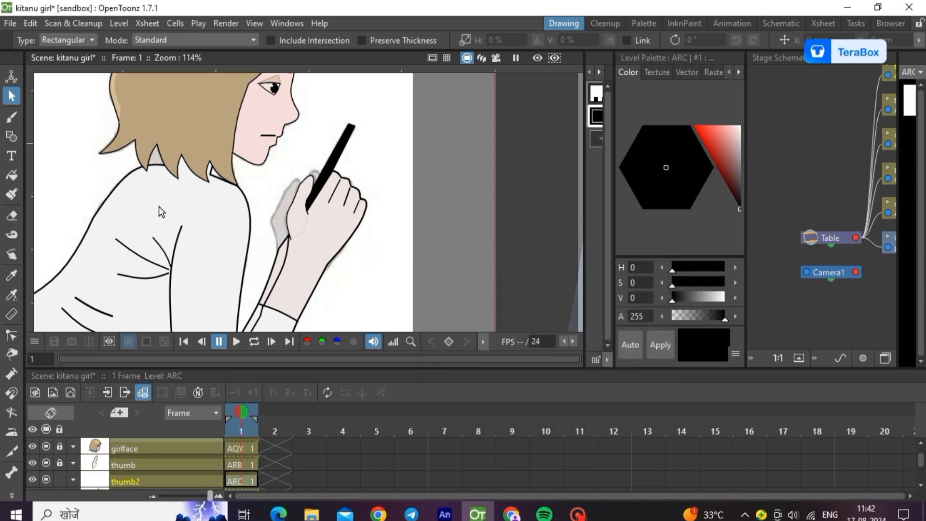
# - Paste the copied thumb into thumb2 and move it over the grey finger shape behind the first thumb
pyautogui.hotkey('ctrl', 'v')
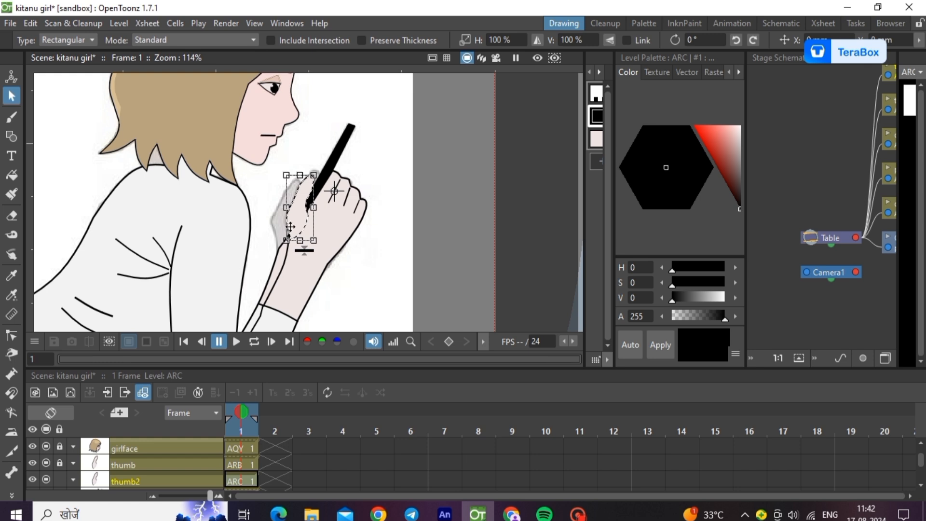
pyautogui.moveTo(293, 230); pyautogui.dragTo(279, 234)
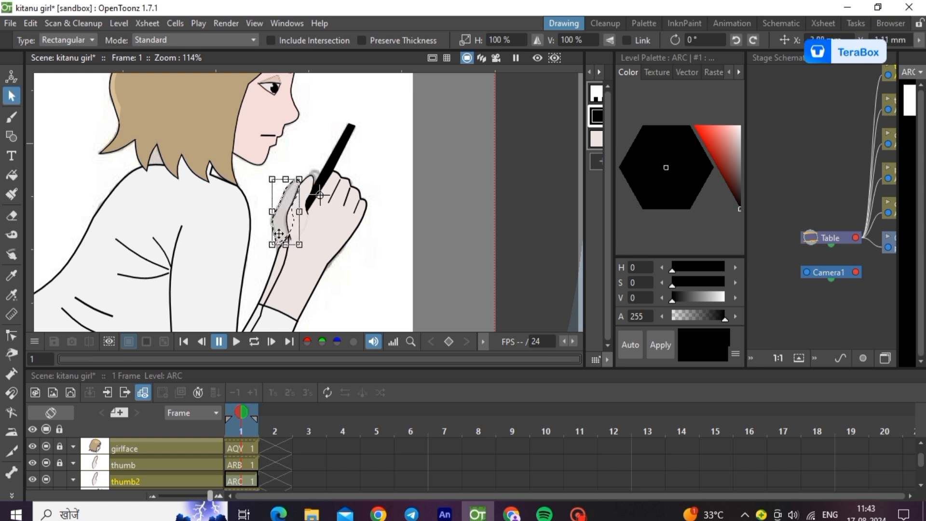
pyautogui.click(353, 284)
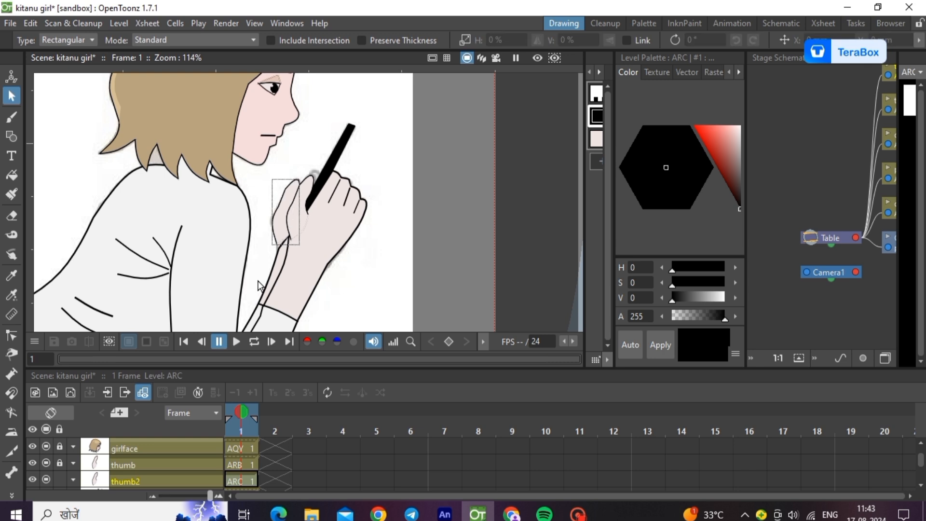
# - Reshape the black outline of thumb2 at its lower end by adjusting the curve's control handles
pyautogui.click(12, 335)
pyautogui.click(275, 236)
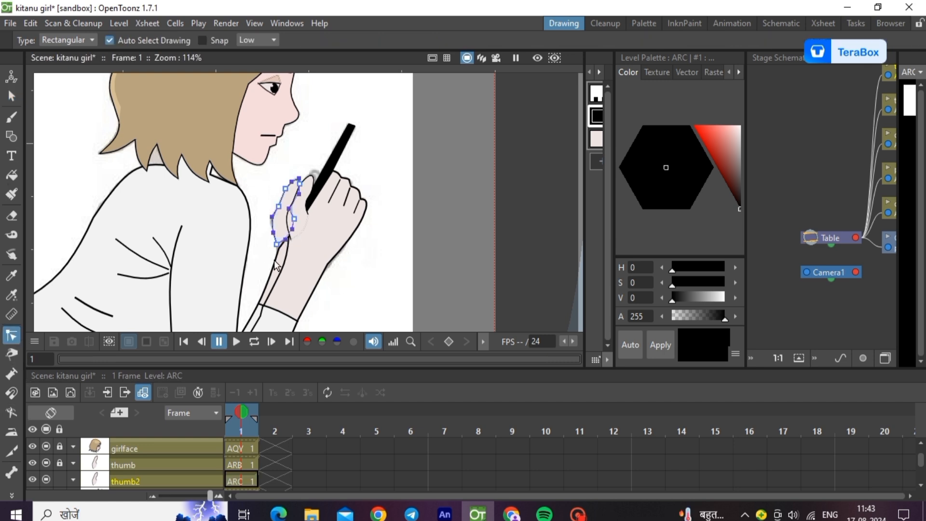
pyautogui.scroll(8, 290, 229)
pyautogui.moveTo(284, 236)
pyautogui.mouseDown()
pyautogui.moveTo(256, 321)
pyautogui.moveTo(261, 333)
pyautogui.mouseUp()
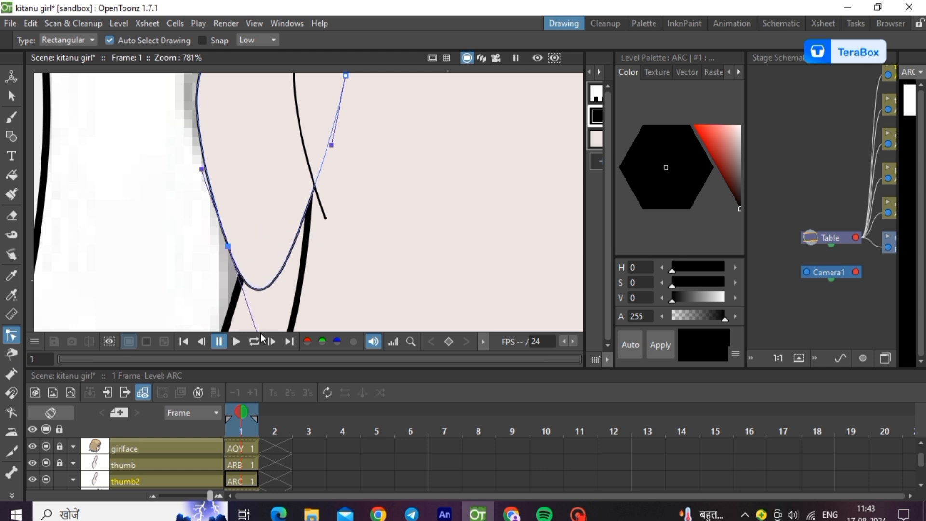
pyautogui.moveTo(332, 146); pyautogui.dragTo(352, 167)
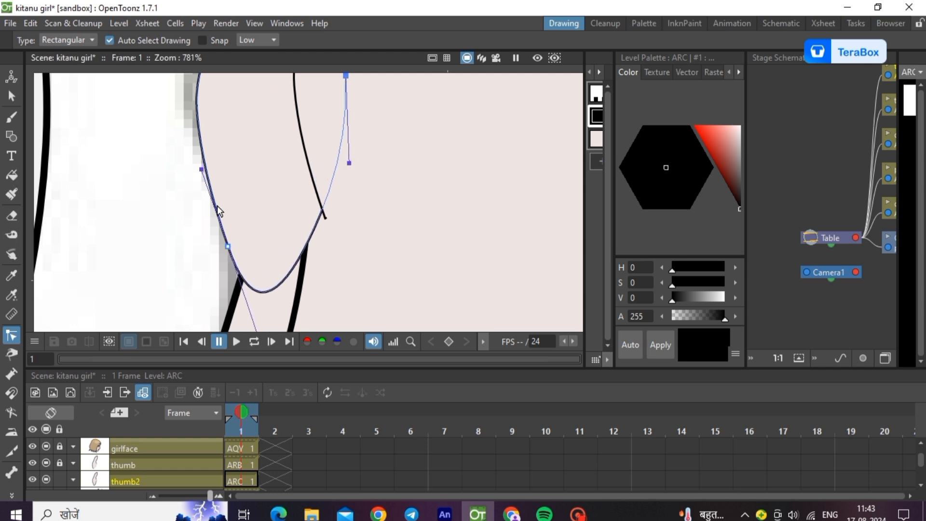
# - Bend the skin-coloured line at the lower end of thumb2 to cover the black outline there
pyautogui.click(261, 213)
pyautogui.click(256, 233)
pyautogui.moveTo(281, 216)
pyautogui.mouseDown()
pyautogui.moveTo(261, 343)
pyautogui.moveTo(276, 340)
pyautogui.moveTo(270, 329)
pyautogui.mouseUp()
pyautogui.moveTo(329, 144)
pyautogui.mouseDown()
pyautogui.moveTo(343, 161)
pyautogui.moveTo(356, 152)
pyautogui.mouseUp()
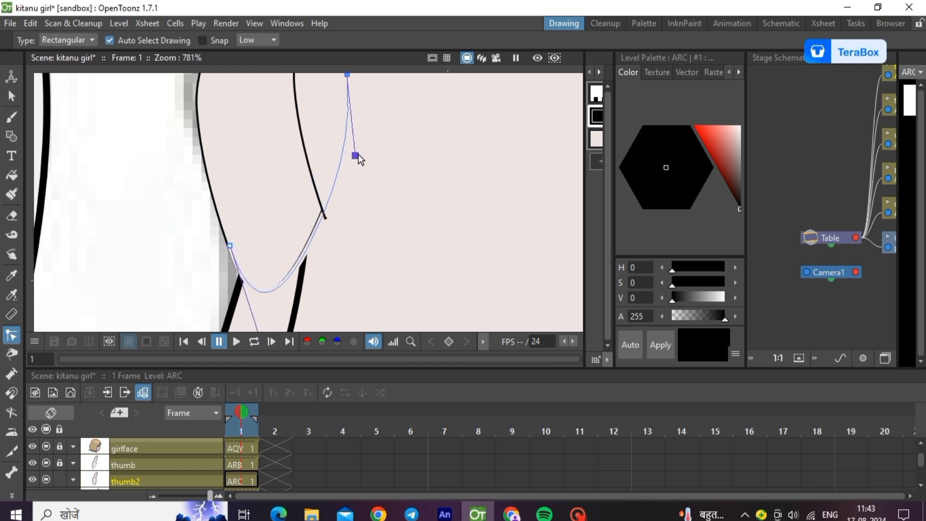
pyautogui.scroll(-10, 281, 140)
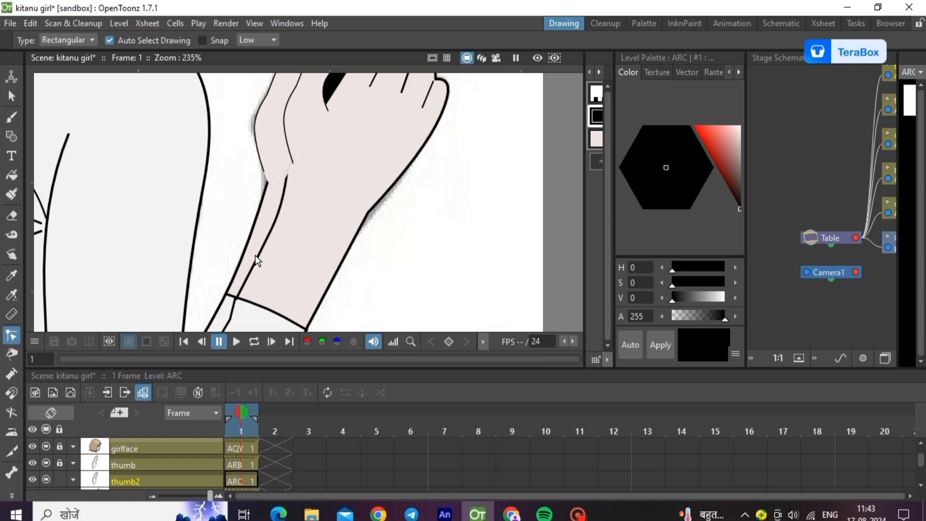
# - Lock the thumb2 column and hide the reference image column Col1 from the camera stand view
pyautogui.scroll(-4, 349, 169)
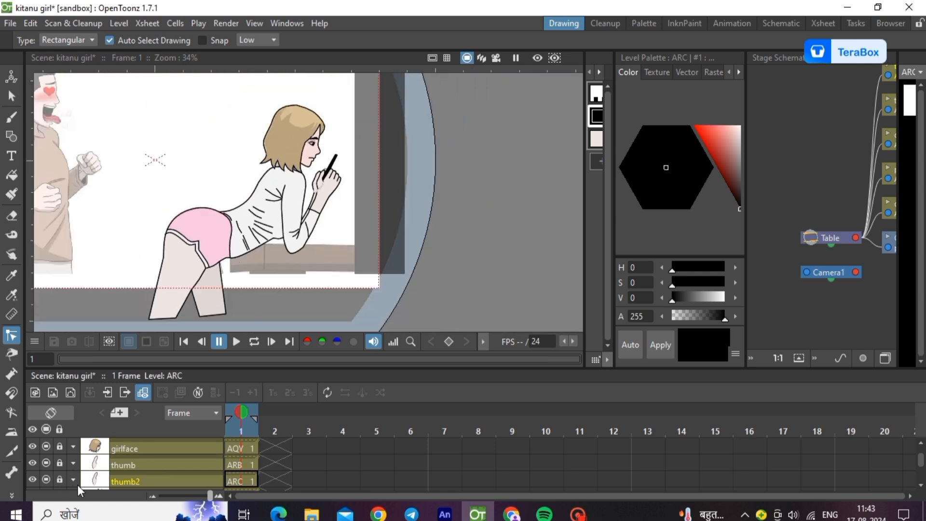
pyautogui.scroll(-4, 143, 444)
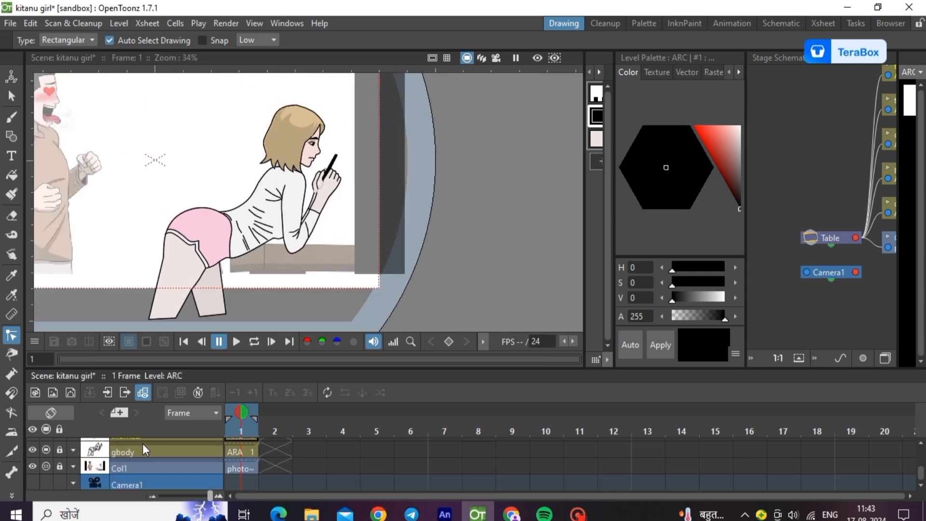
pyautogui.click(46, 467)
pyautogui.scroll(-2, 408, 263)
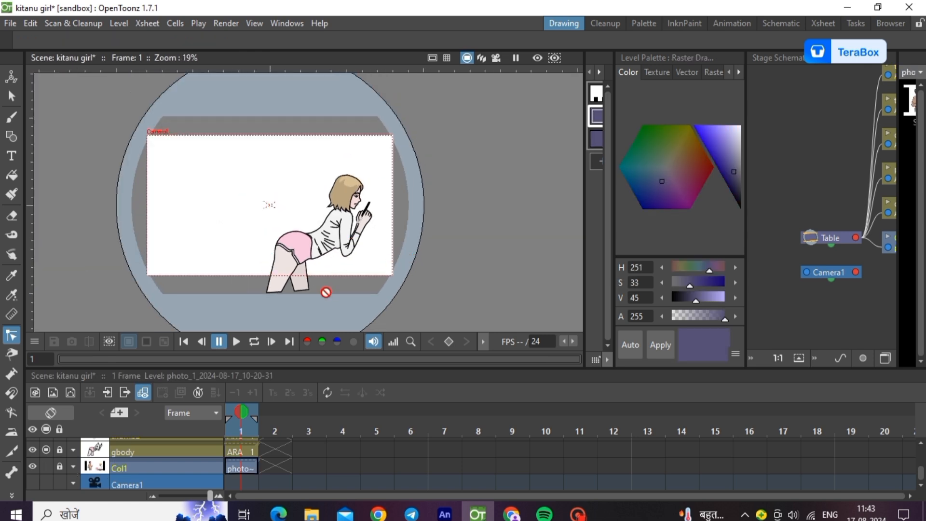
pyautogui.scroll(1, 326, 292)
pyautogui.scroll(4, 249, 233)
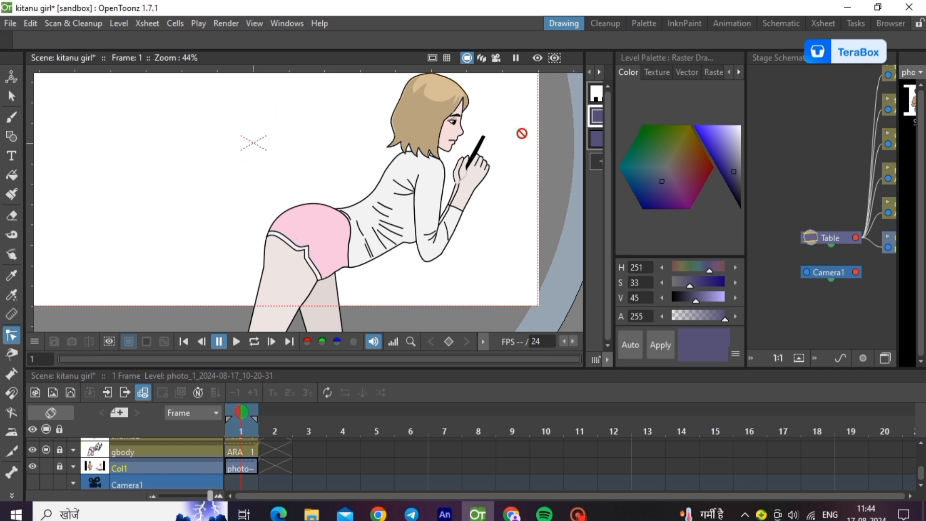
# - Enlarge the Stage Schematic, move the pipni and girlface nodes aside and link pipni to girlface as its child
pyautogui.moveTo(746, 234); pyautogui.dragTo(555, 244)
pyautogui.scroll(-2, 722, 276)
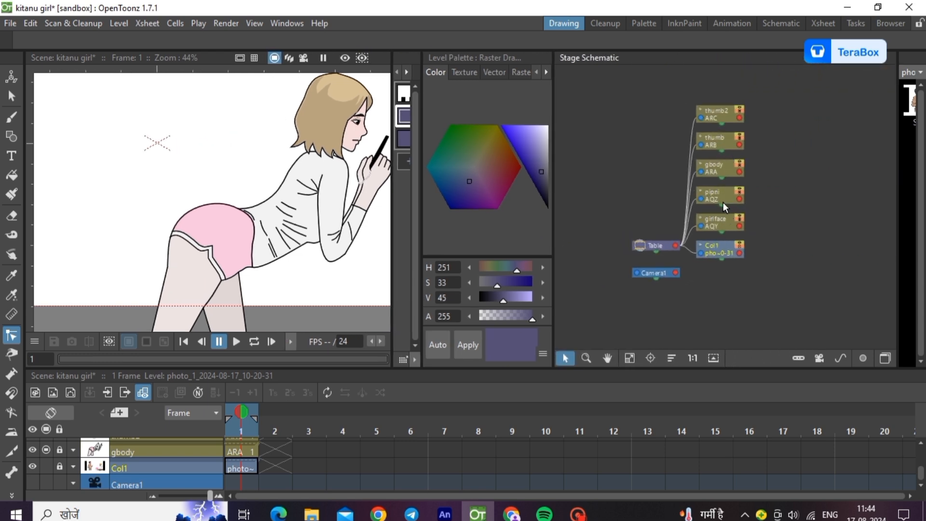
pyautogui.moveTo(722, 202); pyautogui.dragTo(826, 197)
pyautogui.moveTo(724, 225); pyautogui.dragTo(742, 229)
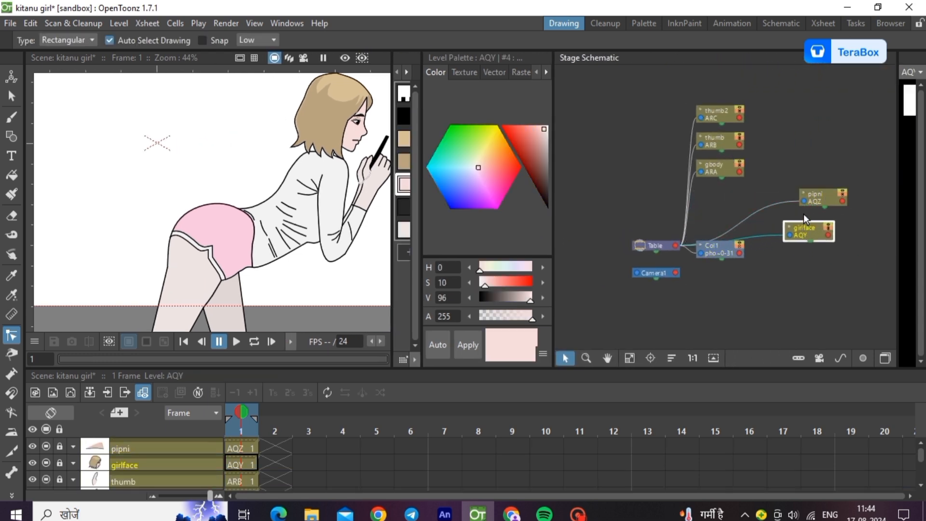
pyautogui.moveTo(804, 202); pyautogui.dragTo(830, 236)
# - Link the girlface, thumb and thumb2 nodes to gbody as its children, and restore the viewer's width
pyautogui.moveTo(728, 170); pyautogui.dragTo(824, 268)
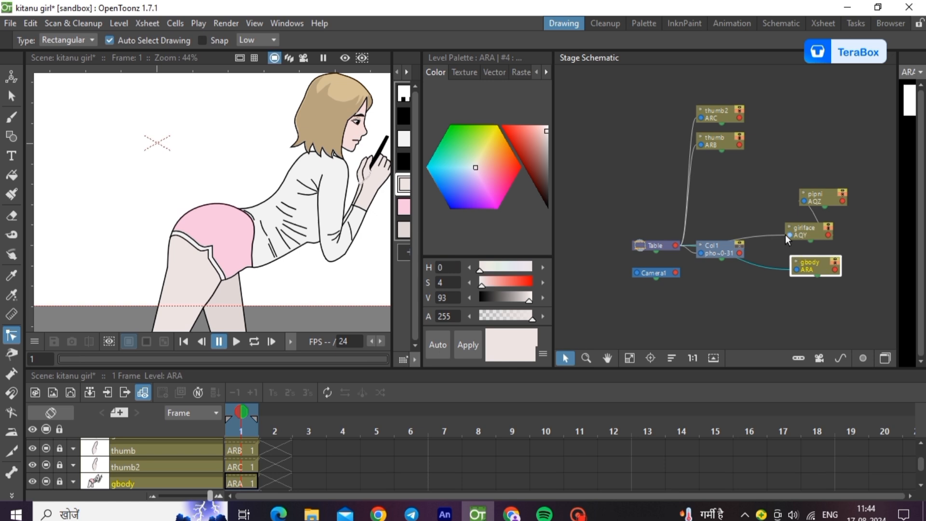
pyautogui.moveTo(785, 235); pyautogui.dragTo(835, 270)
pyautogui.moveTo(721, 145); pyautogui.dragTo(835, 269)
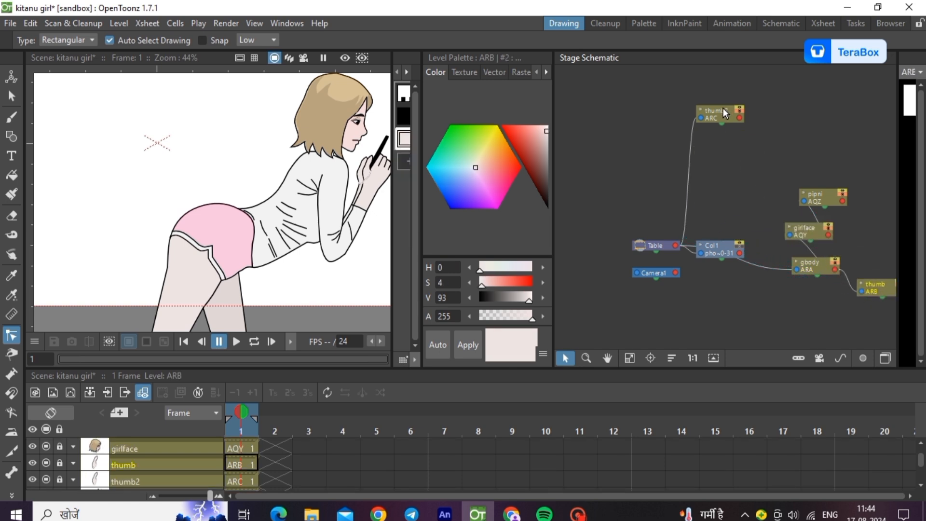
pyautogui.moveTo(719, 114); pyautogui.dragTo(831, 311)
pyautogui.moveTo(824, 272); pyautogui.dragTo(835, 270)
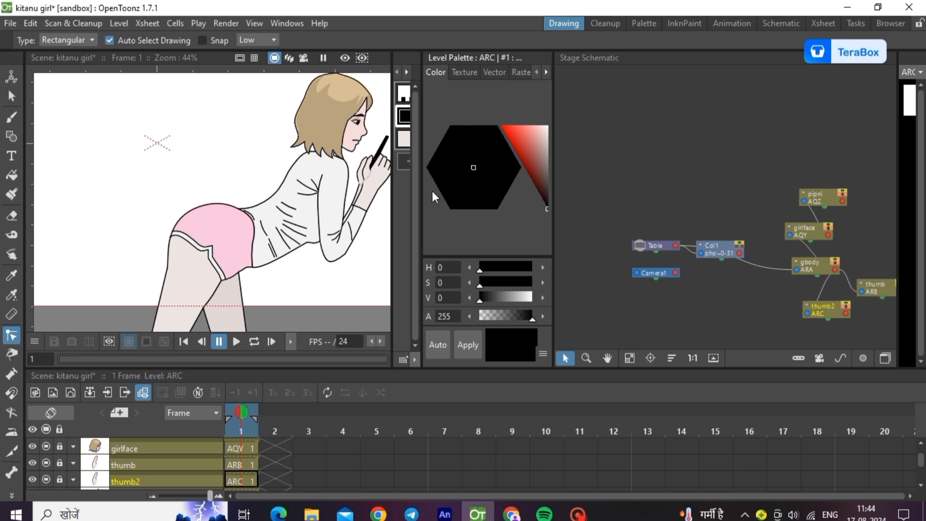
pyautogui.moveTo(393, 201); pyautogui.dragTo(585, 231)
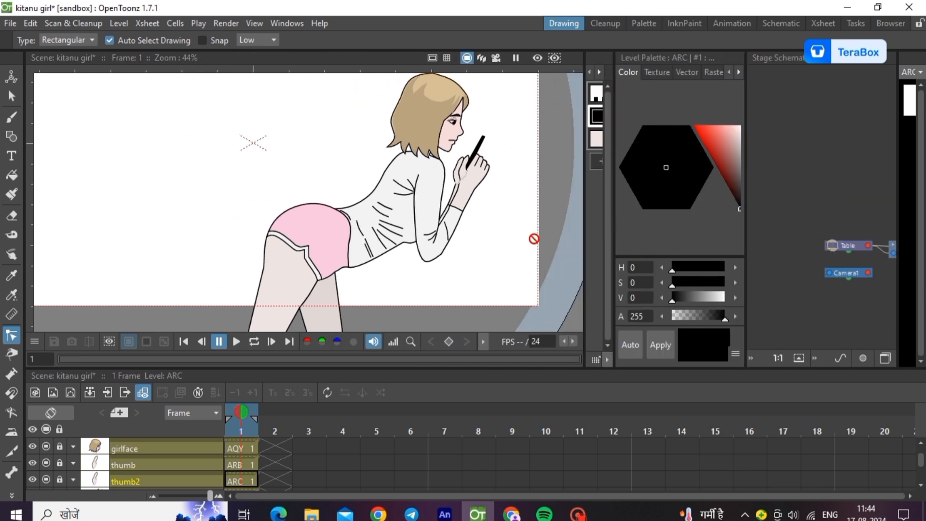
# - Unlock all columns, try moving gbody with the Animate tool and undo the move
pyautogui.click(16, 71)
pyautogui.click(58, 428)
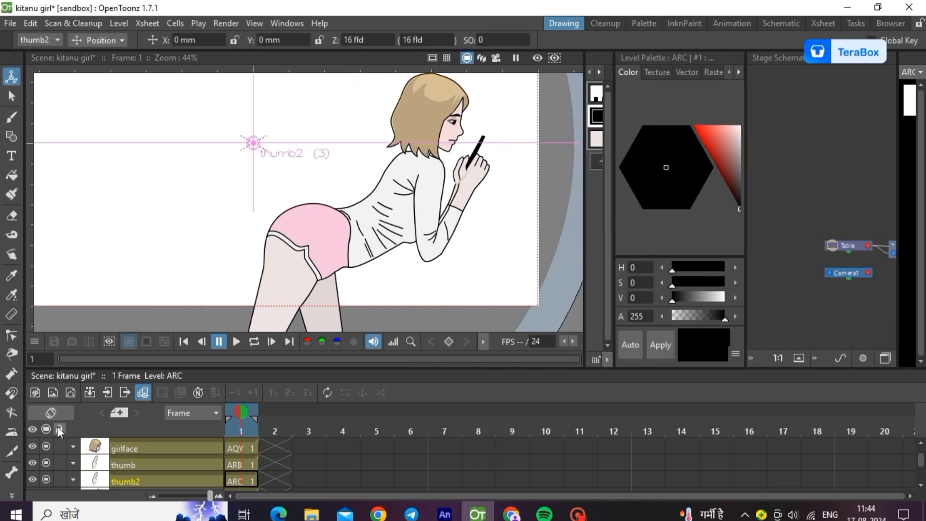
pyautogui.scroll(-3, 183, 466)
pyautogui.click(213, 453)
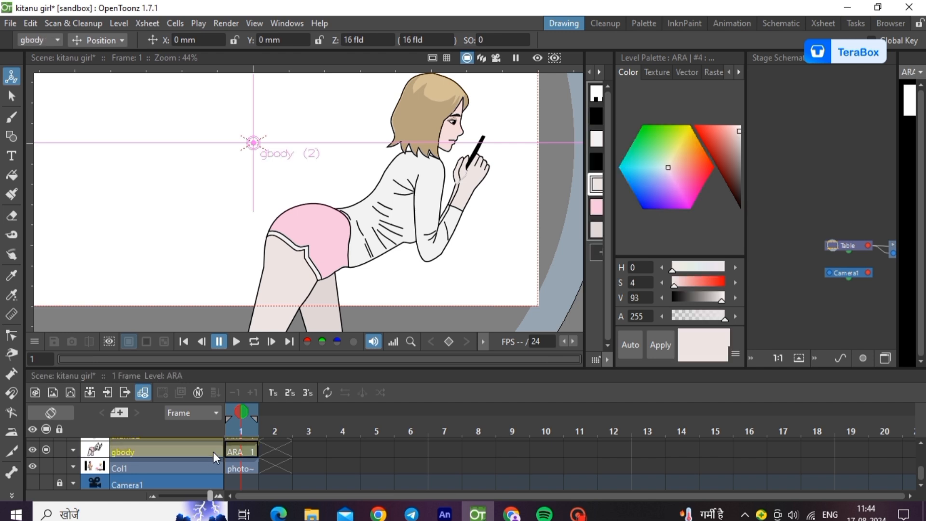
pyautogui.moveTo(253, 144); pyautogui.dragTo(284, 187)
pyautogui.hotkey('ctrl', 'z')
# - Move gbody's centre point between the legs, at about X 50.24 mm, Y -120.29 mm
pyautogui.click(96, 40)
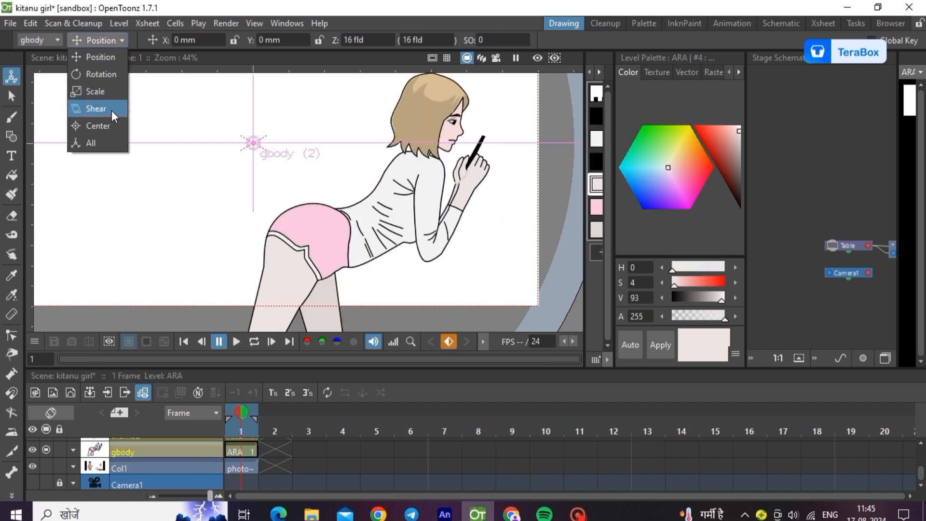
pyautogui.click(91, 121)
pyautogui.moveTo(250, 143)
pyautogui.mouseDown()
pyautogui.moveTo(265, 215)
pyautogui.moveTo(331, 321)
pyautogui.moveTo(320, 329)
pyautogui.moveTo(322, 315)
pyautogui.mouseUp()
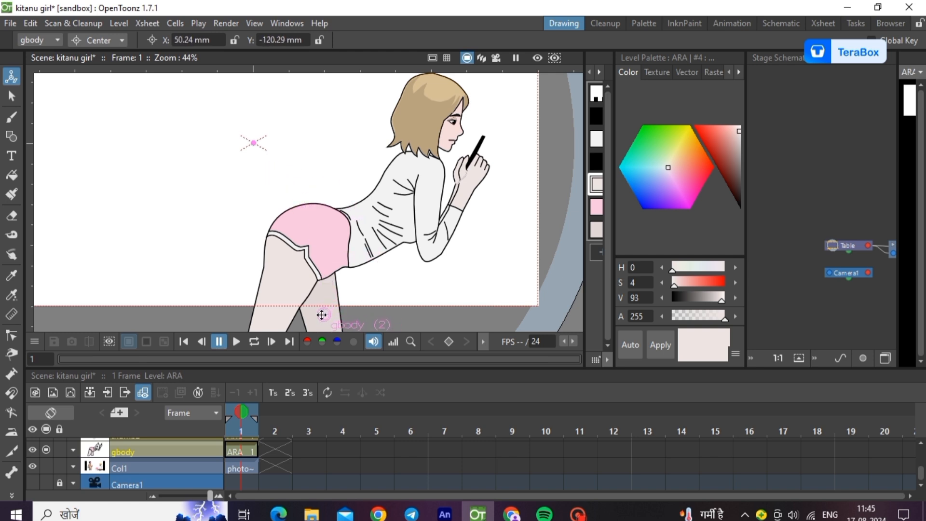
# - Move the centre points of thumb2 and thumb onto the hands holding the phone
pyautogui.scroll(2, 231, 453)
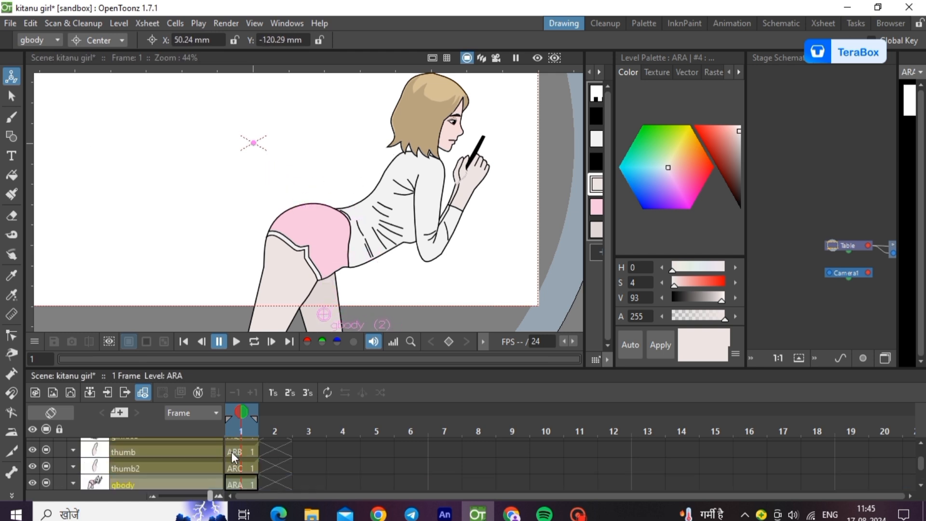
pyautogui.click(241, 466)
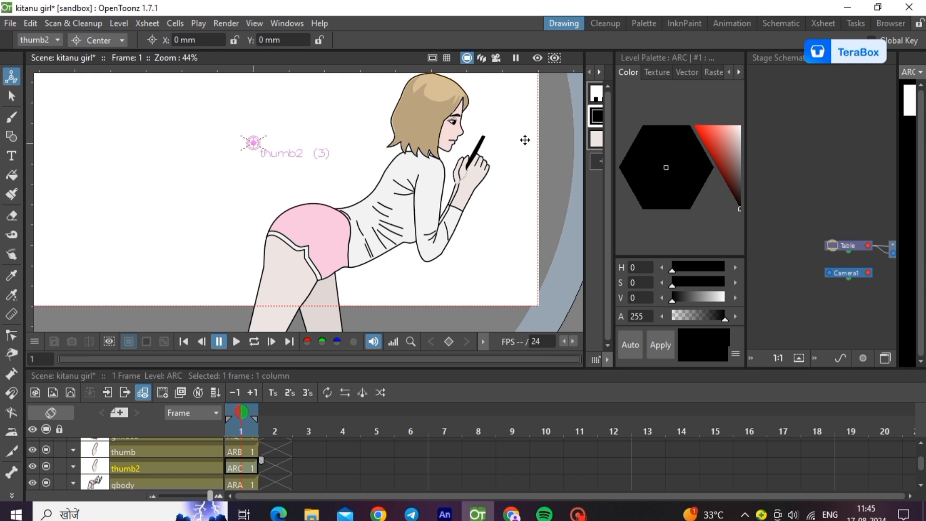
pyautogui.scroll(2, 525, 140)
pyautogui.moveTo(136, 146); pyautogui.dragTo(430, 197)
pyautogui.click(241, 452)
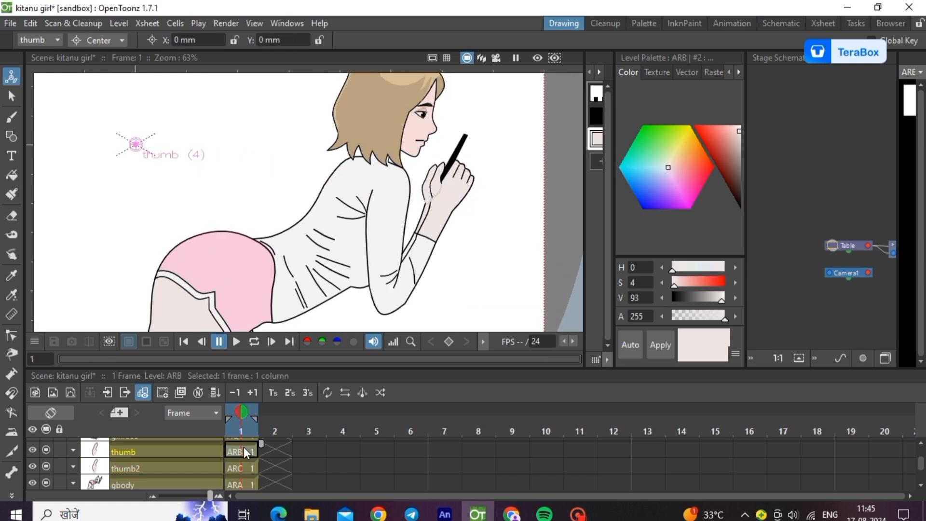
pyautogui.moveTo(137, 146)
pyautogui.mouseDown()
pyautogui.moveTo(400, 180)
pyautogui.moveTo(453, 197)
pyautogui.mouseUp()
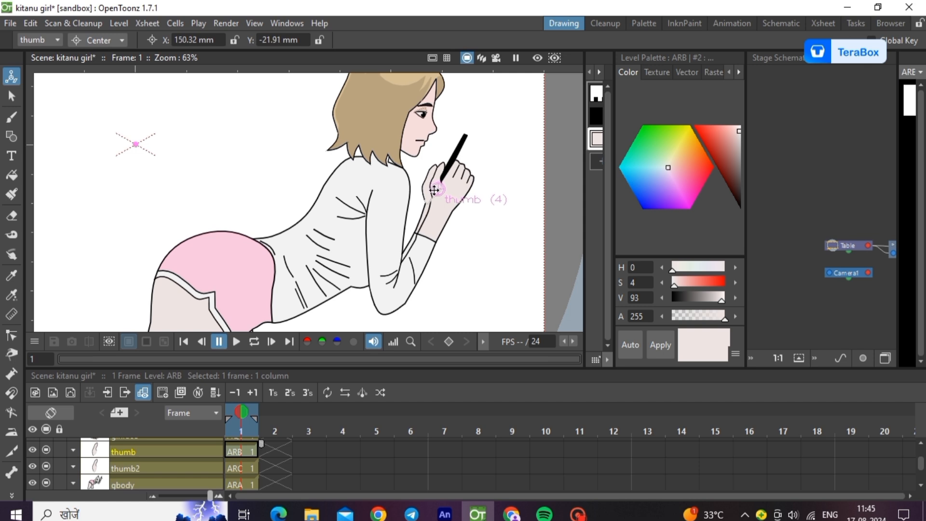
# - Move girlface's centre point to the neck, at about X 125.04 mm, Y -0.67 mm
pyautogui.scroll(1, 195, 458)
pyautogui.click(195, 455)
pyautogui.moveTo(136, 145)
pyautogui.mouseDown()
pyautogui.moveTo(387, 157)
pyautogui.moveTo(388, 149)
pyautogui.mouseUp()
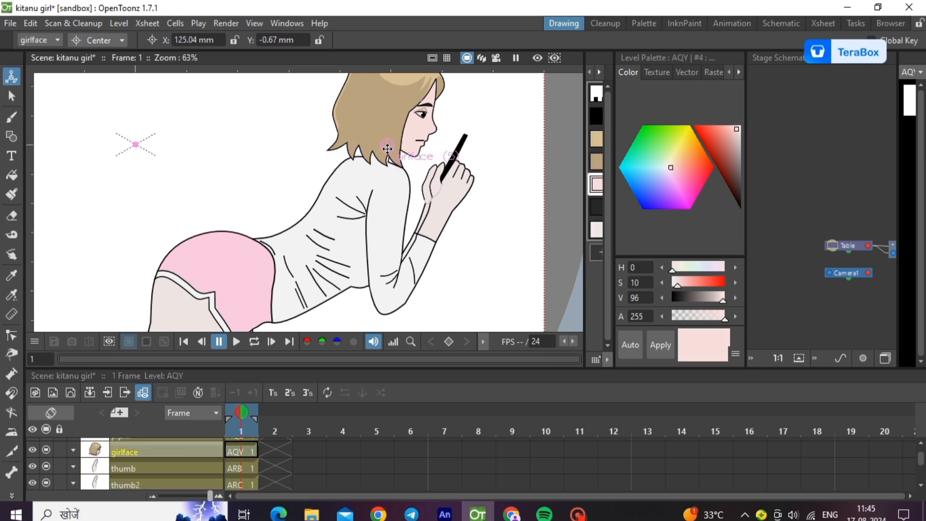